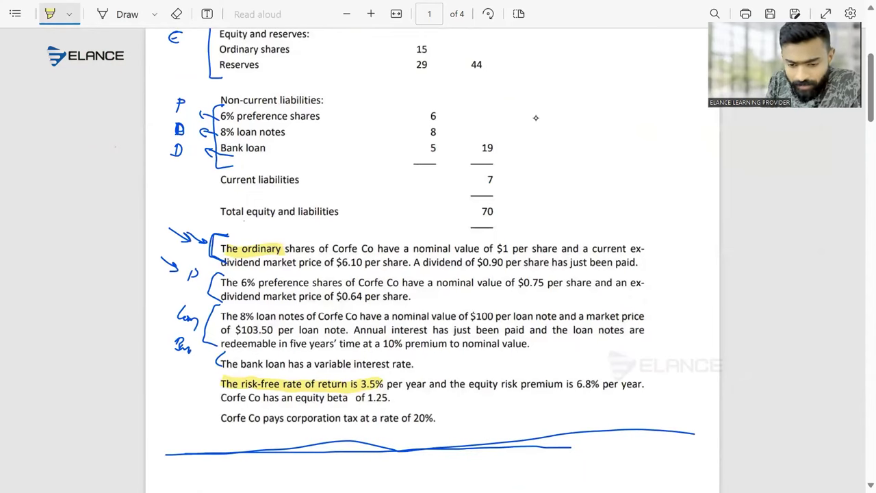
- Mark the 3.5% risk-free rate, the 6.8% risk premium and the 1.25 equity beta in the question with the pen
key(alt+d)
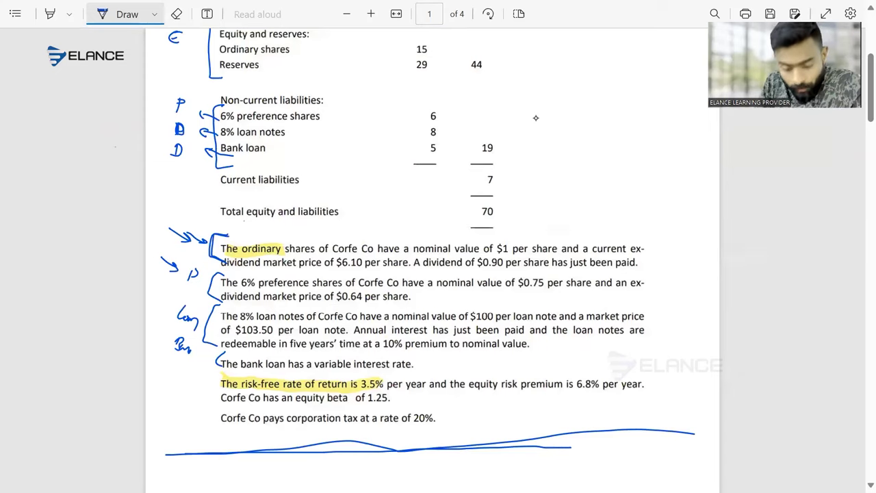
drag(360, 377, 381, 369)
drag(502, 393, 602, 387)
drag(365, 401, 393, 395)
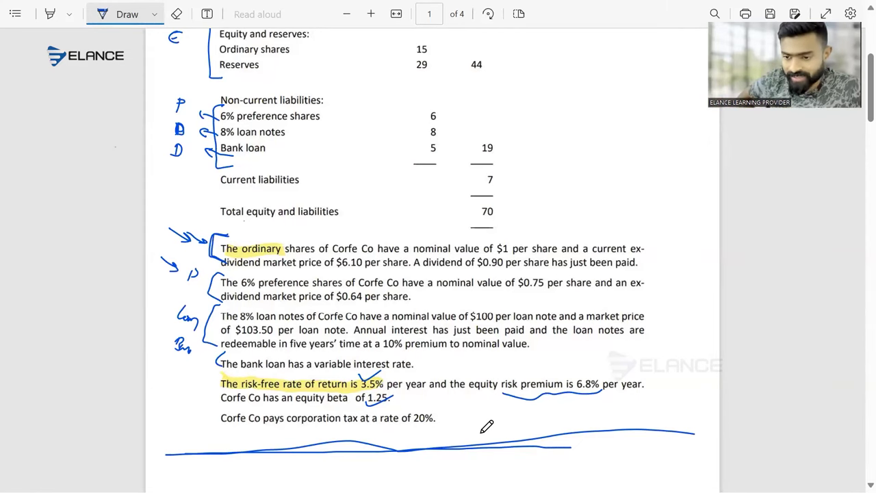
- Switch to the Excel workbook and add a bold, underlined Equity heading in cell B7 of Sheet2
key(alt+Tab)
key(alt+Tab)
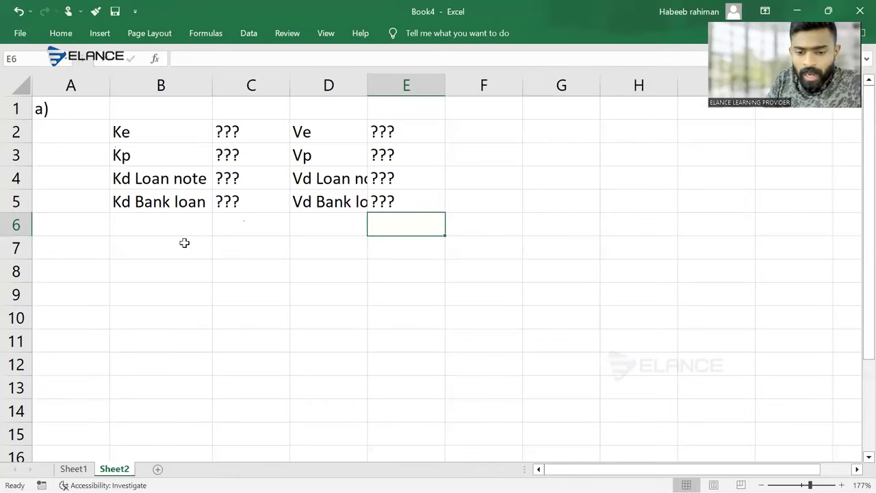
click(184, 243)
text(Equity)
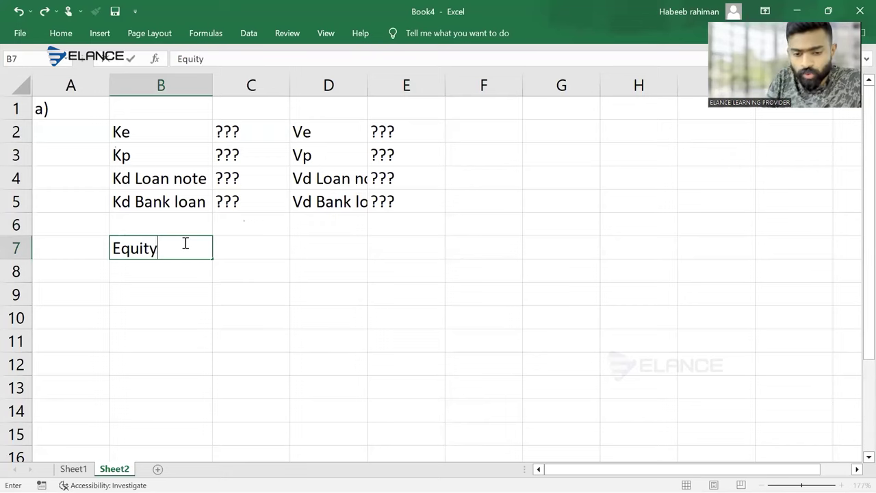
key(Return)
click(185, 243)
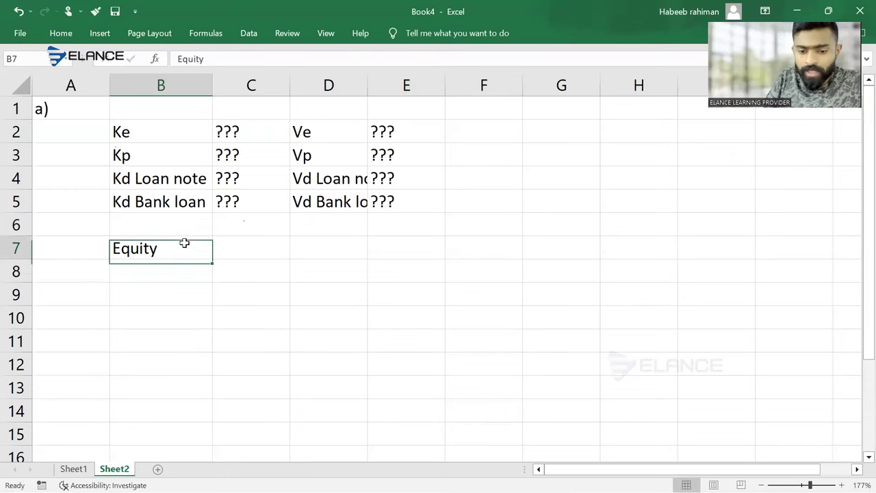
key(ctrl+b)
key(ctrl+u)
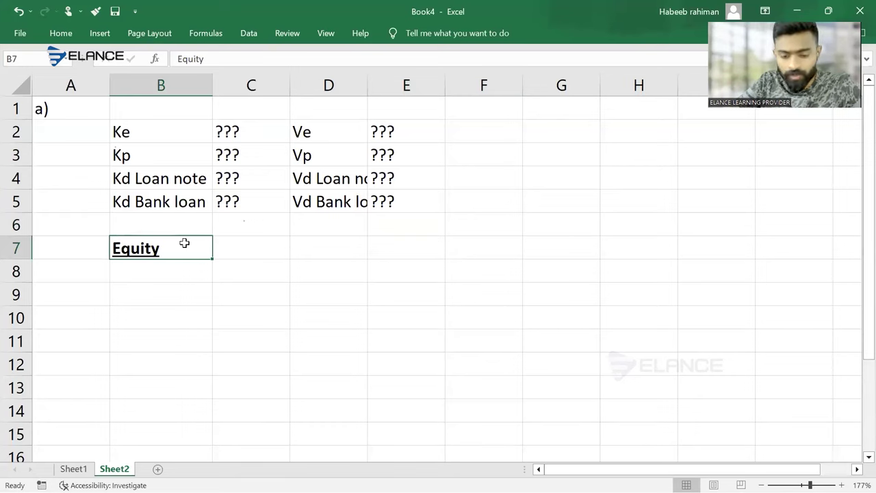
- Label the cells below the Equity heading Rf, Be and Risk premium
key(Return)
text(Rf)
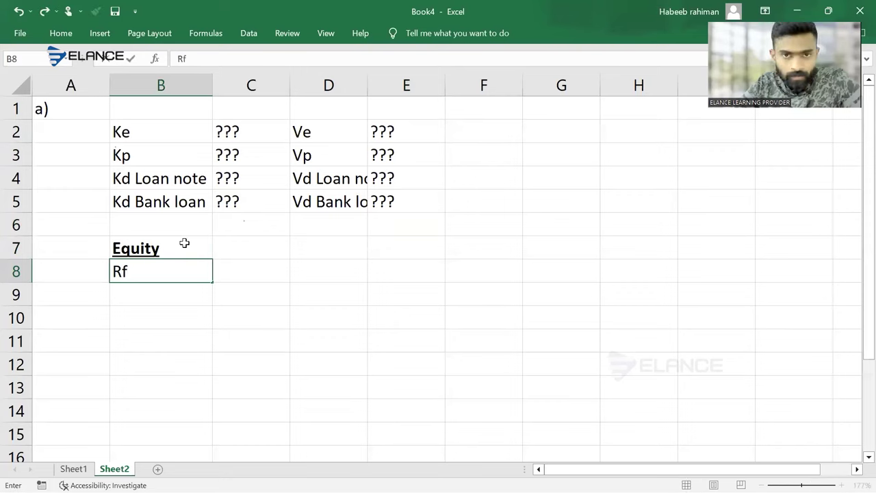
key(Return)
text(Be)
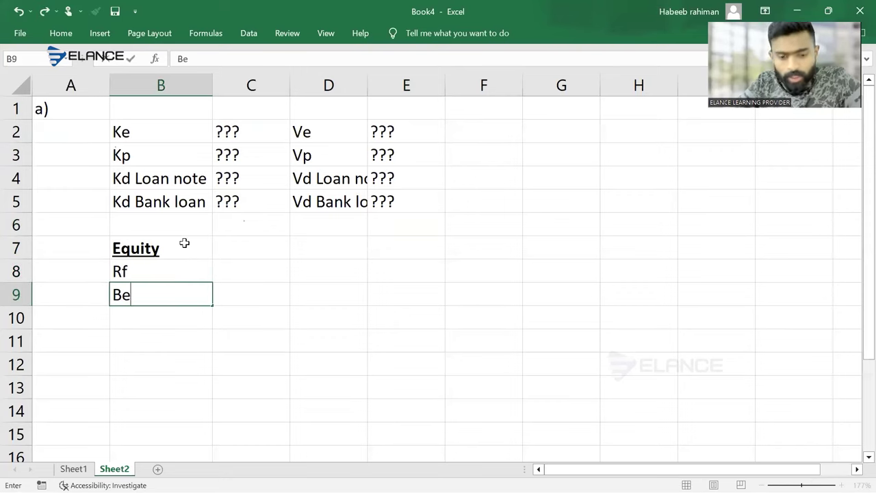
key(Return)
text(R)
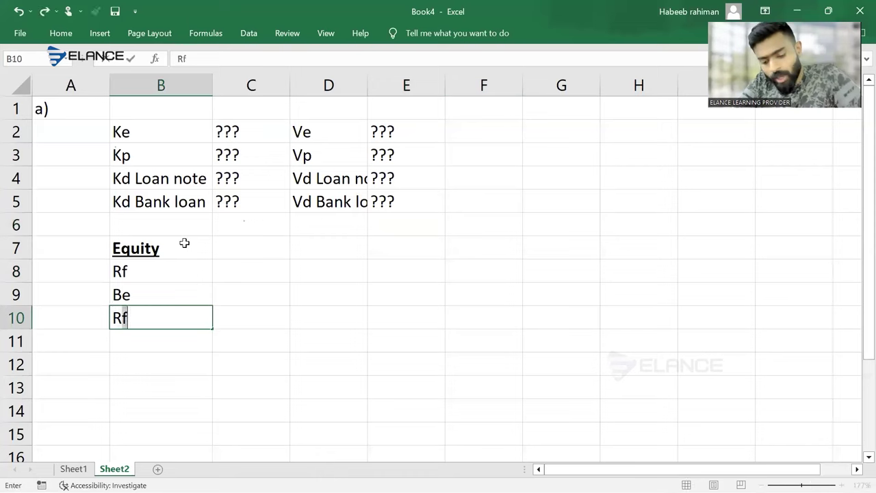
text(isk premium)
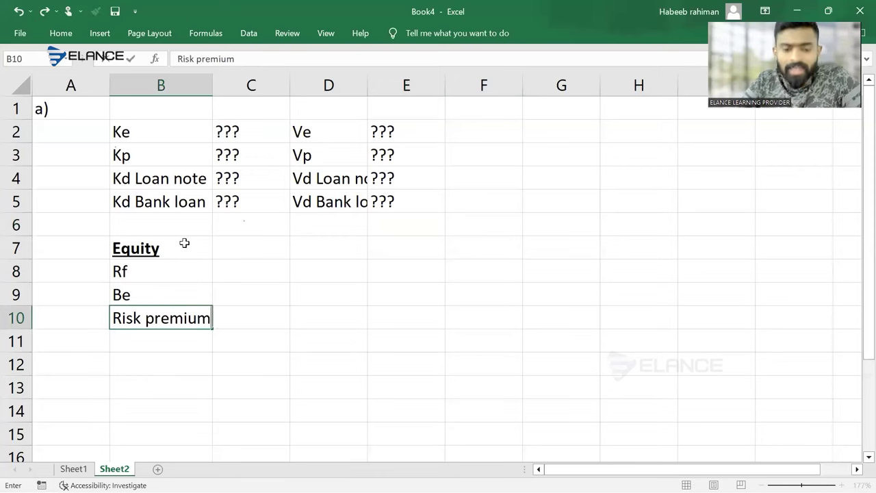
key(Tab)
- Circle the 3.5% risk-free rate in the question PDF and enter .035 for Rf in cell C8 of the workbook
key(Up)
key(Up)
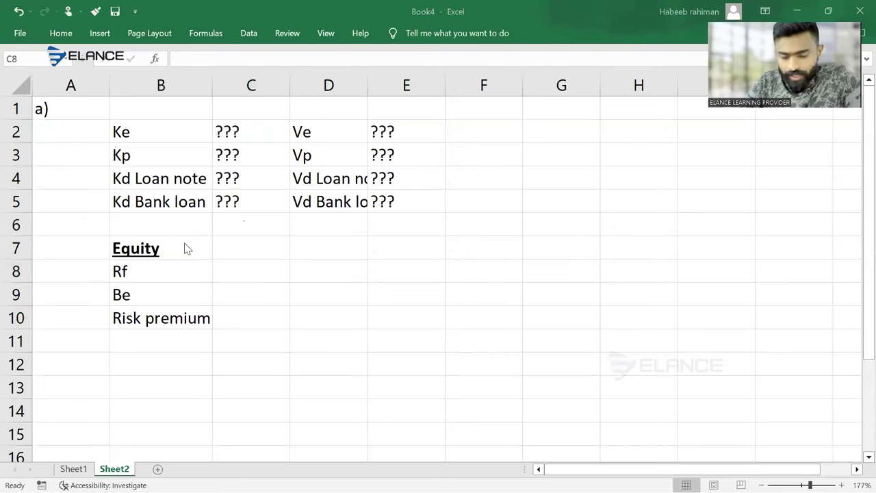
key(alt+Tab)
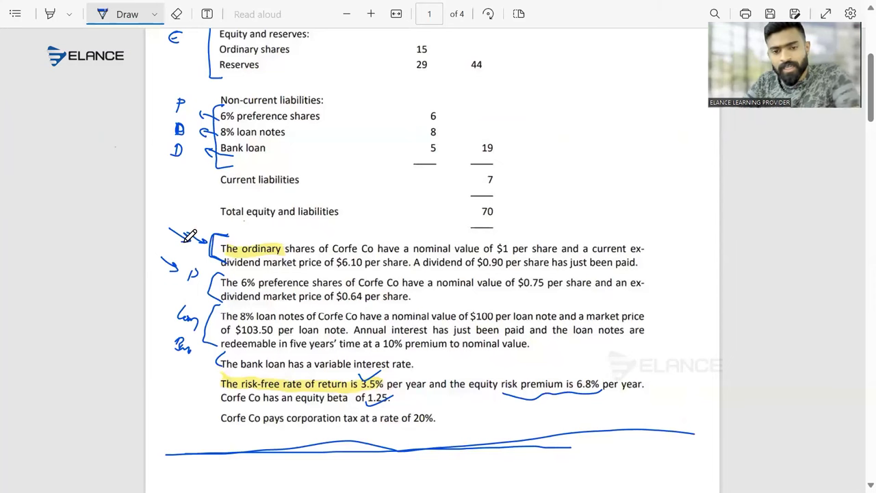
mouse_move(364, 373)
mouse_down()
mouse_move(355, 382)
mouse_move(383, 371)
mouse_up()
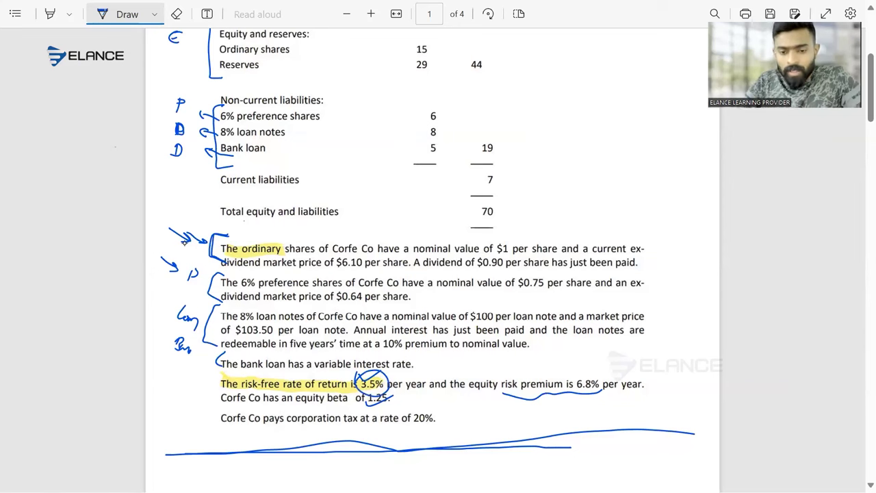
key(alt+Tab)
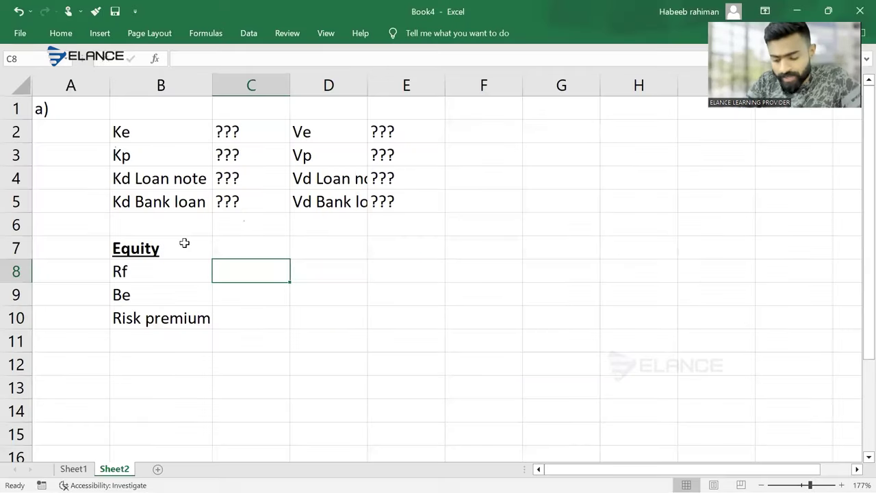
text(.035)
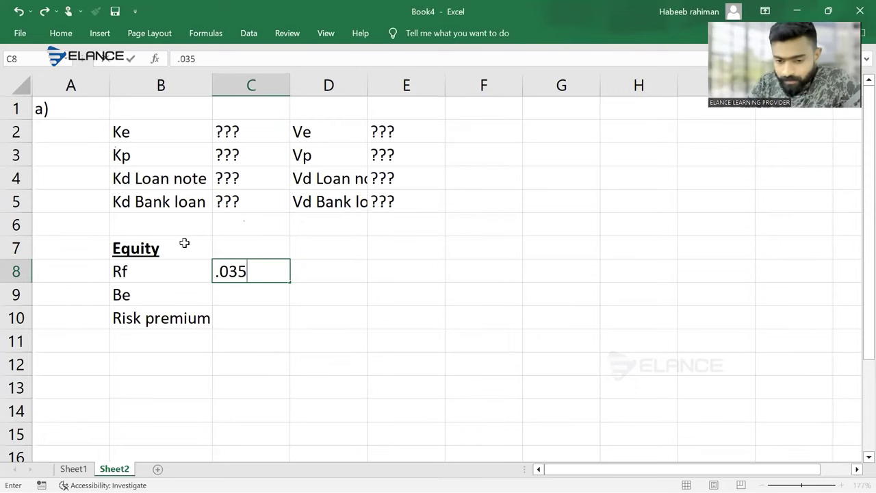
key(Return)
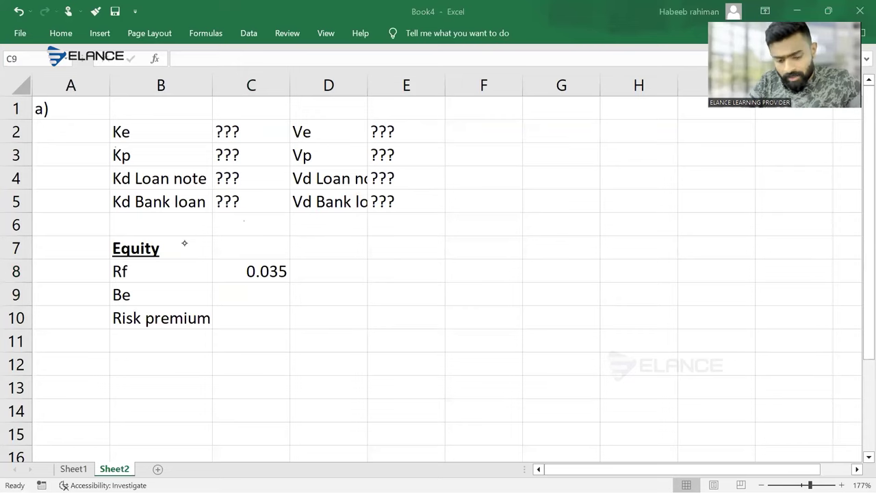
- Underline and circle the equity beta of 1.25 in the question PDF, and erase all pen marks around it
key(alt+Tab)
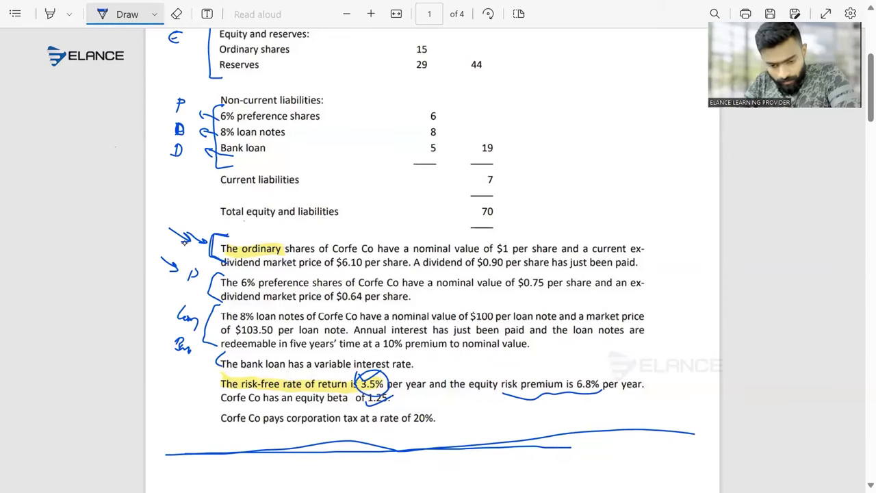
mouse_move(285, 407)
mouse_down()
mouse_move(398, 402)
mouse_move(356, 393)
mouse_up()
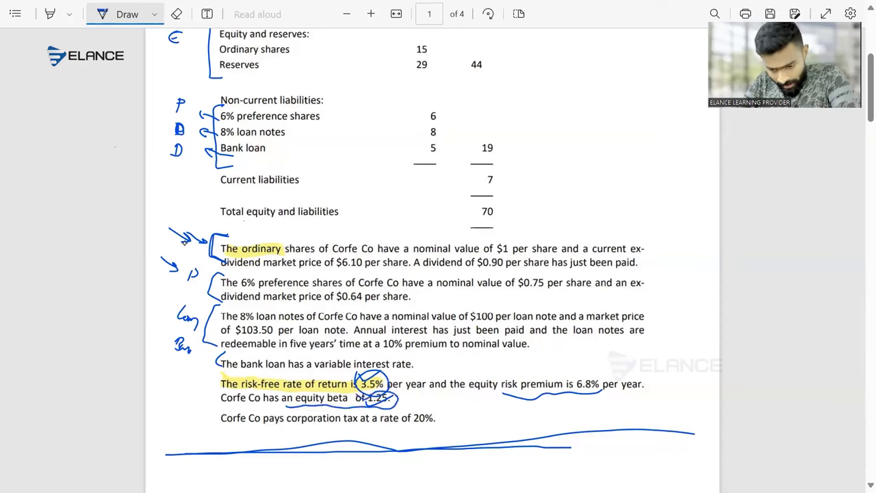
click(176, 14)
drag(295, 407, 349, 408)
click(383, 402)
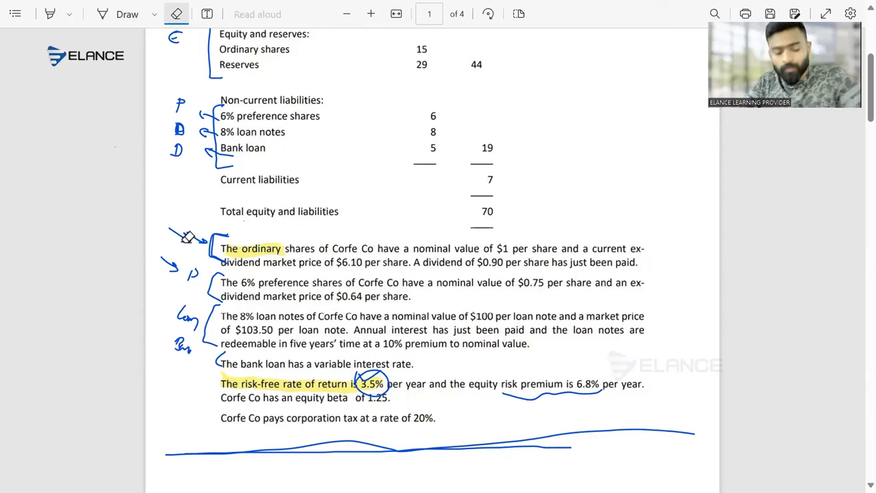
- Return to the Excel workbook and enter 1.25 for Be in cell C9
key(alt+Tab)
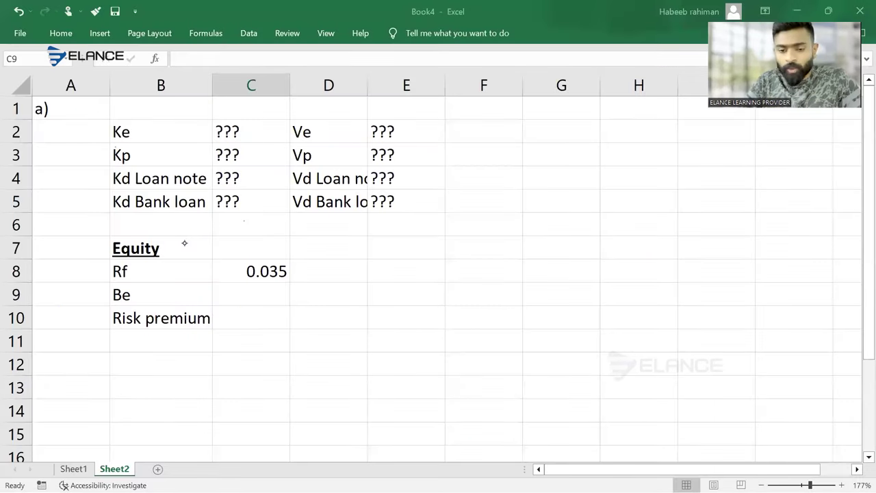
key(Down)
text(1.25)
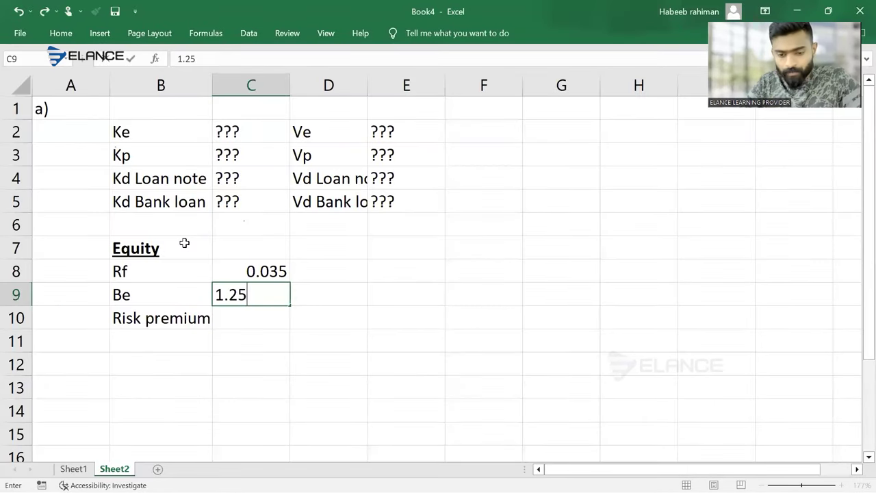
key(Return)
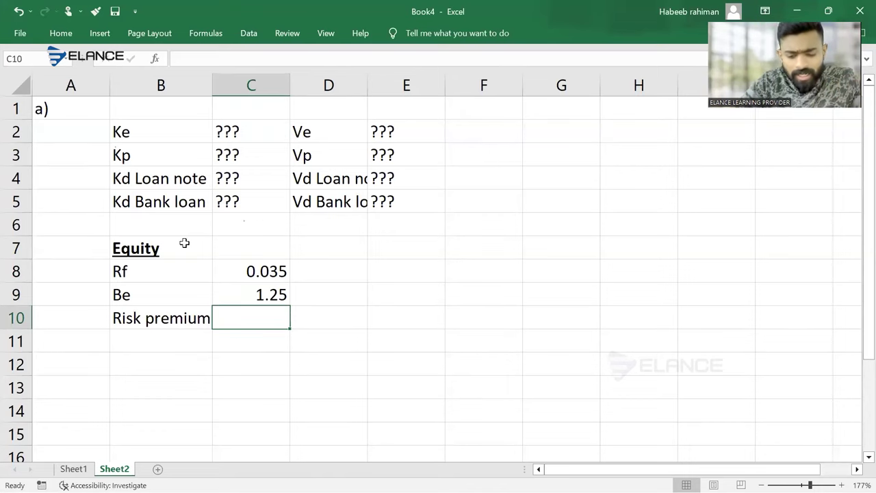
- Note Rm - rf beside Risk premium in cell C10, and replace it with .068 after checking the question PDF
text(Rm - rf)
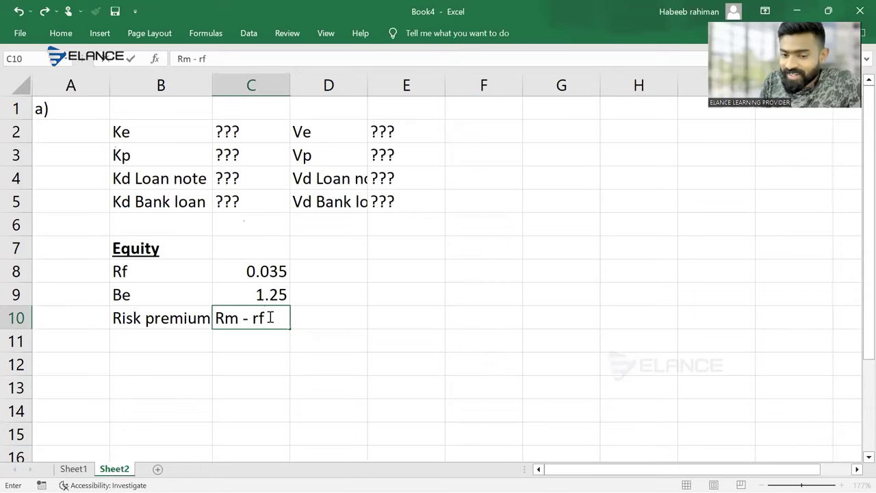
key(alt+Tab)
key(alt+Tab)
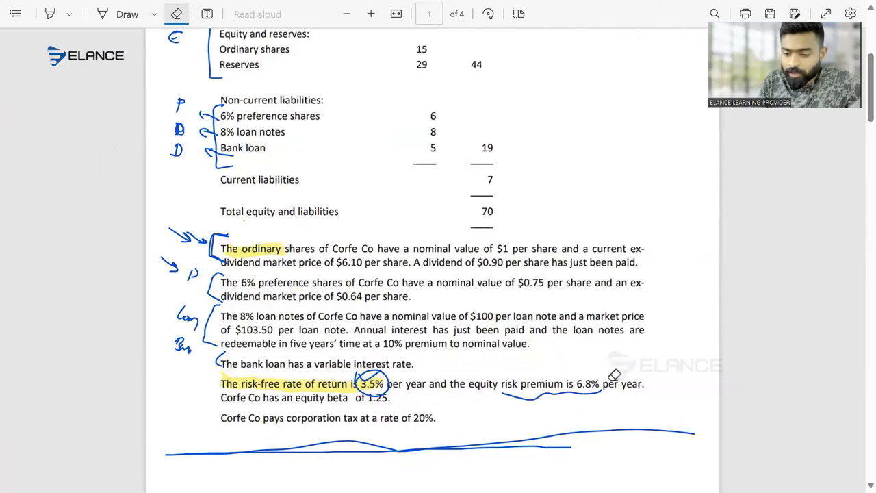
key(alt+Tab)
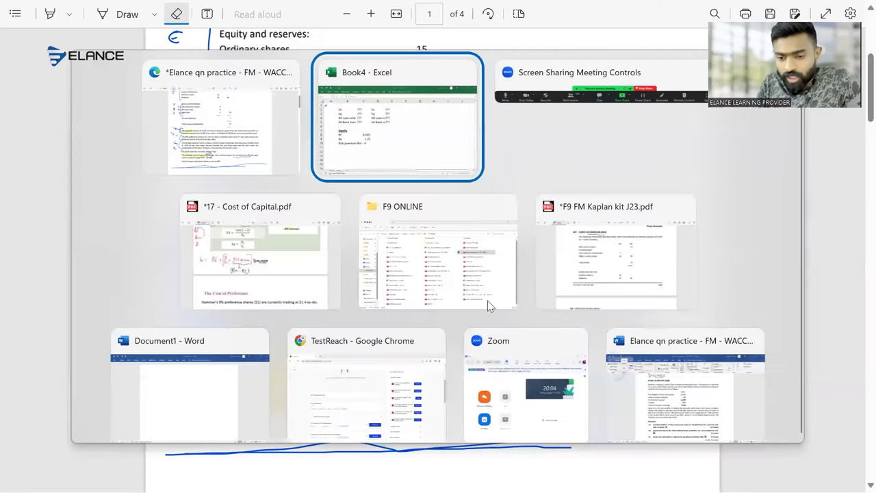
key(BackSpace)
key(BackSpace)
key(BackSpace)
key(BackSpace)
key(BackSpace)
key(BackSpace)
key(BackSpace)
text(.068)
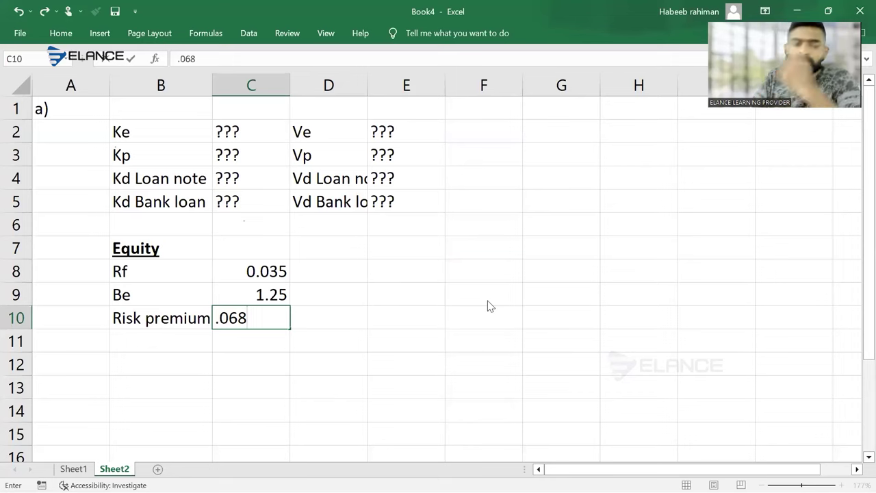
key(Return)
key(Up)
key(Up)
key(Up)
key(Up)
key(Down)
key(shift+Down)
key(shift+Down)
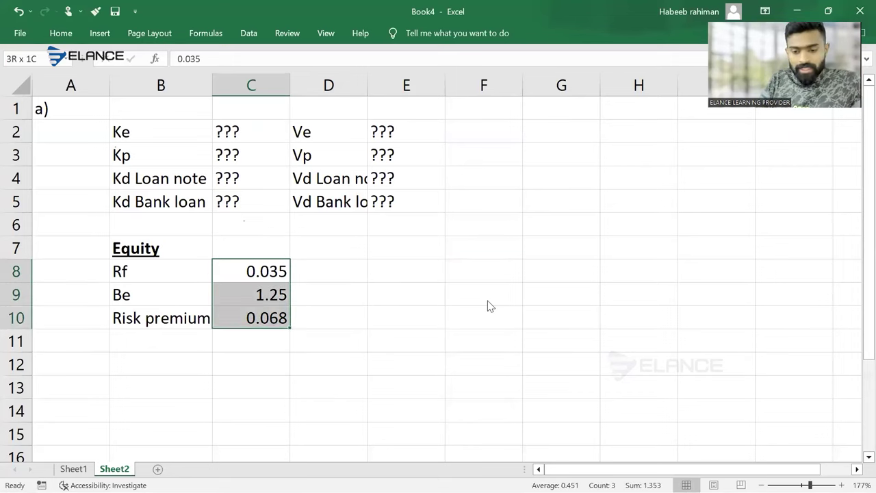
- Write the cost of equity formula in words, =rf+(Be*Risk premium), in cell C2 beside Ke
key(Up)
key(Up)
key(Up)
key(Up)
key(Up)
key(Up)
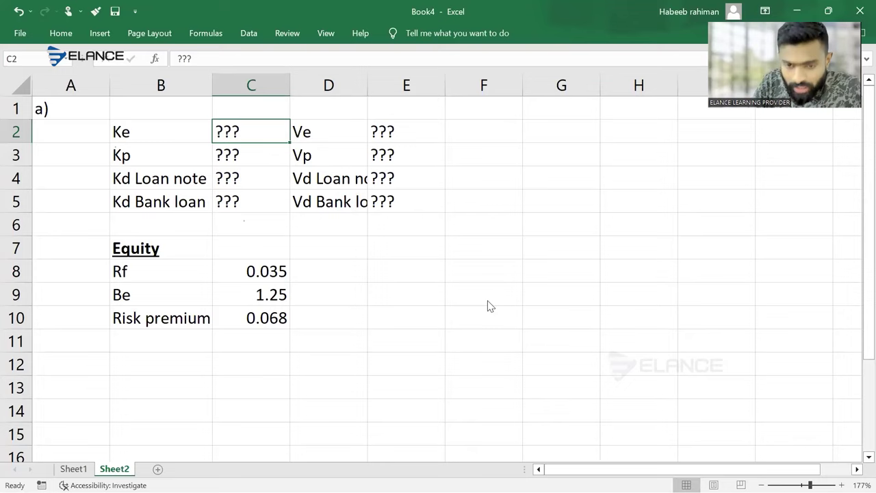
text(=r)
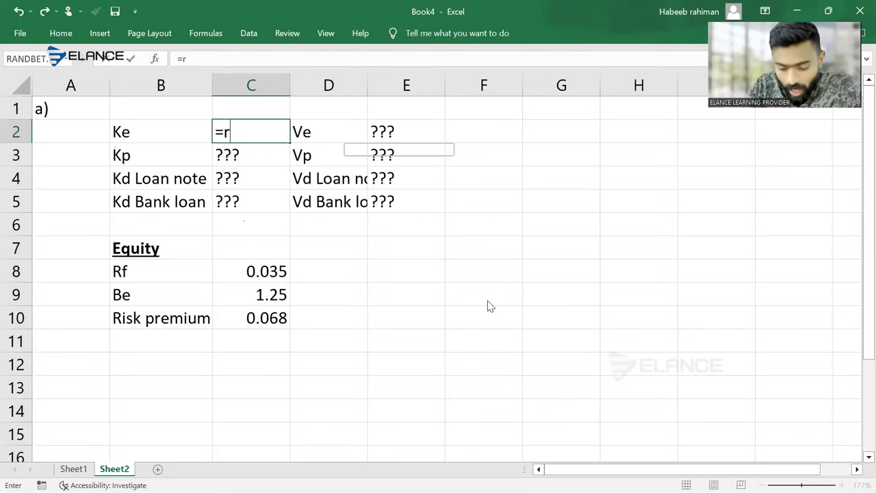
text(f+(Be)
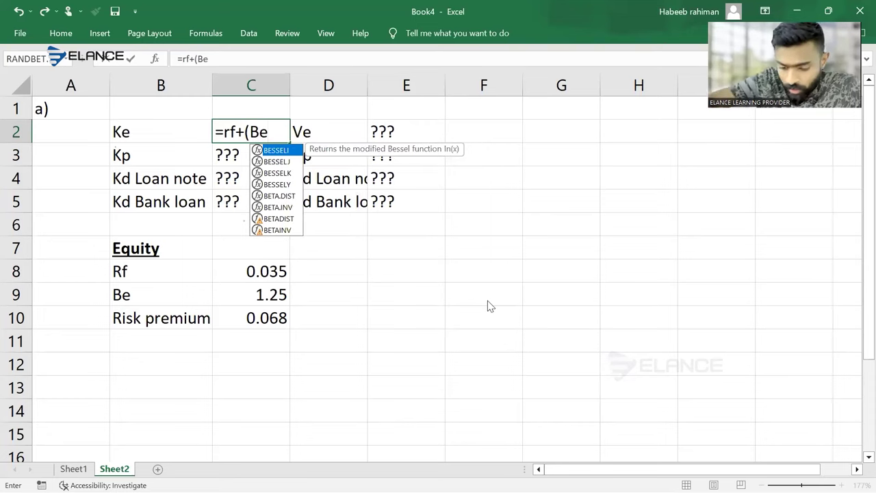
text(*Risk)
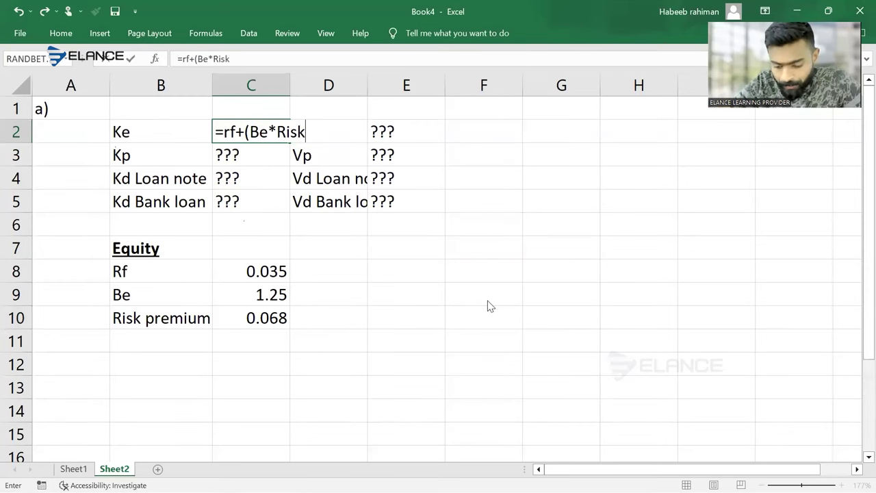
text( premium))
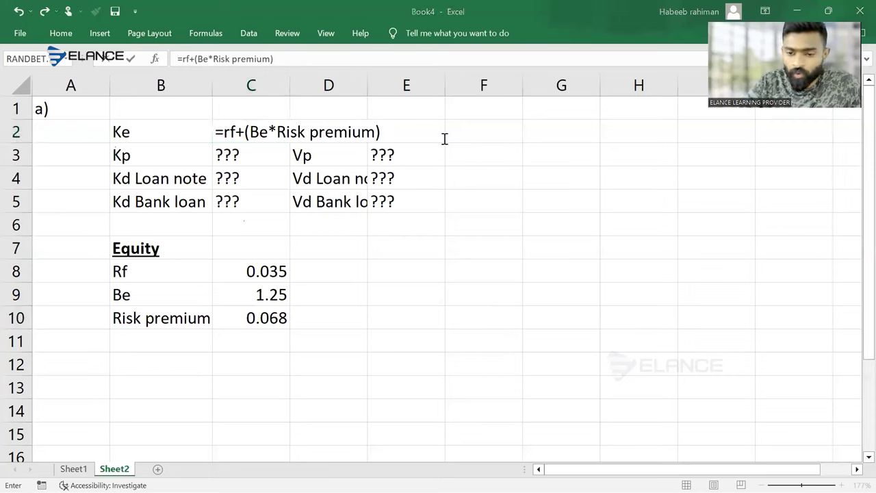
- Delete the worded formula in cell C2 back to its equals sign
click(384, 131)
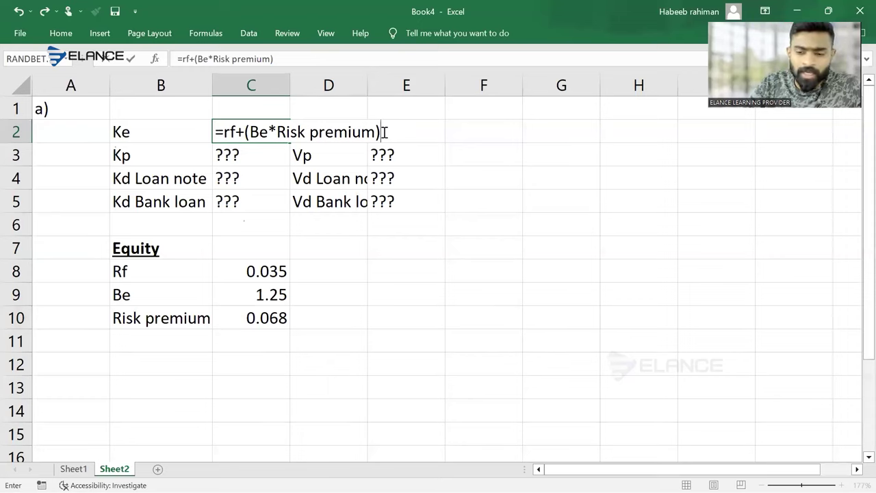
key(BackSpace)
key(BackSpace)
key(BackSpace)
key(BackSpace)
key(BackSpace)
key(BackSpace)
key(BackSpace)
key(BackSpace)
key(BackSpace)
key(BackSpace)
key(BackSpace)
key(BackSpace)
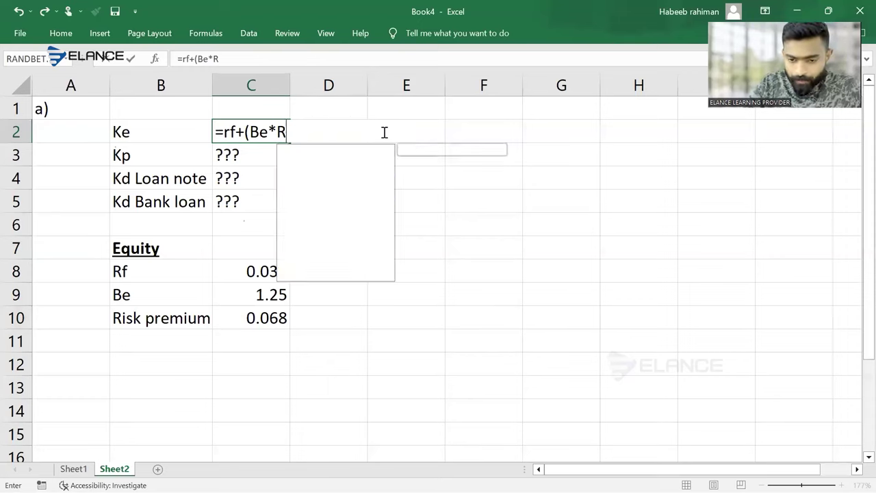
key(BackSpace)
key(BackSpace)
key(BackSpace)
key(BackSpace)
key(BackSpace)
key(BackSpace)
key(BackSpace)
key(BackSpace)
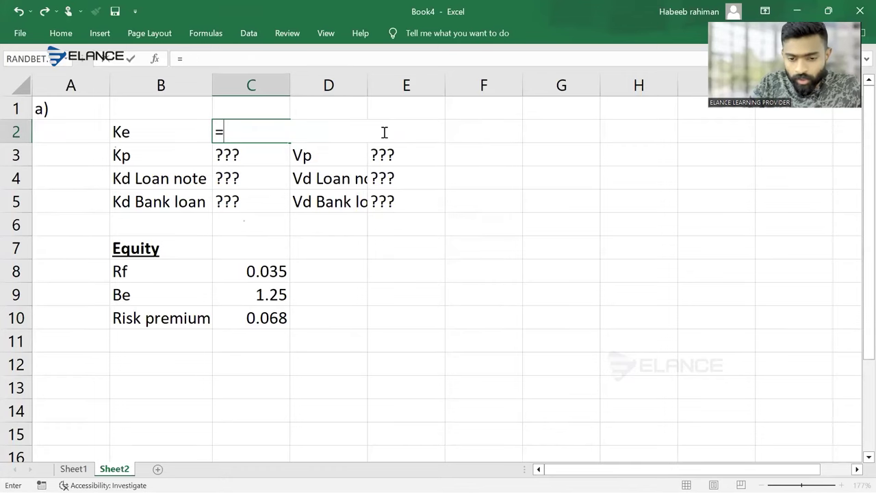
- Complete the cost of equity formula in cell C2 with cell references as =C8+(C9*C10)
click(274, 272)
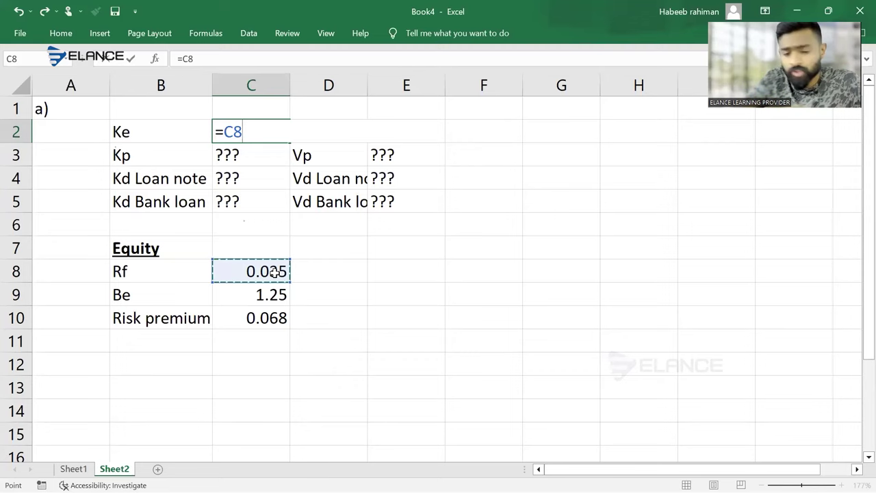
text(+()
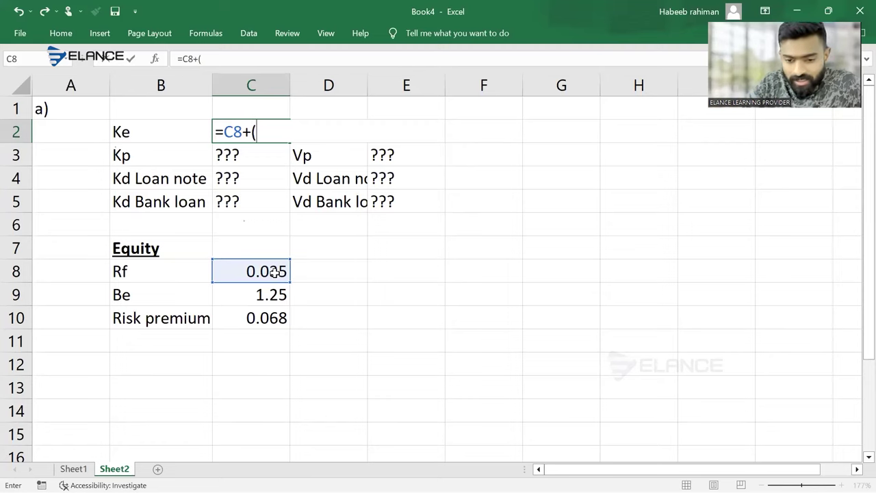
click(281, 296)
text(*)
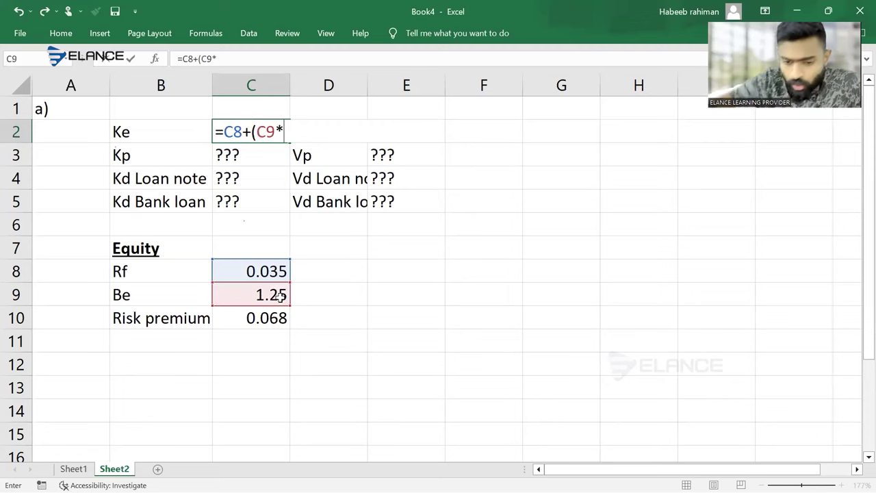
click(271, 317)
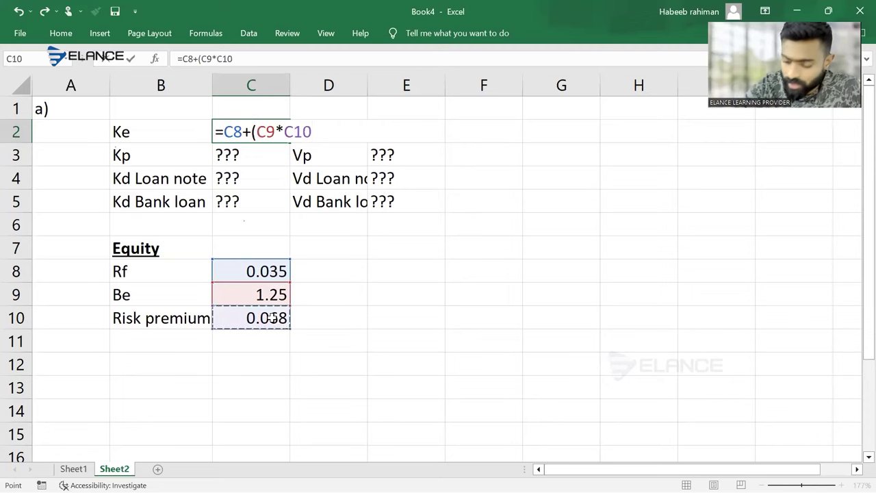
text())
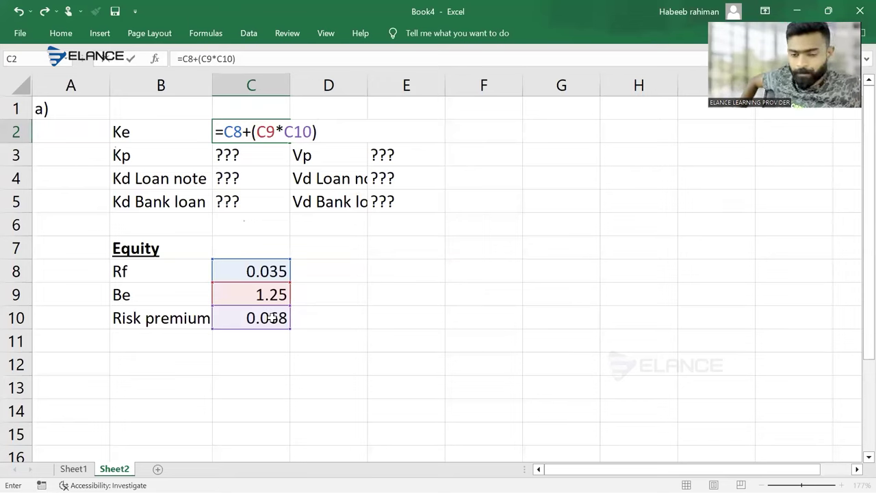
key(Tab)
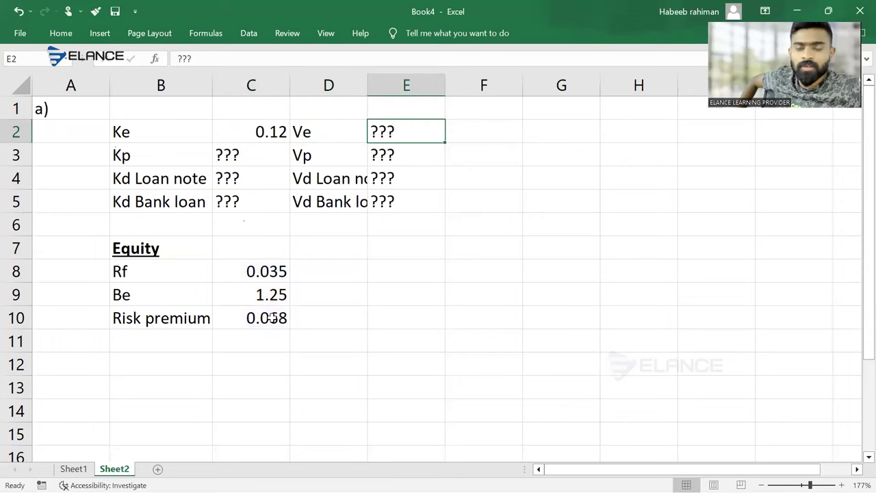
key(Left)
key(Left)
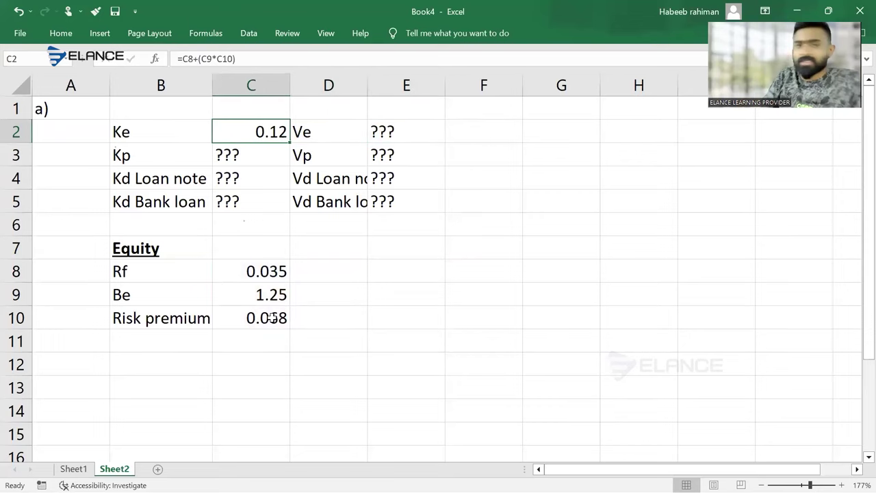
key(shift+Down)
key(shift+Down)
key(shift+Down)
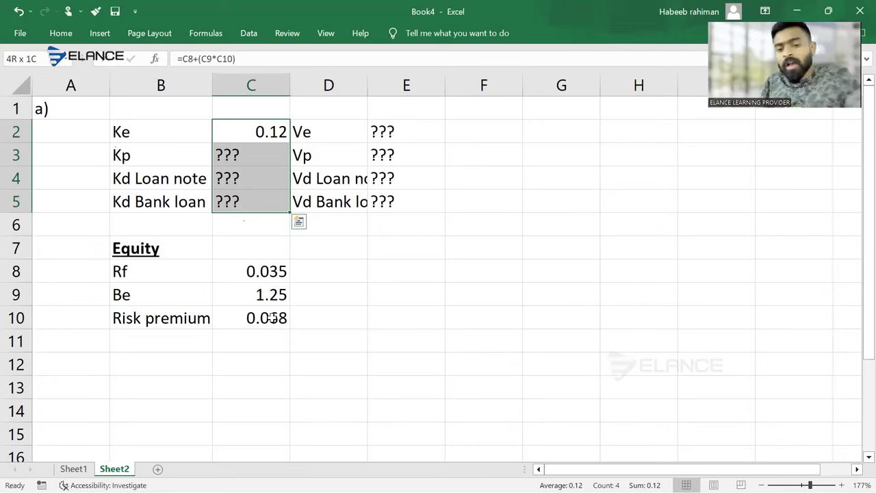
key(Up)
key(Left)
key(Down)
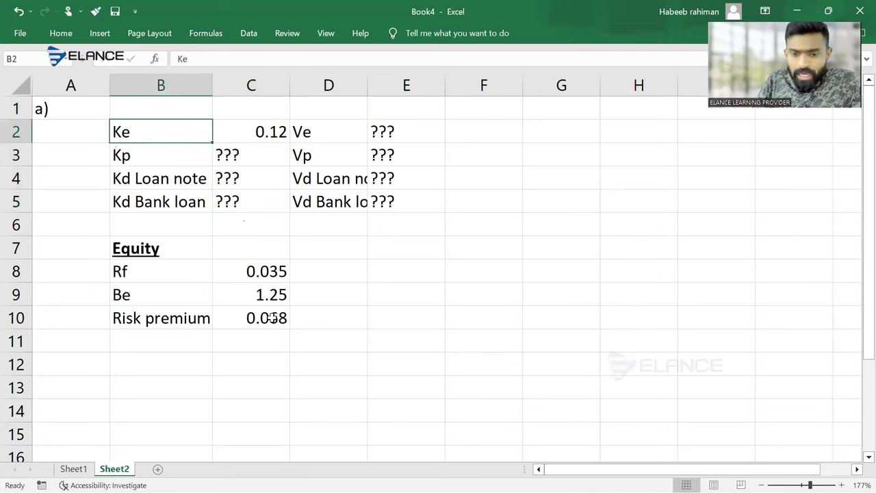
key(shift+Right)
key(shift+Right)
key(shift+Right)
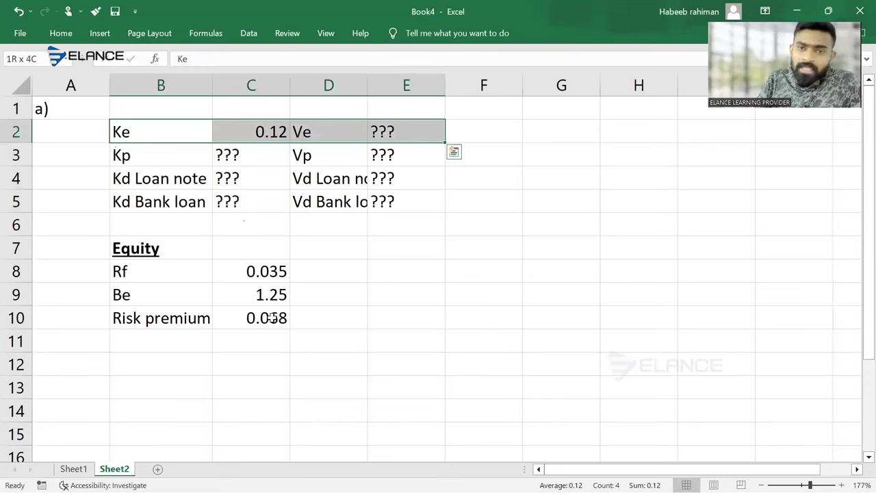
- Add the heading Mkt value in cell D1 above the Ve, Vp and Vd labels
key(Right)
key(Up)
key(Right)
text(M)
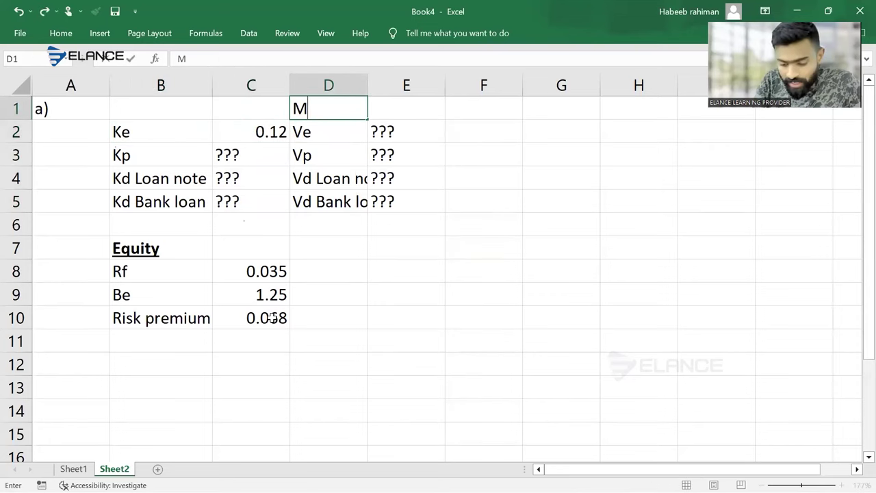
text(kt value)
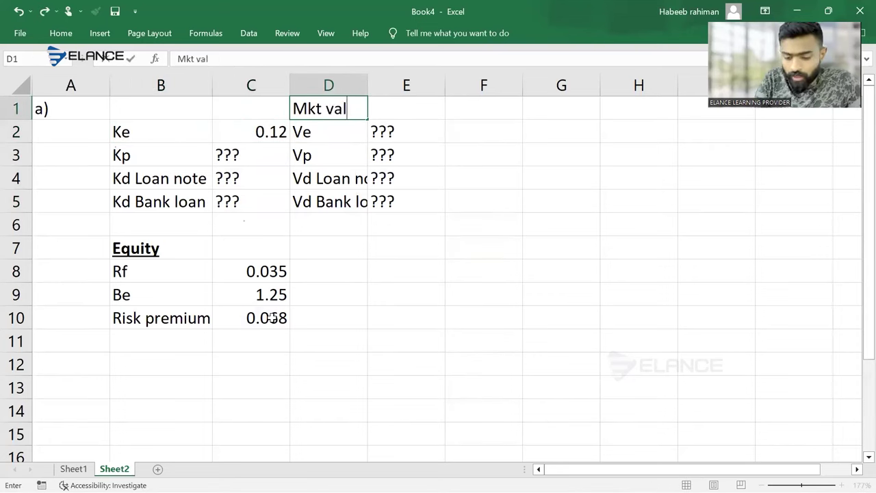
key(Return)
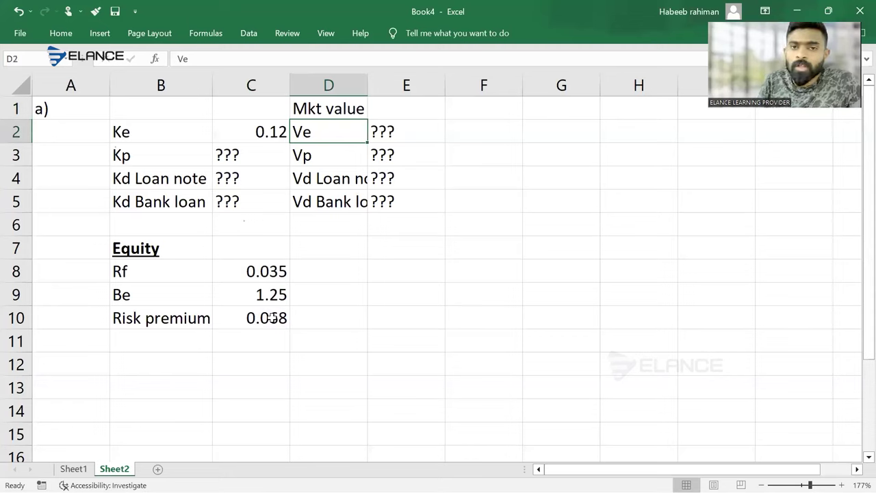
key(Right)
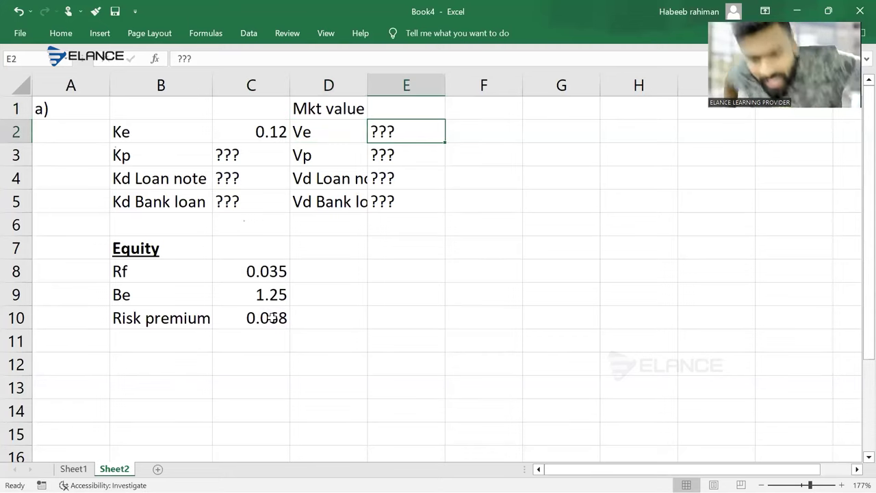
key(Left)
key(shift+Right)
key(shift+Down)
key(shift+Down)
key(shift+Down)
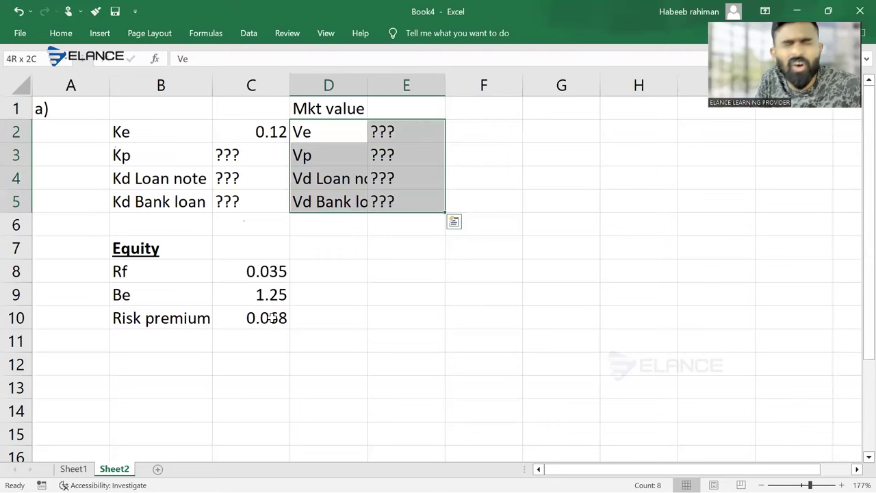
- Note the market value formula for Ve in cell F2 as No.of shares * Price per share
key(Right)
key(Right)
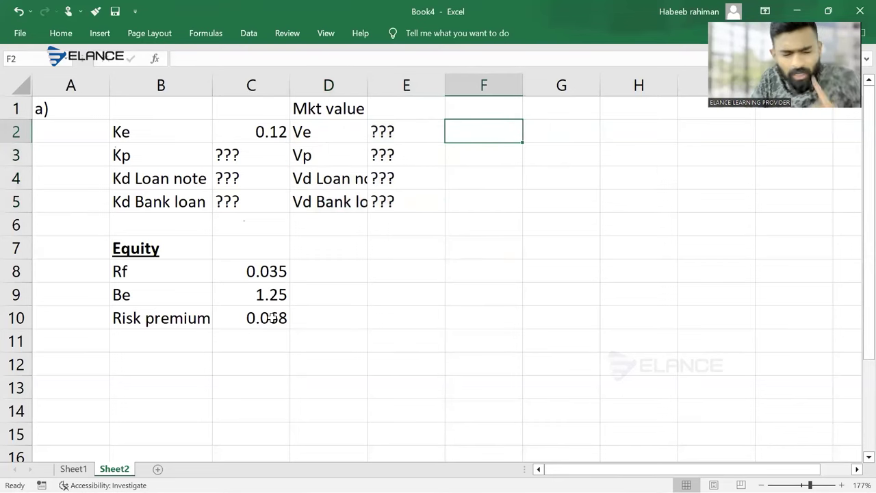
text(No.of )
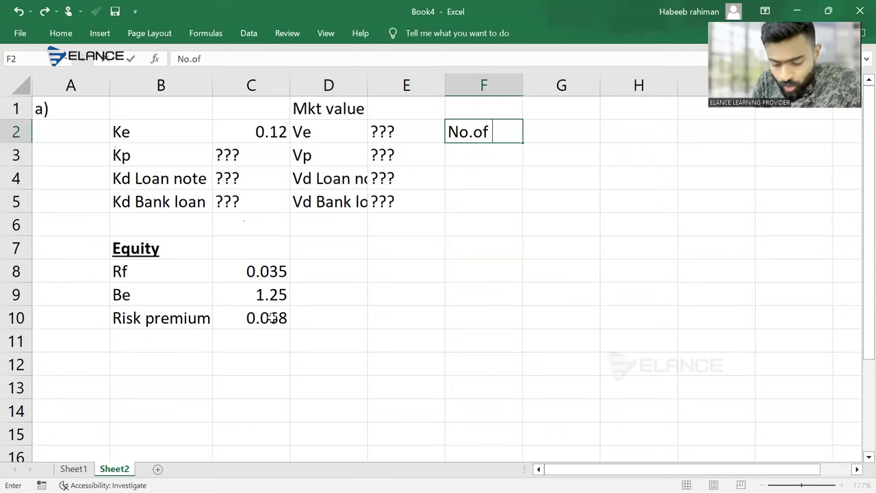
text(sha)
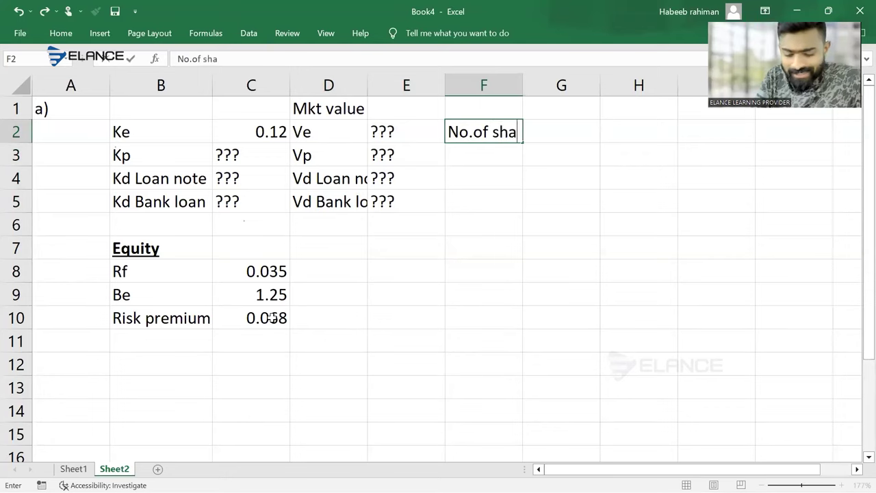
text(res *)
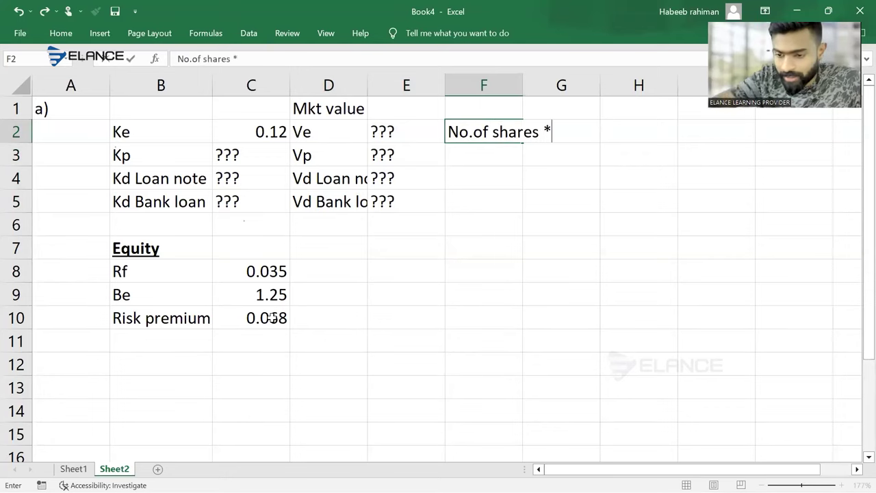
text( Pi)
key(BackSpace)
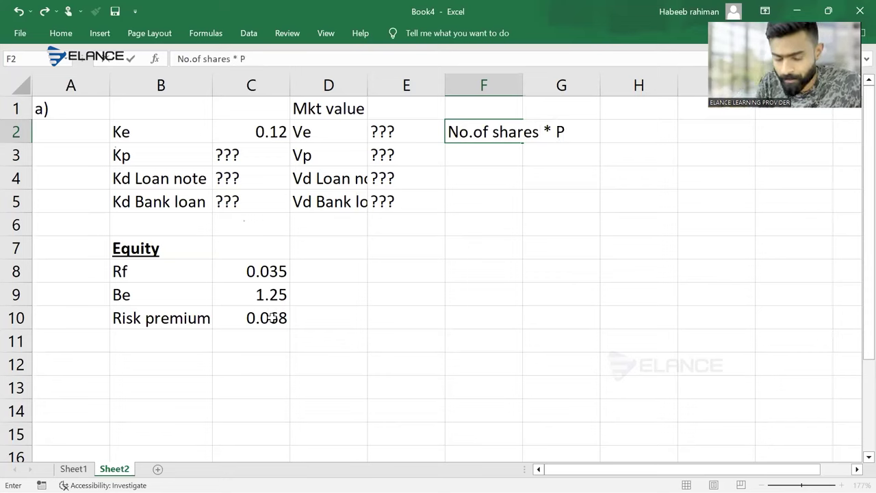
text(rice)
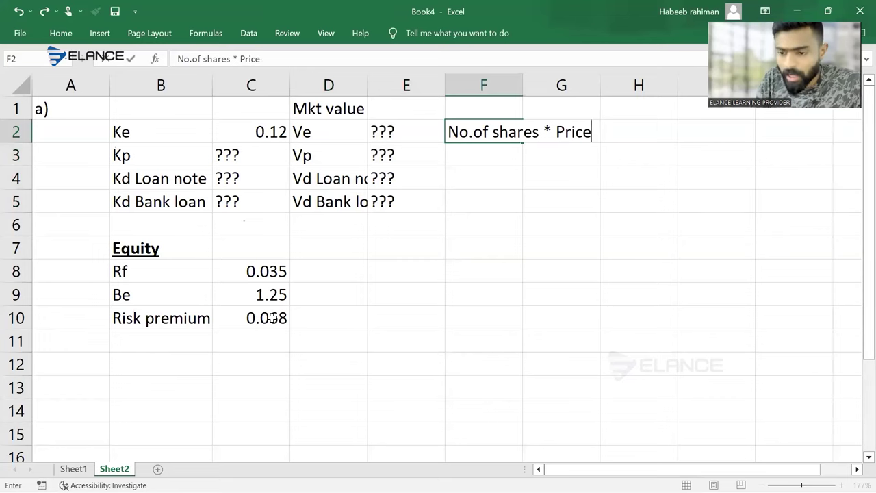
text( per share)
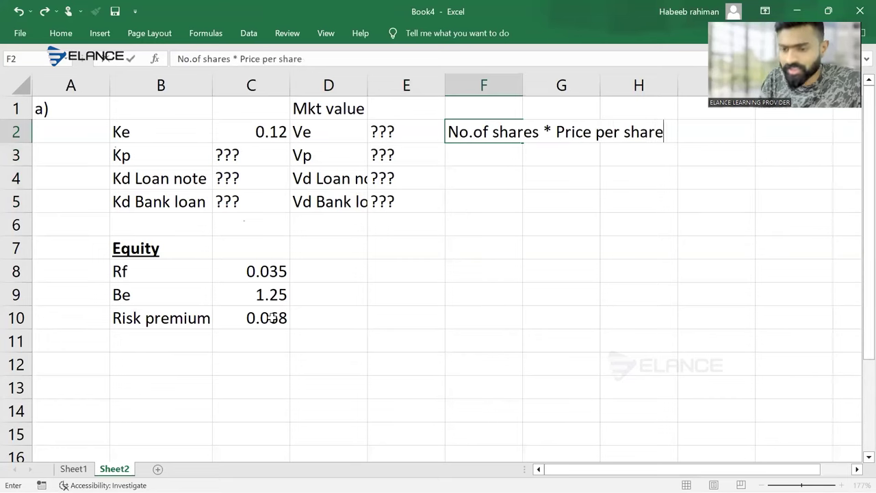
key(Return)
key(Up)
key(Left)
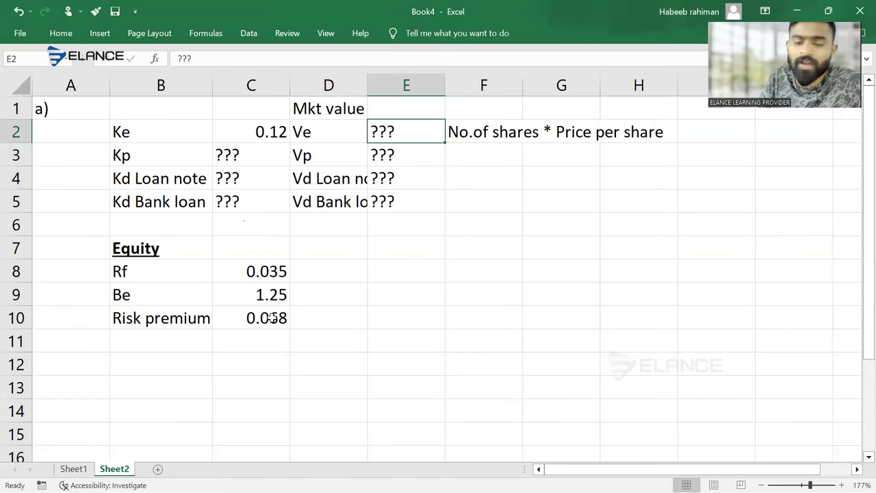
- Copy the market value note from F2 into F3 for Vp and F4 for the loan note
key(Down)
key(Left)
key(Right)
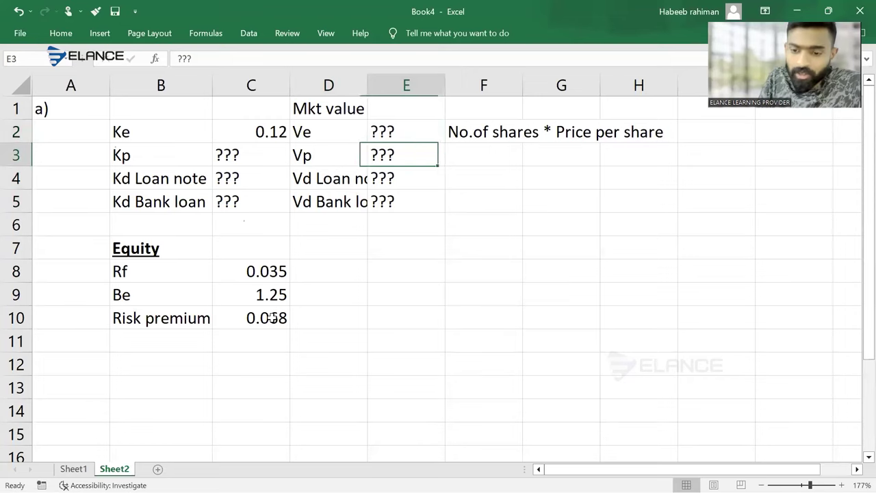
key(Right)
key(Up)
key(ctrl+c)
key(Down)
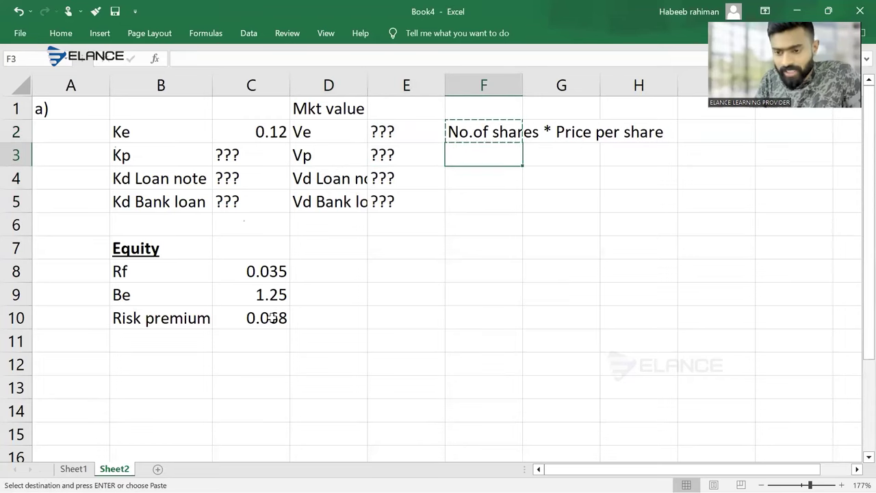
key(ctrl+v)
key(Down)
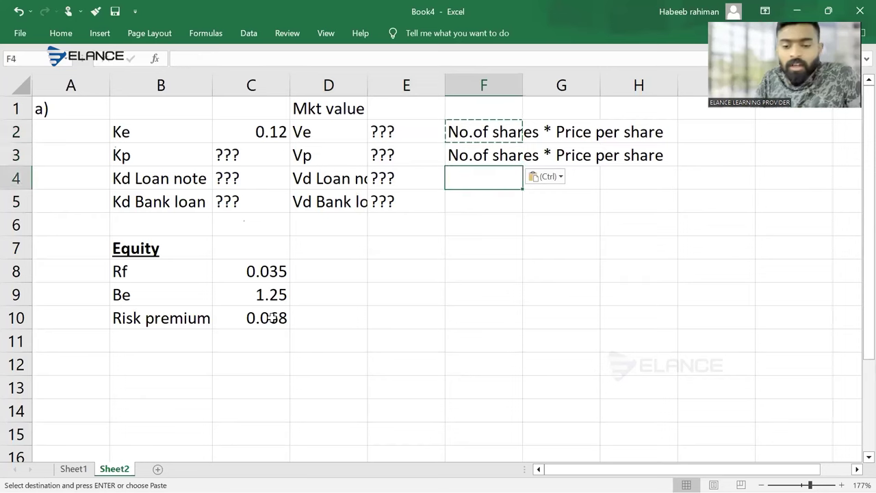
key(Left)
key(Left)
key(Right)
key(Right)
key(ctrl+v)
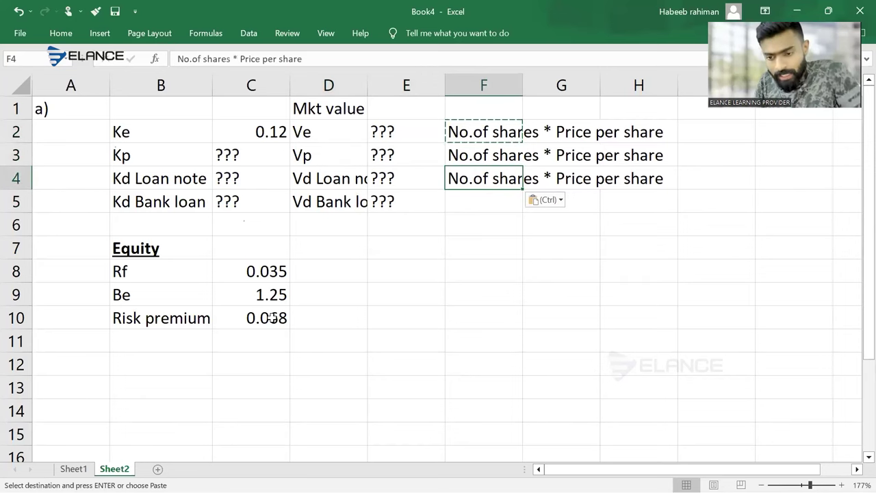
- Replace shares with bond in the first part of the note in cell F4
click(215, 59)
key(BackSpace)
key(BackSpace)
key(BackSpace)
key(BackSpace)
key(BackSpace)
key(BackSpace)
text(bond)
key(Return)
- Change the end of the note in F4 so it reads No.of bond * Price per bond
key(Up)
click(297, 59)
key(BackSpace)
key(BackSpace)
key(BackSpace)
key(BackSpace)
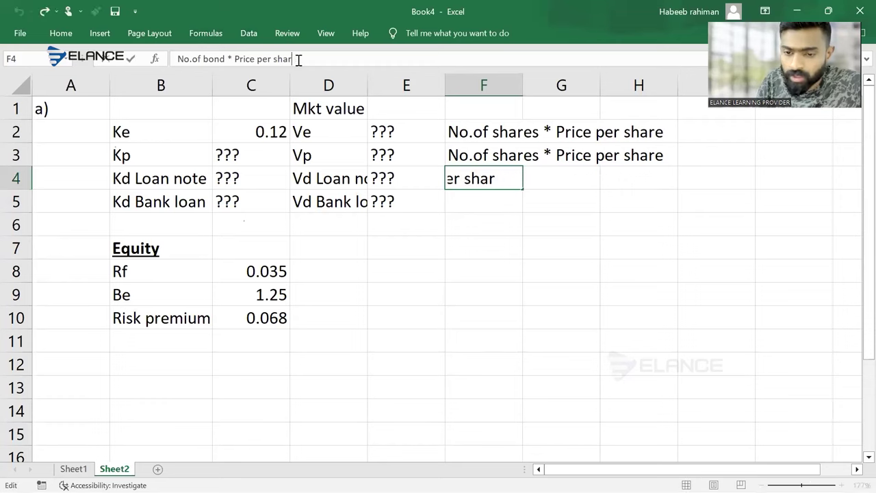
key(BackSpace)
text(bo)
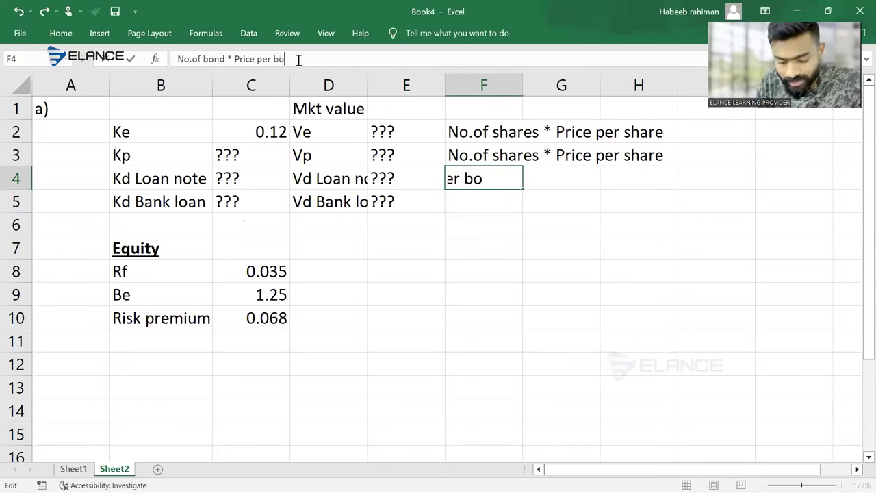
text(nd)
key(Return)
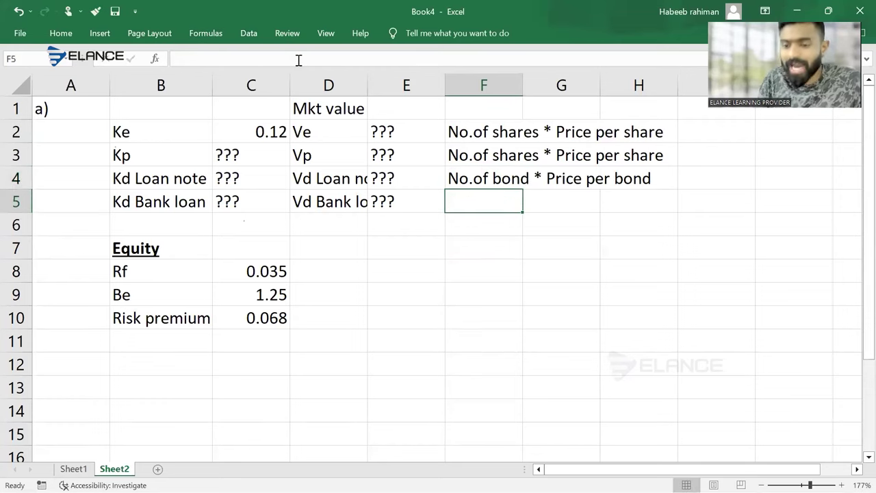
key(Up)
key(Up)
key(Left)
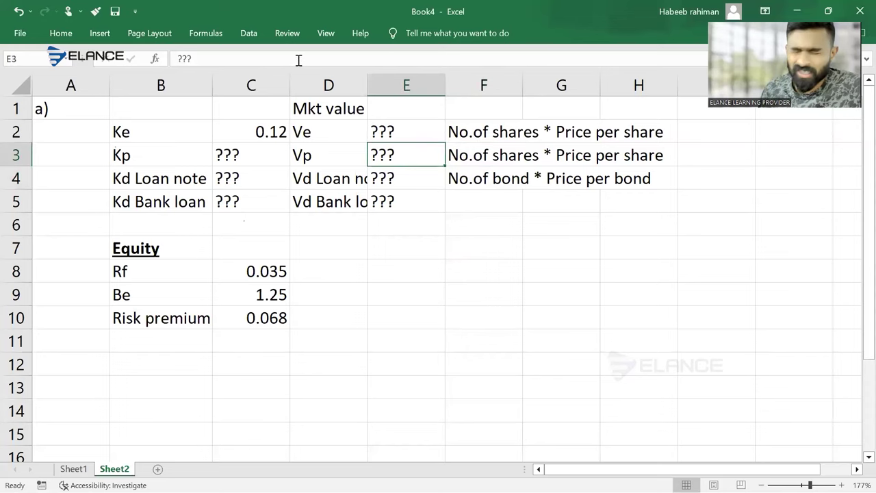
key(Up)
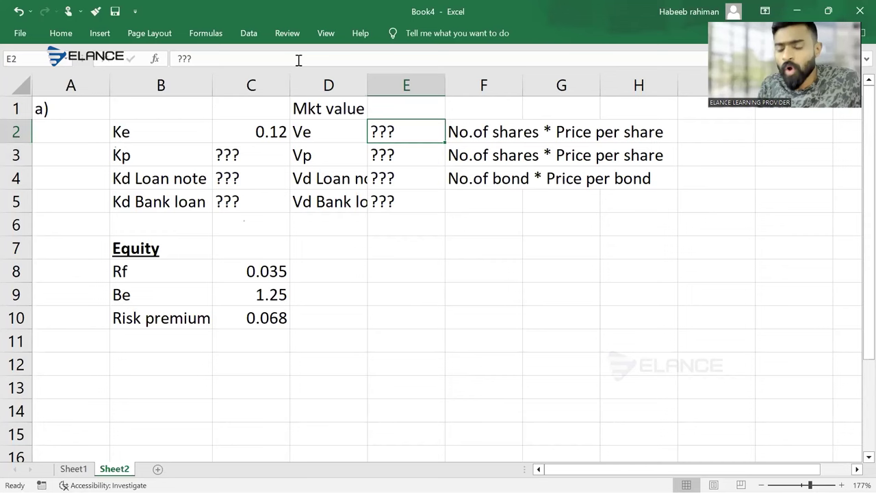
key(Right)
key(shift+Down)
key(shift+Down)
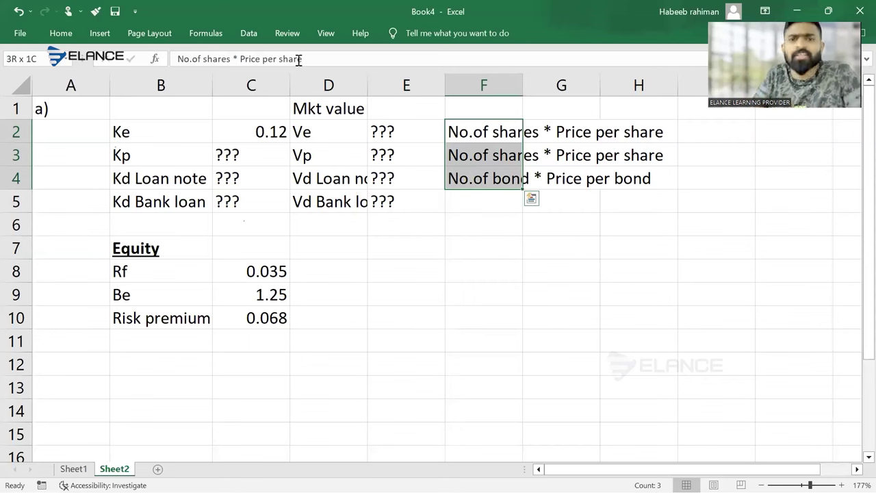
- Switch to the question PDF and examine the equity and non-current liabilities figures and the share and loan note details
key(alt+Tab)
key(alt+Tab)
scroll(301, 54, up, 3)
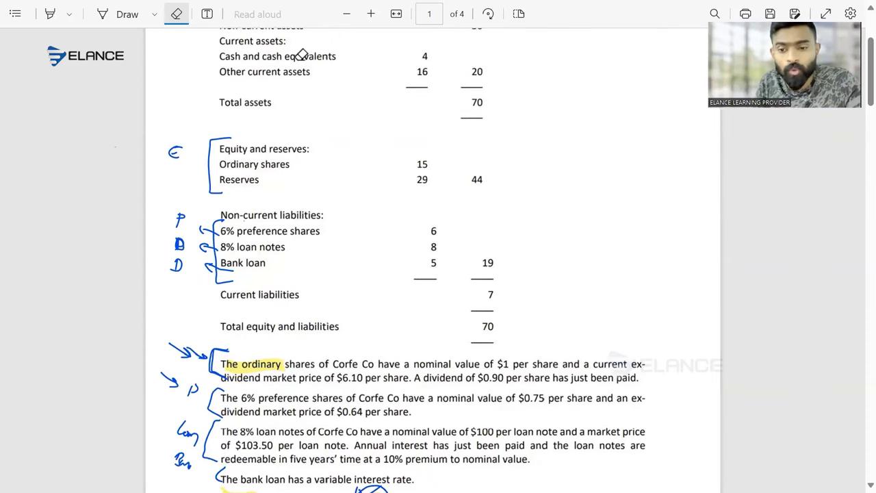
scroll(302, 55, up, 2)
scroll(301, 54, down, 1)
scroll(301, 54, up, 1)
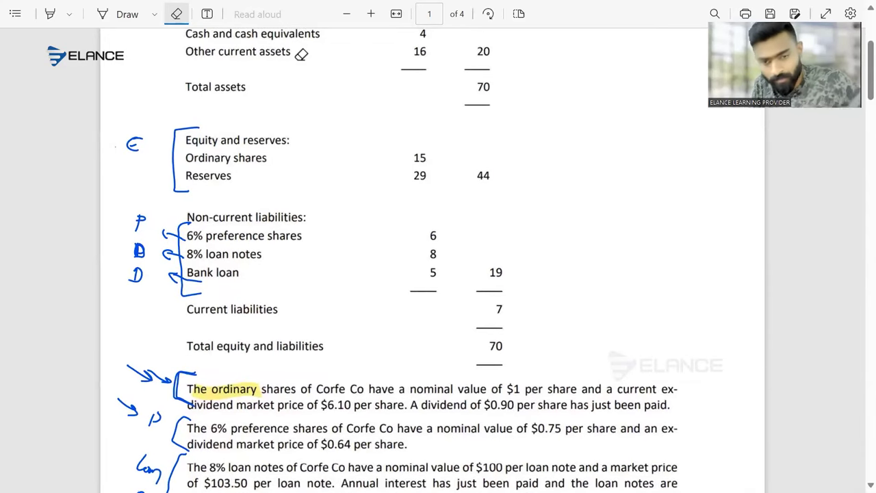
- Undo the earlier pen marks and highlighting around the equity, non-current liabilities and share details in the question PDF
key(ctrl+z)
key(ctrl+z)
key(ctrl+z)
key(ctrl+z)
key(ctrl+z)
key(ctrl+z)
key(ctrl+z)
key(ctrl+z)
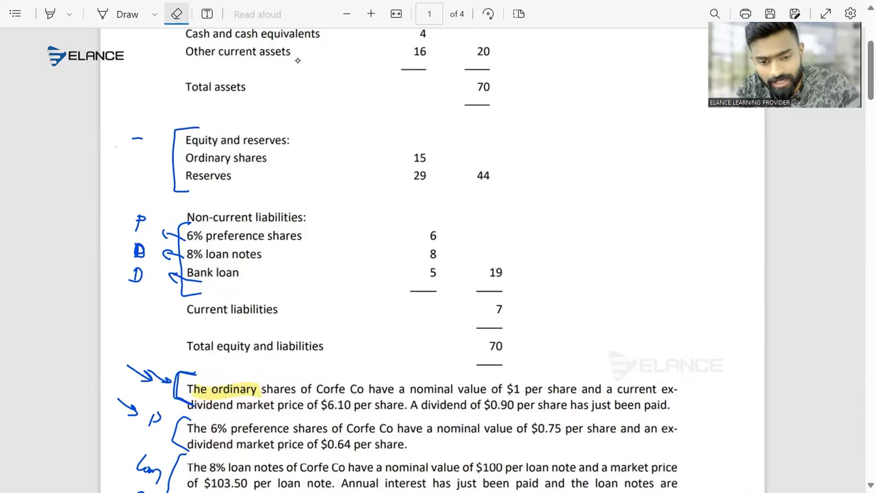
key(ctrl+z)
key(ctrl+z)
key(ctrl+z)
key(ctrl+z)
key(ctrl+z)
key(ctrl+z)
key(ctrl+z)
key(ctrl+z)
key(ctrl+z)
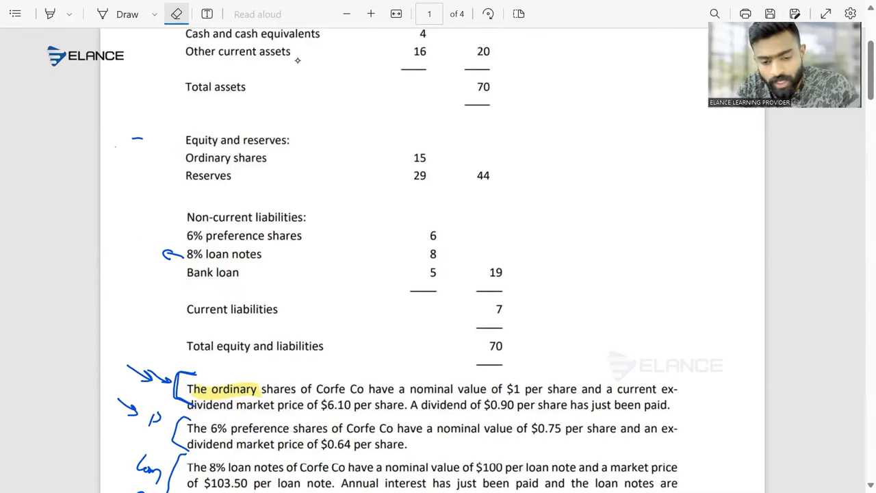
key(ctrl+z)
key(ctrl+z)
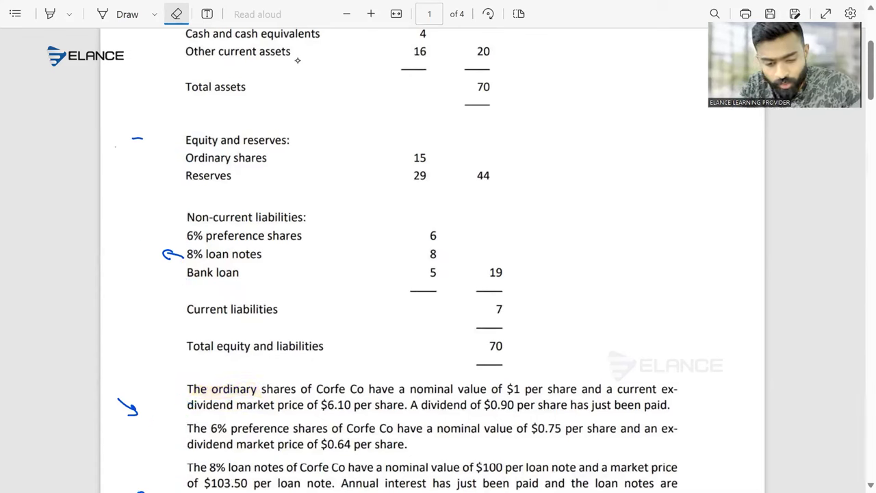
key(ctrl+z)
key(ctrl+z)
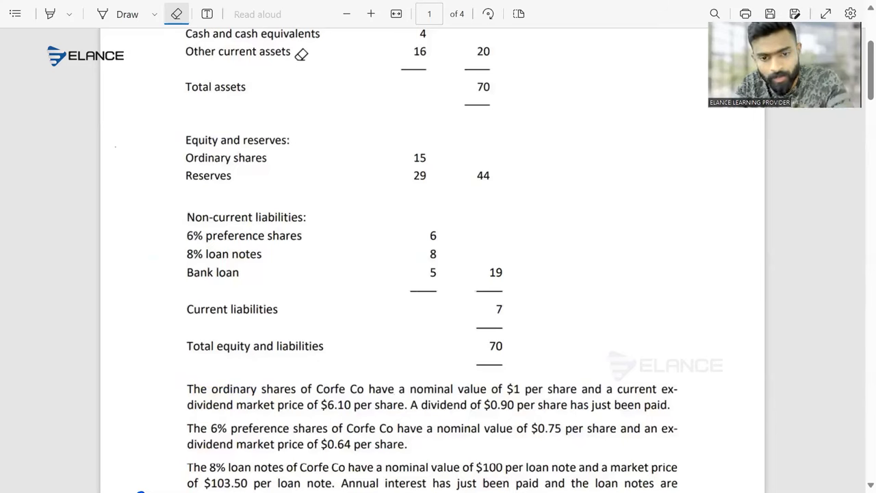
- Highlight the ordinary shares, 6% preference shares and 8% loan notes lines together with their figures in yellow
key(h)
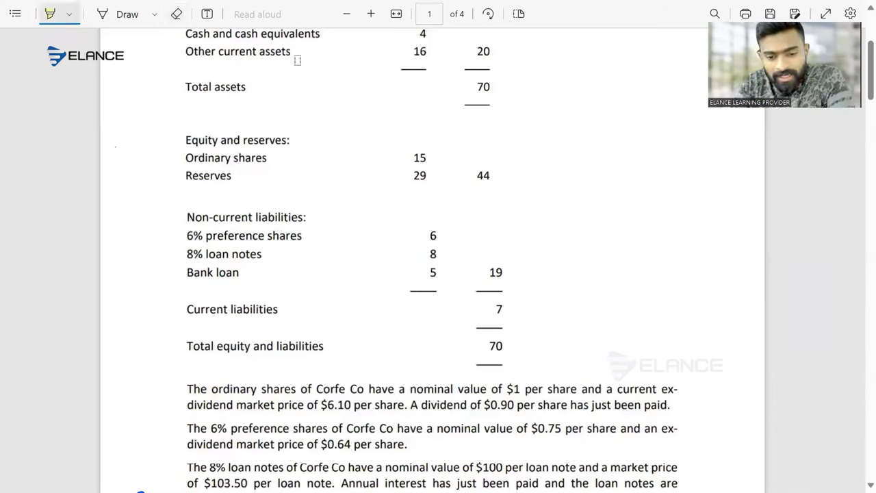
drag(185, 159, 435, 158)
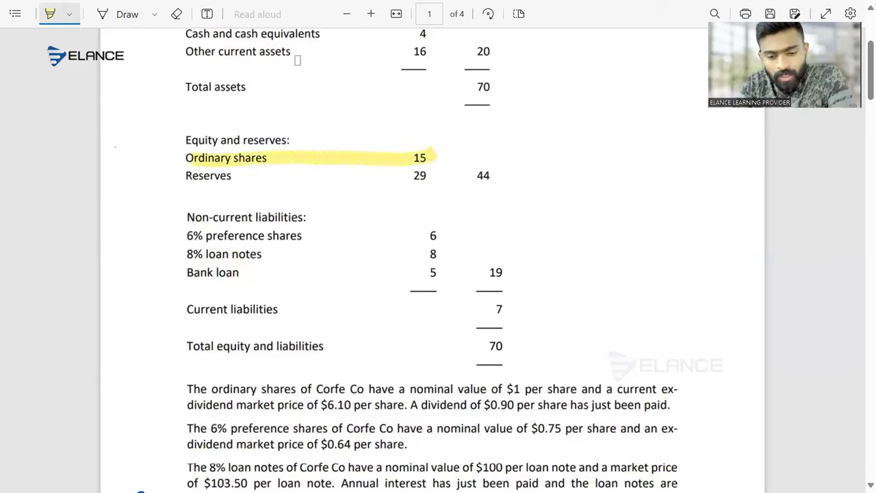
drag(188, 235, 437, 235)
drag(188, 254, 448, 254)
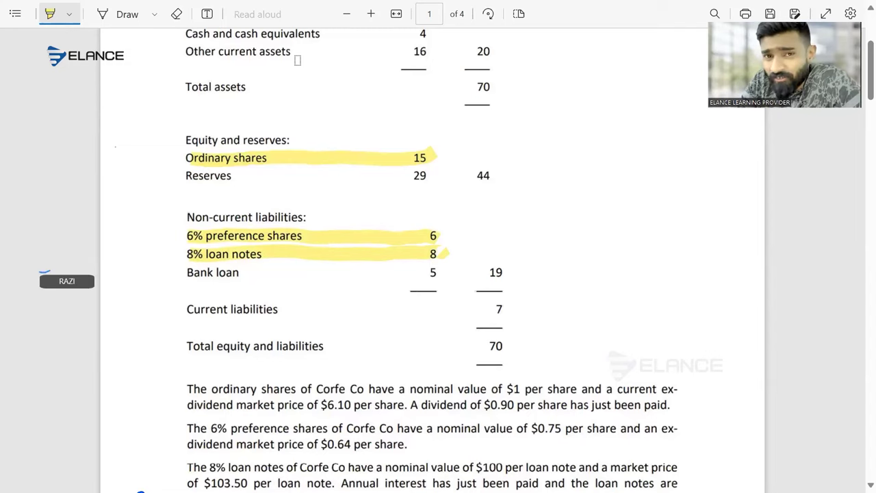
- Circle both $m headings above the figure columns in the statement of financial position with the pen
scroll(297, 61, up, 3)
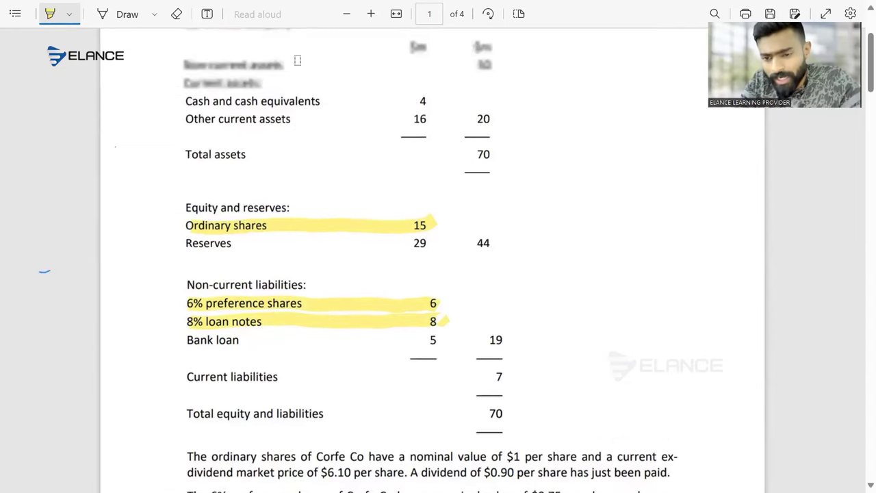
click(127, 14)
mouse_move(428, 88)
mouse_down()
mouse_move(491, 80)
mouse_move(482, 91)
mouse_up()
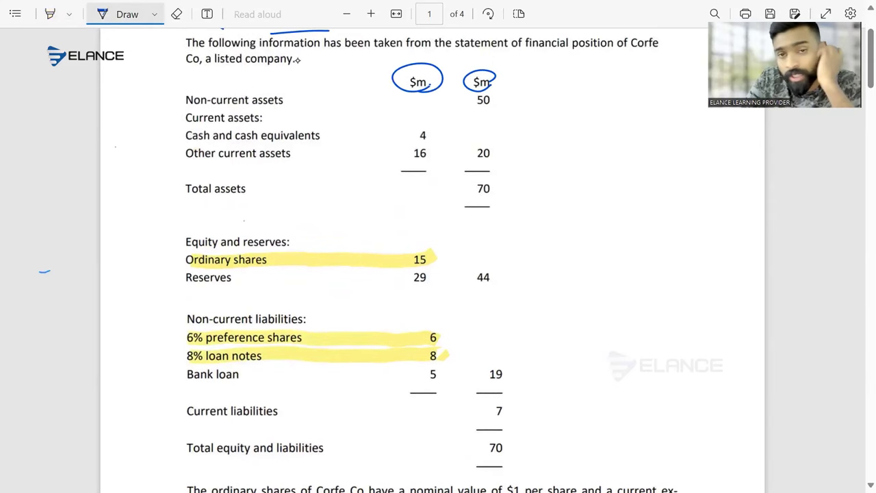
- Handwrite ÷ Par value beside the ordinary shares, 6% preference shares and 8% loan notes figures
scroll(297, 60, down, 2)
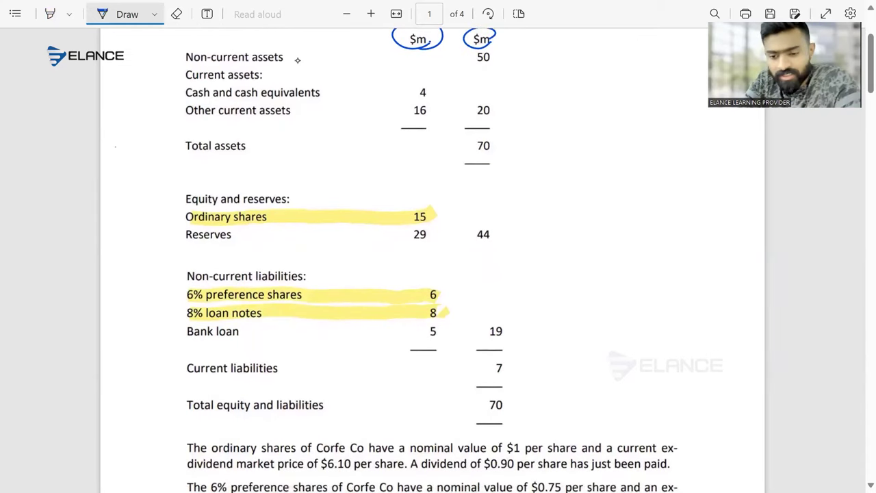
mouse_move(441, 212)
mouse_down()
mouse_move(464, 222)
mouse_move(490, 211)
mouse_up()
drag(492, 211, 499, 219)
mouse_move(506, 200)
mouse_down()
mouse_move(503, 219)
mouse_move(524, 220)
mouse_up()
drag(449, 293, 505, 301)
drag(512, 299, 517, 308)
drag(449, 313, 519, 326)
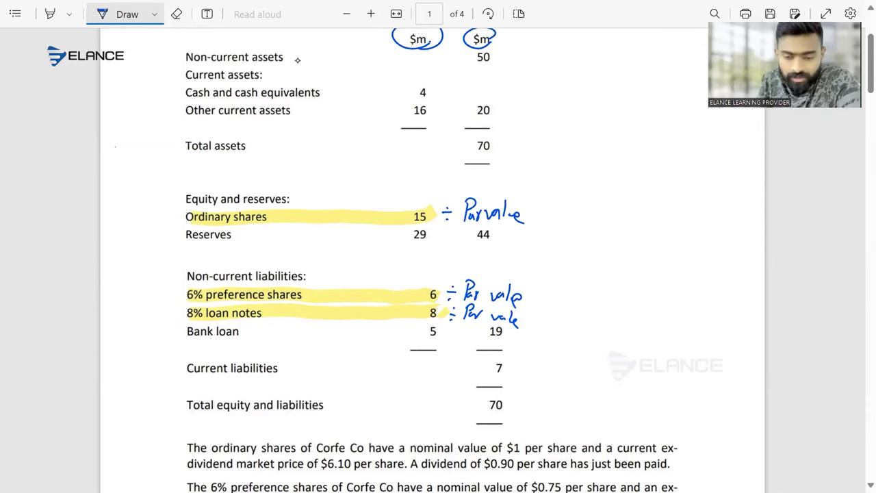
- Underline the ordinary shares' nominal value, circle $1, and replace the Par value note beside ordinary shares with 1 = 15 Nos
scroll(297, 61, down, 4)
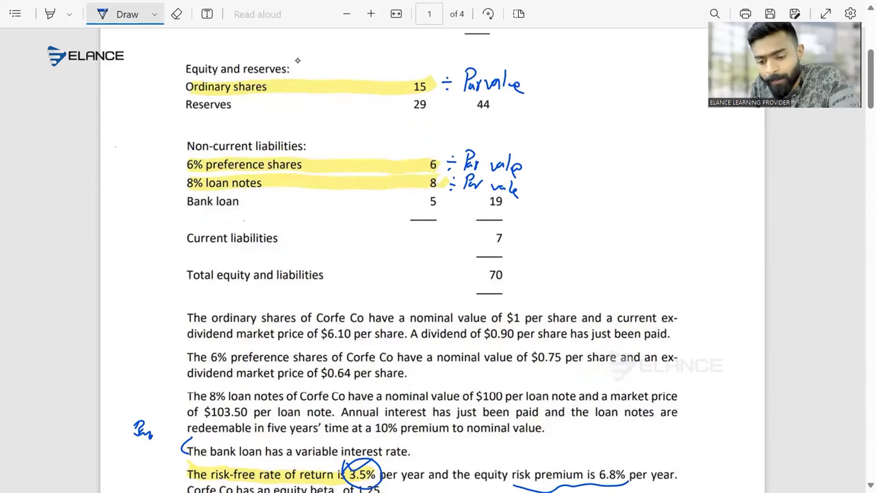
mouse_move(409, 325)
mouse_down()
mouse_move(513, 327)
mouse_move(527, 310)
mouse_move(503, 323)
mouse_up()
scroll(297, 60, up, 2)
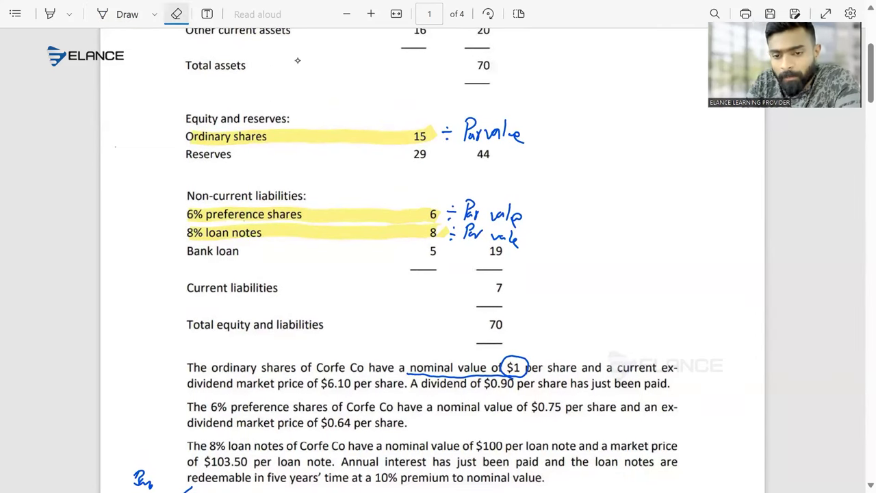
drag(464, 129, 525, 136)
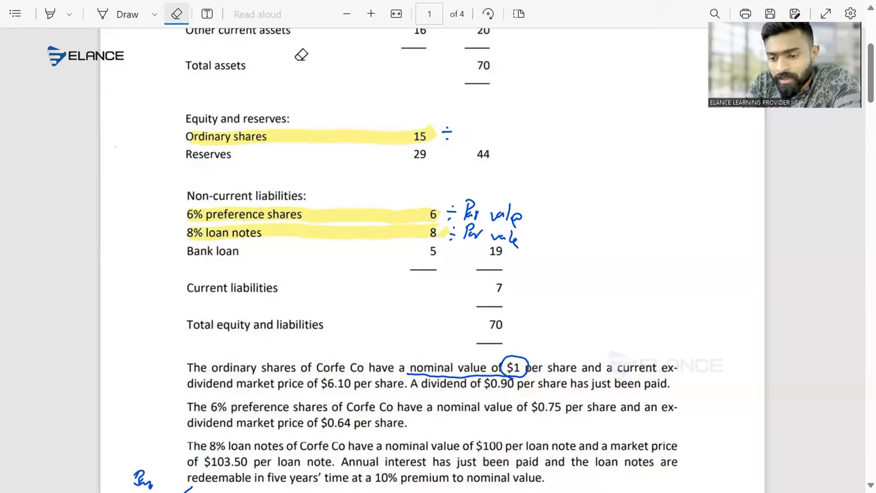
mouse_move(467, 124)
mouse_down()
mouse_move(466, 139)
mouse_move(494, 135)
mouse_up()
mouse_move(522, 125)
mouse_down()
mouse_move(521, 138)
mouse_move(533, 136)
mouse_up()
drag(533, 126, 573, 138)
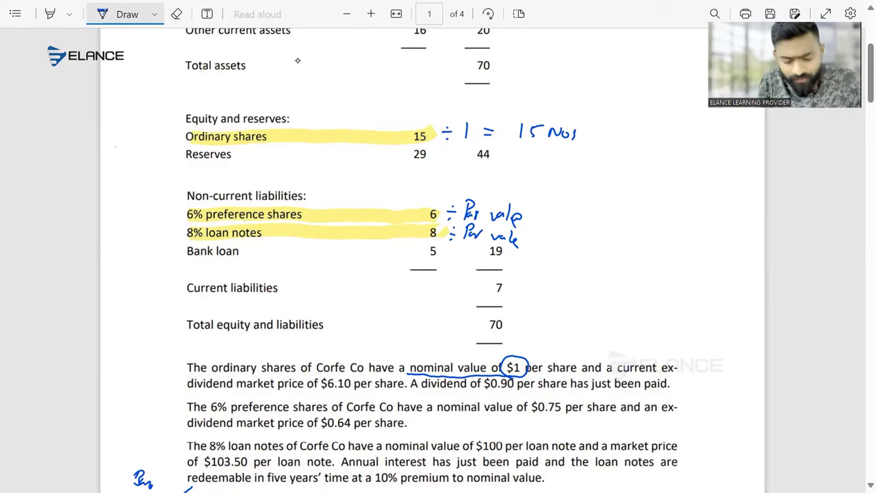
- Switch to Excel and begin the Ve market value formula in E2 with =15/1
key(alt+Tab)
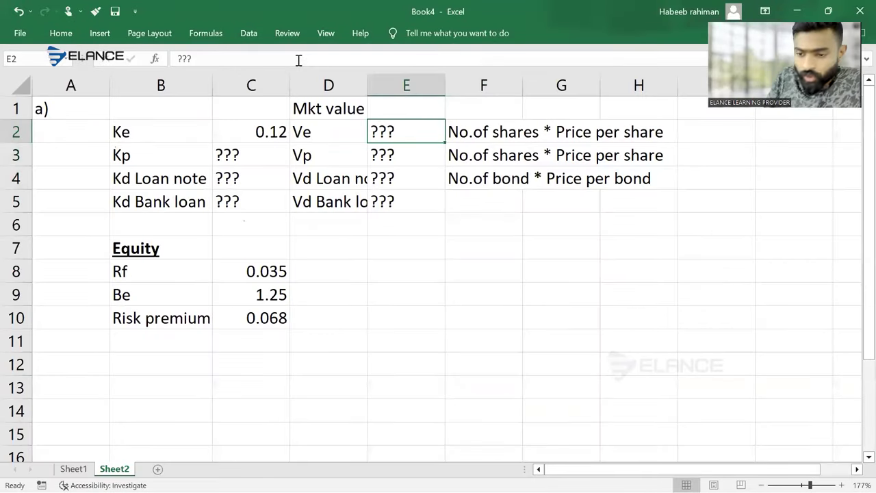
text(=)
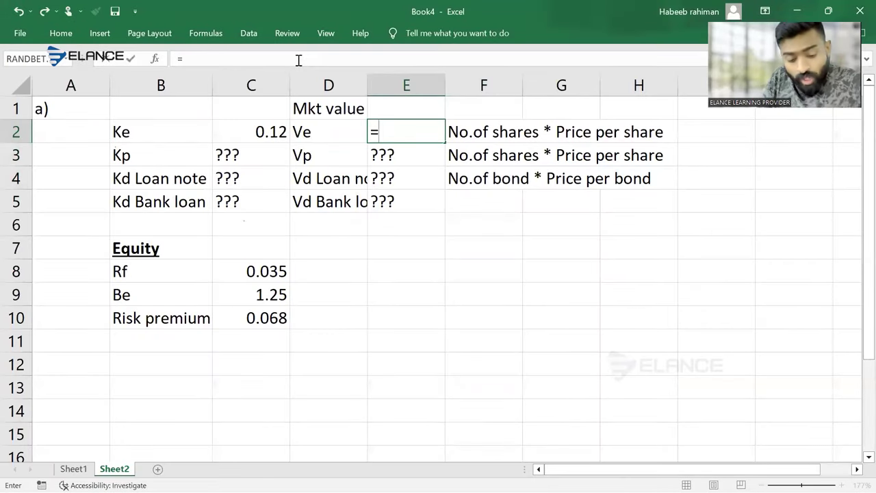
text(15)
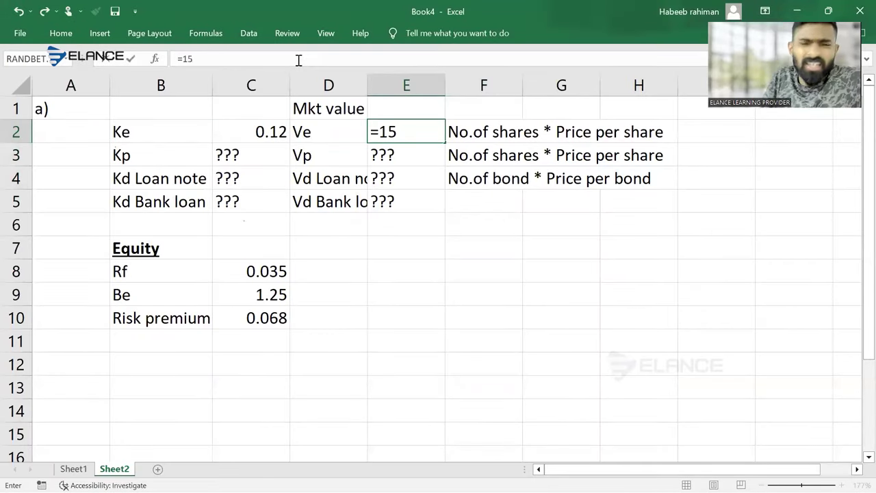
text(/1)
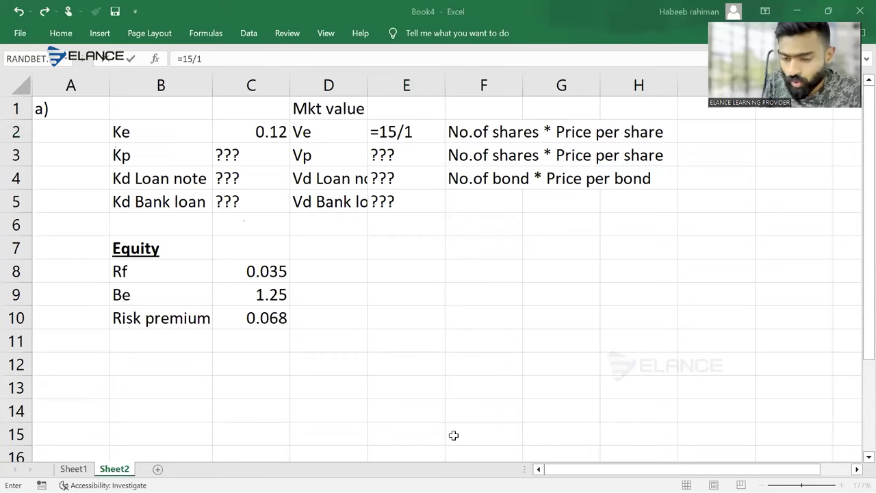
click(419, 122)
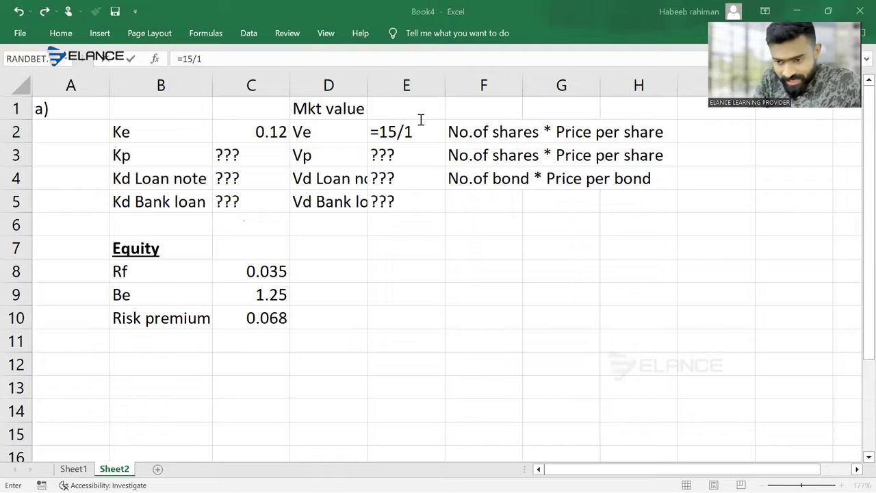
key(alt+tab)
key(alt+shift+tab)
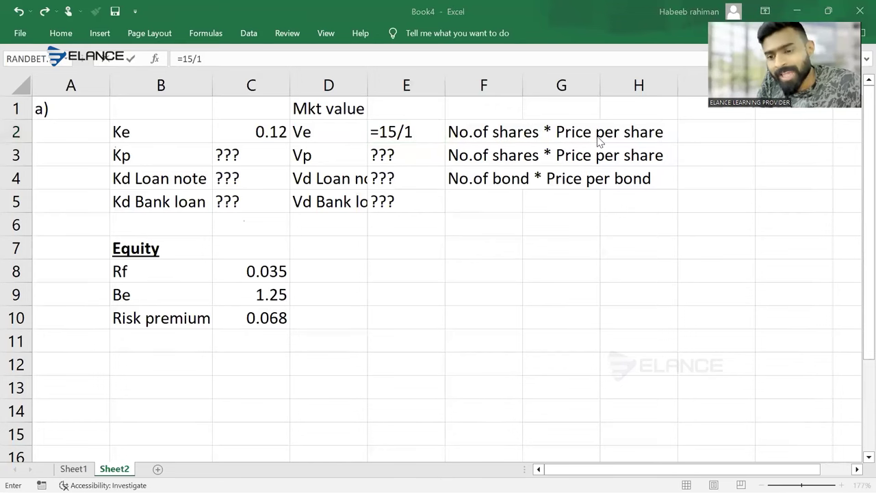
- Underline the ordinary shares' $6.10 market price in the question PDF and complete the Ve formula in E2 as =15/1*6.1
key(alt+Tab)
click(597, 141)
scroll(597, 142, down, 2)
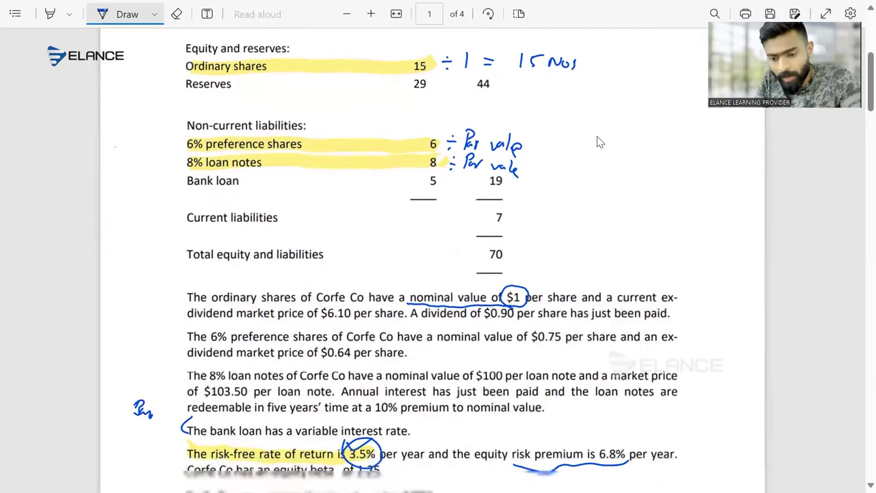
mouse_move(234, 321)
mouse_down()
mouse_move(354, 318)
mouse_move(322, 302)
mouse_move(318, 319)
mouse_move(353, 316)
mouse_up()
key(alt+Tab)
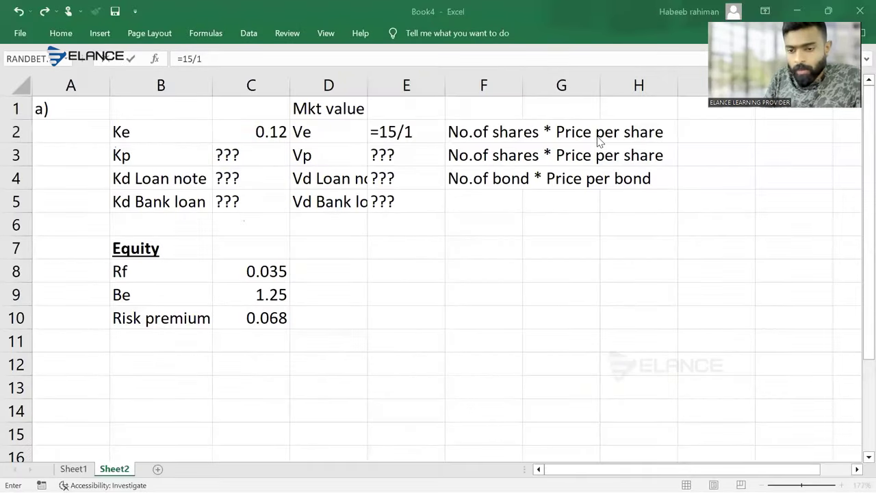
text(*)
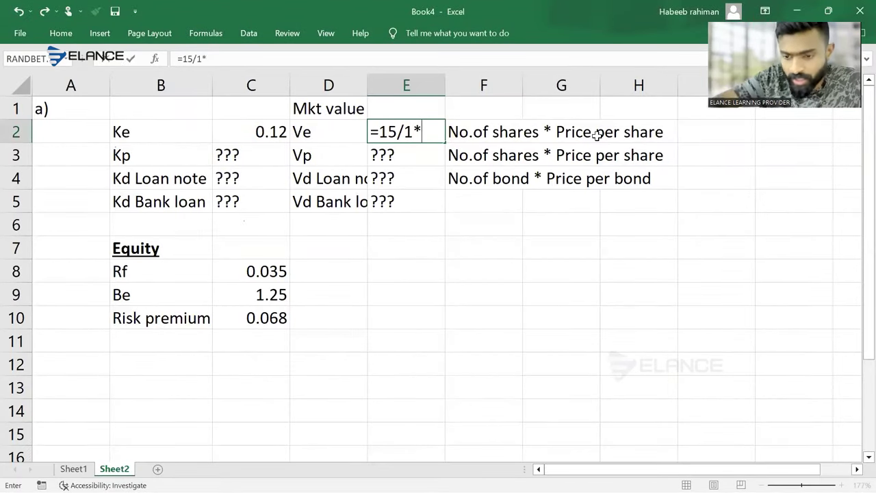
text(6.1)
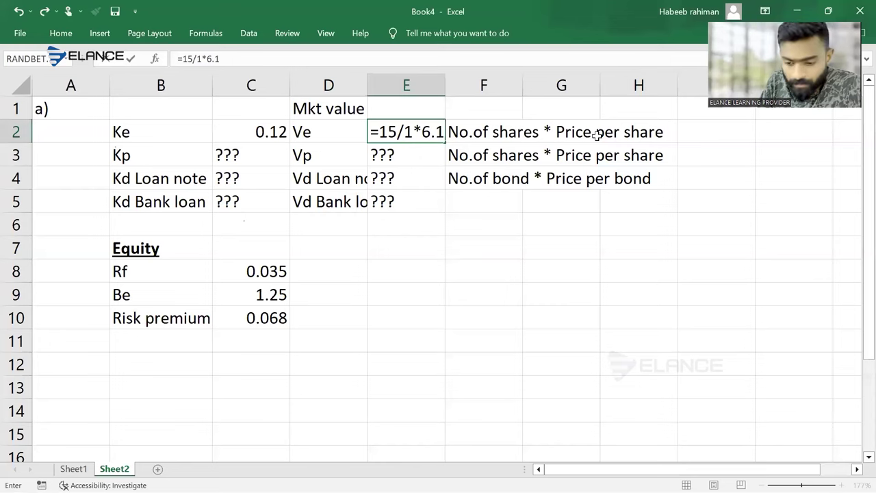
key(Return)
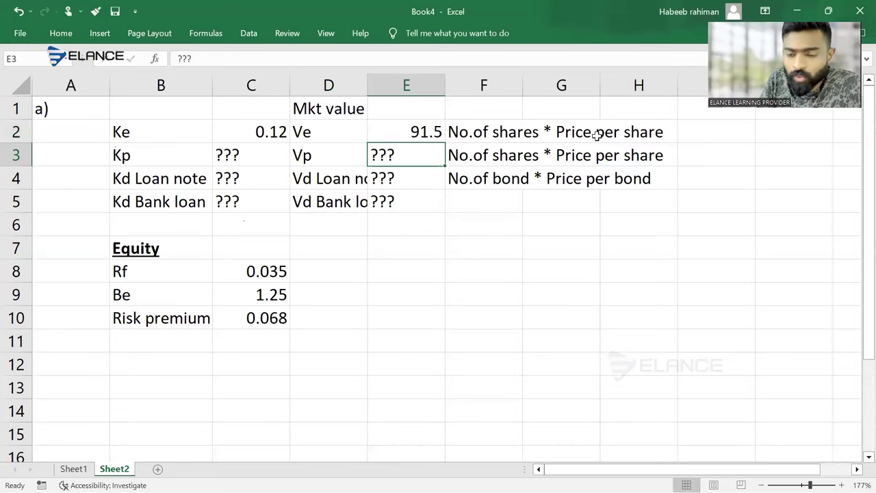
- Re-enter the Ve formula in E2 as =15/1*6.1
key(Up)
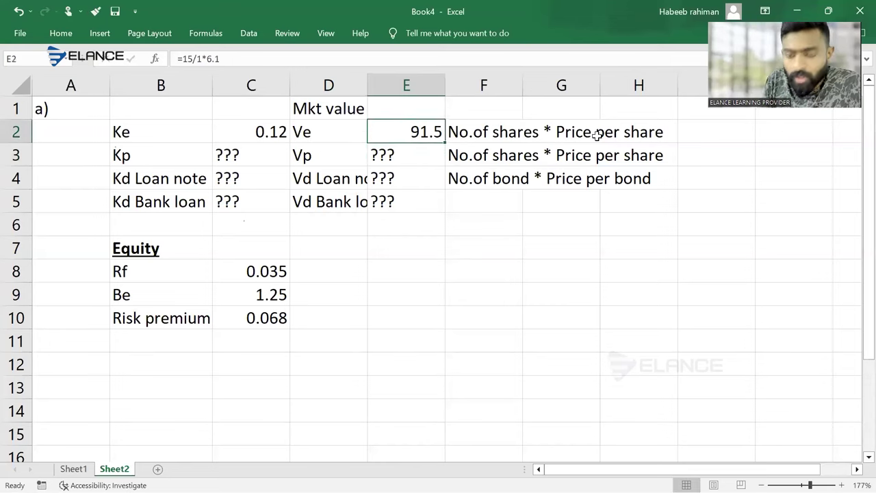
text(=15)
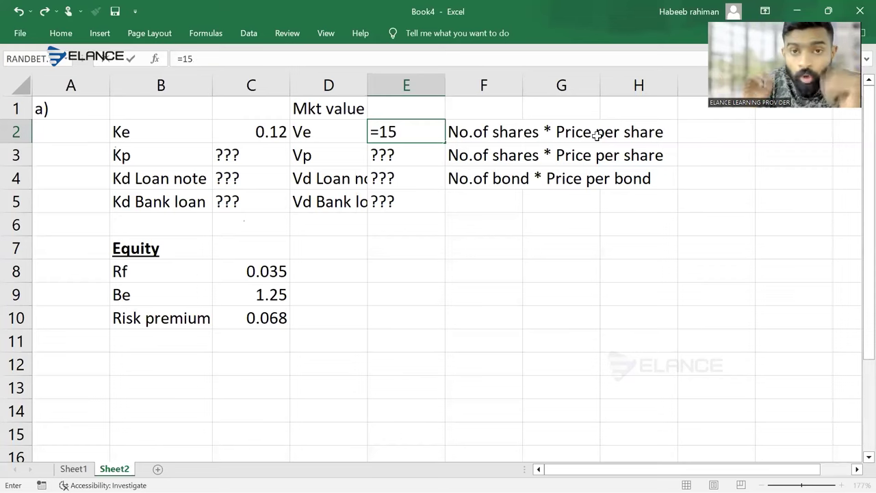
text(/1)
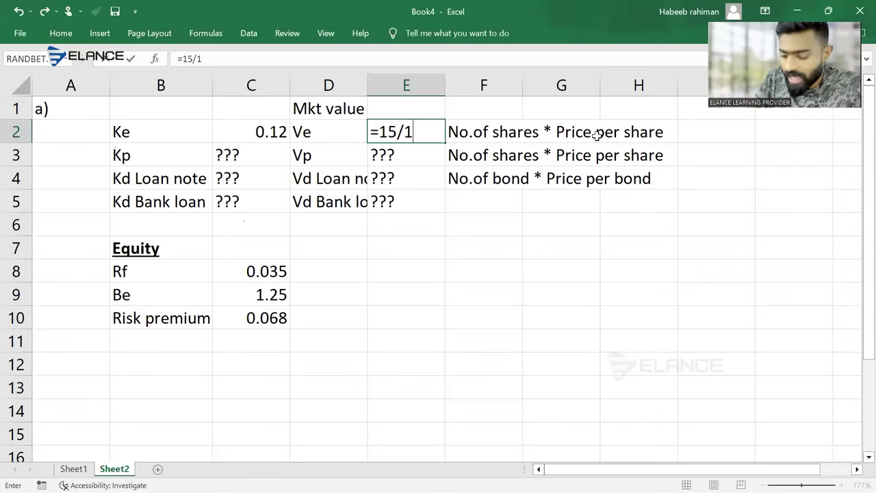
text(*)
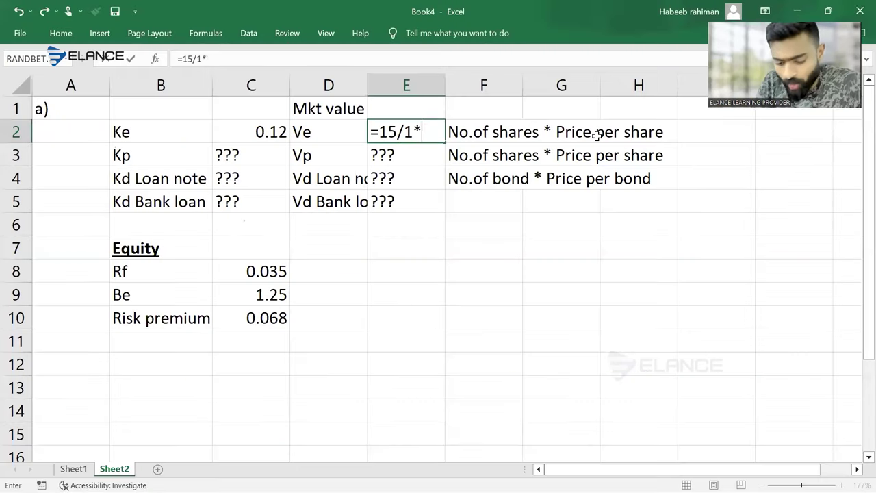
text(6.1)
key(Return)
- Select the Ke and Ve entries in B2:E2 and review the equity row
key(Up)
key(Left)
key(Left)
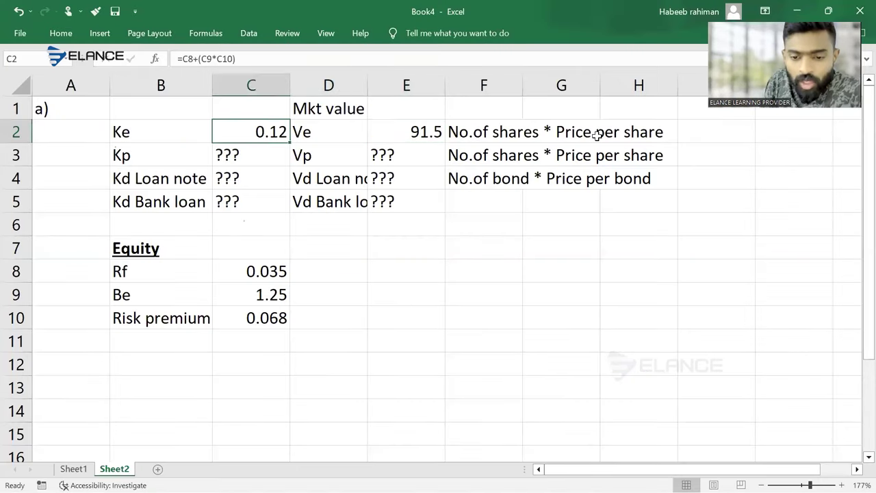
key(Left)
key(shift+Right)
key(shift+Right)
key(shift+Right)
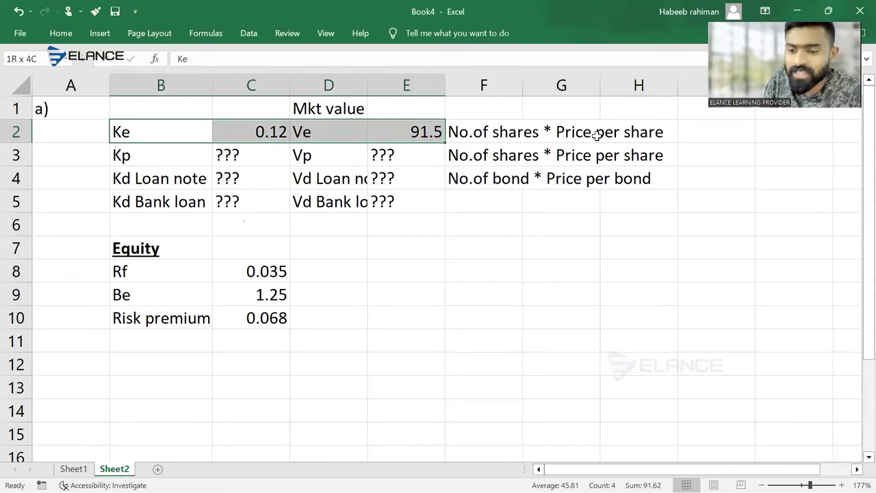
key(shift+Down)
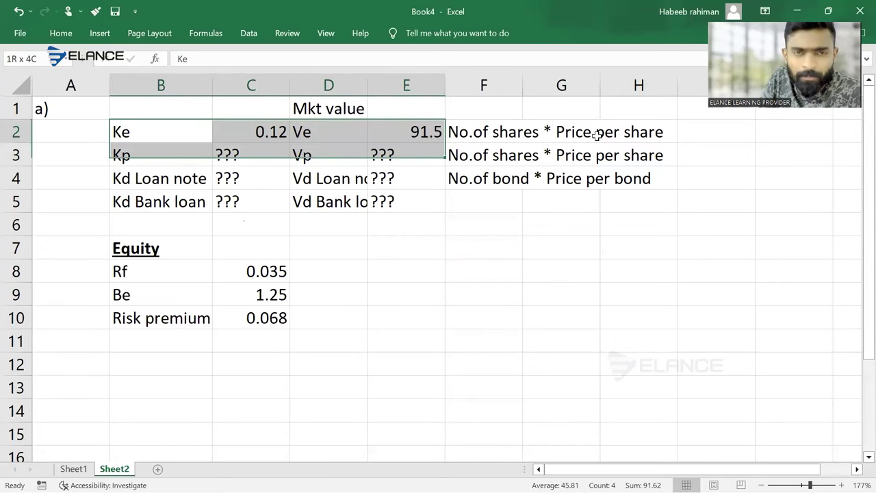
key(shift+Up)
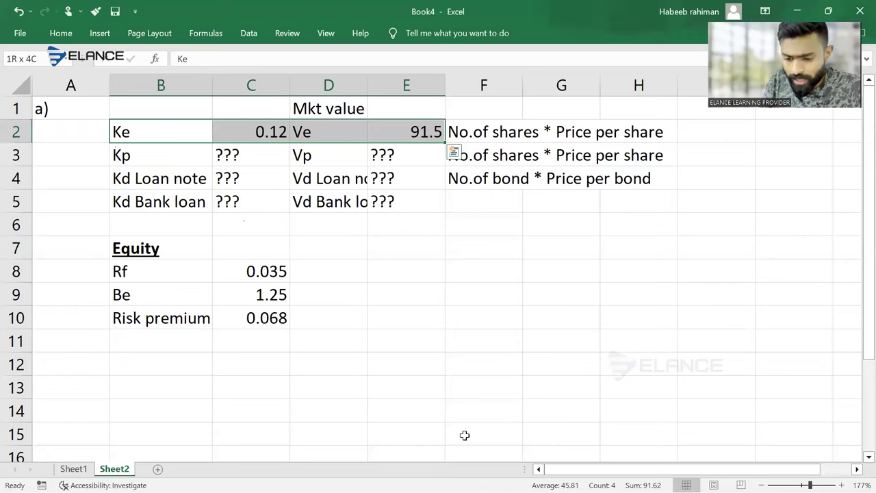
key(alt+Tab)
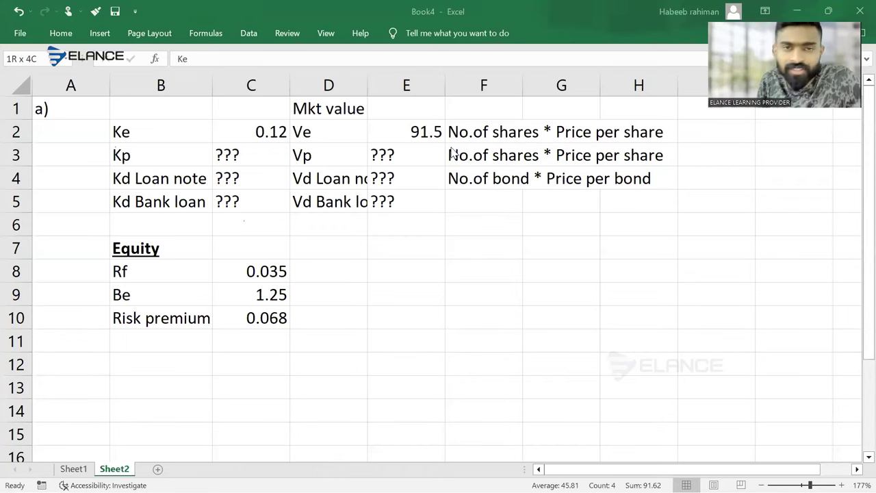
- In the question PDF, mark the 6% preference shares with an arrow, a circled 6% and the note "Fixed Div", and bracket their paragraph
key(alt+Tab)
key(alt+Tab)
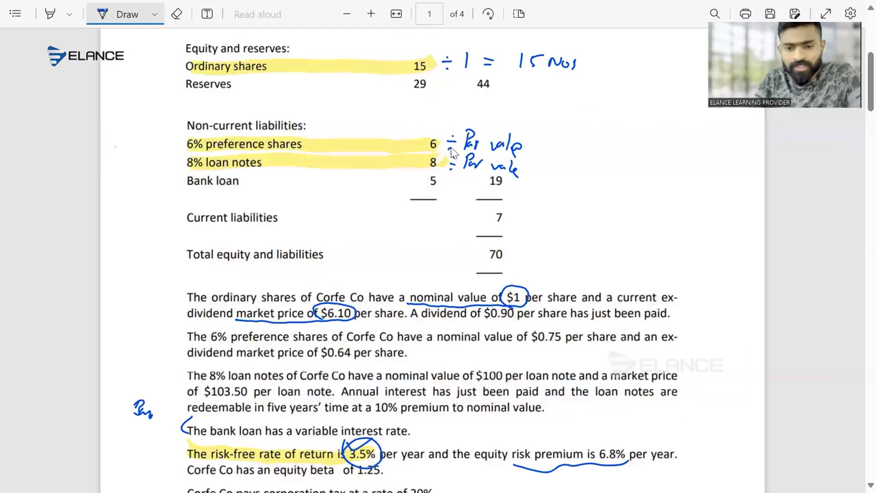
scroll(451, 152, up, 1)
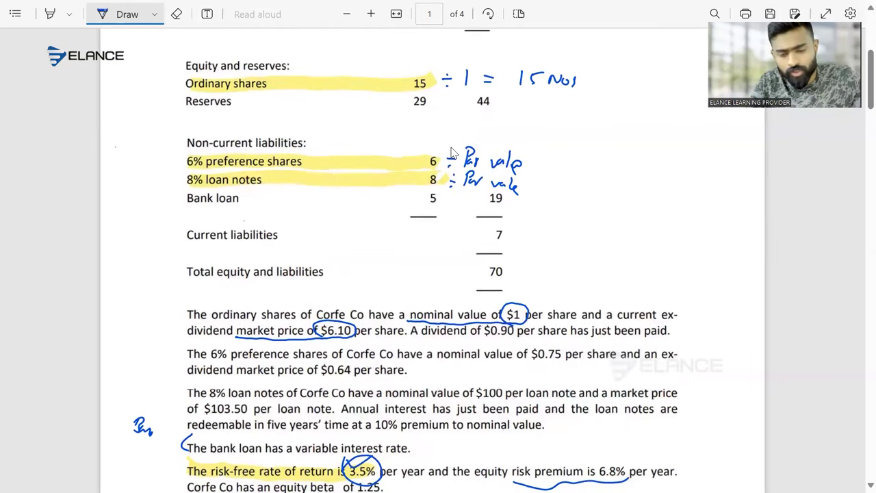
drag(147, 160, 182, 162)
mouse_move(167, 155)
mouse_down()
mouse_move(182, 162)
mouse_move(167, 168)
mouse_up()
scroll(452, 152, down, 3)
drag(189, 294, 195, 337)
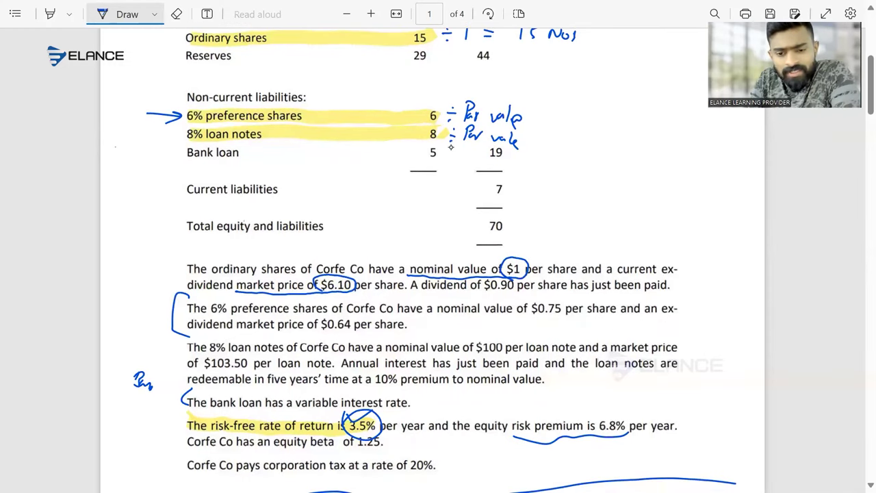
mouse_move(184, 112)
mouse_down()
mouse_move(195, 105)
mouse_move(204, 125)
mouse_move(181, 115)
mouse_move(189, 105)
mouse_up()
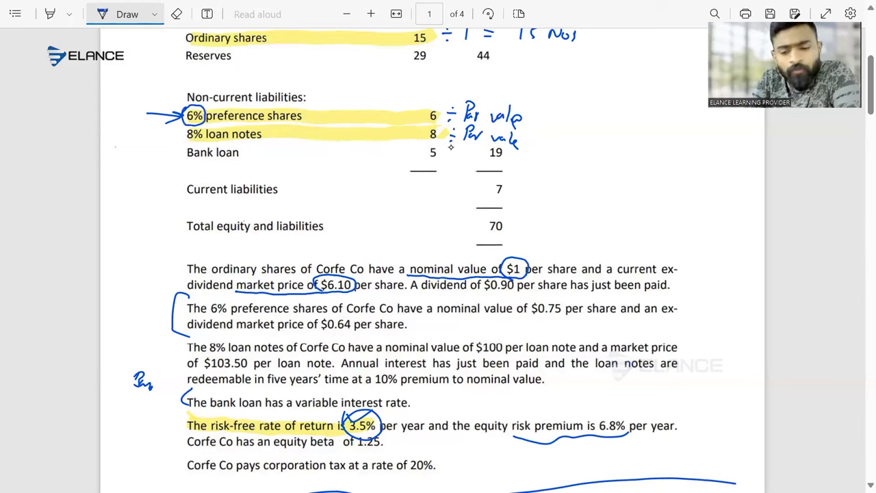
mouse_move(120, 77)
mouse_down()
mouse_move(111, 91)
mouse_move(135, 89)
mouse_move(141, 100)
mouse_move(163, 91)
mouse_up()
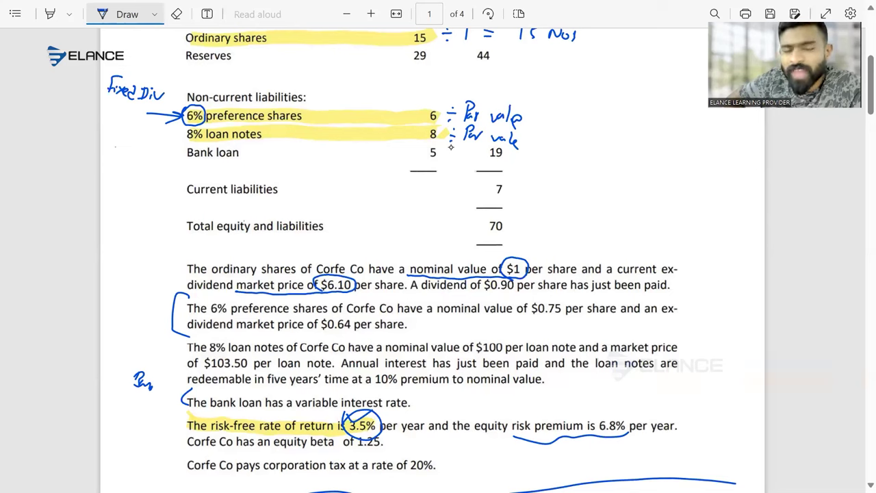
- Box the preference shares' $0.75 nominal value and handwrite "Pref Div = 0.75 × 6%" beside the non-current liabilities
drag(493, 158, 389, 316)
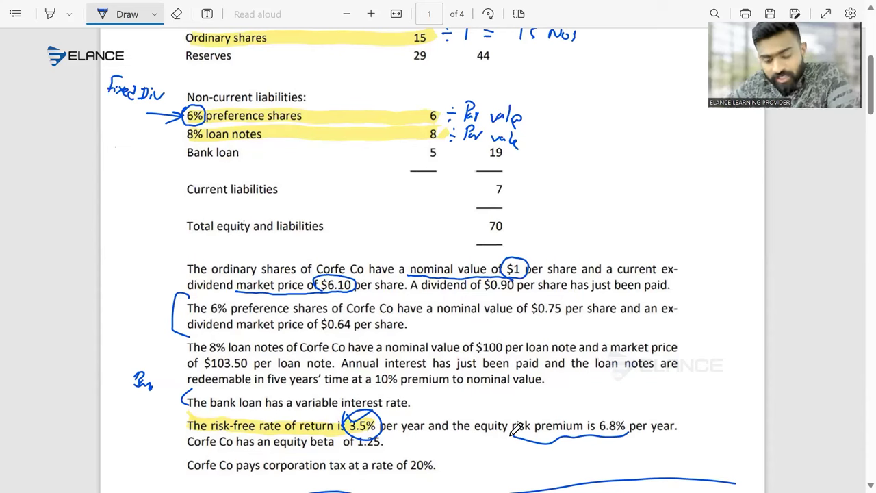
mouse_move(567, 319)
mouse_down()
mouse_move(526, 318)
mouse_move(568, 294)
mouse_move(571, 316)
mouse_up()
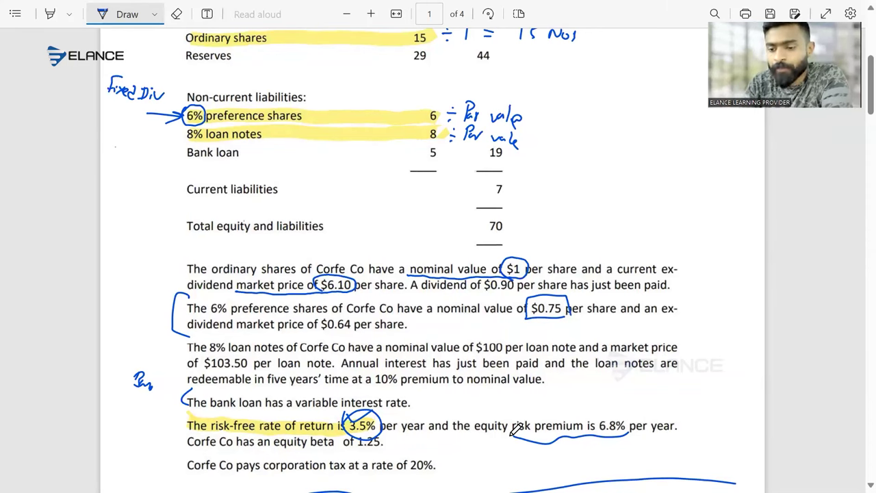
mouse_move(584, 102)
mouse_down()
mouse_move(595, 113)
mouse_move(657, 112)
mouse_move(666, 126)
mouse_move(675, 118)
mouse_move(694, 126)
mouse_move(700, 113)
mouse_move(709, 126)
mouse_move(701, 126)
mouse_up()
scroll(517, 428, up, 1)
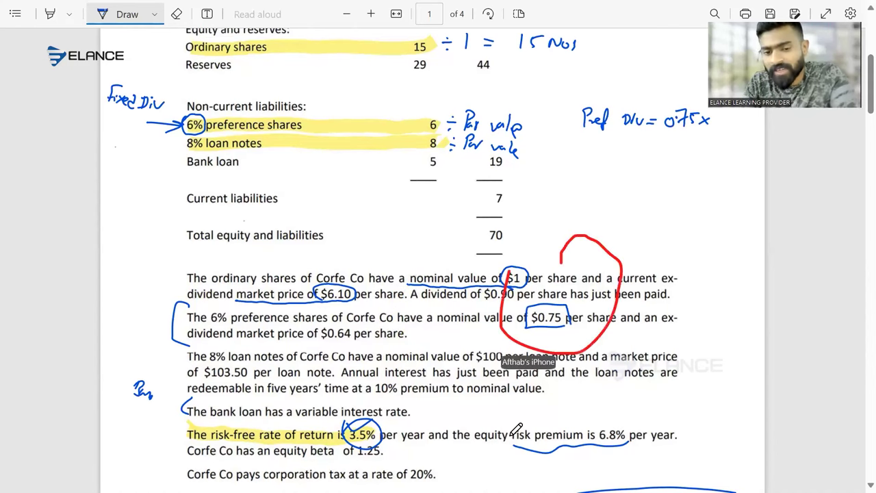
scroll(517, 427, up, 1)
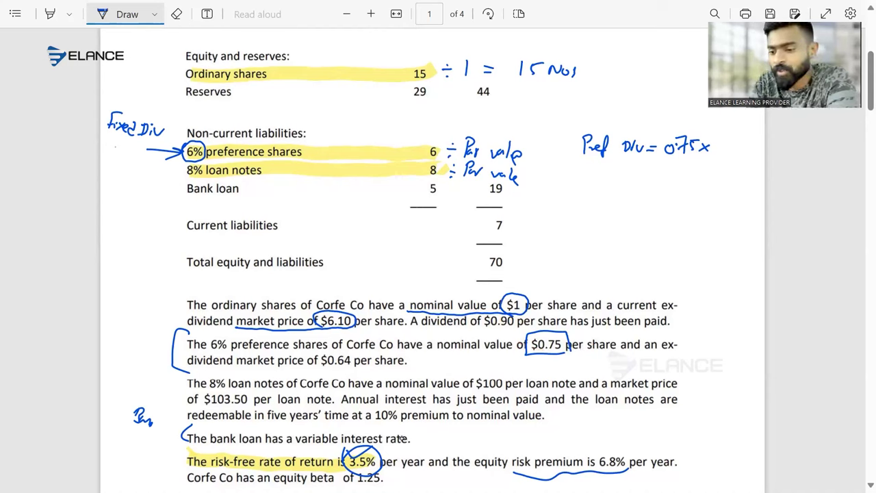
mouse_move(726, 136)
mouse_down()
mouse_move(720, 148)
mouse_move(734, 142)
mouse_up()
drag(740, 138, 734, 153)
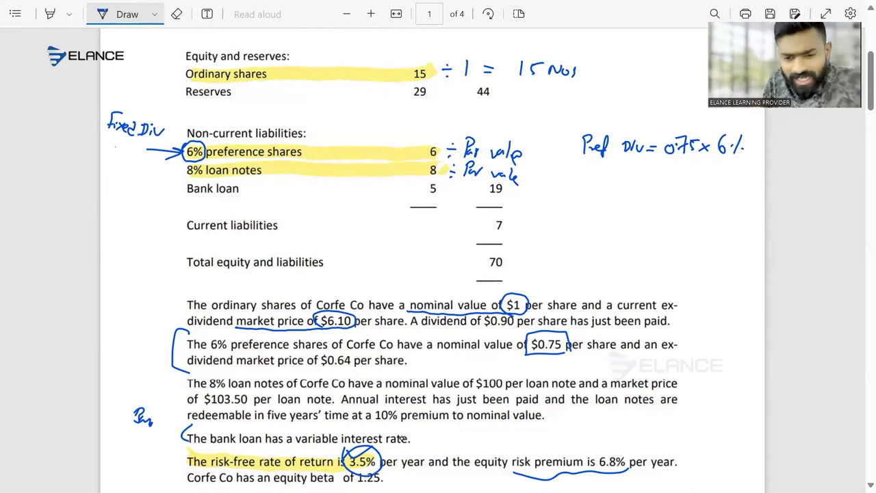
- Bracket the 6% preference shares paragraph a second time and draw an arrow pointing to it
mouse_move(193, 330)
mouse_down()
mouse_move(170, 339)
mouse_move(183, 369)
mouse_move(196, 370)
mouse_up()
drag(116, 329, 154, 339)
drag(141, 332, 153, 340)
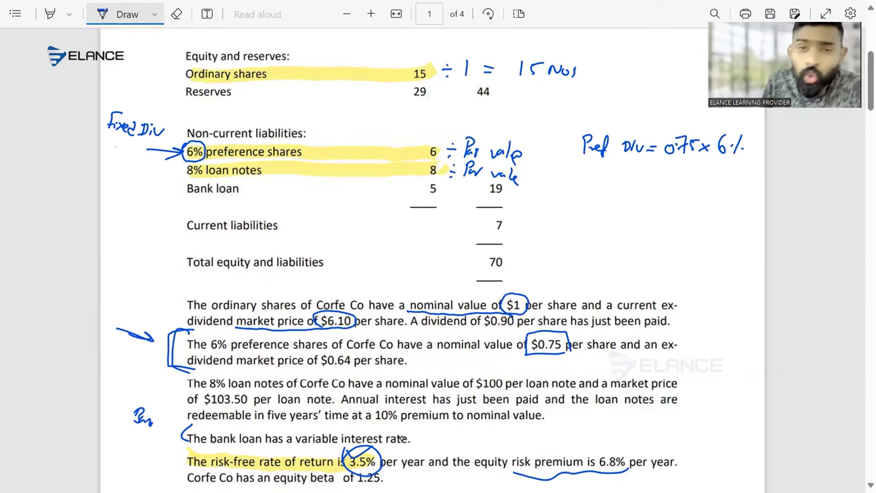
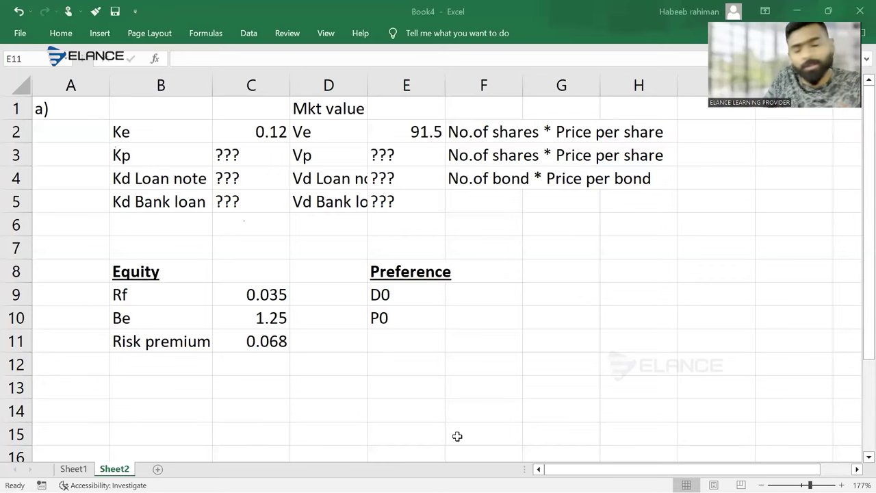
- In Excel, calculate the preference dividend D0 in F9 as =.75*6%, checking the 6% rate in the question PDF
click(494, 290)
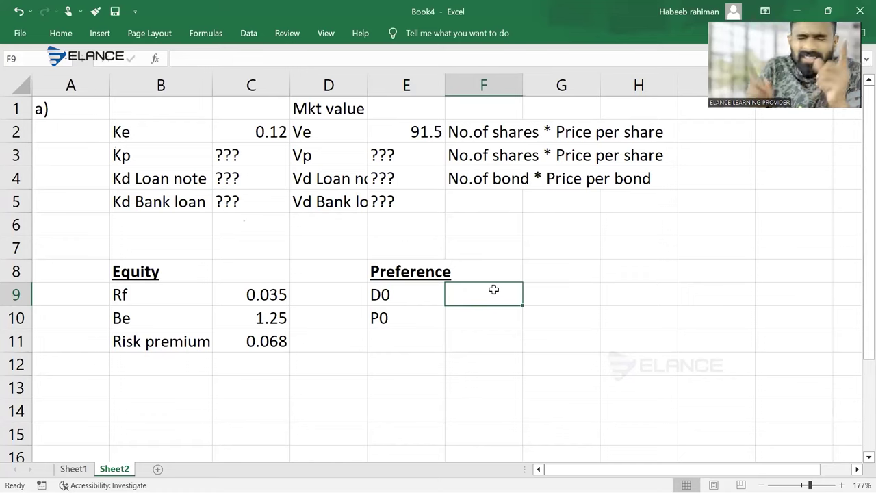
text(=)
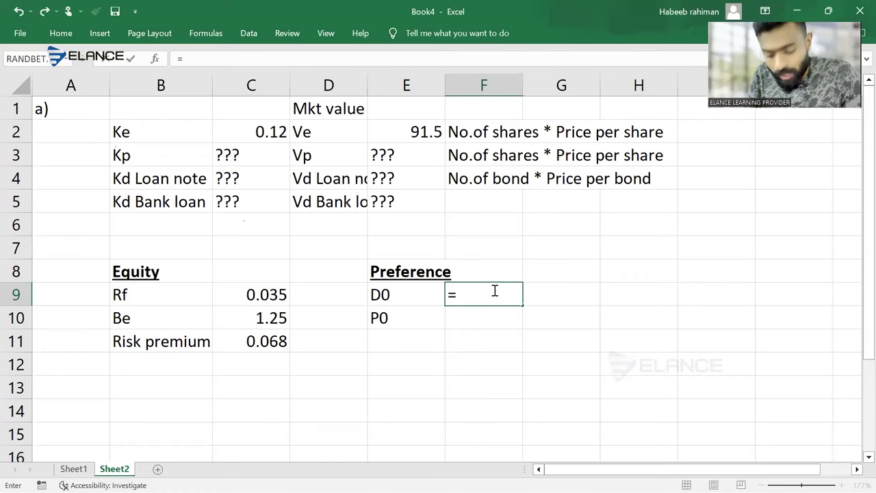
text(.75)
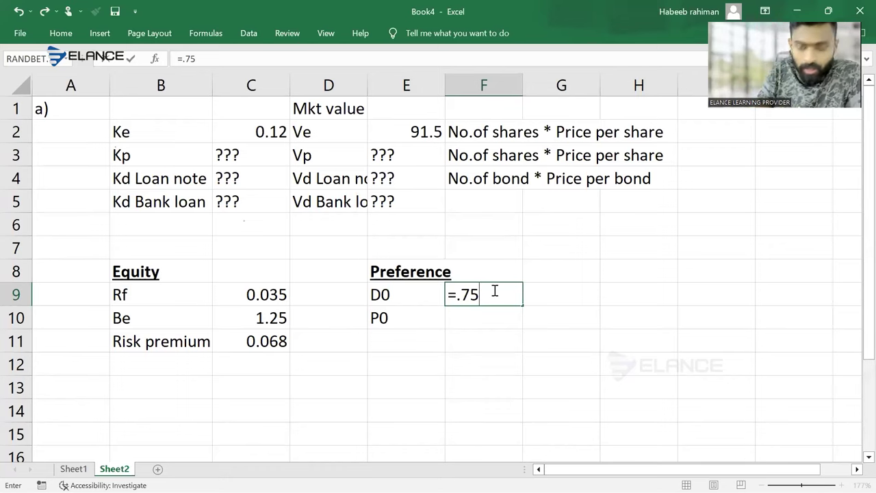
text(*)
key(alt+Tab)
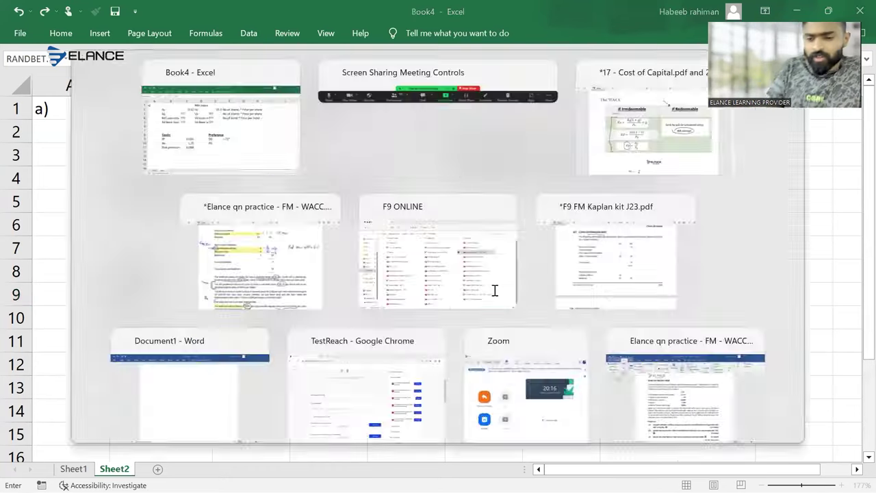
key(alt+Tab)
key(alt+Tab)
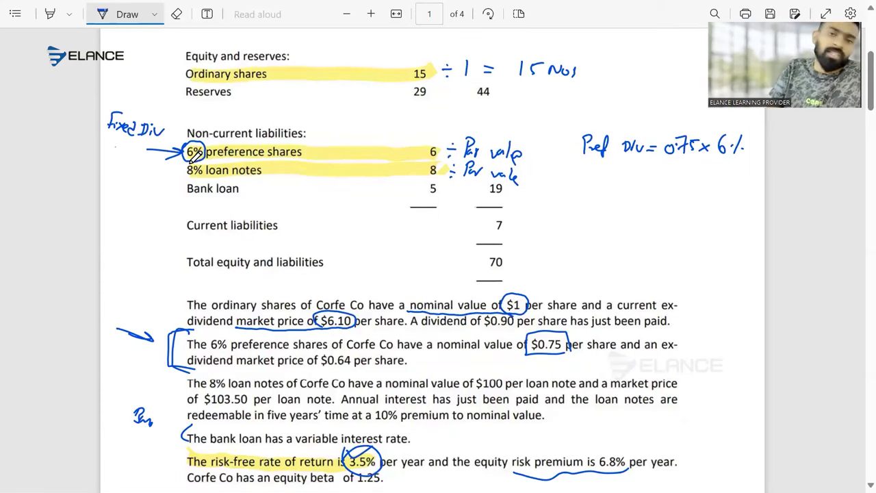
key(alt+Tab)
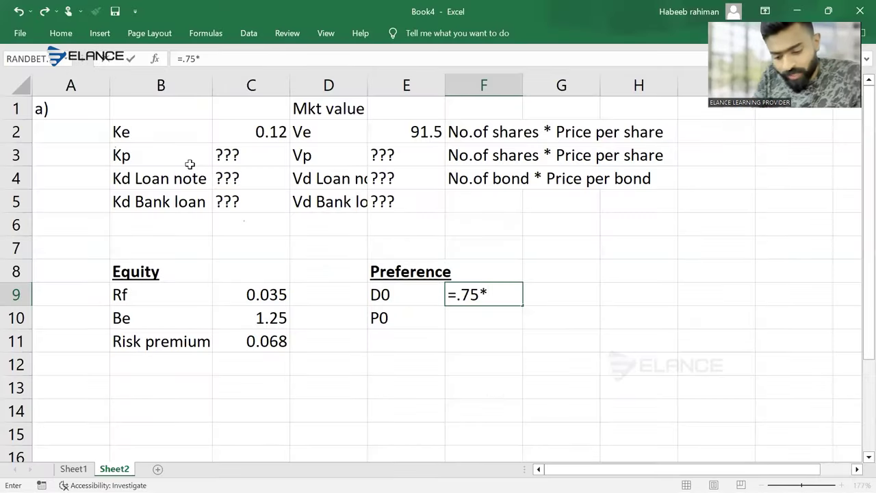
text(6%)
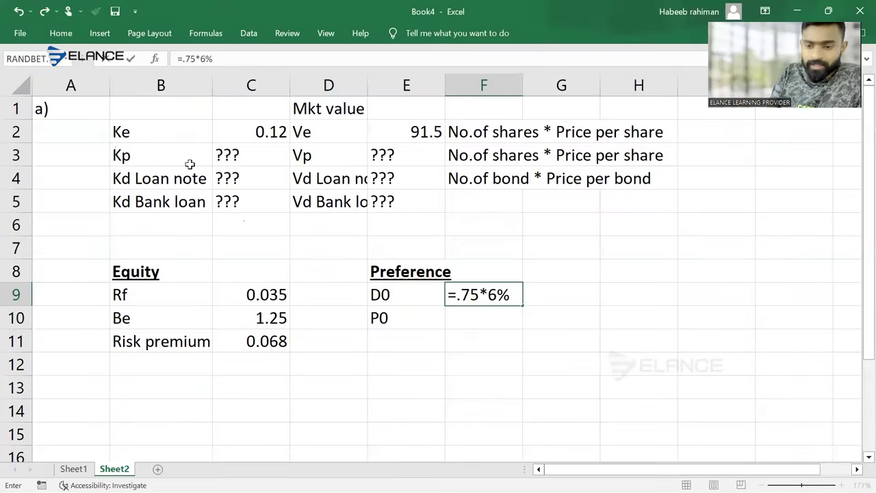
key(Return)
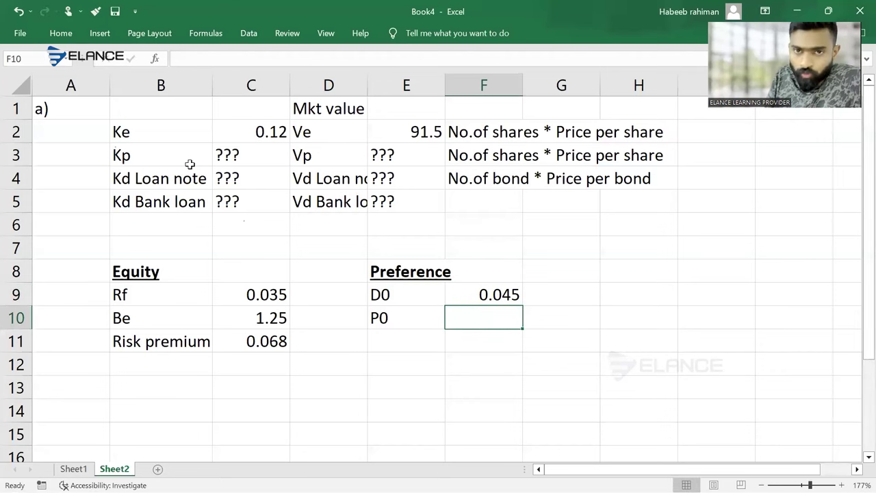
key(Up)
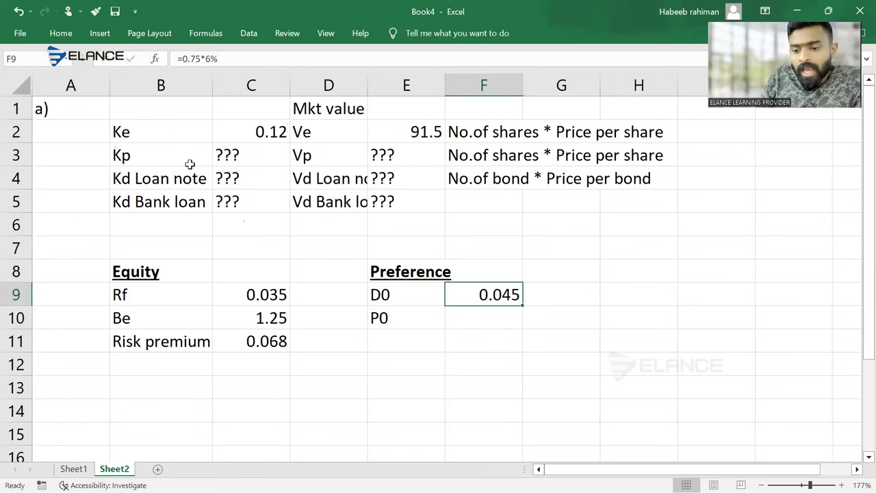
- Underline the preference shares' $0.64 market price in the question PDF and enter .64 as P0 in F10 of the workbook
key(Down)
key(alt+Tab)
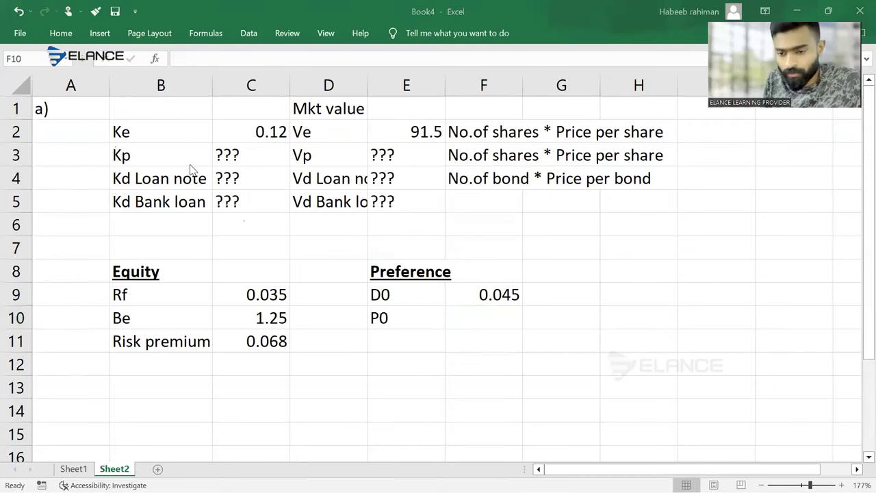
scroll(180, 162, down, 2)
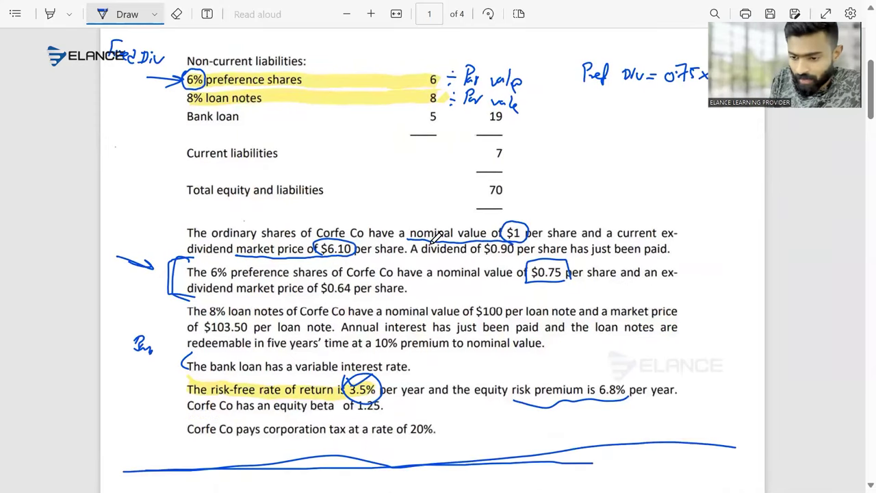
mouse_move(237, 293)
mouse_down()
mouse_move(303, 288)
mouse_move(363, 298)
mouse_up()
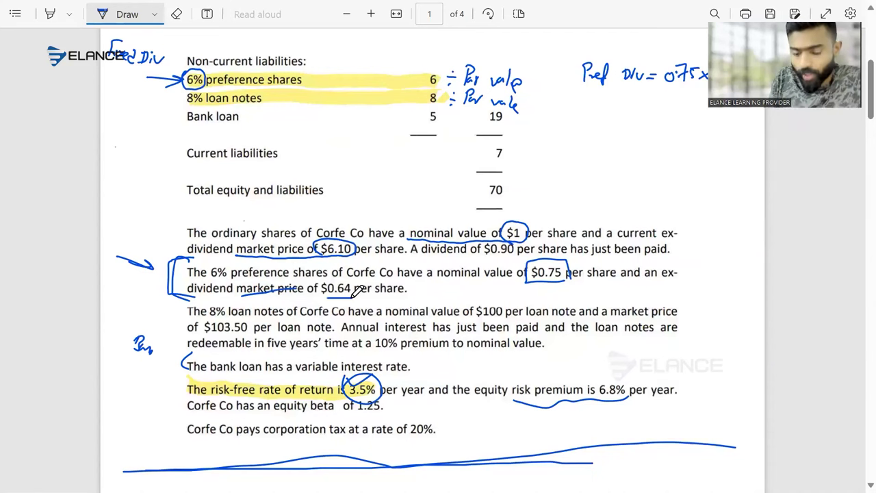
key(alt+Tab)
text(.64)
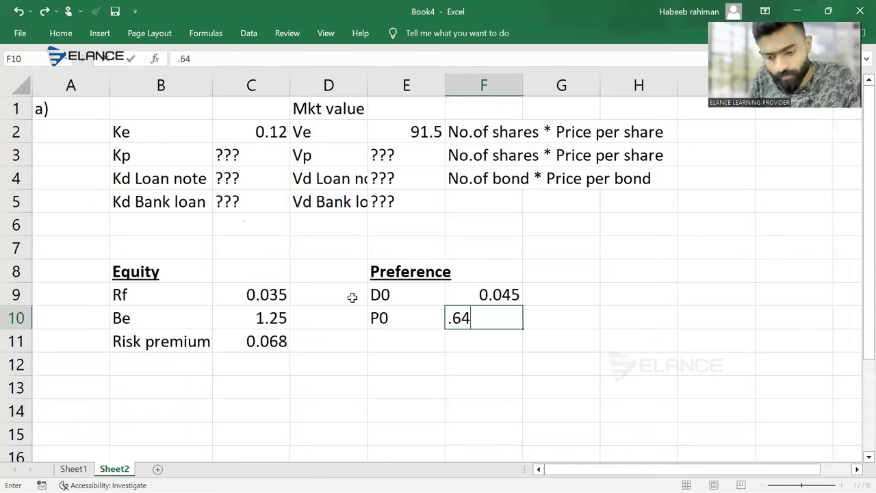
key(Return)
key(Up)
key(Up)
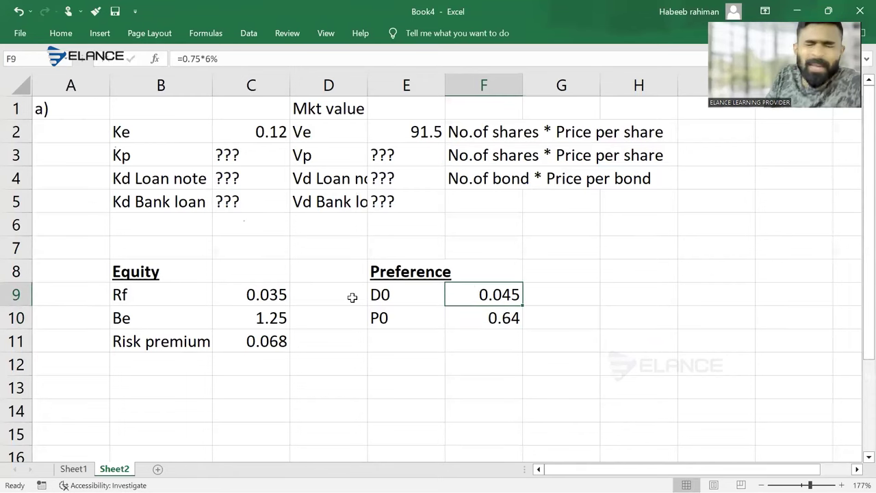
key(Left)
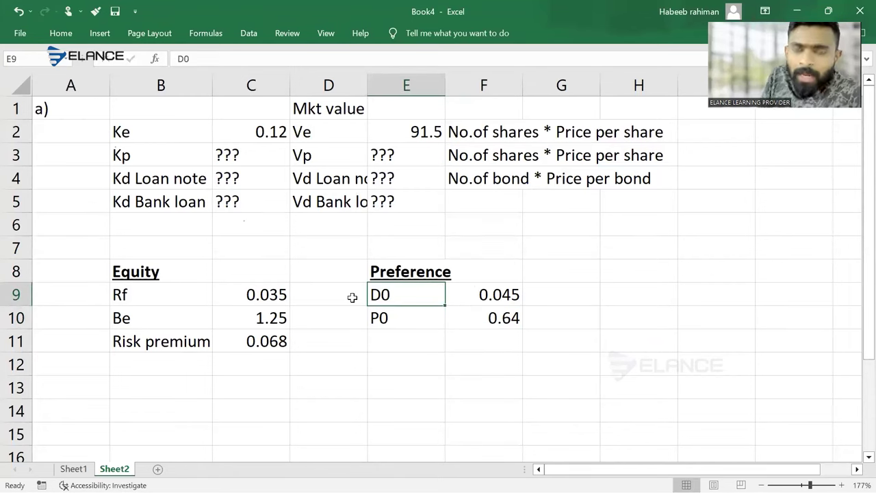
- Calculate Kp in C3 as D0 divided by P0 using the formula =F9/F10
click(237, 156)
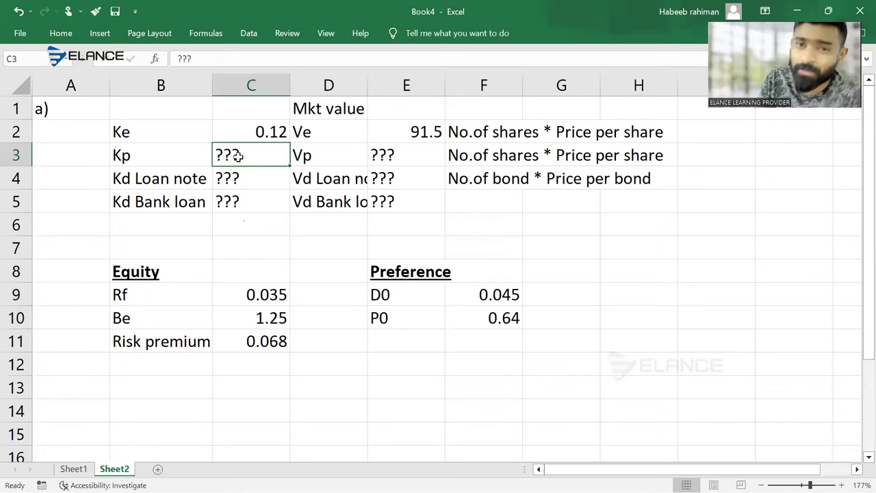
text(=)
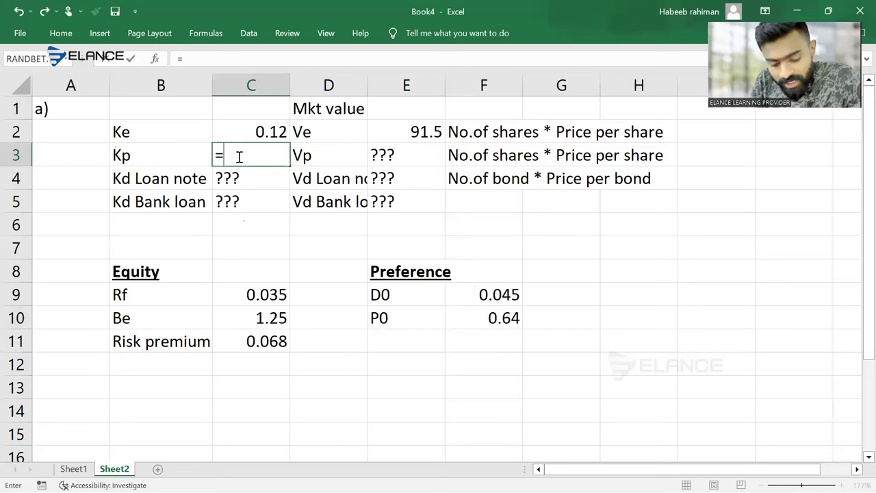
text(d0/p0)
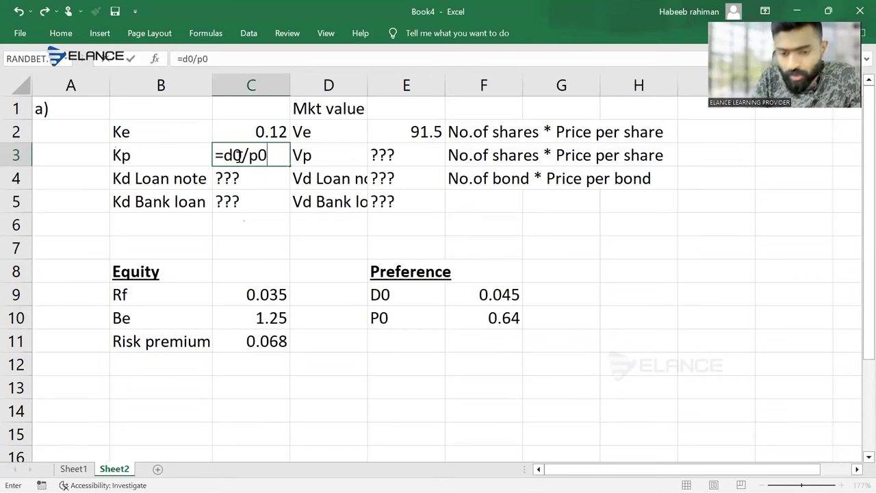
key(BackSpace)
key(BackSpace)
key(BackSpace)
key(BackSpace)
key(BackSpace)
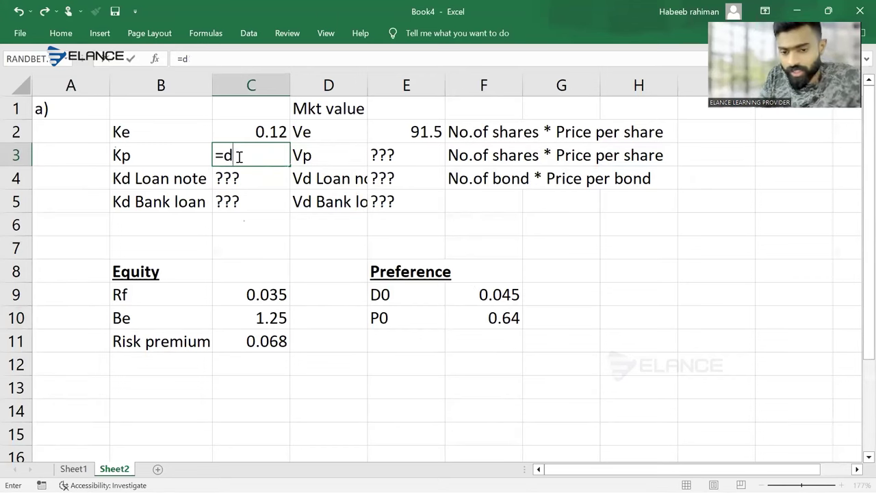
click(483, 294)
text(/)
click(494, 319)
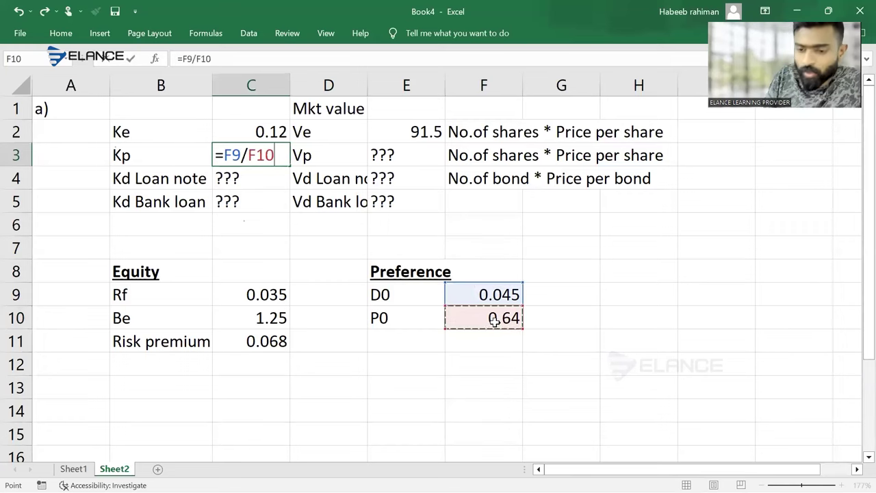
key(Tab)
key(Tab)
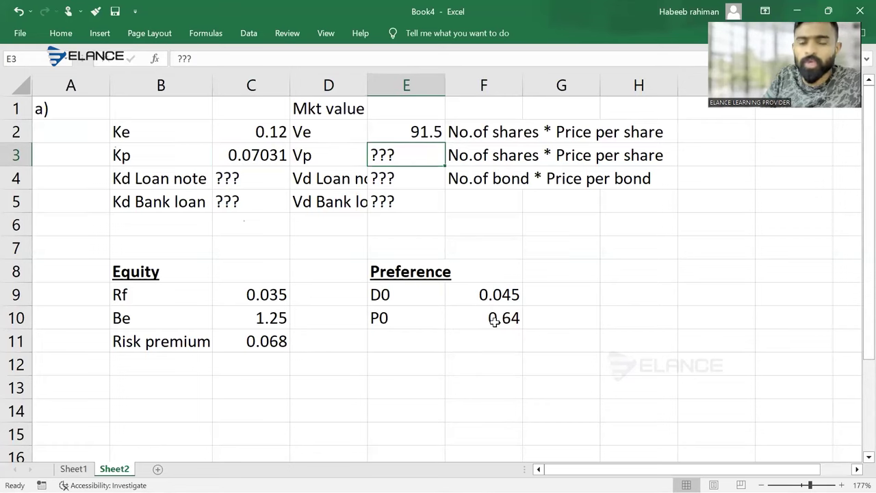
- Review the Kp formula in C3 and highlight the Ke and Ve row in B2:E2
key(Left)
key(Left)
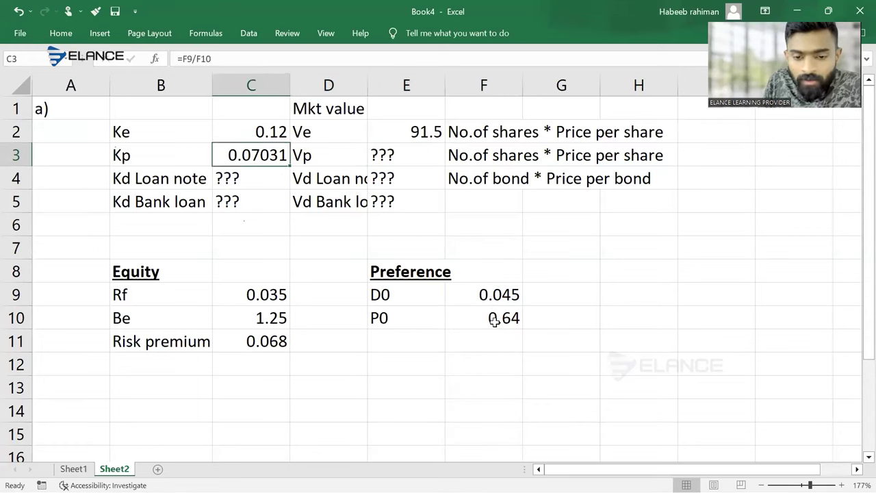
key(Up)
key(Left)
key(shift+Right)
key(shift+Right)
key(shift+Right)
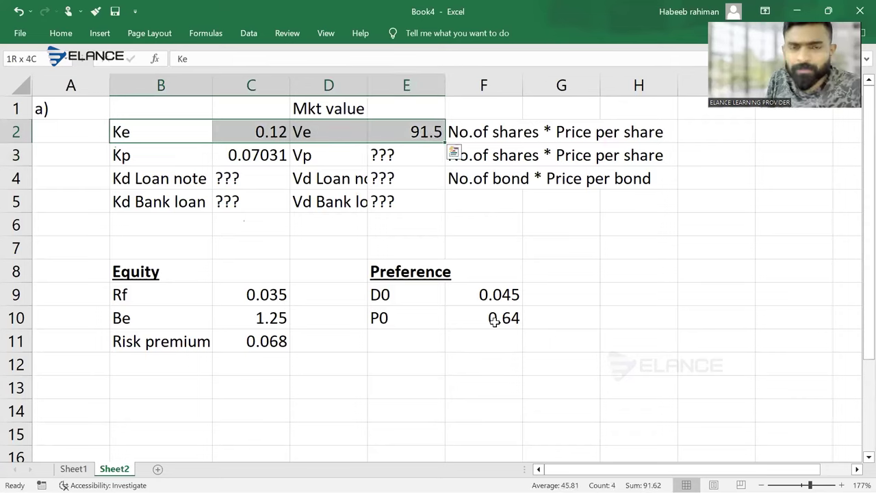
- Review the Kp and Vp row in B3:E3, the market value note in F3 and P0 in F10
ctrl+click(145, 162)
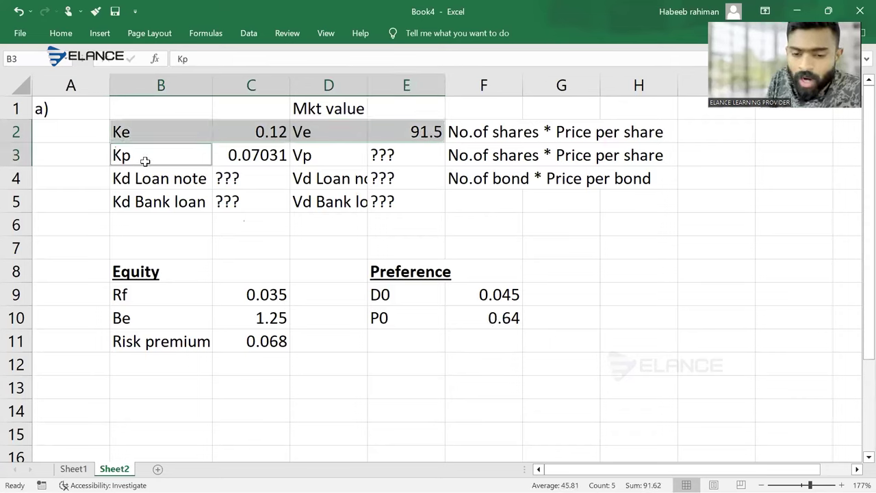
ctrl+click(232, 160)
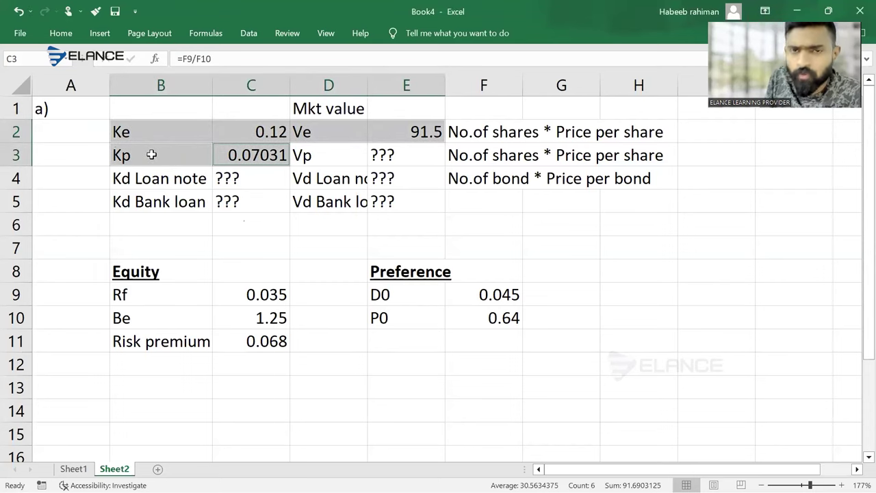
ctrl+click(328, 158)
ctrl+click(422, 154)
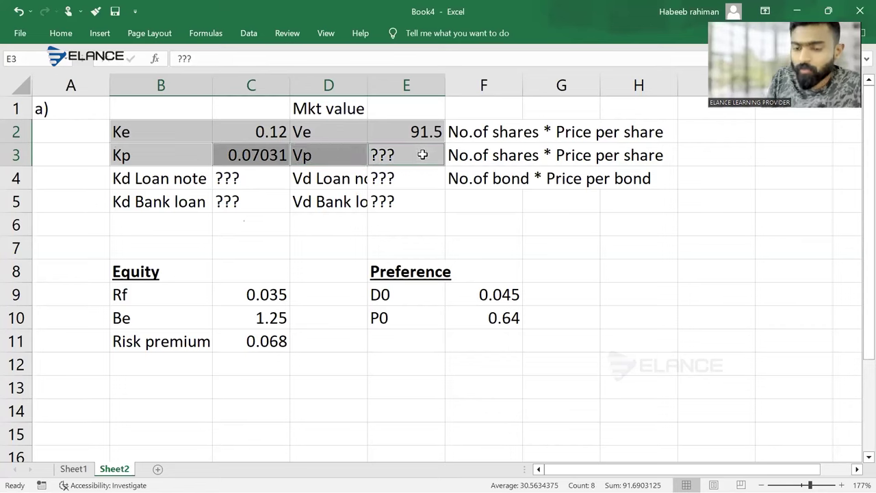
click(527, 146)
click(479, 149)
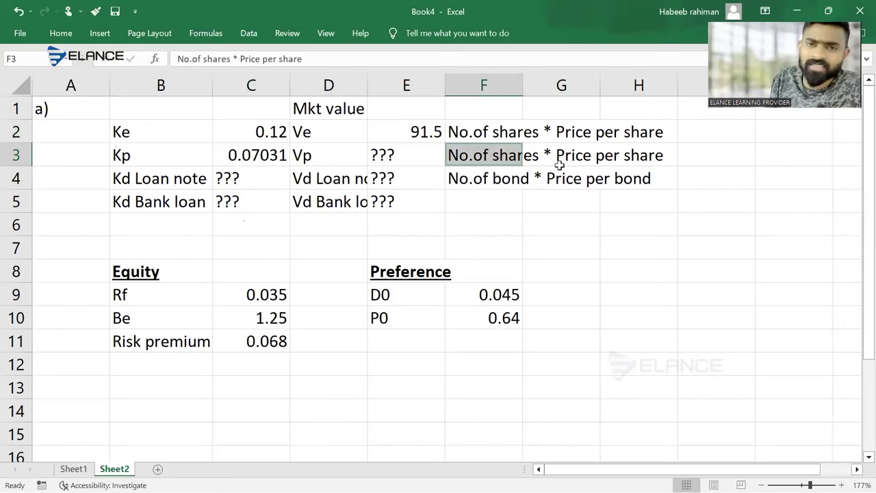
click(491, 318)
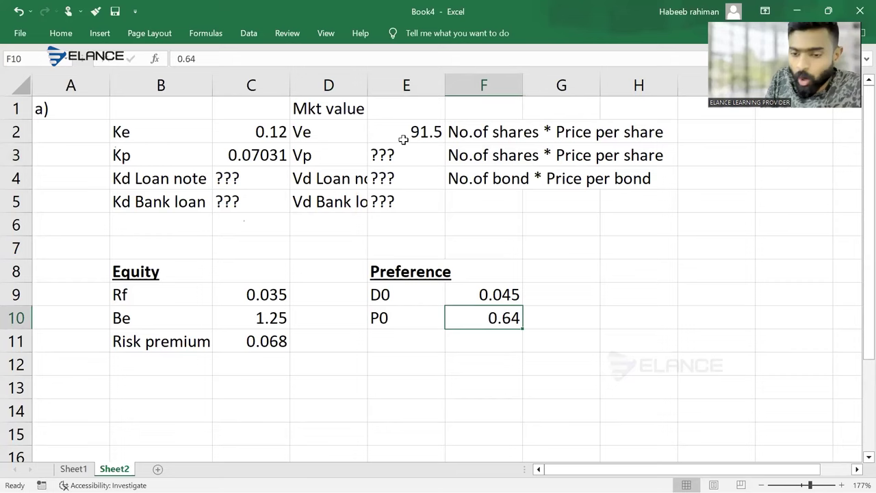
click(403, 171)
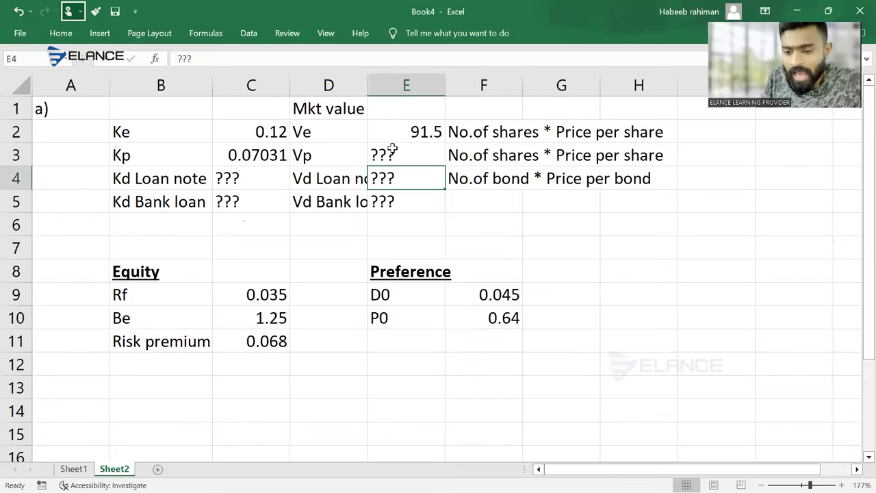
- Select the Vp cell E3, switch to the question PDF and box the ordinary shares' 15 ÷ 1 calculation
click(393, 153)
key(alt+Tab)
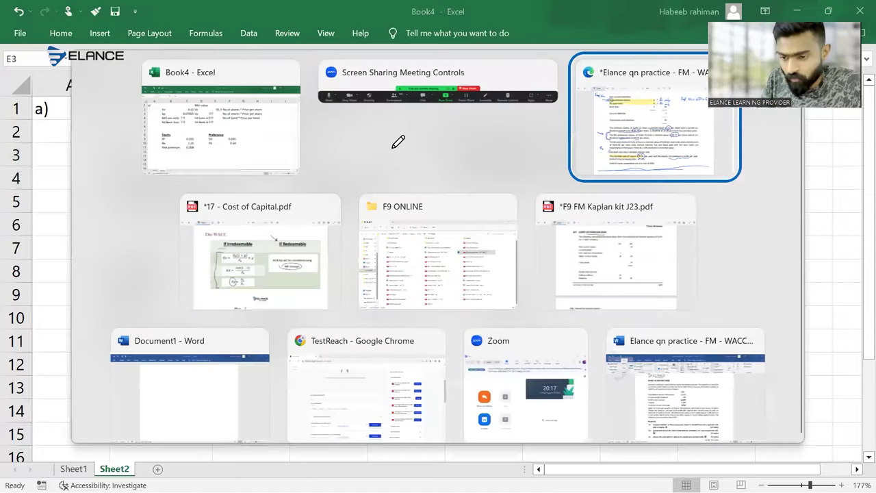
scroll(398, 141, up, 1)
scroll(397, 141, up, 1)
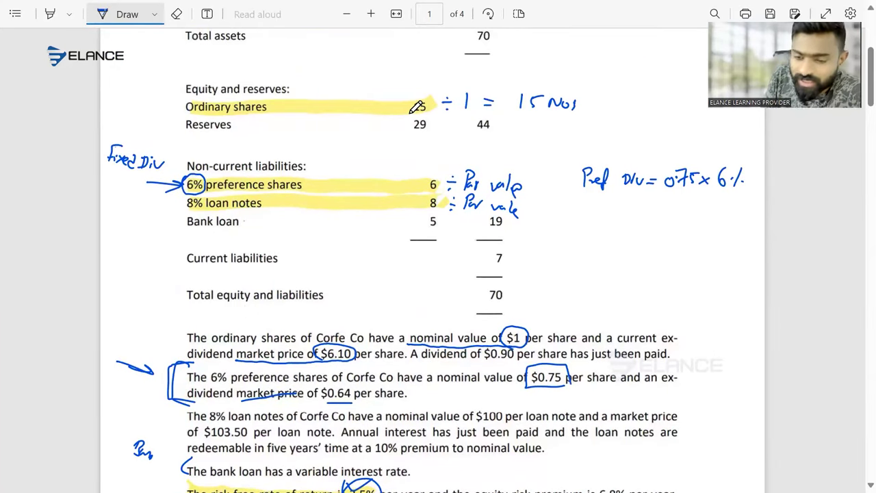
mouse_move(411, 116)
mouse_down()
mouse_move(479, 115)
mouse_move(474, 84)
mouse_move(464, 81)
mouse_move(416, 107)
mouse_up()
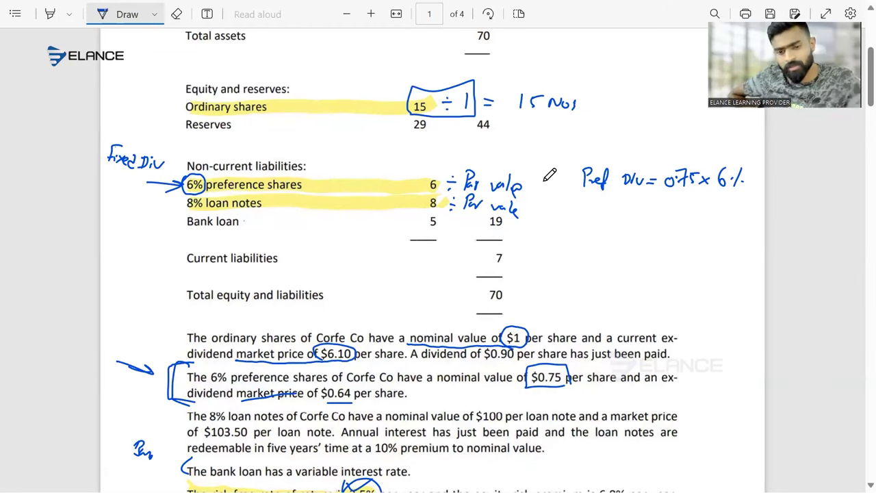
- Replace the handwritten "Par value" beside the 6% preference shares with 0.75 and box 6 ÷ 0.75
key(e)
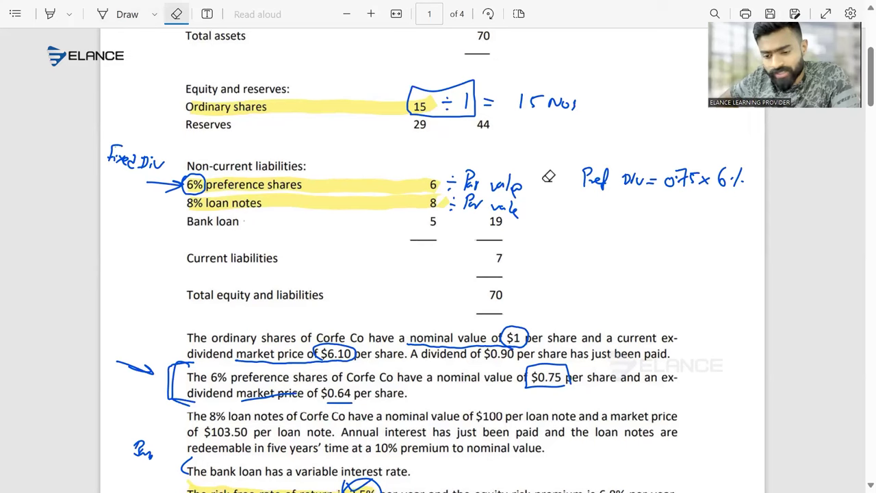
mouse_move(465, 185)
mouse_down()
mouse_move(512, 184)
mouse_move(522, 193)
mouse_up()
click(471, 175)
key(alt+d)
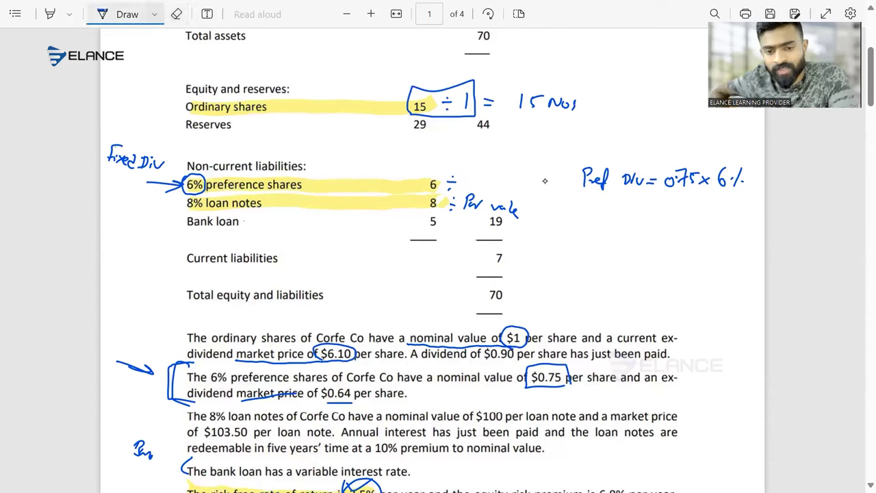
mouse_move(466, 174)
mouse_down()
mouse_move(465, 182)
mouse_move(482, 175)
mouse_move(490, 191)
mouse_move(430, 196)
mouse_move(423, 169)
mouse_move(504, 179)
mouse_up()
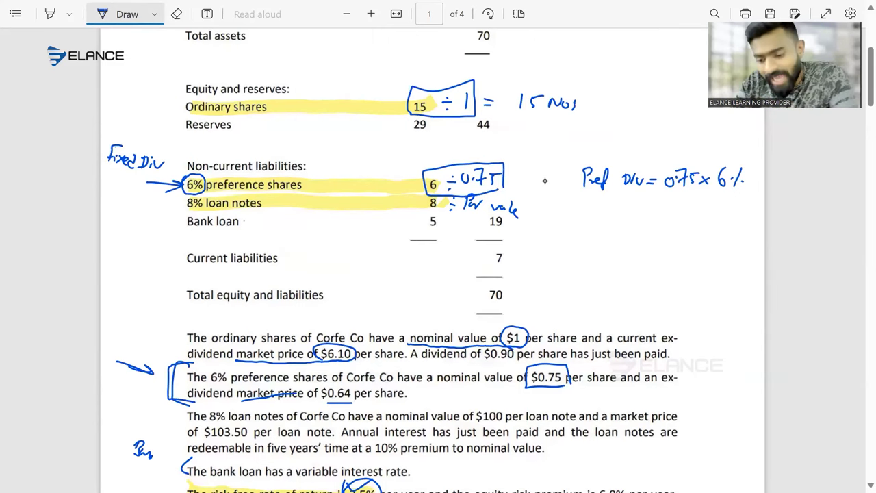
- Box the preference shares' $0.64 market price and write × 0.64 after the boxed 6 ÷ 0.75
mouse_move(319, 381)
mouse_down()
mouse_move(358, 393)
mouse_move(316, 401)
mouse_up()
mouse_move(516, 167)
mouse_down()
mouse_move(525, 177)
mouse_move(513, 178)
mouse_move(541, 160)
mouse_move(567, 171)
mouse_up()
drag(564, 158, 564, 178)
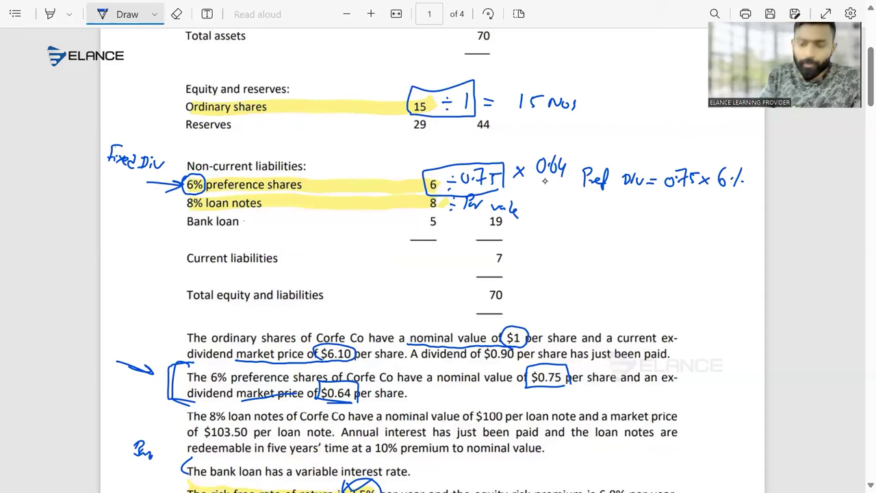
- In Excel, calculate Vp in E3 with the formula =6/.75*.64, checking the figures in the question PDF
key(alt+Tab)
key(alt+Tab)
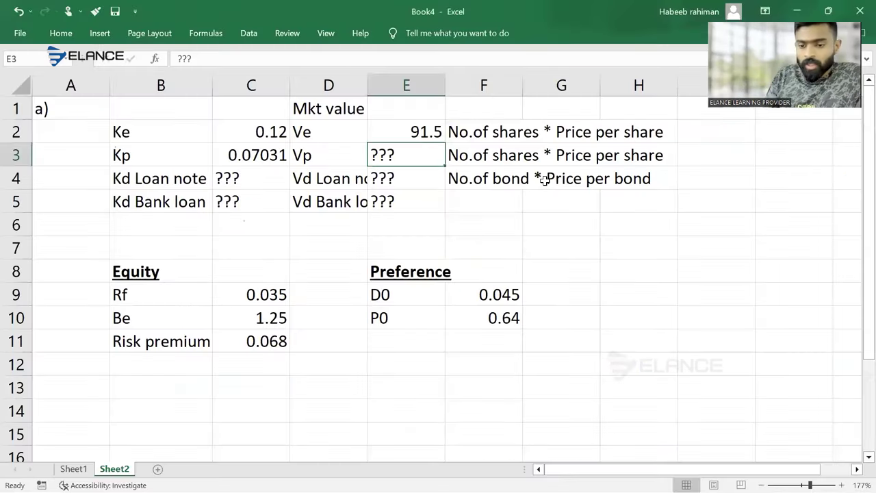
text(=)
key(alt+Tab)
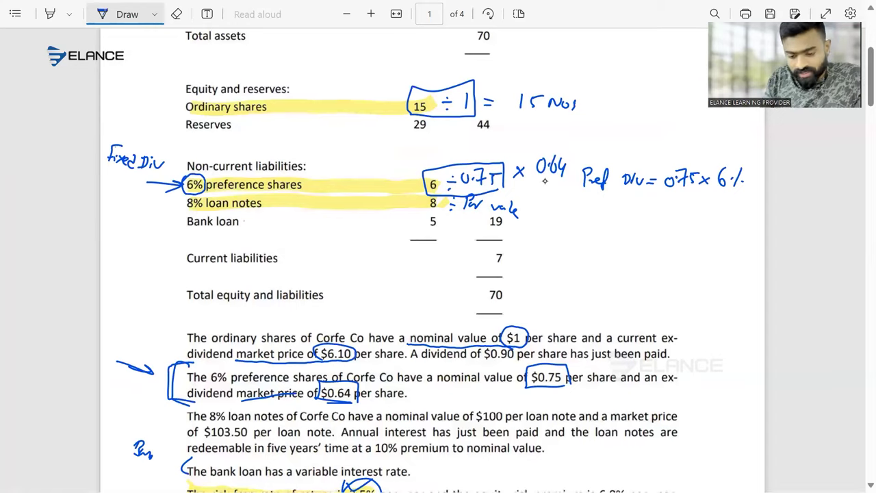
key(alt+Tab)
text(6/)
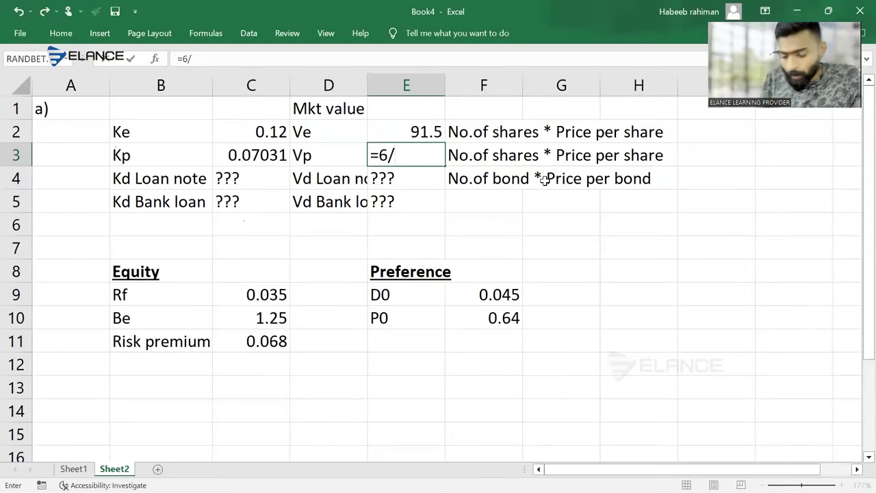
text(.75)
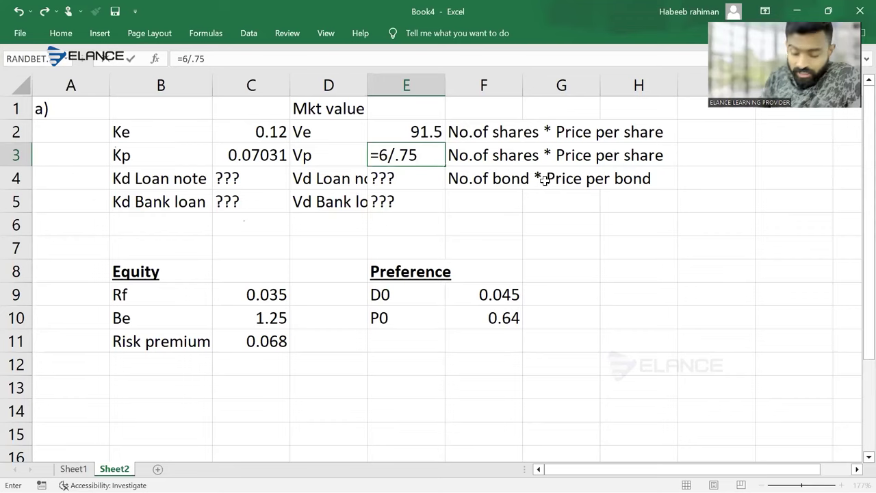
text(*)
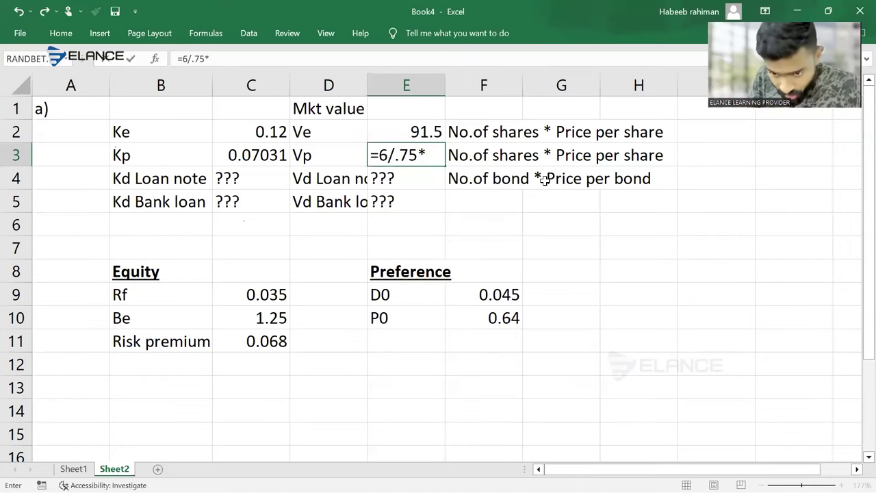
text(.64)
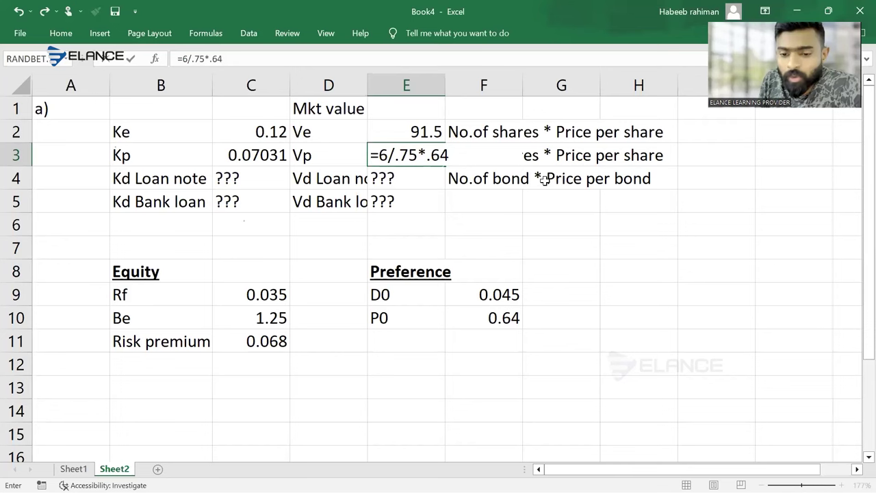
key(Return)
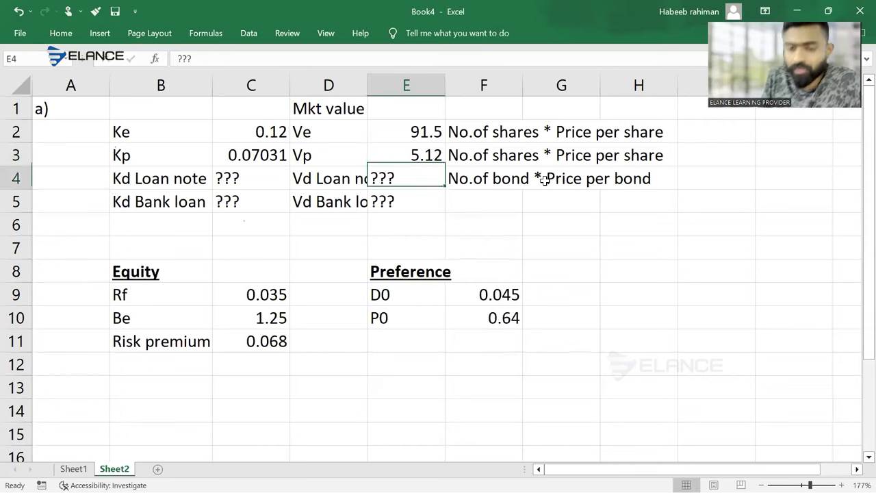
- Highlight the equity, preference and loan note rows in B2:E4 to review the completed and remaining components
key(Up)
key(Up)
key(Left)
key(Left)
key(Left)
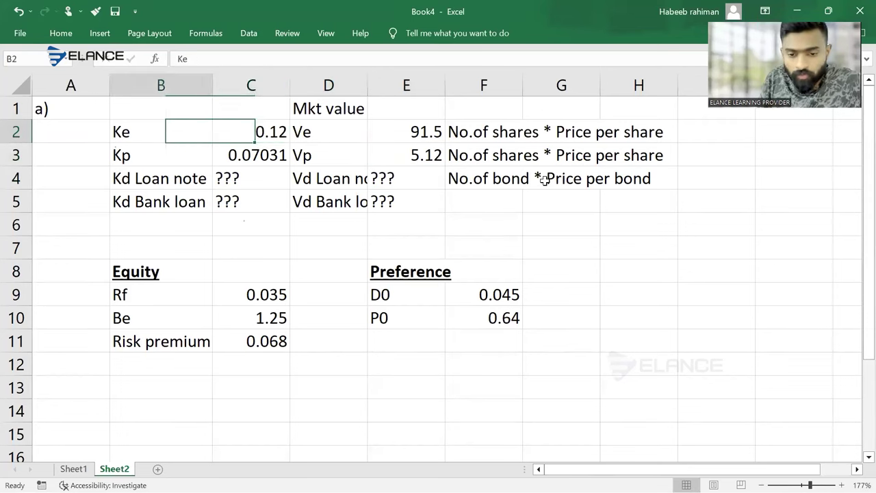
key(shift+Right)
key(shift+Right)
key(shift+Right)
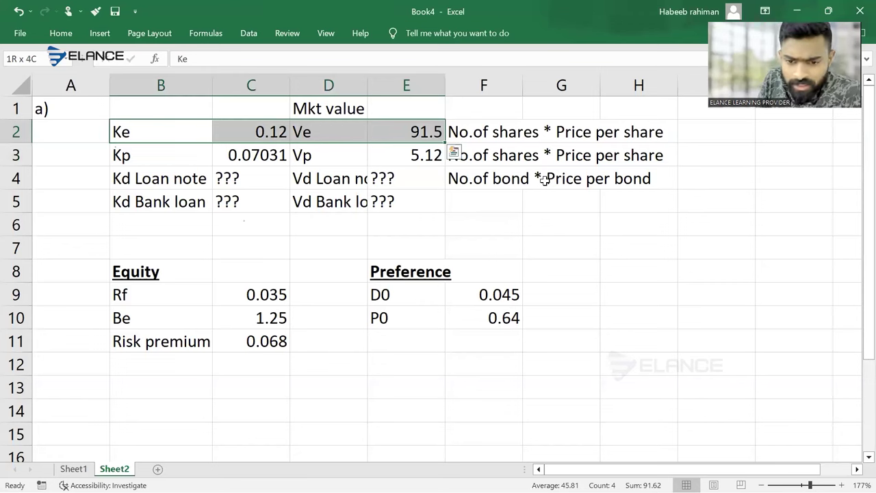
key(shift+Down)
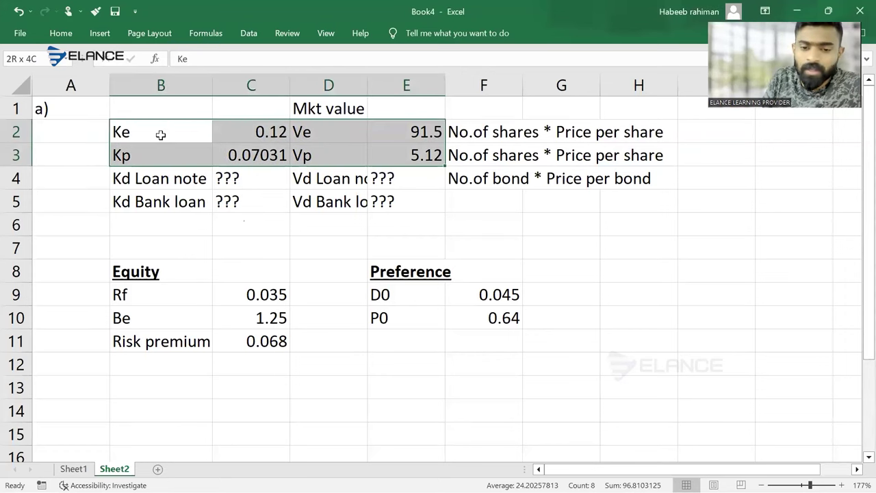
key(shift+Down)
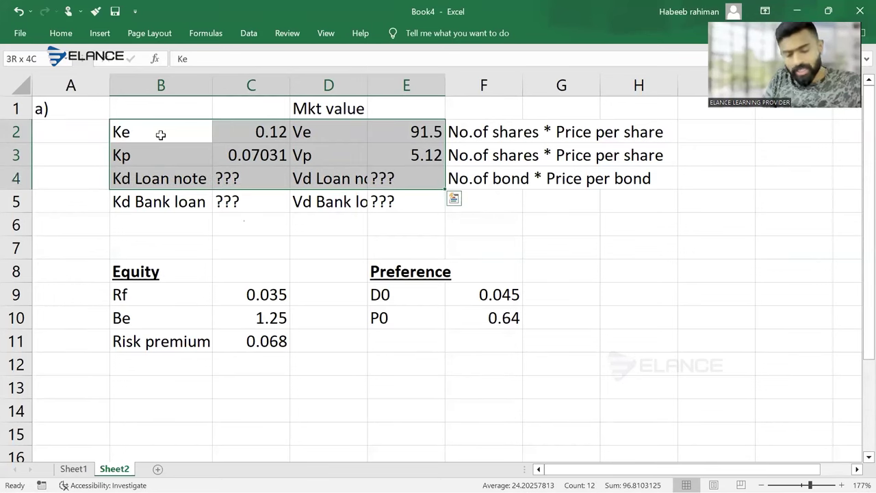
- Switch to the question PDF and erase the "Fixed Div" note and its arrow beside the preference shares
key(alt+Tab)
key(alt+Tab)
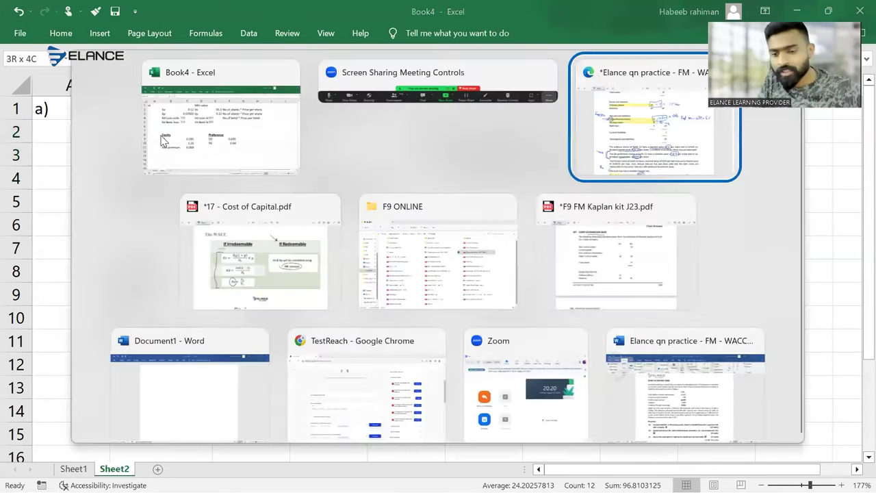
scroll(162, 142, down, 1)
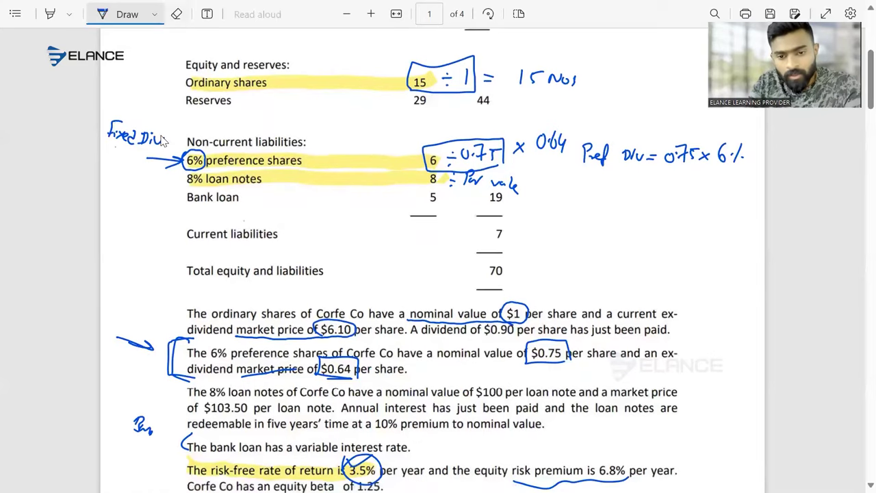
click(176, 14)
mouse_move(164, 133)
mouse_down()
mouse_move(123, 137)
mouse_move(163, 131)
mouse_up()
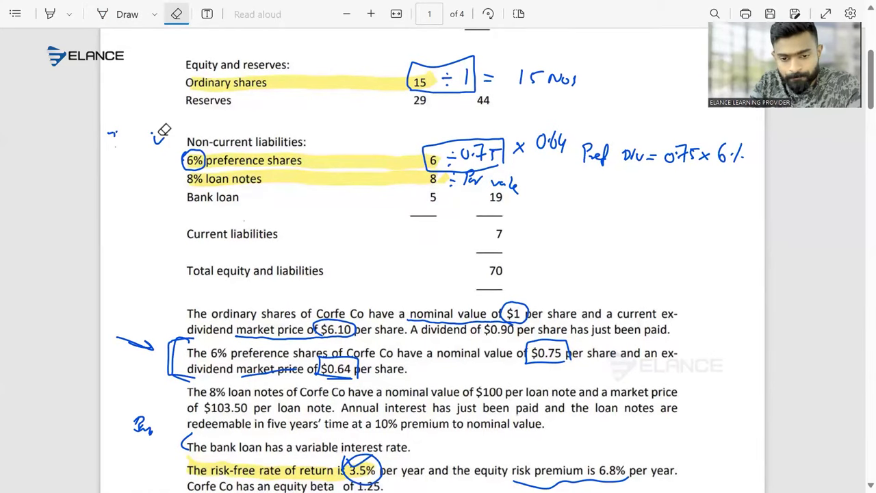
- Clear the pen and highlighter marks from the share, bank loan and risk-free rate paragraphs, and reactivate the Draw tool
key(ctrl+z)
key(ctrl+z)
key(ctrl+z)
key(ctrl+z)
key(ctrl+z)
key(ctrl+z)
key(ctrl+z)
key(ctrl+z)
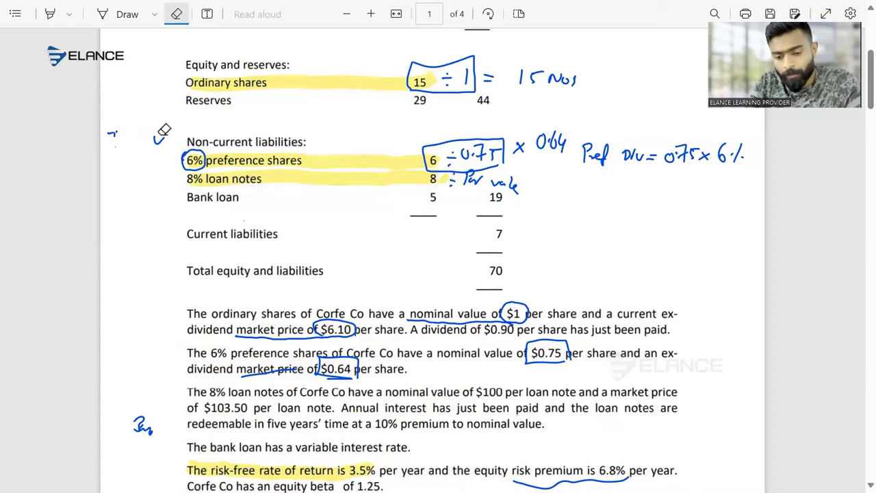
key(ctrl+z)
key(ctrl+z)
key(ctrl+z)
key(ctrl+z)
key(ctrl+z)
key(ctrl+z)
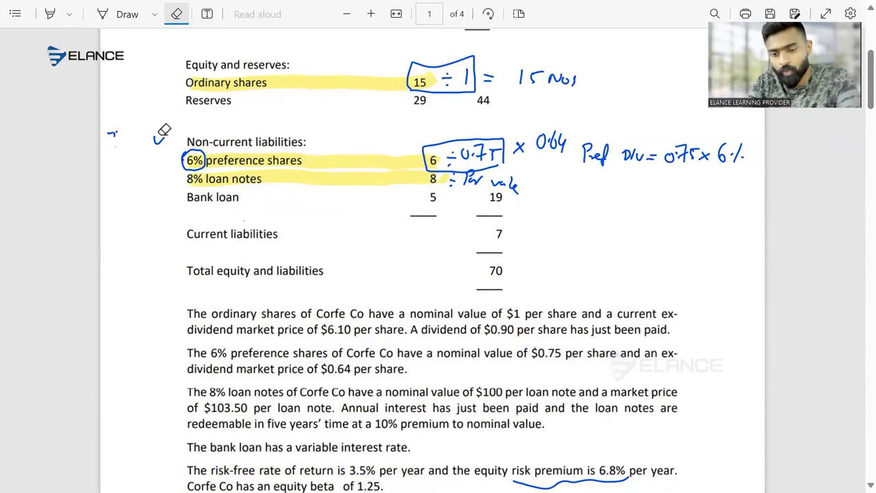
scroll(164, 132, down, 1)
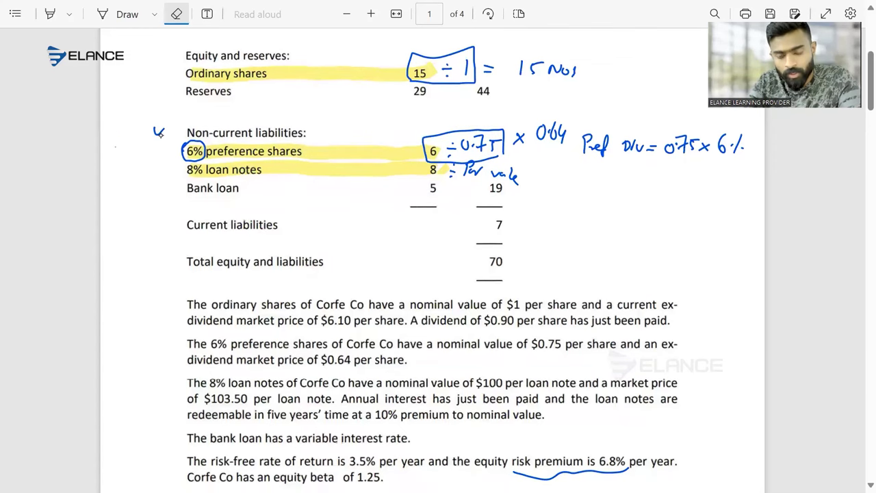
scroll(160, 134, down, 1)
key(alt+d)
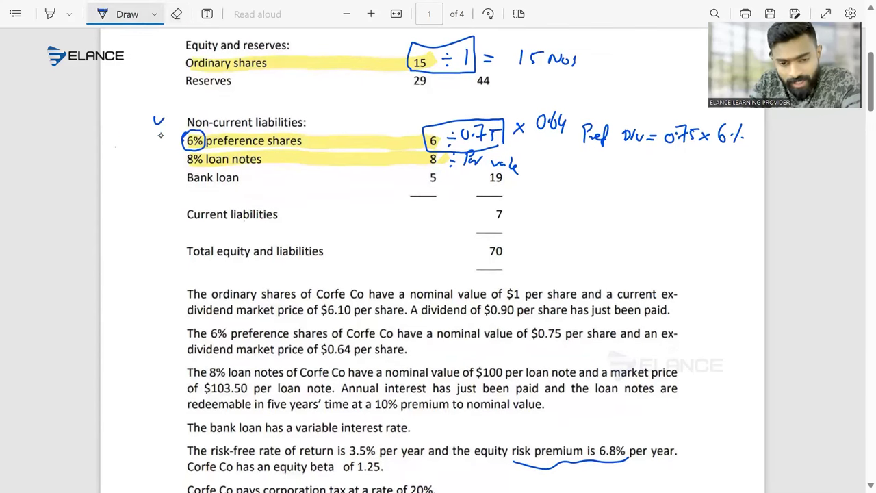
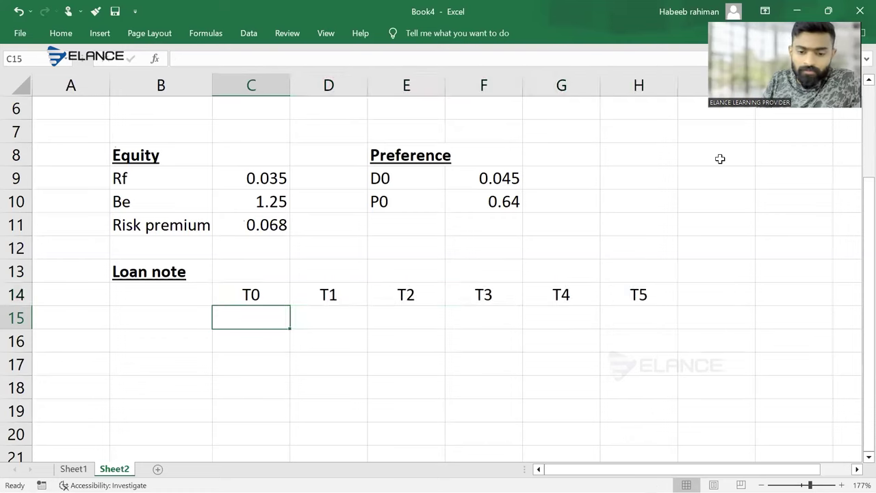
- Label B15 as "Cf (investor)" and select the T0 cash flow cell C15 beside it
text(Cf)
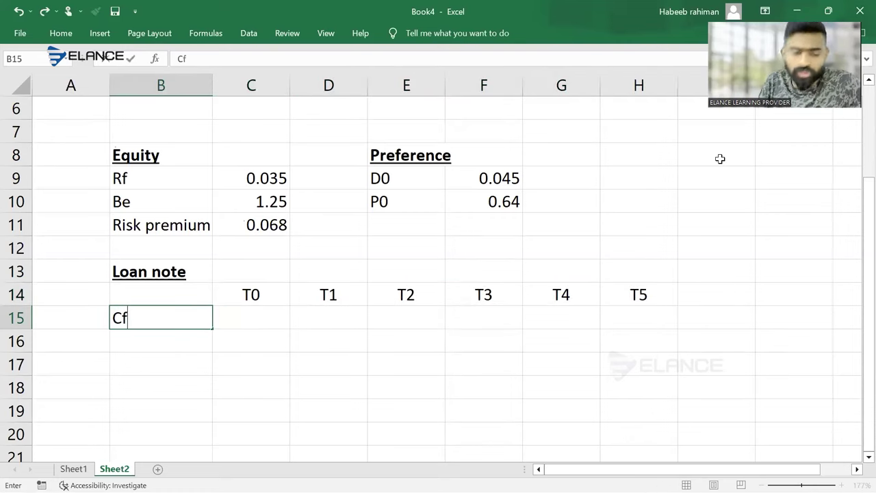
text( ()
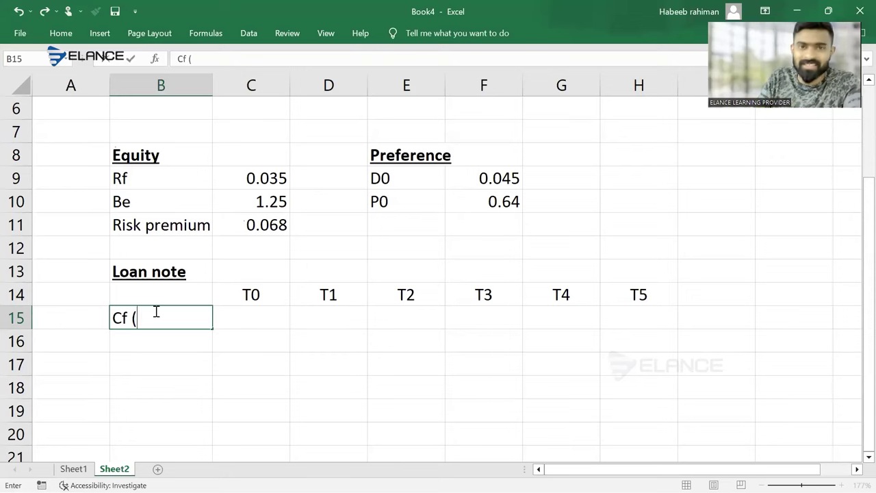
text(invest)
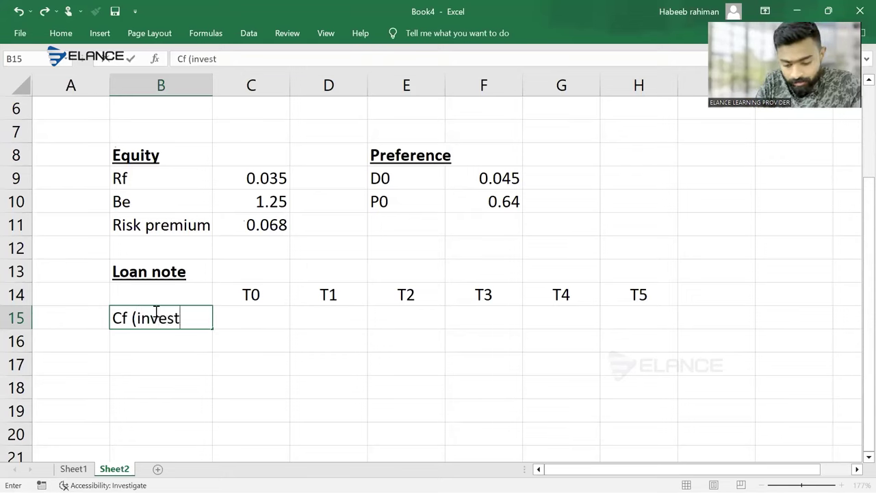
text(or))
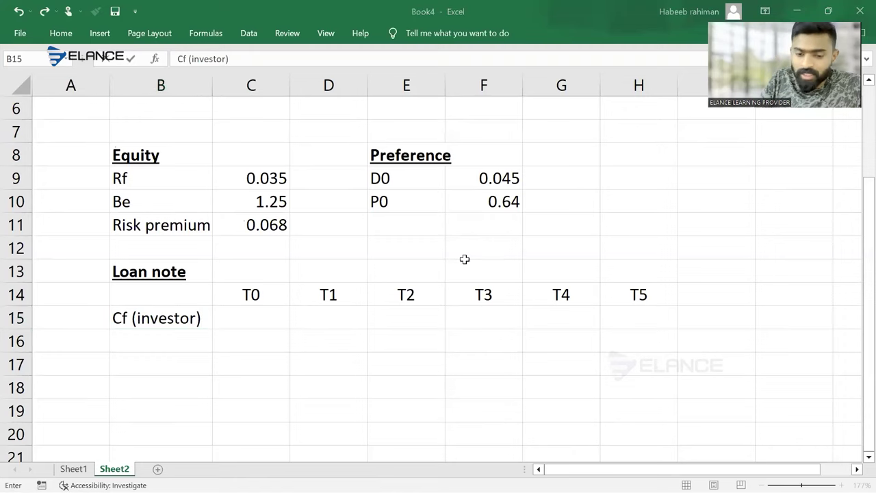
click(263, 324)
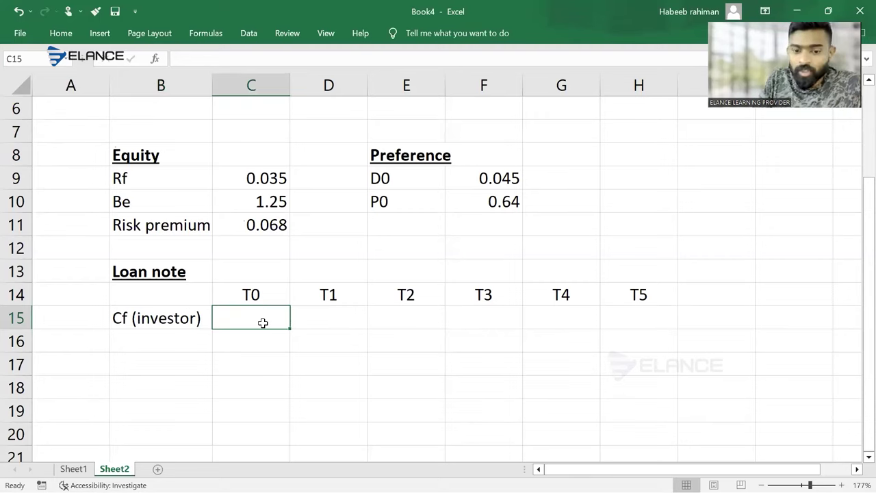
key(Up)
key(shift+Down)
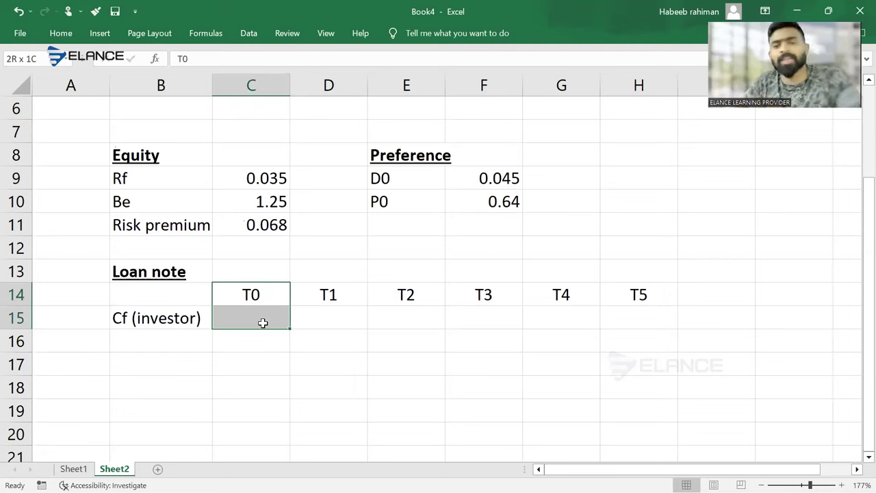
click(263, 323)
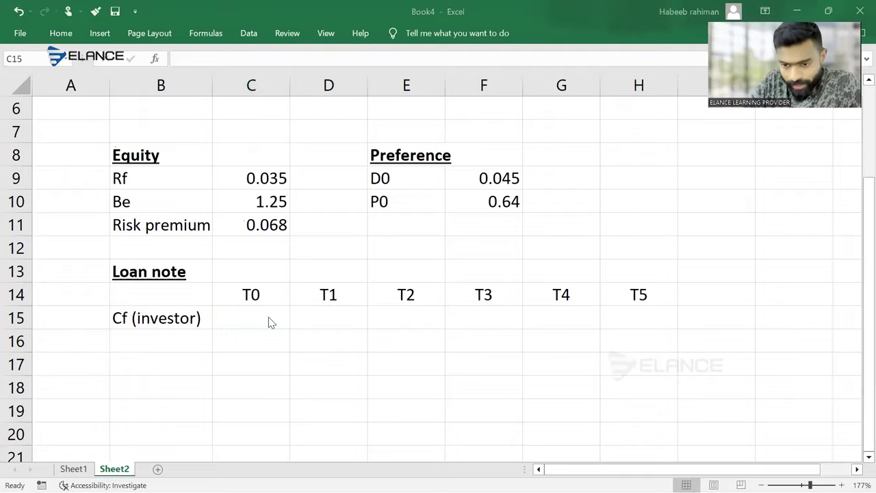
- Switch to the question PDF, box the loan note's $103.50 market price and cross out its boxed $100 nominal value
key(alt+Tab)
key(Tab)
key(Tab)
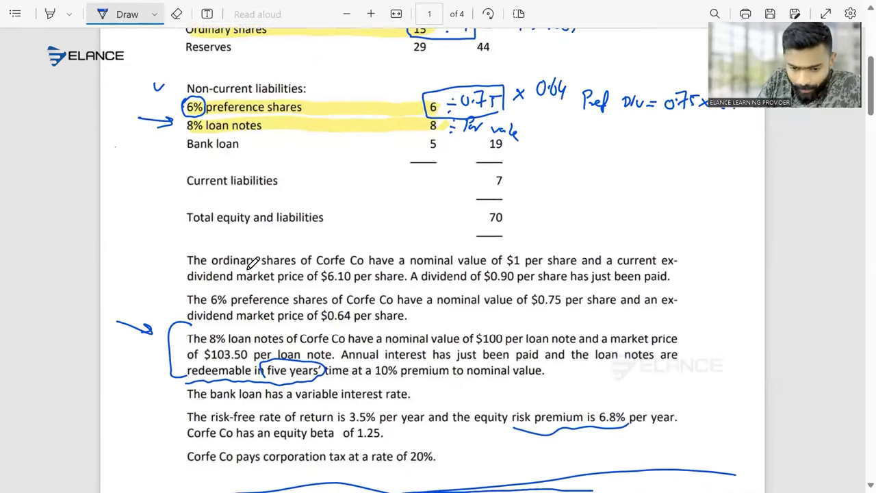
scroll(252, 263, down, 2)
mouse_move(203, 276)
mouse_down()
mouse_move(248, 275)
mouse_move(245, 261)
mouse_move(225, 261)
mouse_move(205, 261)
mouse_move(204, 274)
mouse_up()
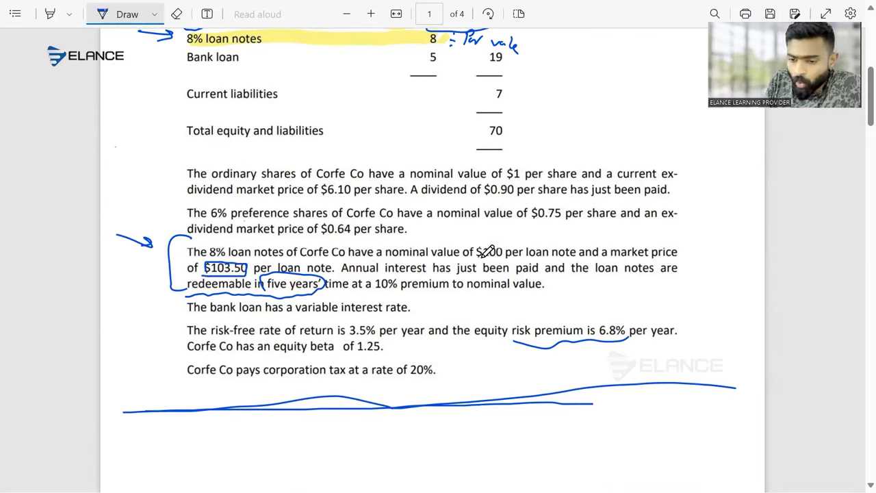
mouse_move(475, 261)
mouse_down()
mouse_move(512, 250)
mouse_move(489, 241)
mouse_move(478, 242)
mouse_move(475, 260)
mouse_move(512, 258)
mouse_up()
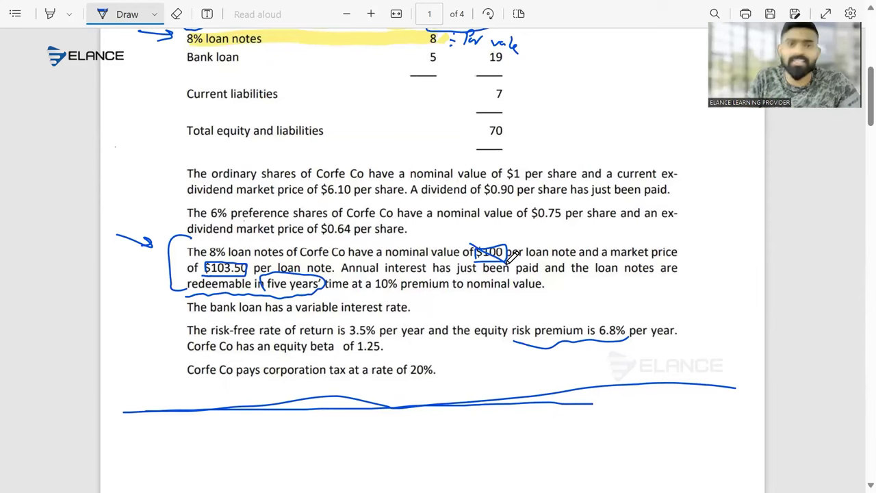
- Return to Excel and enter -103.5 in C15 as the investor's T0 cash flow
key(alt+Tab)
key(alt+Tab)
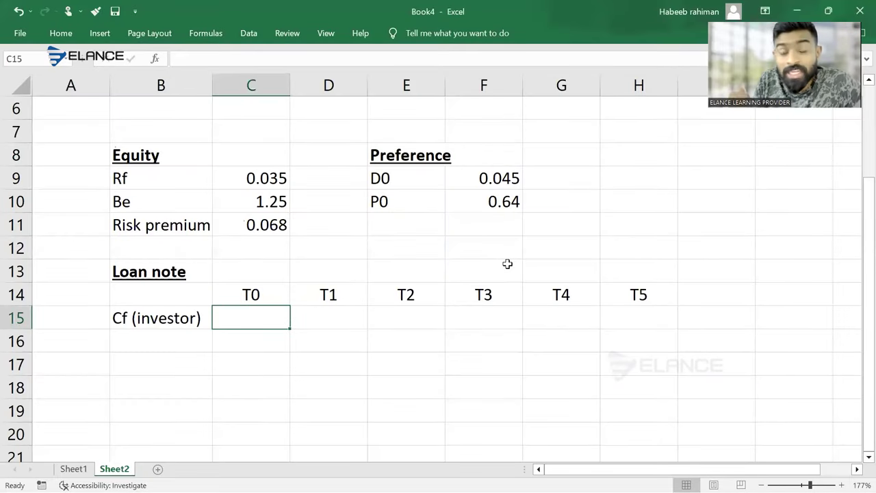
text(103.5)
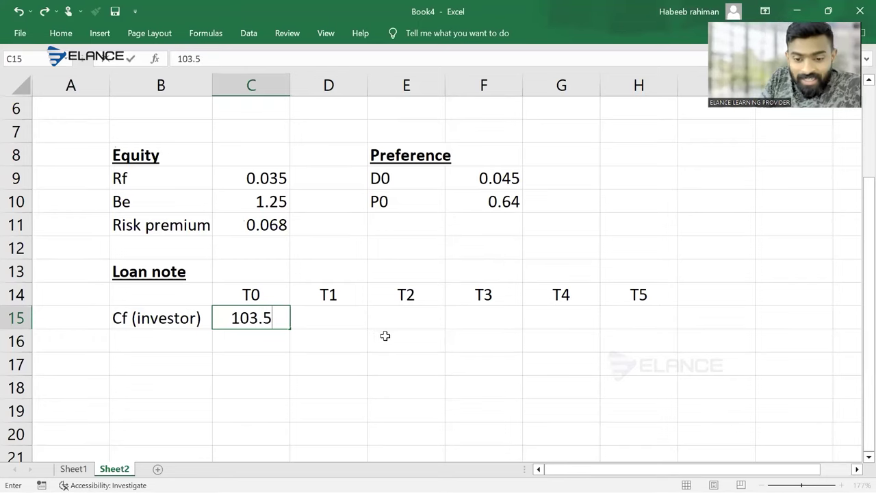
click(231, 318)
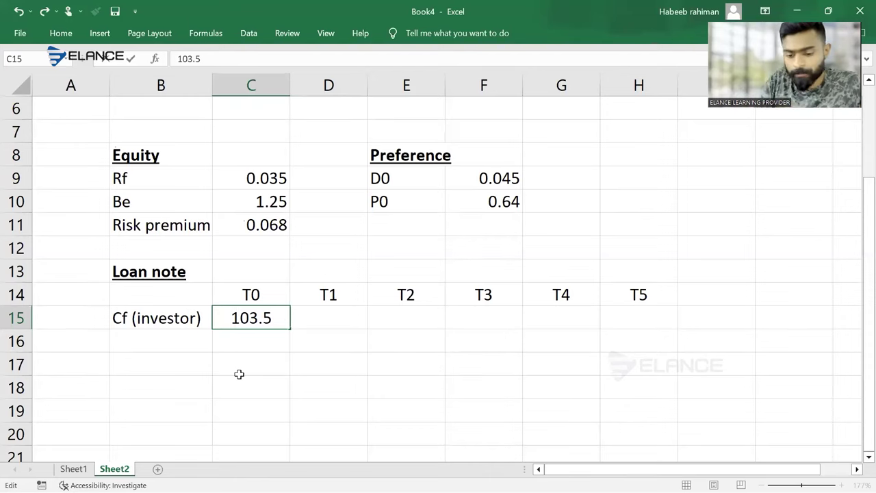
text(-)
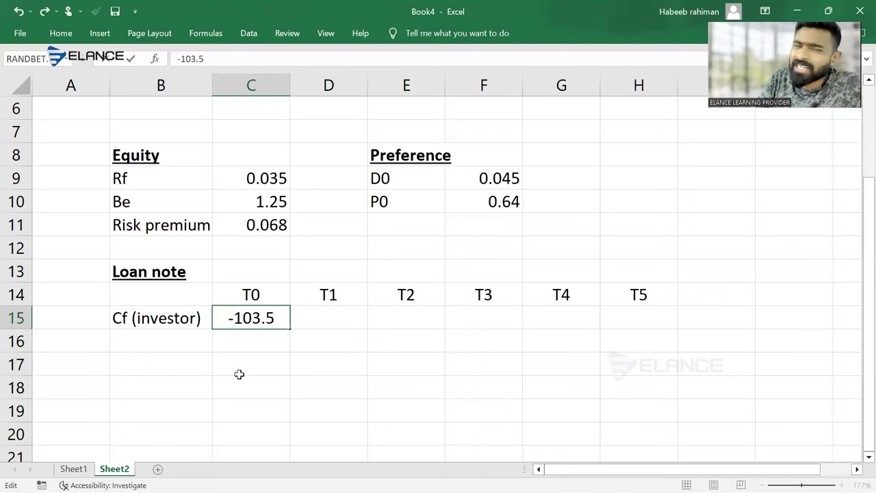
key(ctrl+Return)
key(Right)
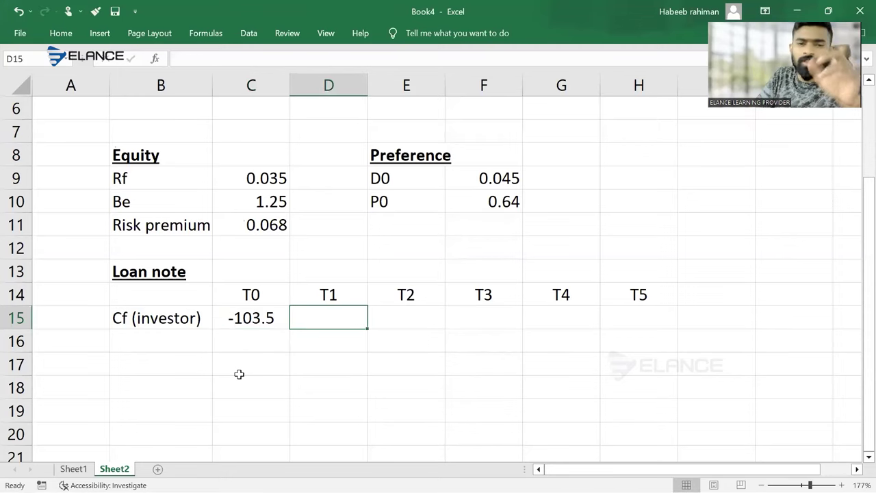
key(Left)
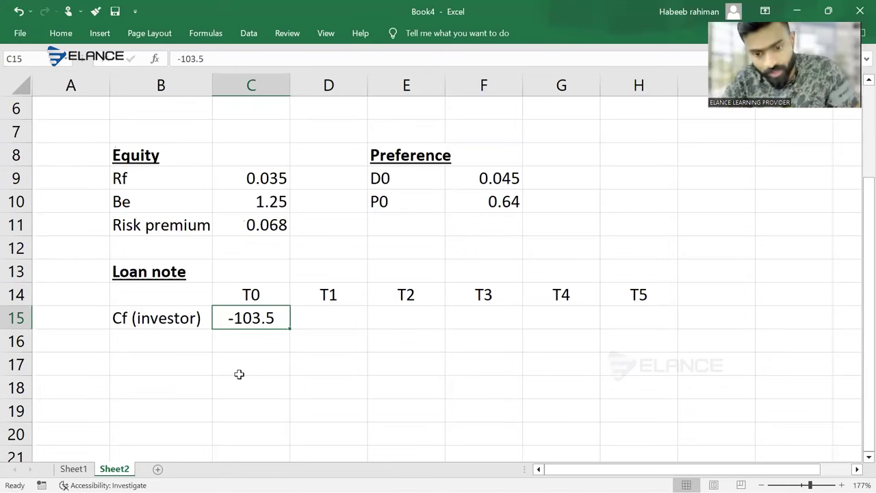
key(Right)
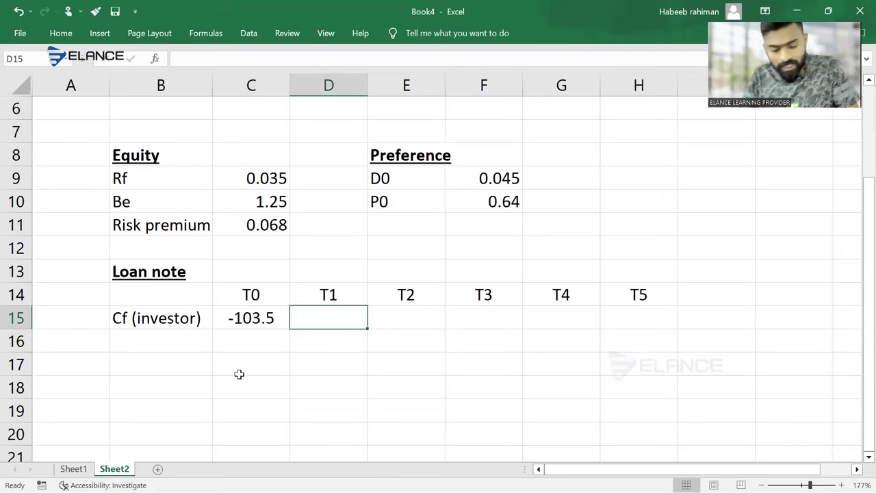
- Enter the text "Coupon * 80%" in D15 for T1, circling the 20% corporation tax rate in the question PDF
text(Cop)
key(BackSpace)
text(upon)
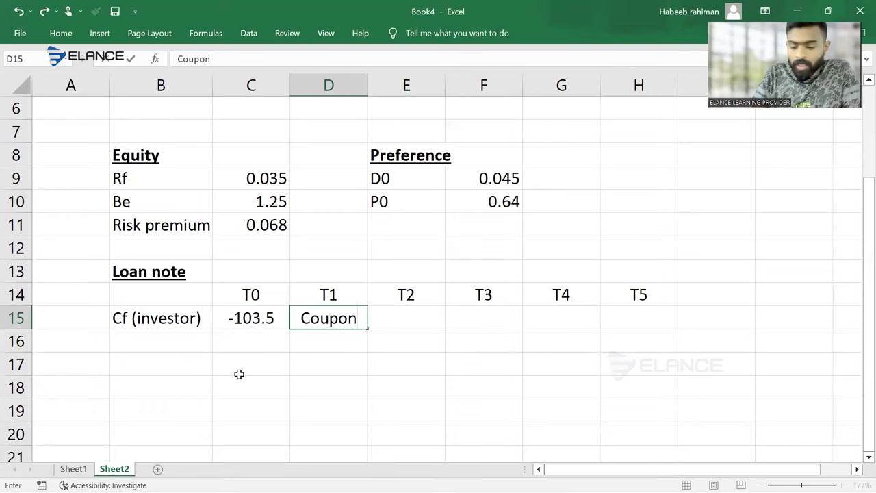
text( *)
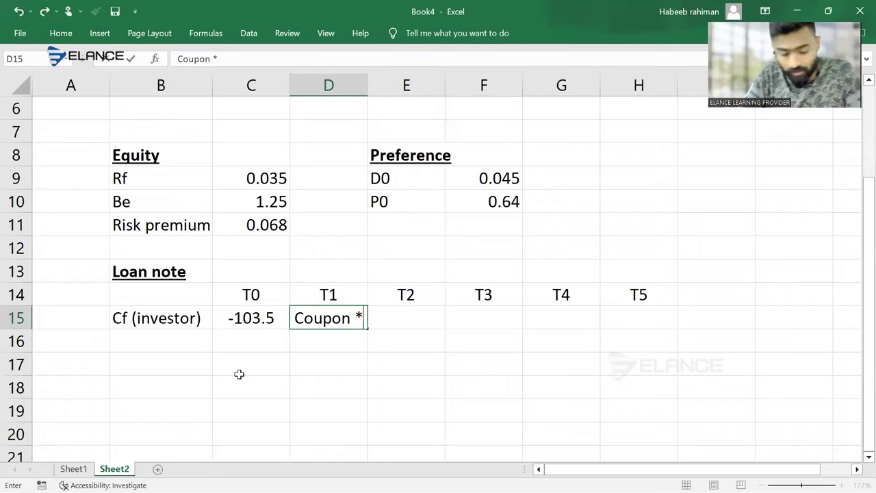
key(alt+Tab)
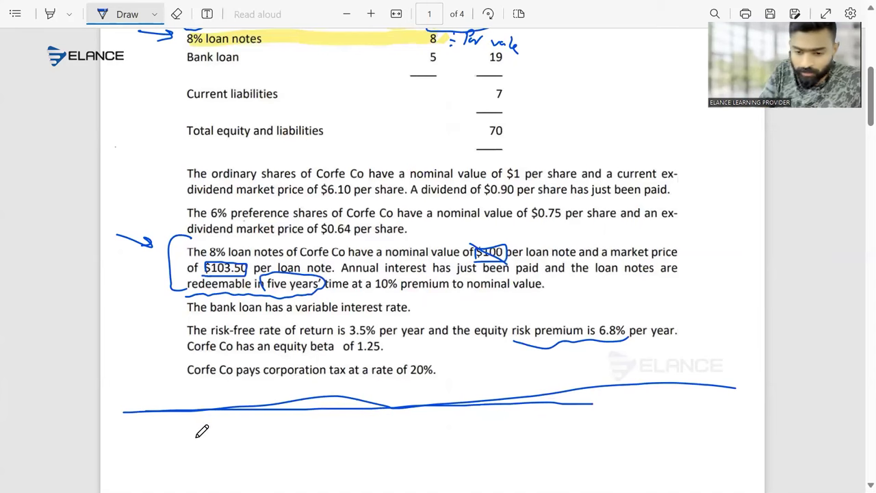
mouse_move(406, 381)
mouse_down()
mouse_move(437, 375)
mouse_move(426, 345)
mouse_move(401, 370)
mouse_move(419, 381)
mouse_up()
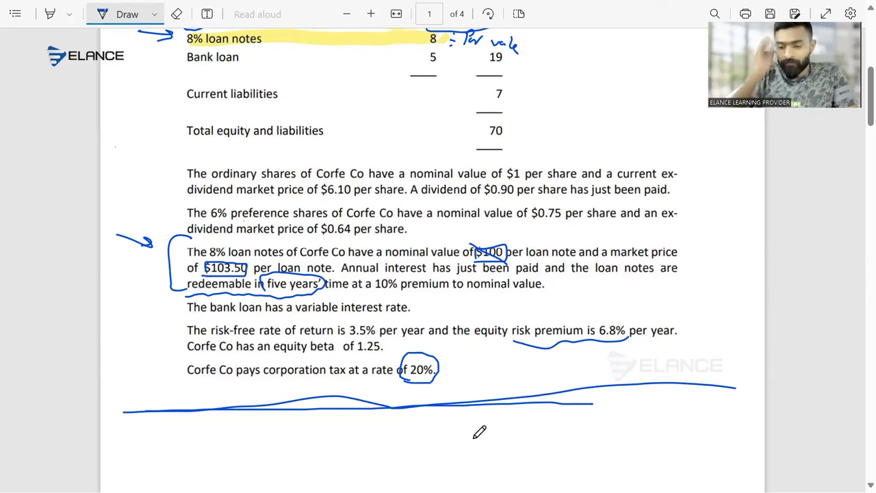
key(alt+Tab)
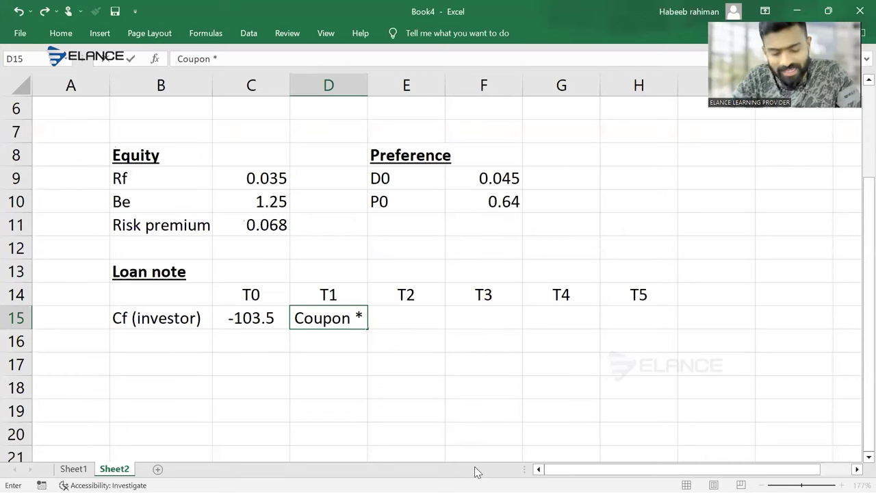
text(80%)
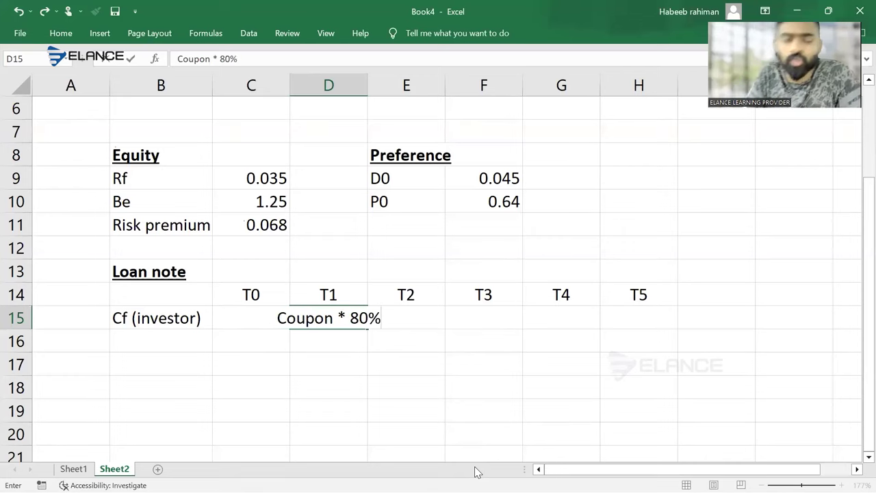
key(Return)
key(Up)
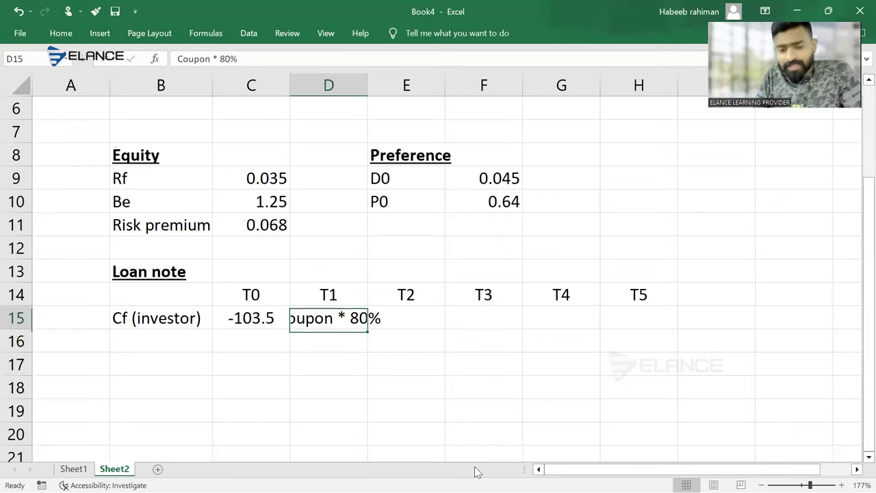
- Copy the "Coupon * 80%" entry from D15 across the T2 to T5 columns of row 15
key(ctrl+c)
key(Right)
key(shift+Right)
key(shift+Right)
key(shift+Right)
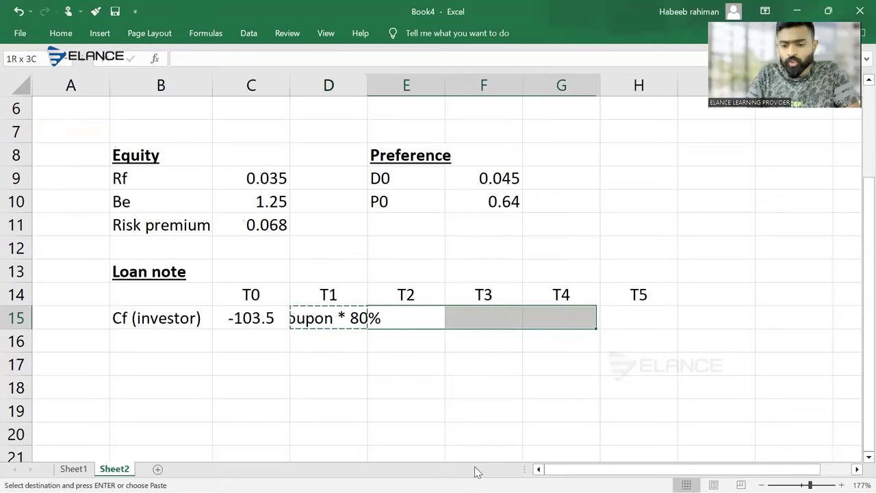
key(ctrl+v)
key(Down)
key(Up)
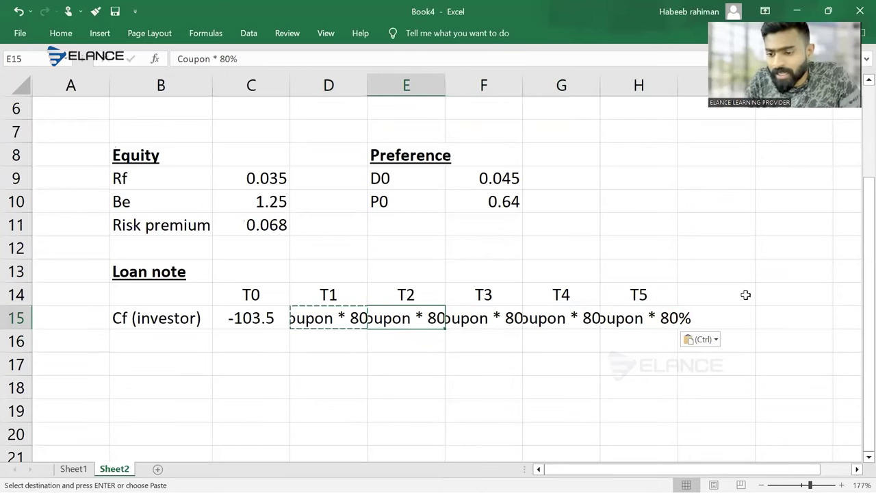
- Enter "Redemption value" in H16 beneath the T5 coupon entry
click(647, 337)
text(Redem)
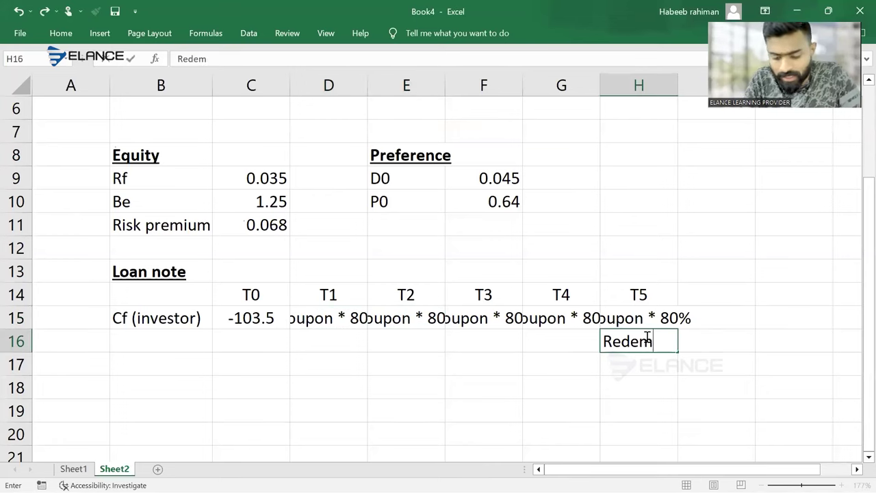
text(ption value)
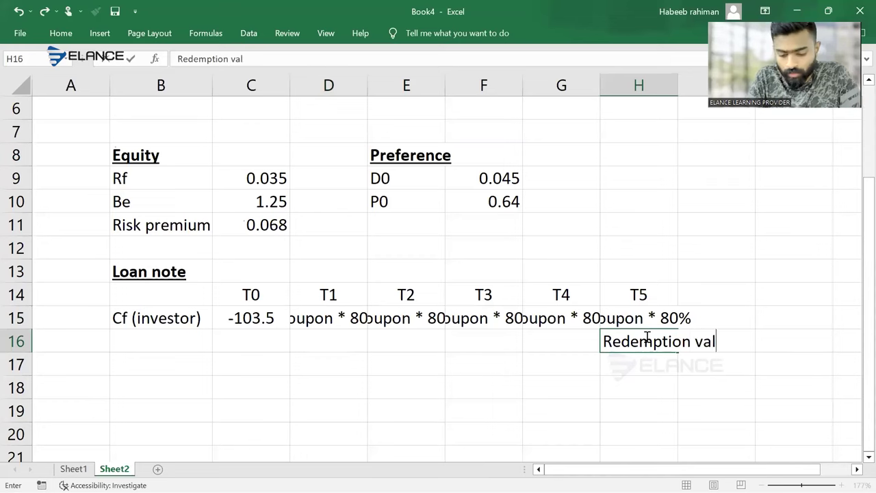
key(Return)
- Highlight D15:H16 to review the T1 to T5 coupon and redemption entries
key(Up)
key(Up)
key(Left)
key(Left)
key(Left)
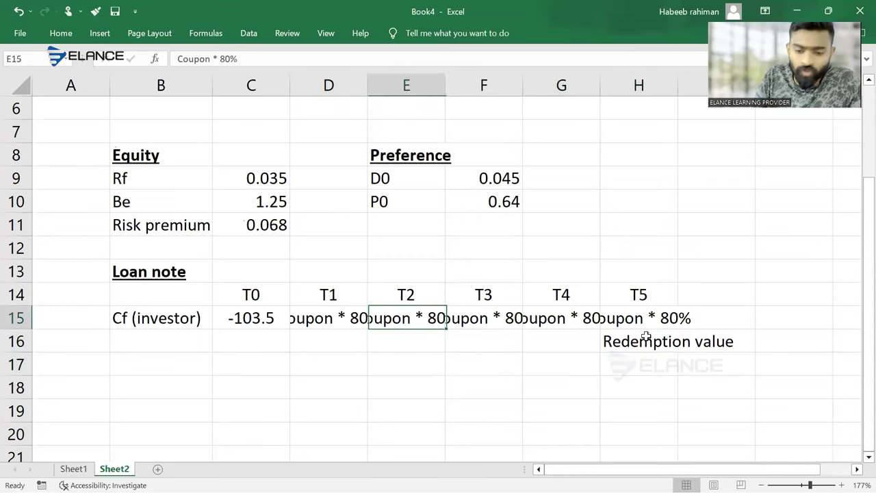
key(Left)
key(shift+Right)
key(shift+Right)
key(shift+Right)
key(shift+Right)
key(shift+Down)
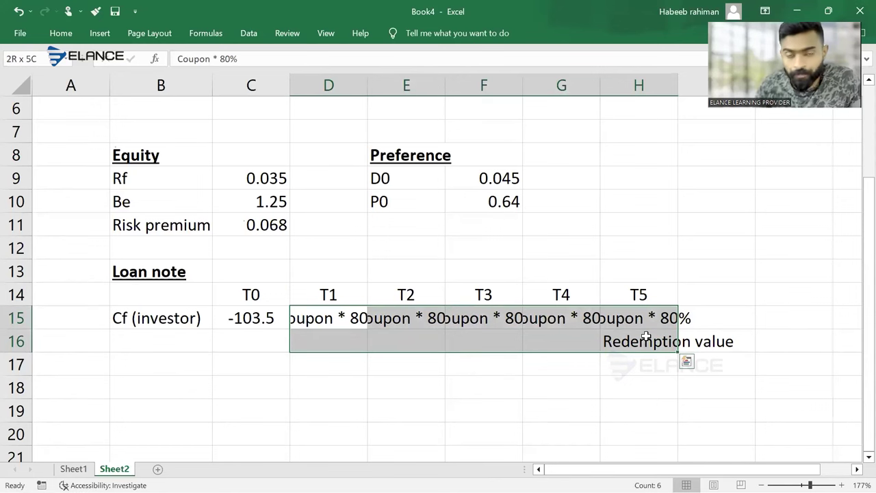
click(646, 337)
- Switch to the question PDF and circle the 8% coupon rate of the loan notes, adding an arrow pointing to it
key(alt+Tab)
key(alt+Tab)
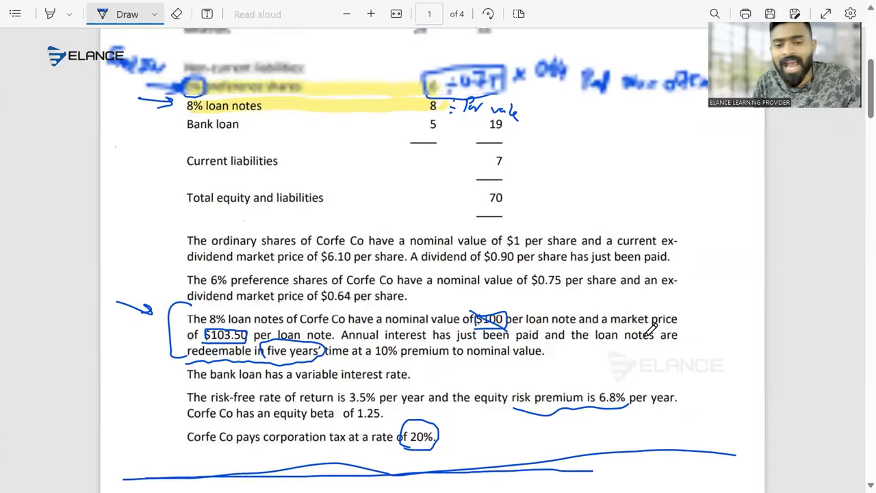
scroll(650, 330, up, 1)
mouse_move(172, 97)
mouse_down()
mouse_move(206, 134)
mouse_move(179, 127)
mouse_up()
drag(134, 153, 182, 143)
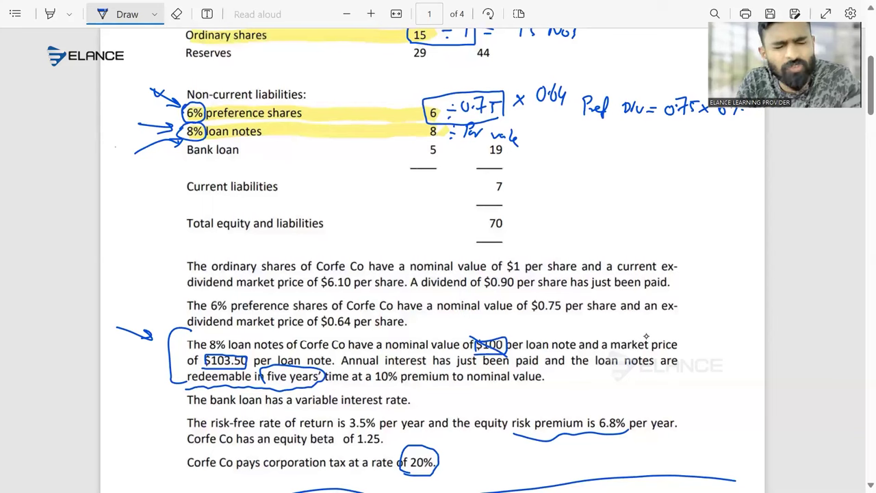
- Try a circled "Par" note at the tail of the loan notes arrow and undo it
mouse_move(110, 155)
mouse_down()
mouse_move(108, 176)
mouse_move(128, 161)
mouse_move(124, 176)
mouse_up()
mouse_move(118, 146)
mouse_down()
mouse_move(107, 161)
mouse_move(130, 179)
mouse_move(129, 148)
mouse_up()
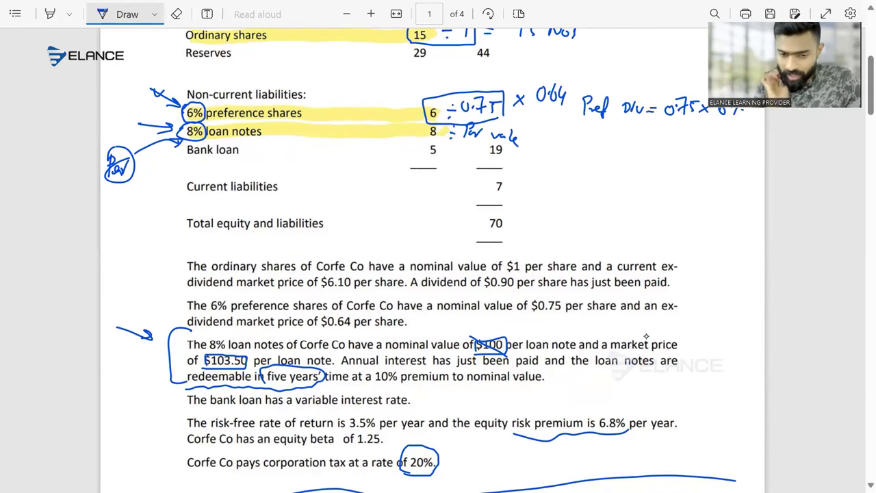
key(e)
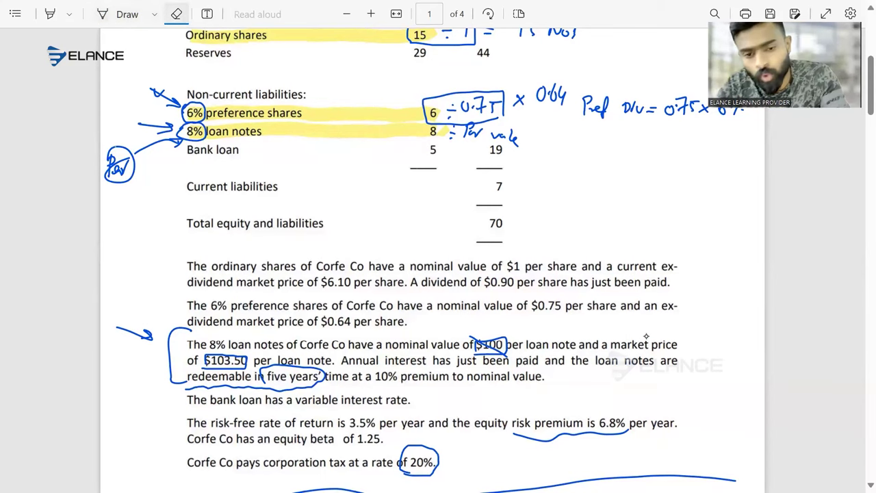
key(ctrl+z)
key(ctrl+z)
key(ctrl+z)
key(ctrl+z)
key(ctrl+z)
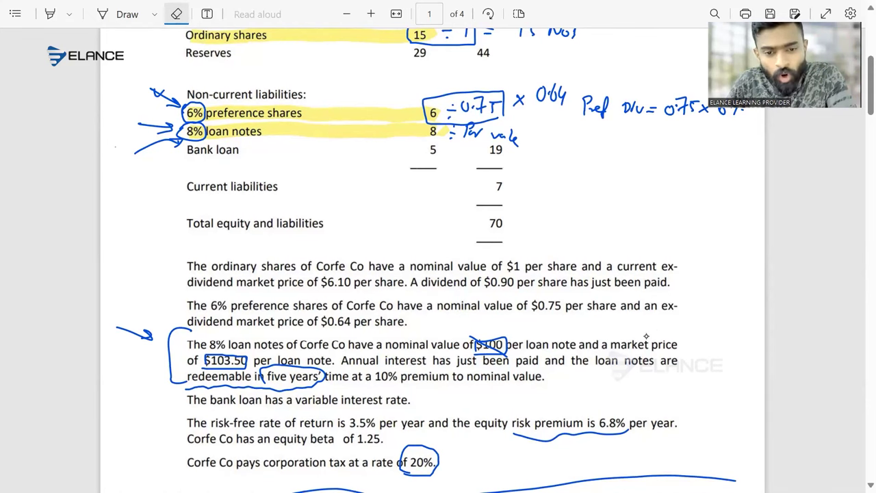
- Erase the pen arrows beside the circled 6% preference share and 8% loan note rates
key(Escape)
scroll(647, 334, up, 1)
mouse_move(154, 97)
mouse_down()
mouse_move(180, 111)
mouse_move(165, 156)
mouse_up()
- Draw arrows linking a handwritten "Par value" note to the circled 6% and 8% rates, and switch back to the Excel workbook
key(alt+d)
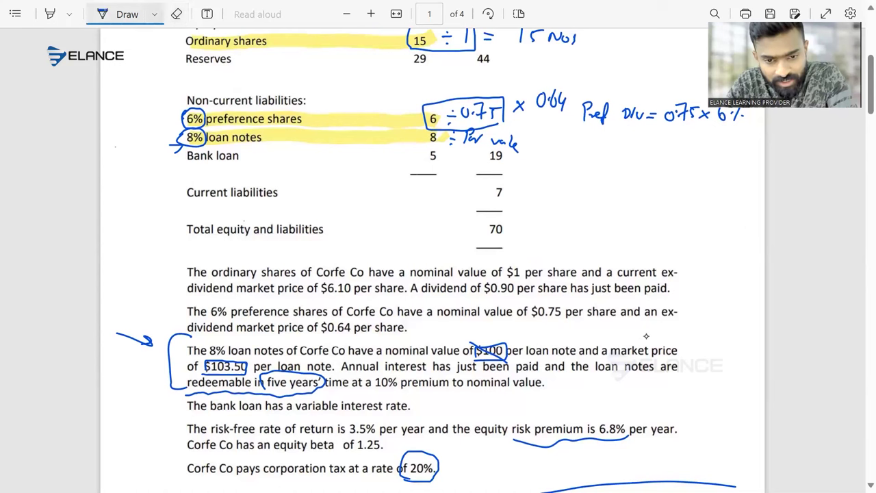
mouse_move(149, 128)
mouse_down()
mouse_move(181, 121)
mouse_move(172, 128)
mouse_up()
mouse_move(137, 153)
mouse_down()
mouse_move(186, 140)
mouse_move(139, 150)
mouse_move(115, 180)
mouse_up()
drag(115, 161, 158, 196)
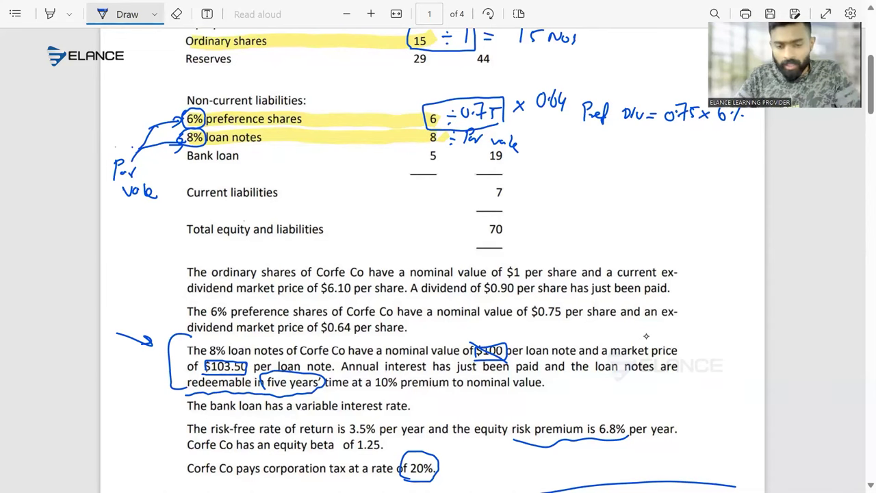
key(alt+Tab)
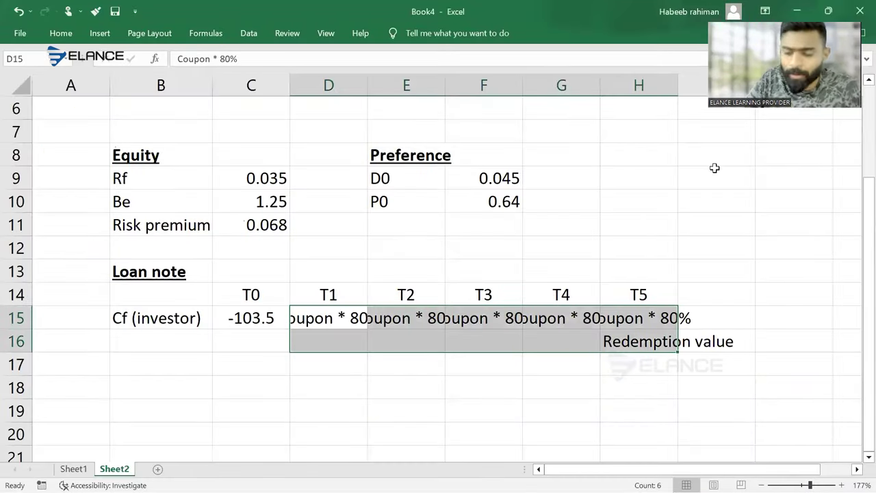
- Try clearing the T1 to T5 coupon and redemption entries in D15:H16 and undo it
key(Delete)
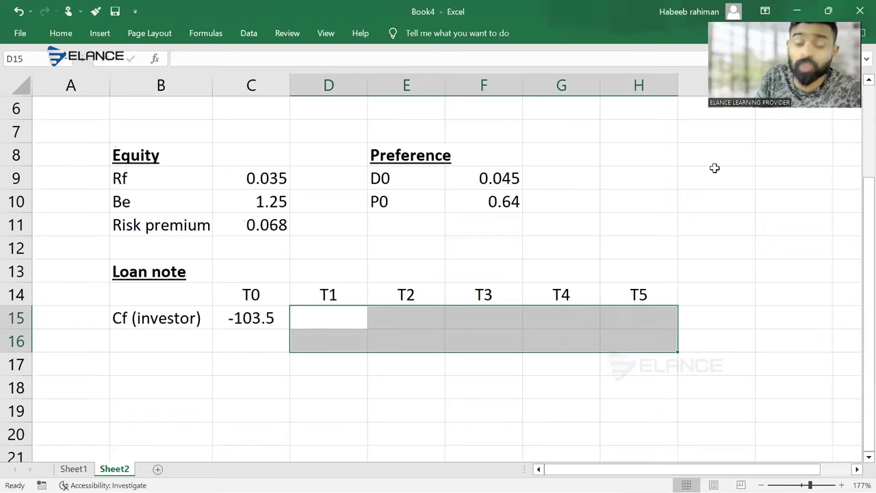
key(Down)
key(Up)
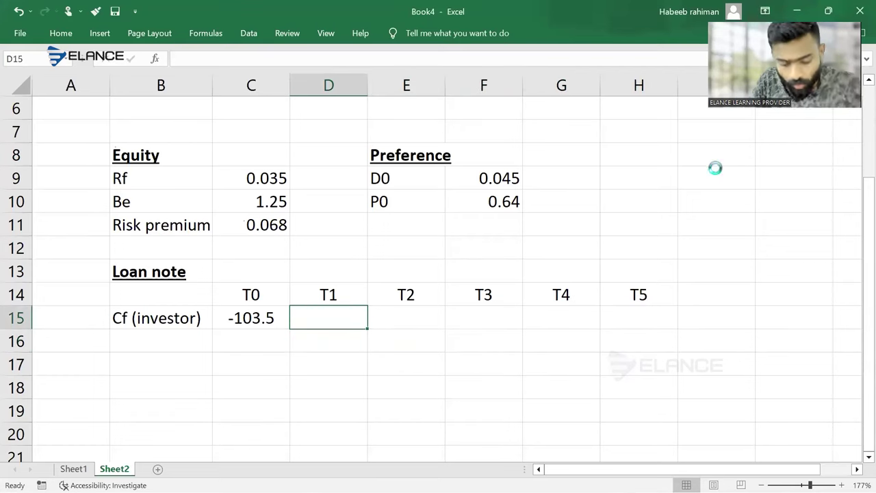
key(ctrl+c)
key(ctrl+z)
key(ctrl+q)
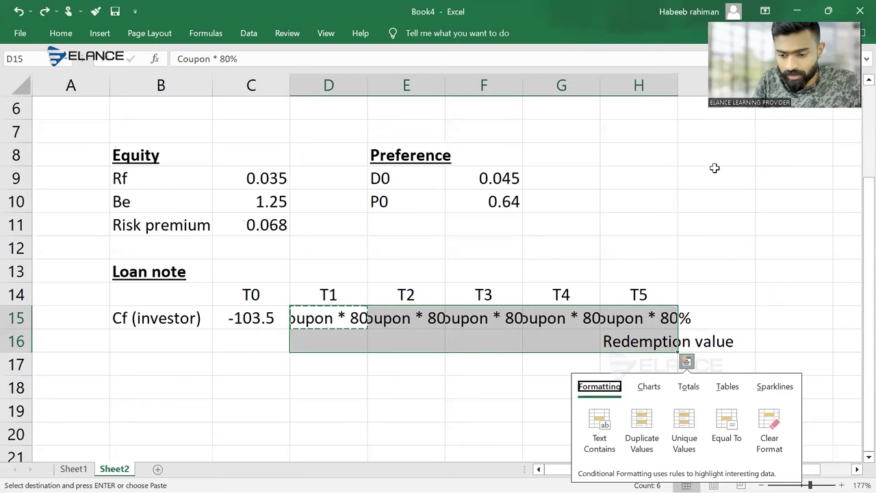
key(Escape)
- Replace the T1 coupon text in D15 with the formula =100*8%*80%, checking the coupon rate in the question PDF
key(Up)
key(Left)
key(Down)
key(Right)
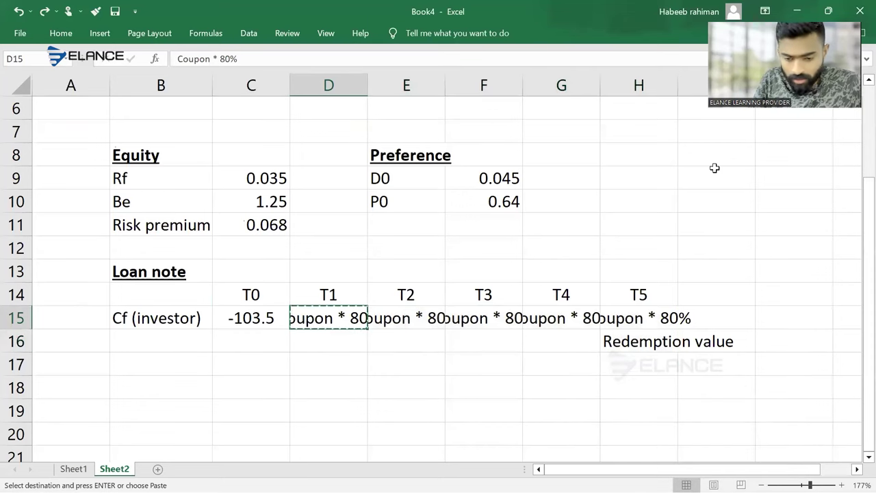
text(=)
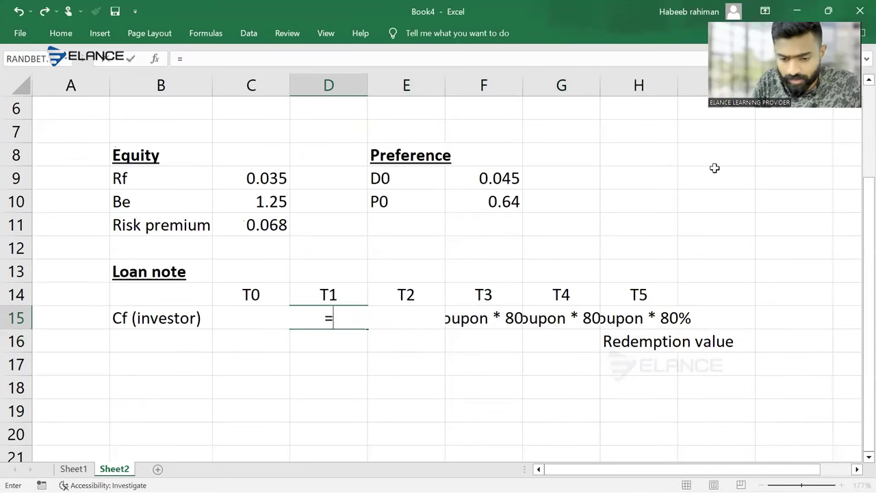
text(100*)
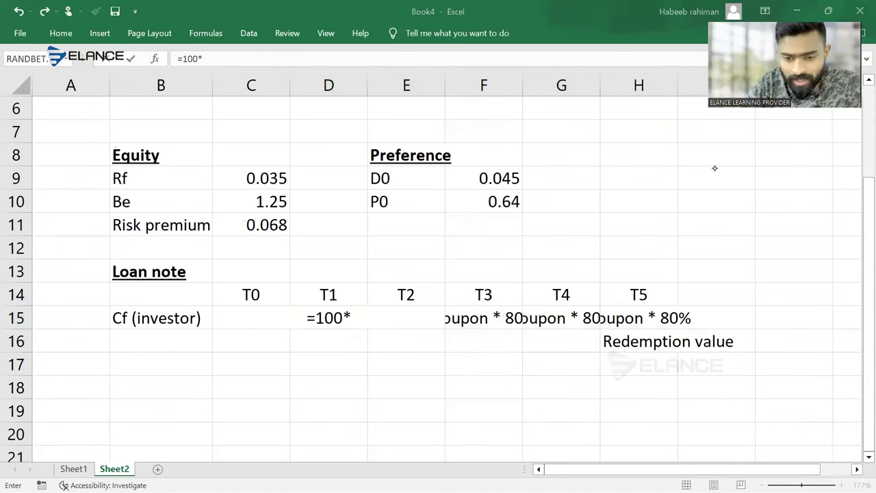
key(alt+Tab)
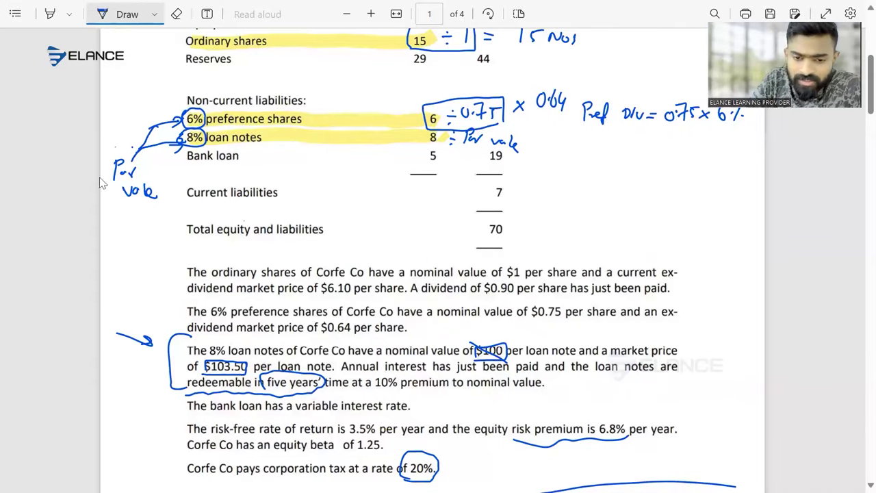
key(alt+Tab)
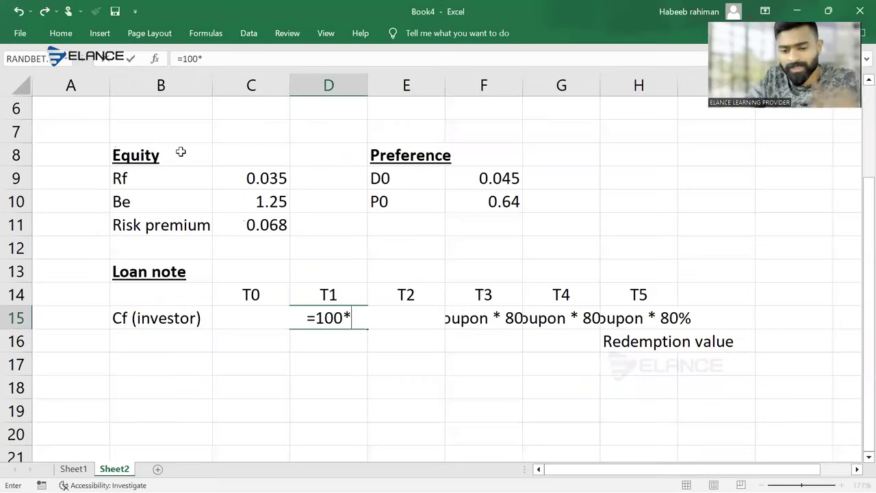
text(8%)
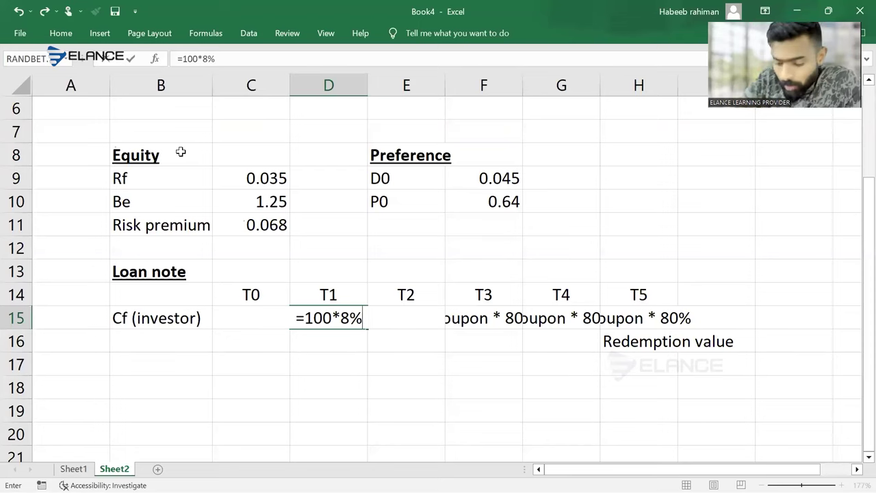
text(*)
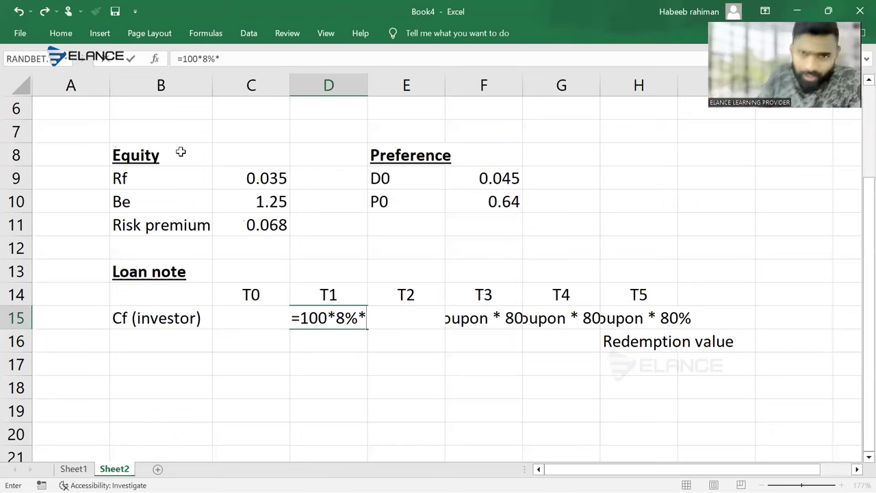
text(805)
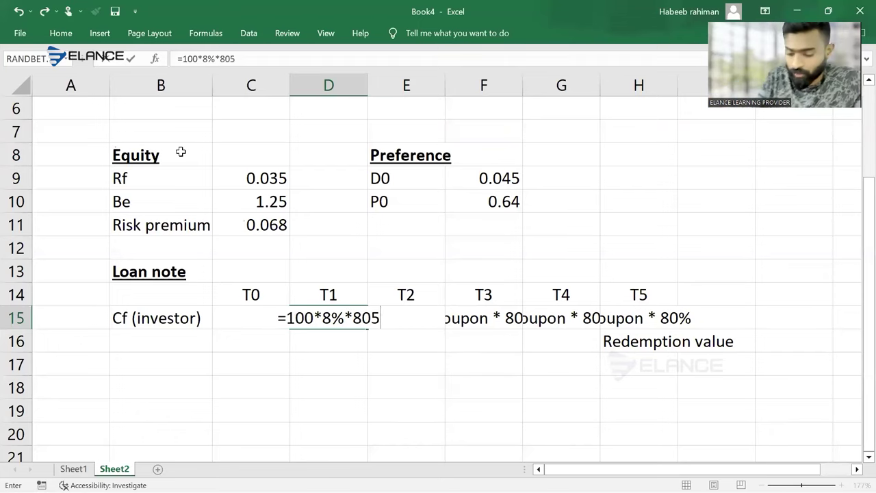
key(BackSpace)
text(%)
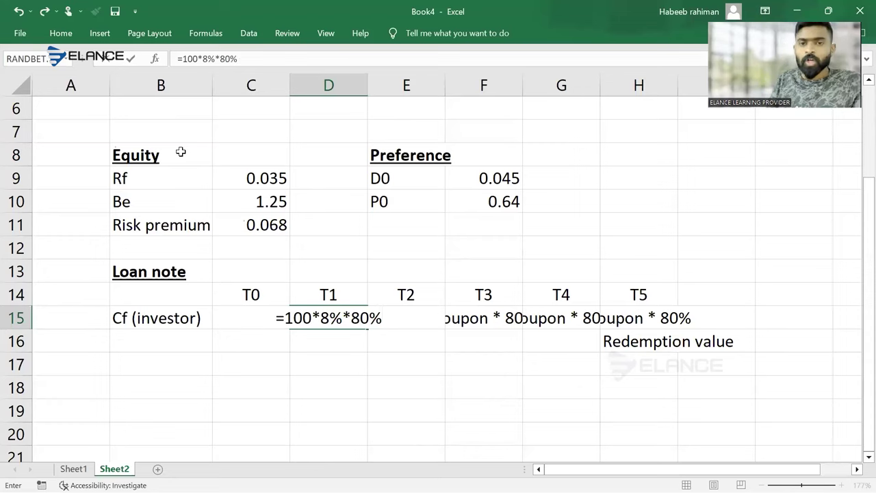
- Commit =100*8%*80% as the loan note's T1 cash flow and copy it across T2 to T5
key(Return)
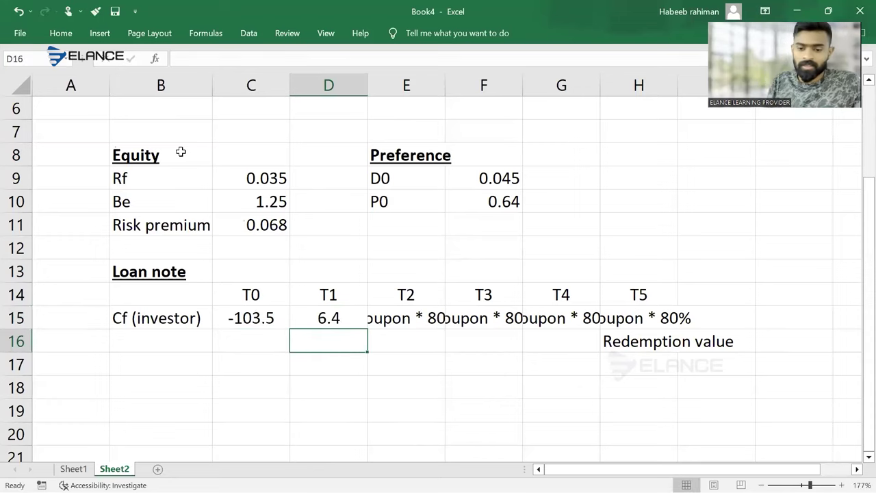
key(Up)
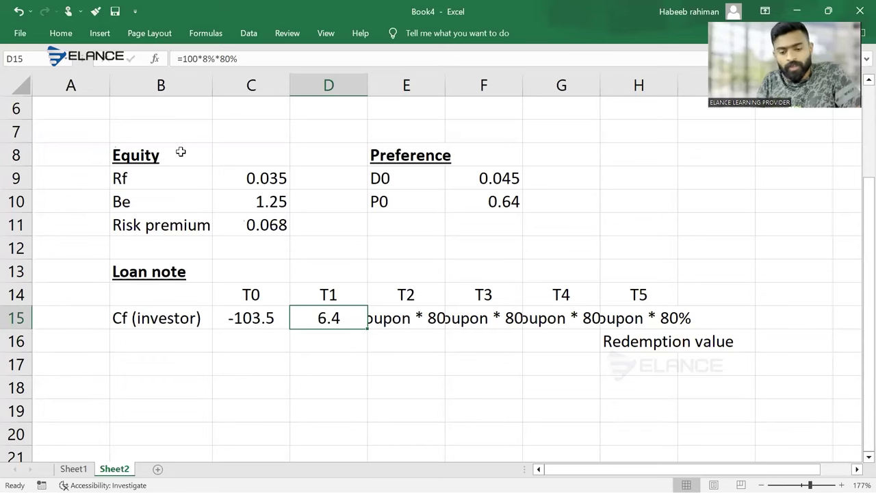
key(ctrl+c)
key(Right)
key(shift+Right)
key(shift+Right)
key(shift+Right)
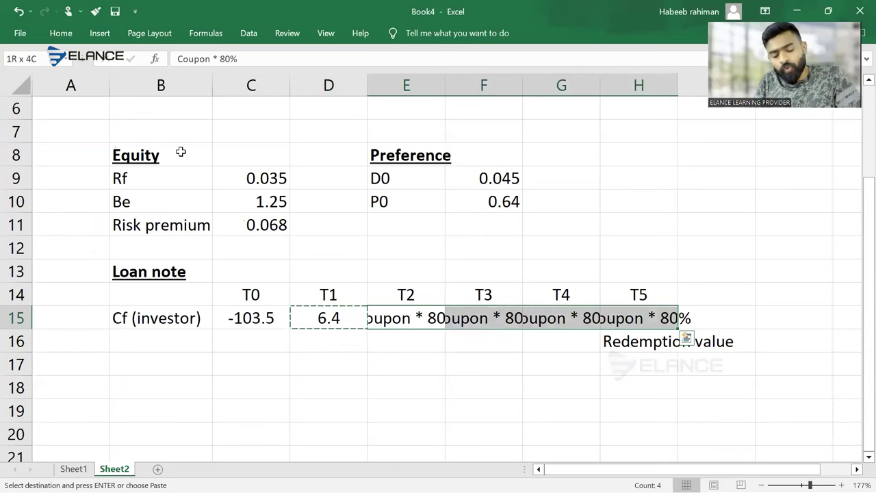
key(ctrl+v)
key(Left)
key(shift+Right)
key(shift+Right)
key(shift+Right)
key(shift+Right)
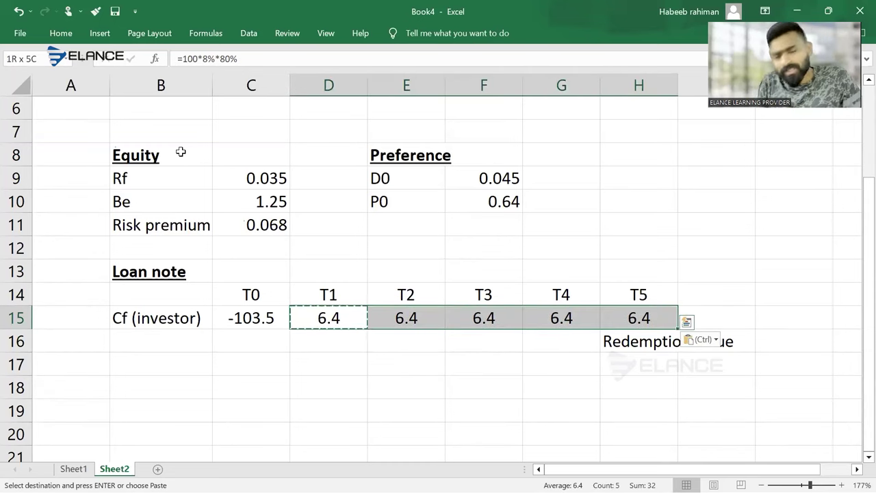
- Switch to the question PDF and underline the loan notes' redemption terms at a 10% premium to nominal value
key(Left)
key(Right)
key(Right)
key(Right)
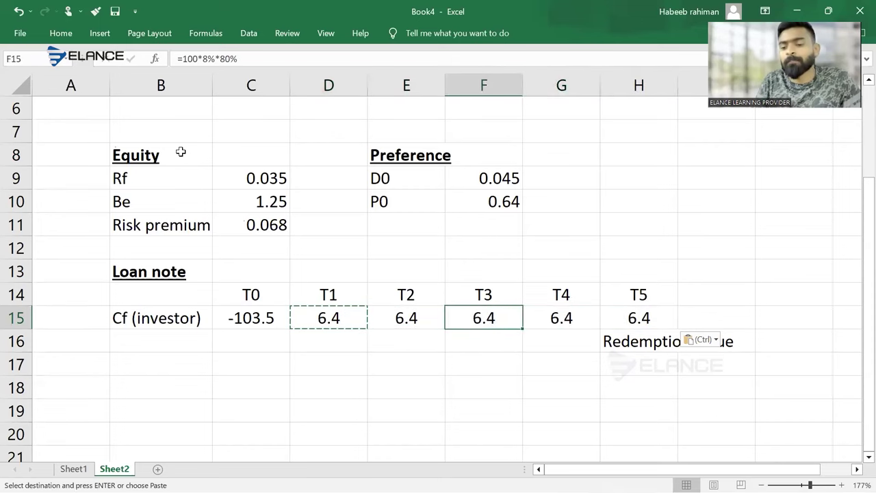
key(Right)
key(Right)
key(Down)
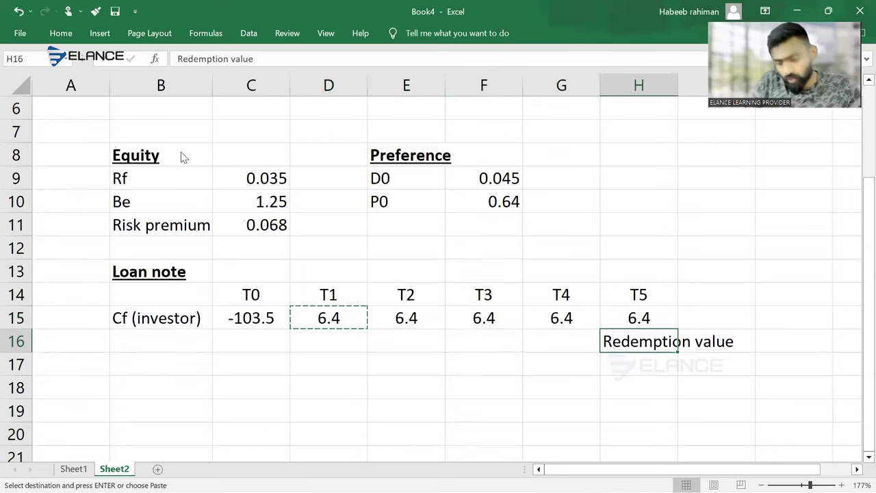
key(alt+Tab)
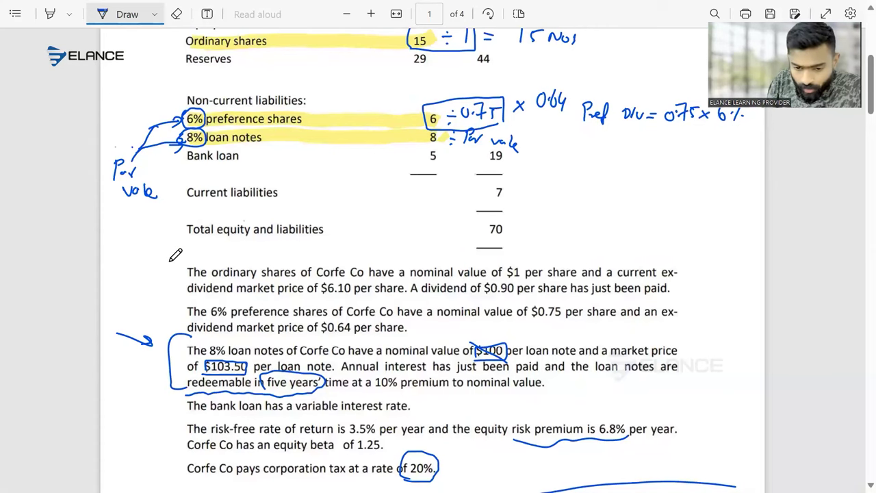
scroll(176, 255, down, 2)
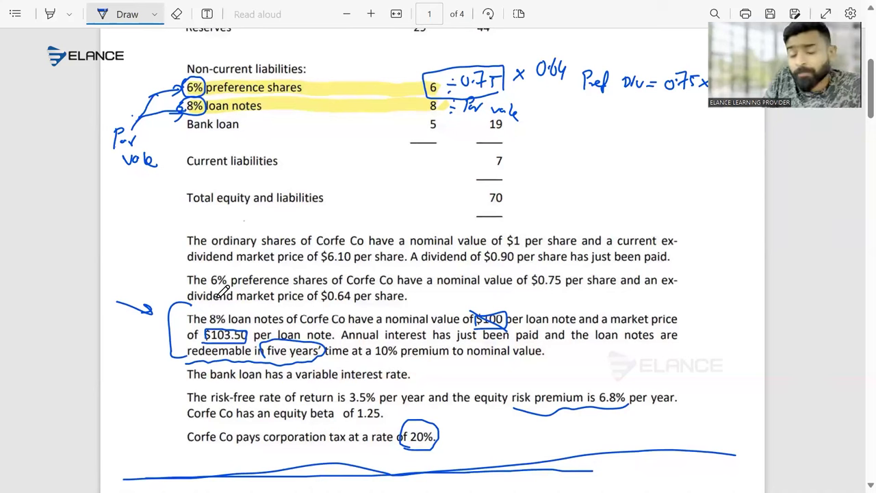
mouse_move(327, 356)
mouse_down()
mouse_move(544, 368)
mouse_move(558, 332)
mouse_move(470, 338)
mouse_up()
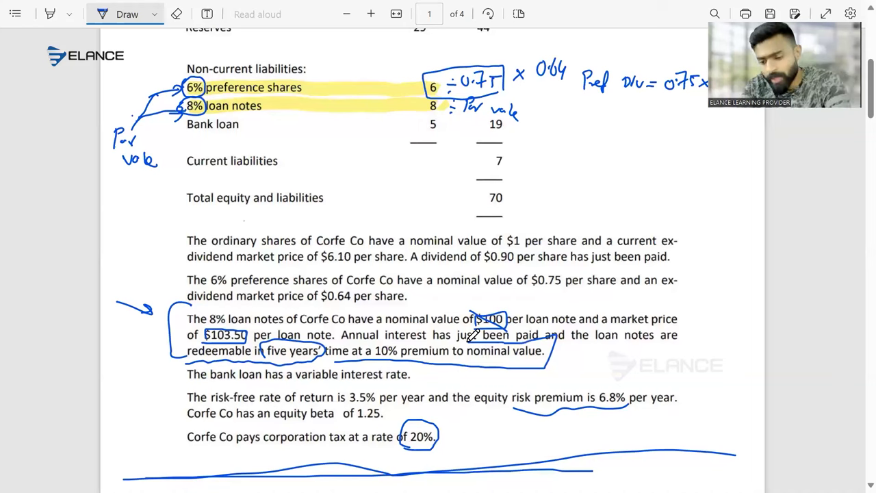
- Handwrite the redemption value working 100 + (100 × 10%) beside the loan notes paragraph, with a circled 110 above it
mouse_move(576, 345)
mouse_down()
mouse_move(576, 360)
mouse_move(604, 351)
mouse_move(631, 358)
mouse_up()
mouse_move(626, 351)
mouse_down()
mouse_move(625, 368)
mouse_move(733, 388)
mouse_move(712, 393)
mouse_up()
drag(710, 308, 711, 337)
mouse_move(723, 317)
mouse_down()
mouse_move(722, 334)
mouse_move(756, 316)
mouse_up()
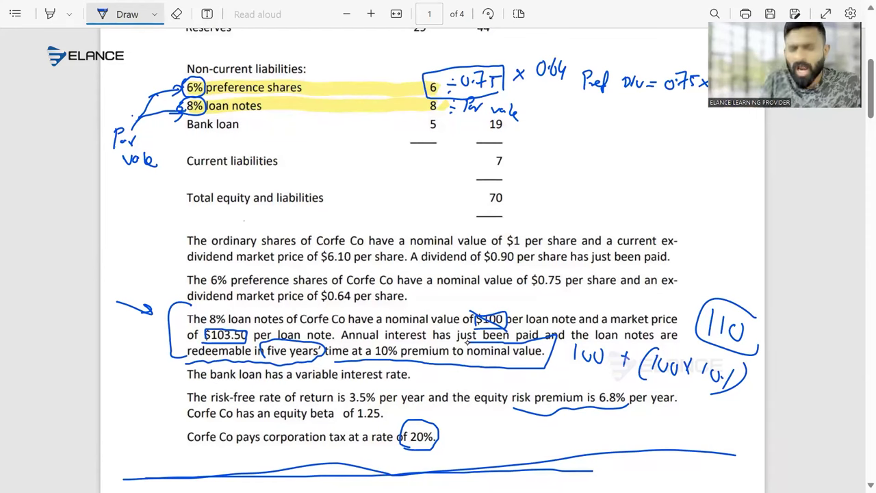
- Switch back to the Excel workbook and add the 110 redemption value to the T5 cash flow, giving =100*8%*80%+110
key(alt+Tab)
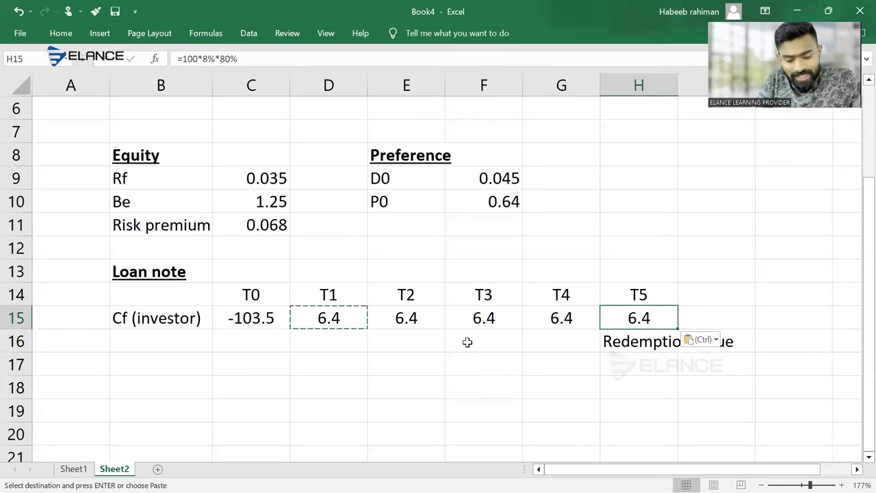
key(F2)
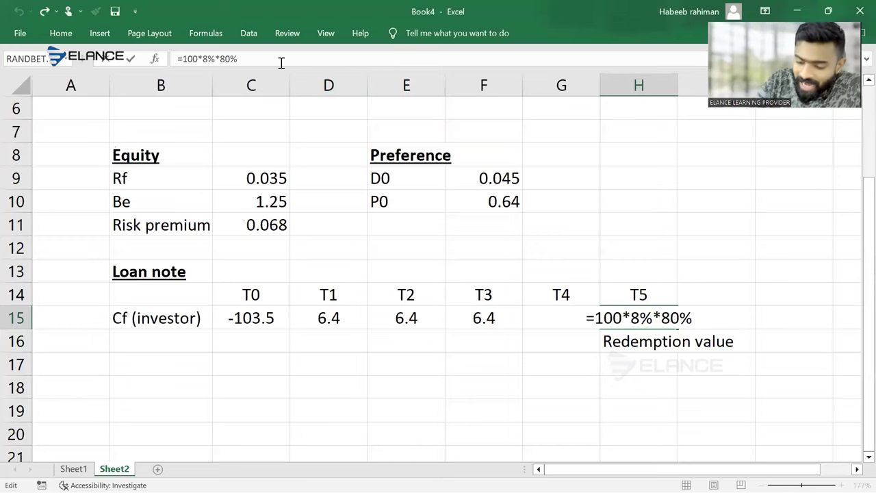
text(+)
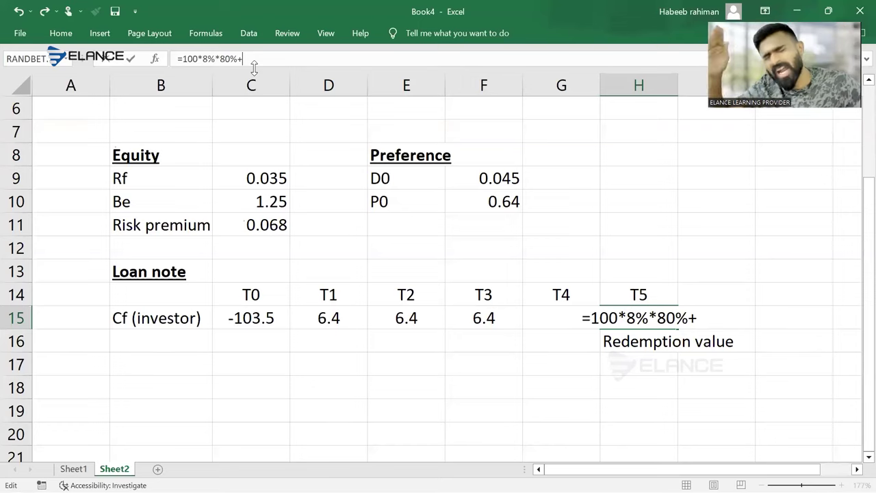
text(110)
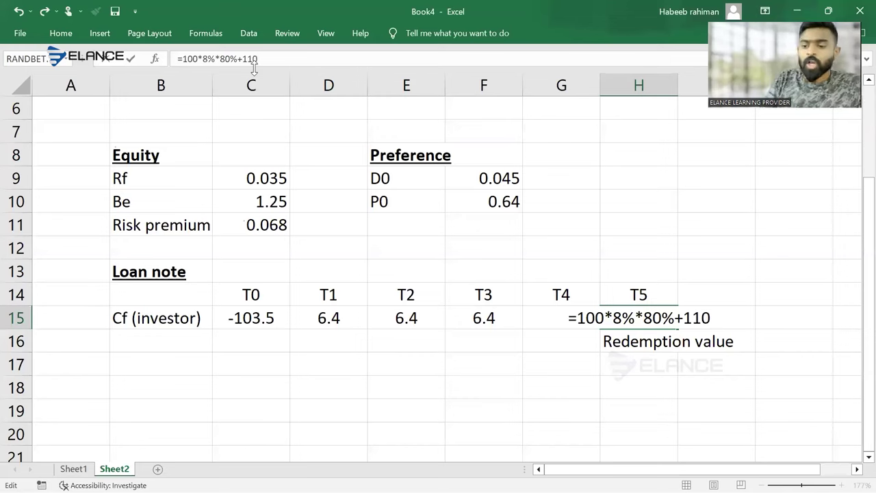
key(Return)
- Clear the loan note's investor cash flows from T0 to T5 and undo the clearing
key(Up)
key(Left)
key(Left)
key(Left)
key(Left)
key(Left)
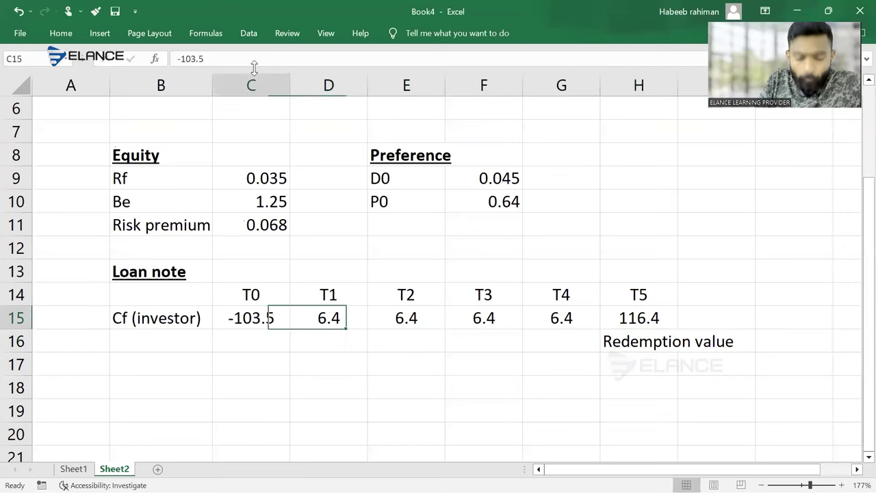
key(Left)
key(ctrl+shift+Right)
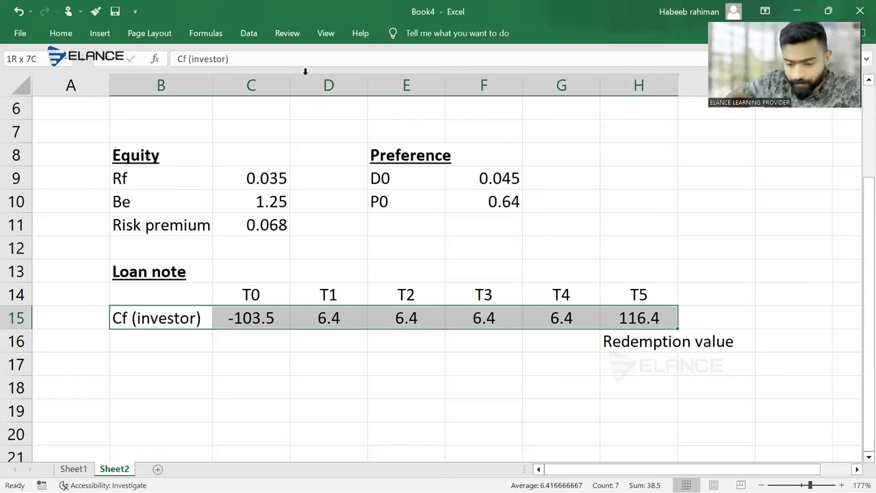
key(Down)
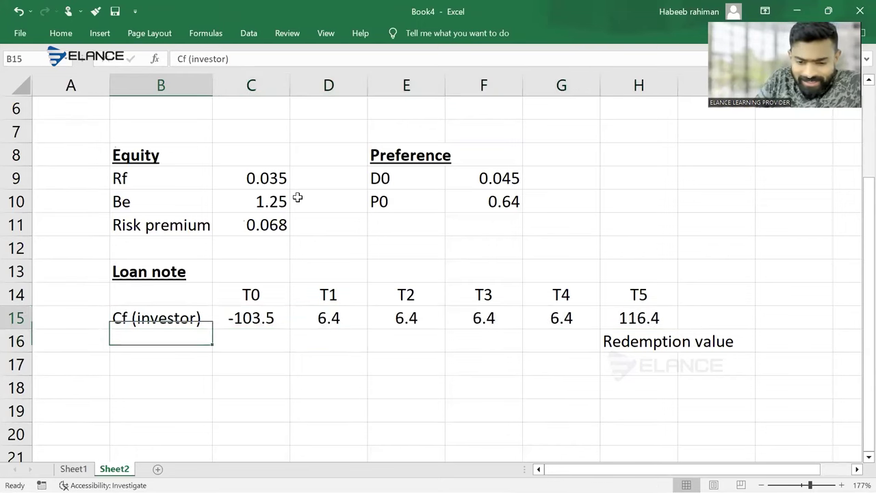
key(Up)
key(Right)
key(ctrl+v)
key(Delete)
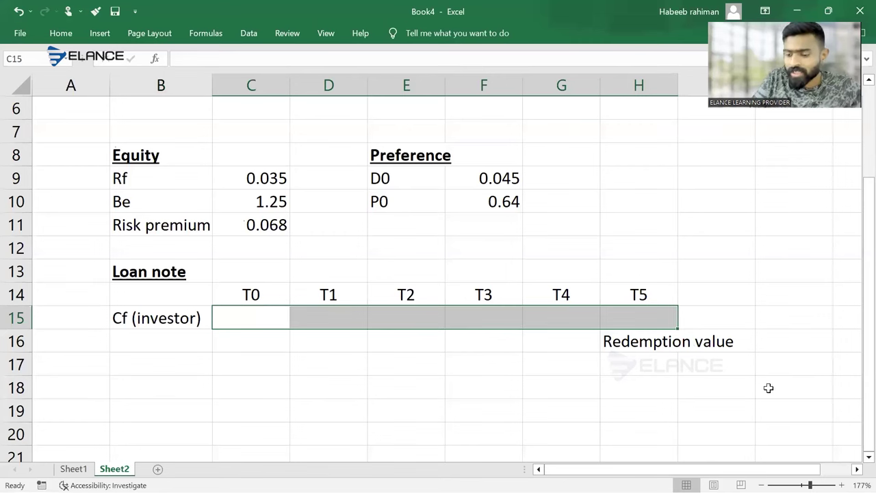
click(810, 430)
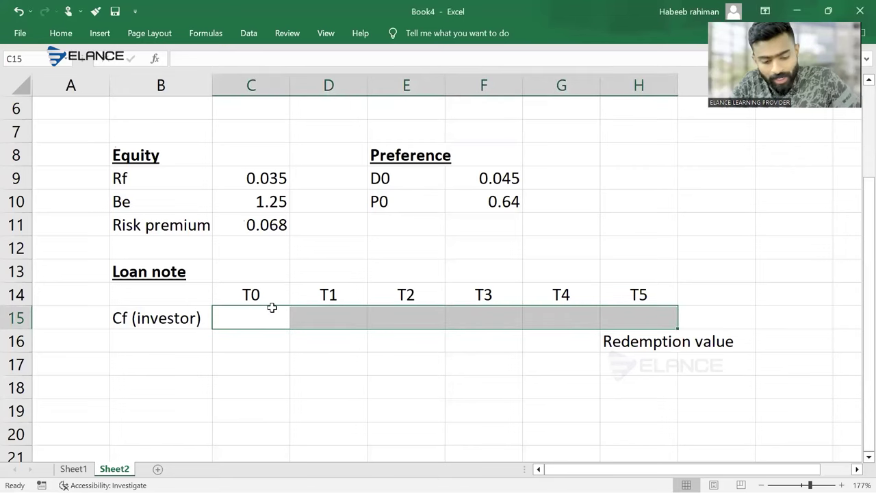
key(ctrl+z)
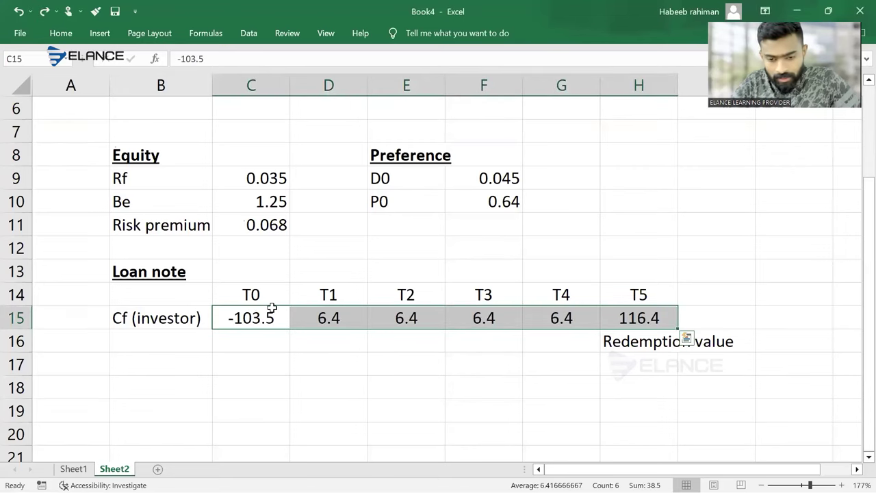
click(319, 363)
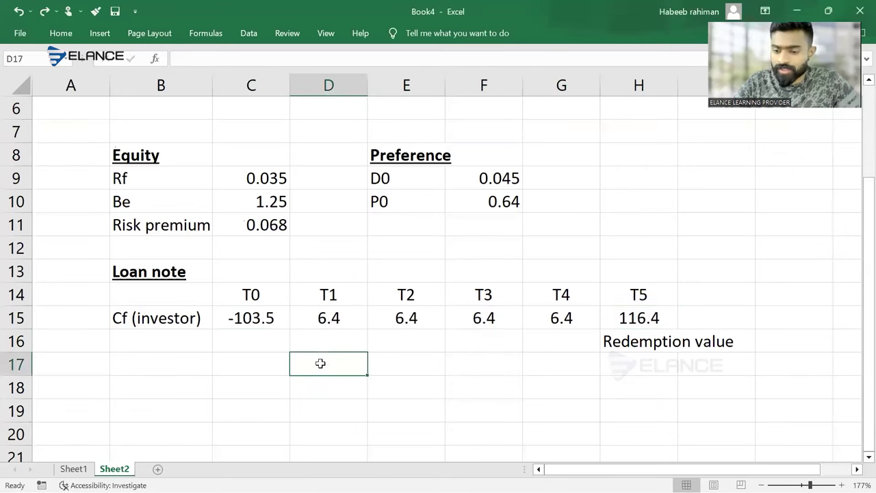
click(236, 320)
drag(236, 320, 236, 321)
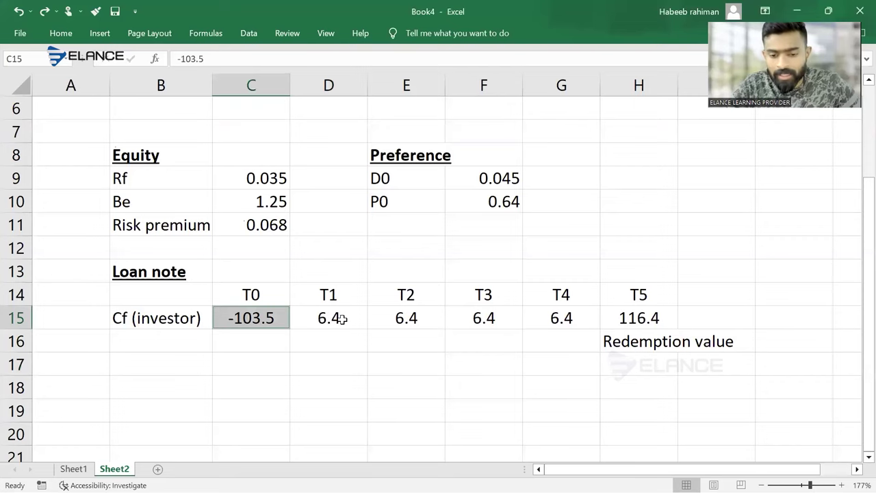
key(ctrl+shift+Right)
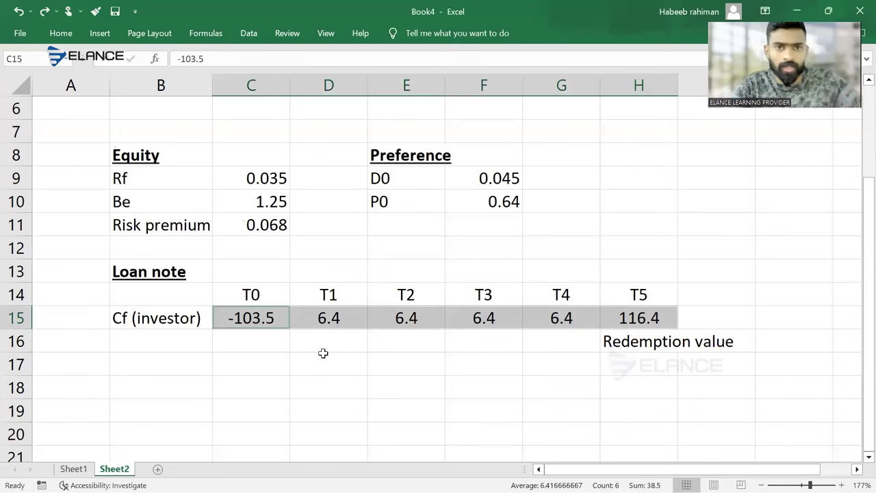
- Calculate Kd Loan note in C4 with an IRR formula over the T0 to T5 cash flows, =IRR(C15:H15)
scroll(323, 353, up, 3)
ctrl+scroll(323, 353, down, 3)
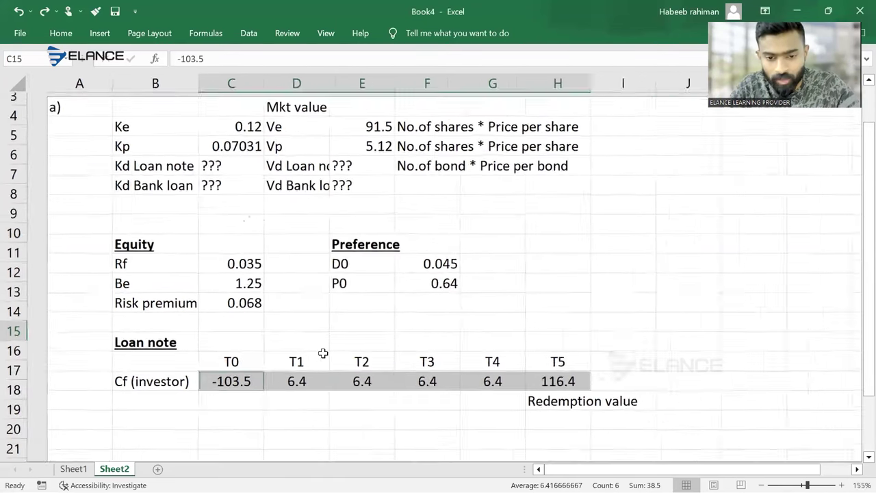
click(202, 158)
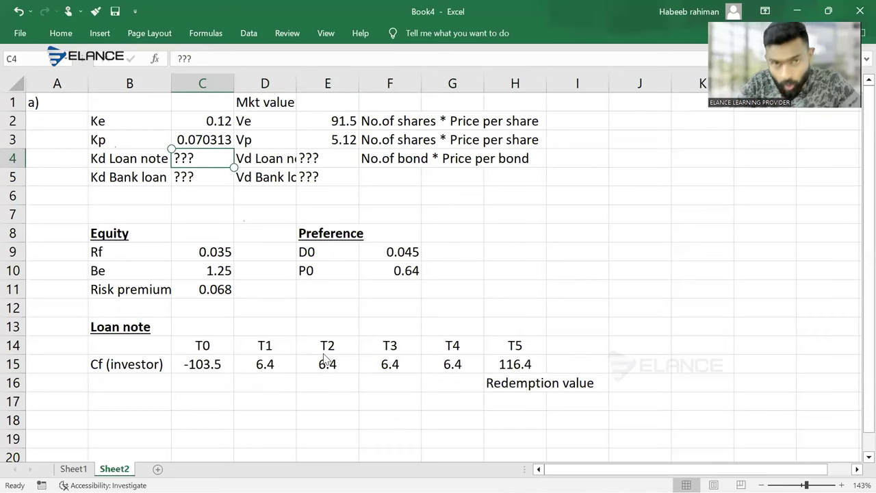
text(=irr)
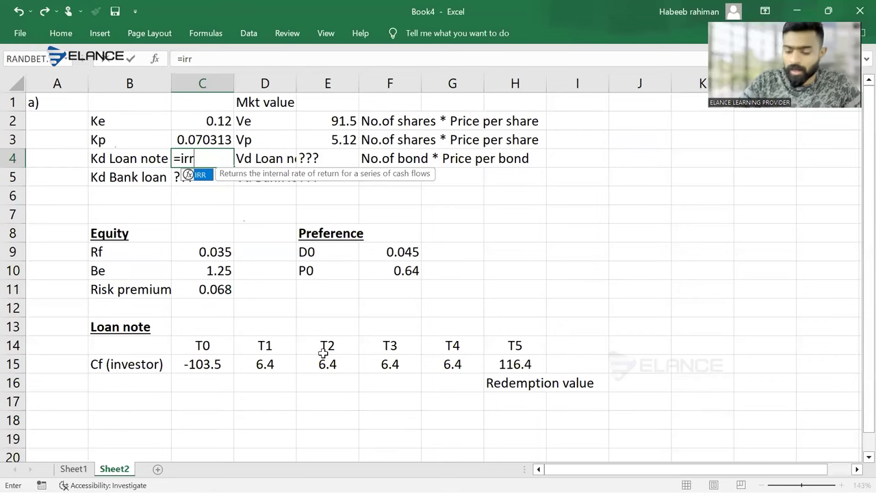
text(()
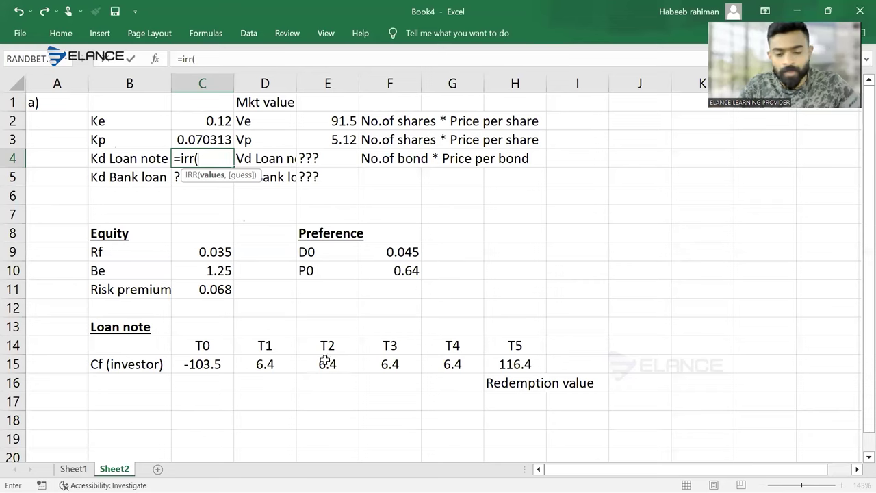
click(210, 366)
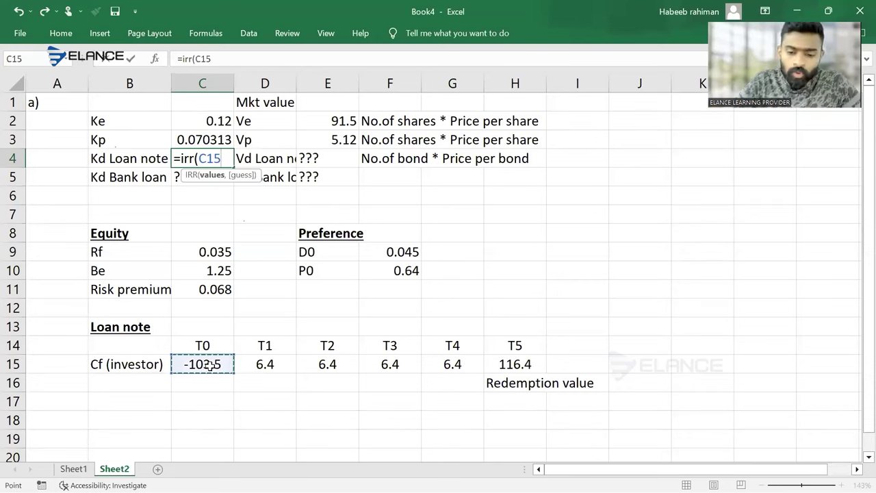
key(shift+Right)
key(shift+Right)
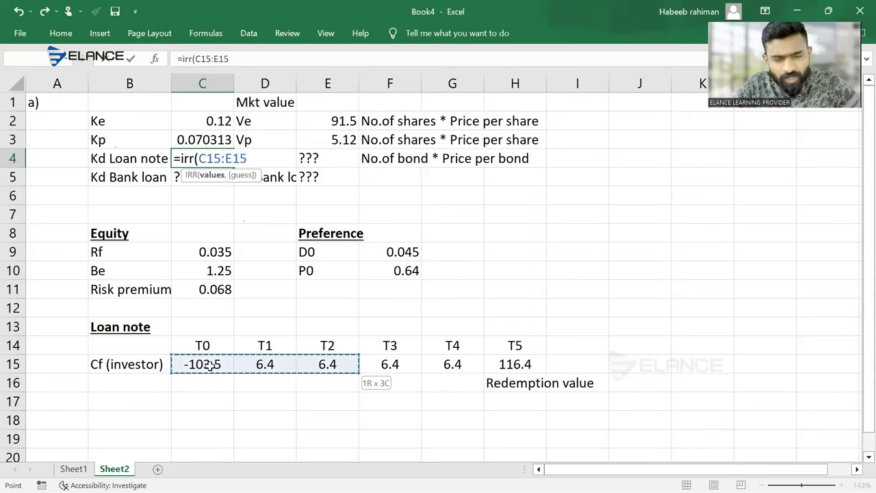
key(shift+Right)
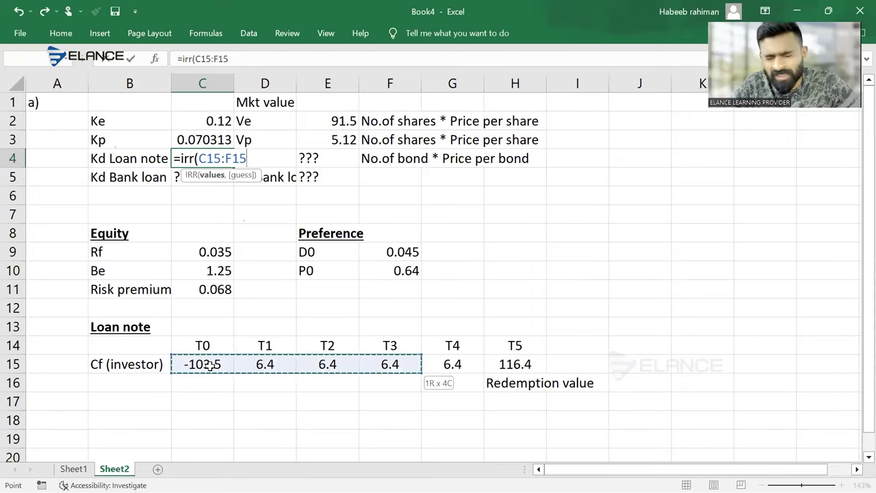
key(shift+Right)
key(shift+Right)
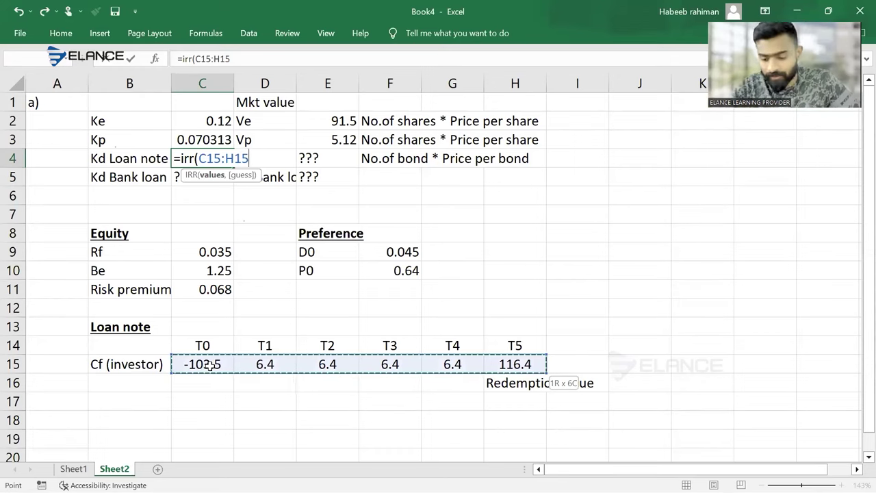
text())
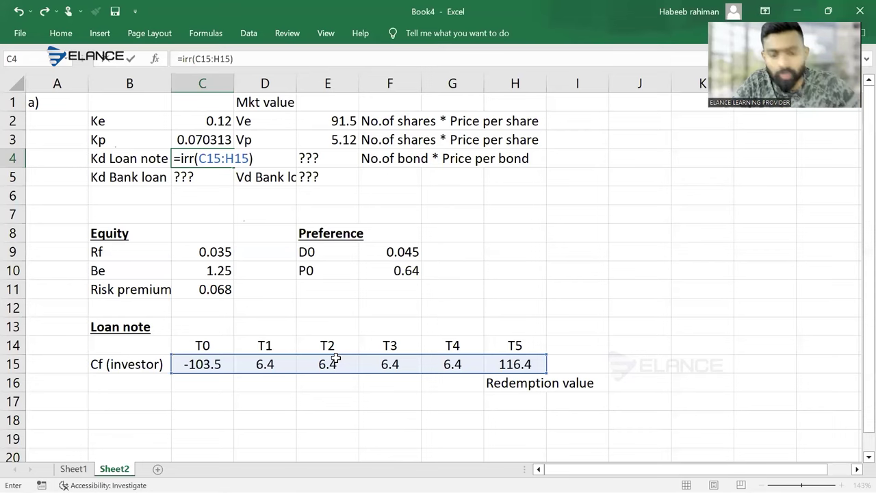
key(Return)
- Format the Kd Loan note percentage to show two decimal places
key(Up)
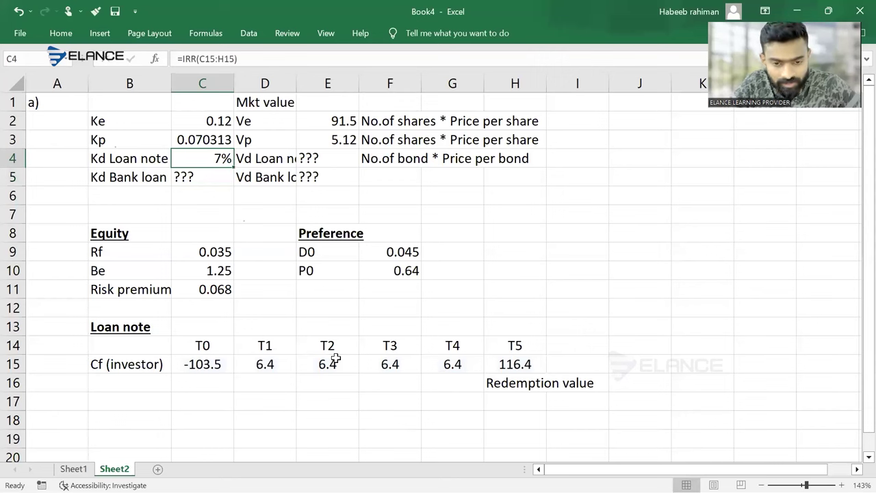
click(67, 36)
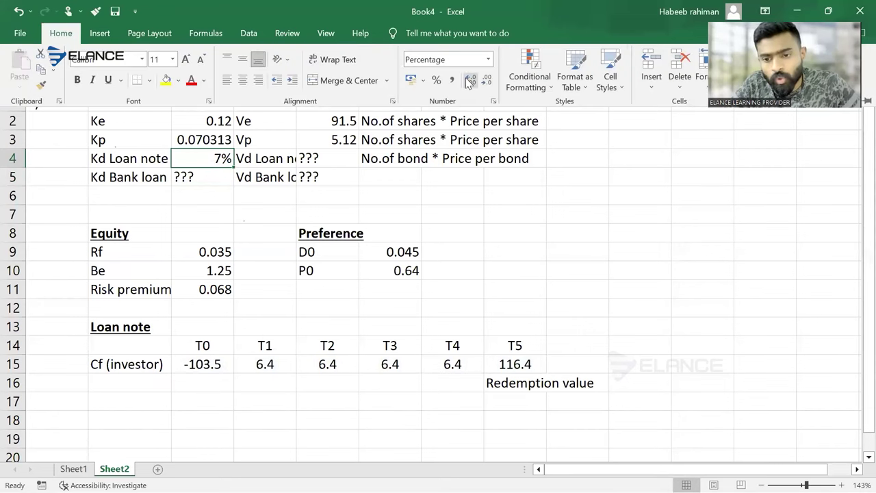
click(471, 80)
click(471, 79)
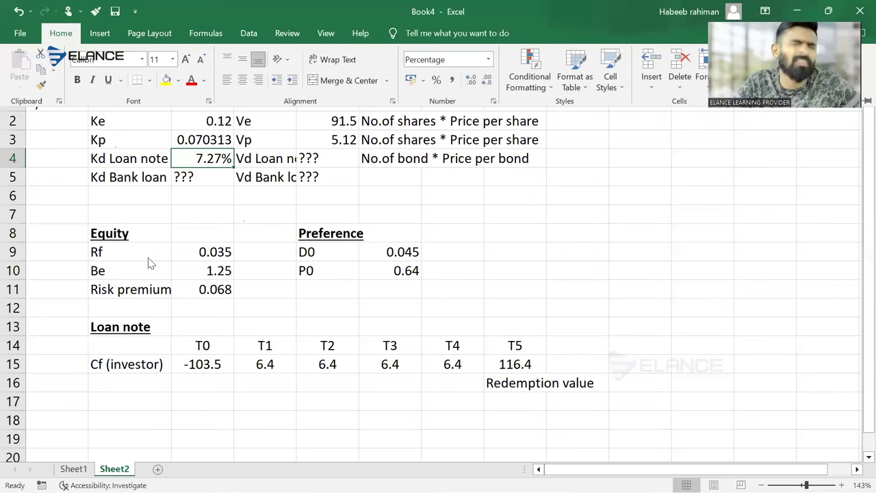
- Reduce the Kd Loan note percentage in C4 to no decimal places and restore its two decimal places
click(487, 80)
click(488, 80)
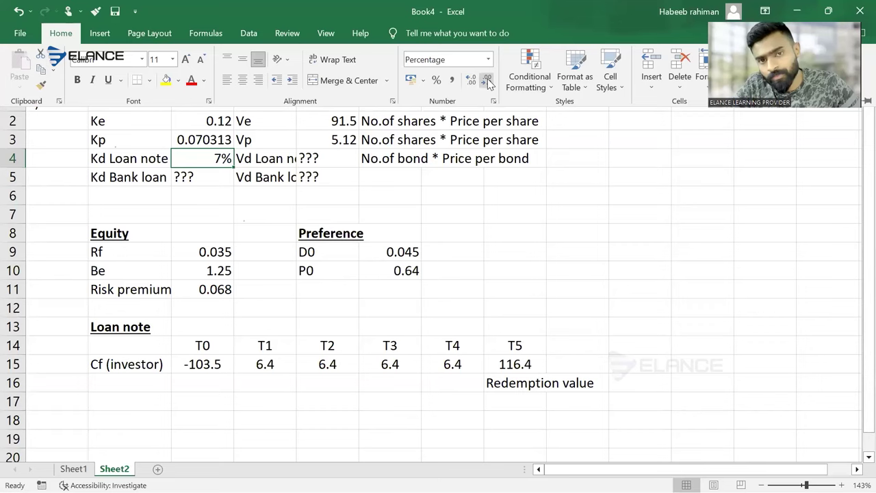
click(471, 80)
click(471, 80)
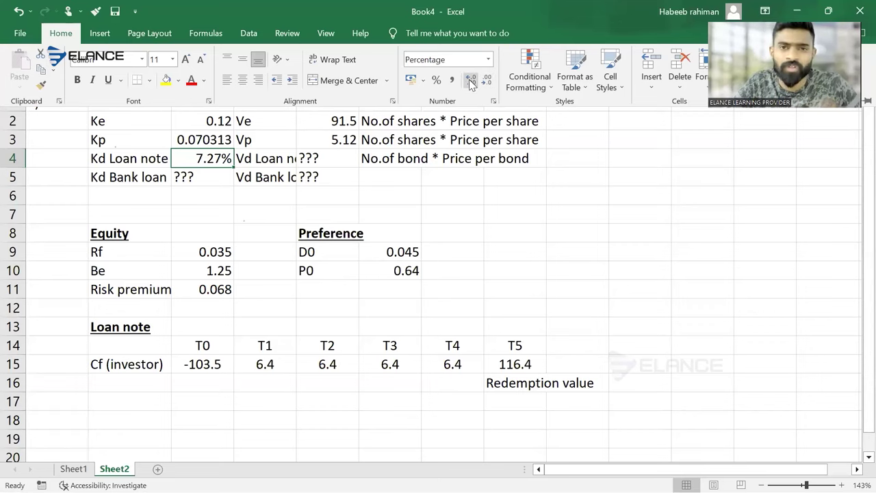
- Inspect the cash flow range used by the Kd Loan note IRR formula in C4
click(397, 210)
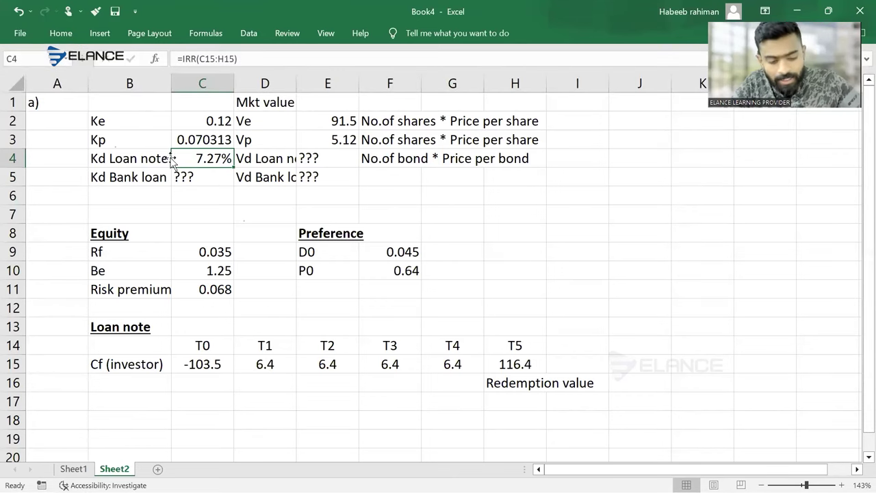
key(F2)
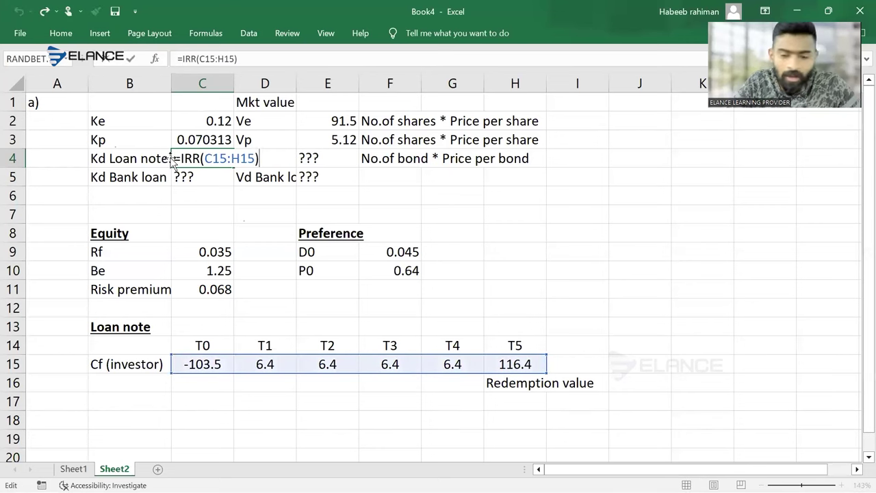
key(Return)
- Check the loan note figures in the question PDF in Edge, return to Excel and start the Vd Loan note formula in E4
key(Up)
key(Up)
key(Right)
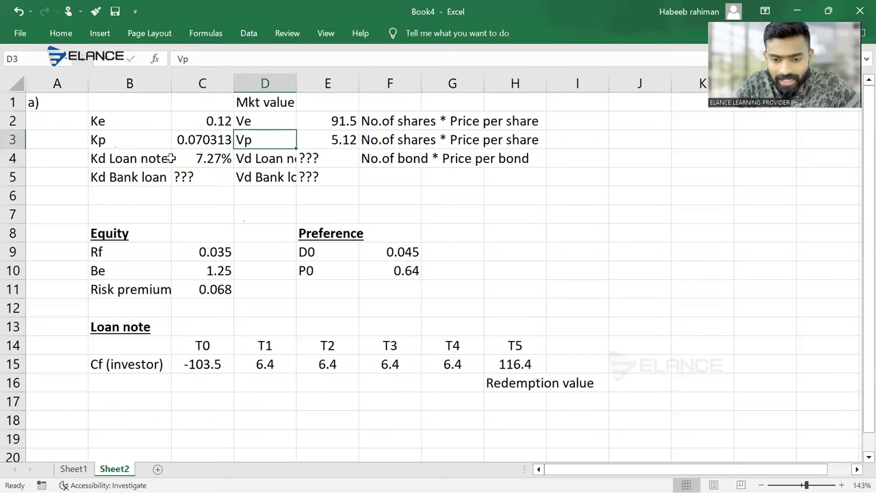
key(Down)
key(Right)
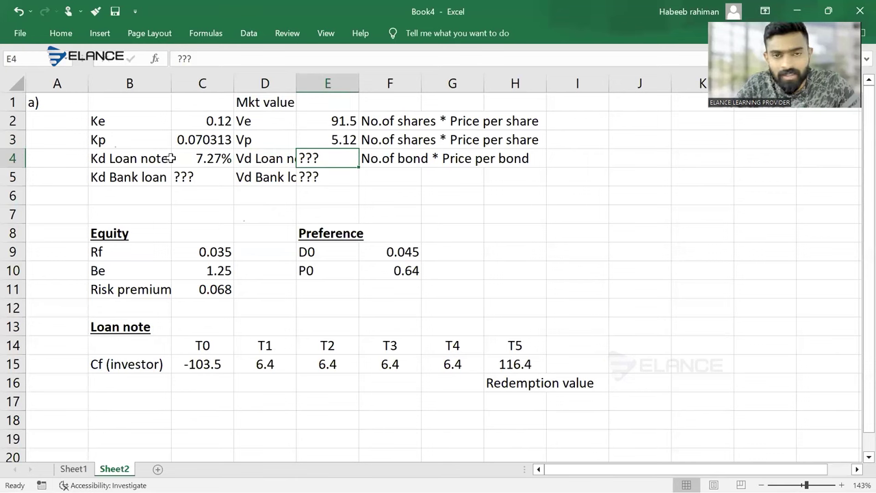
key(alt+Tab)
key(alt+Tab)
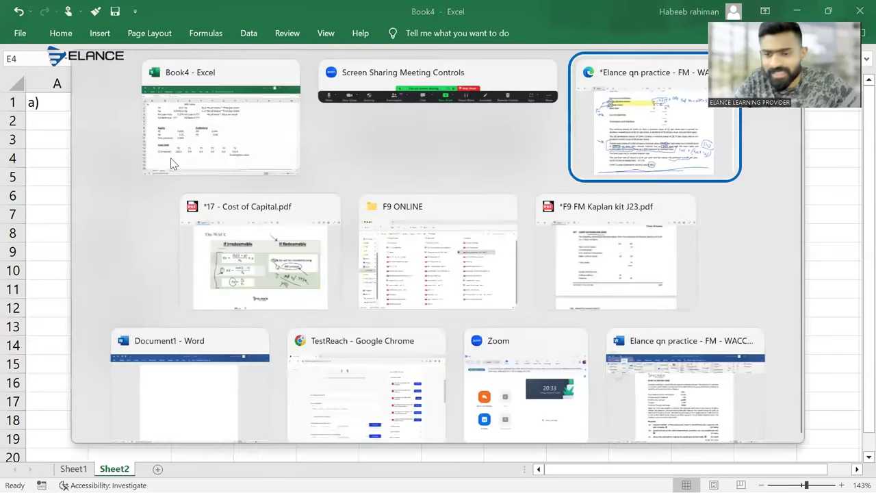
scroll(365, 101, up, 3)
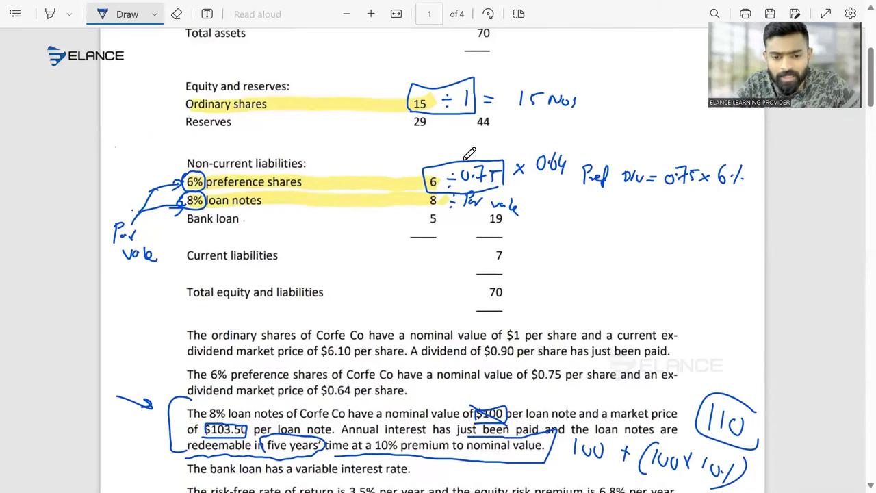
scroll(405, 226, down, 1)
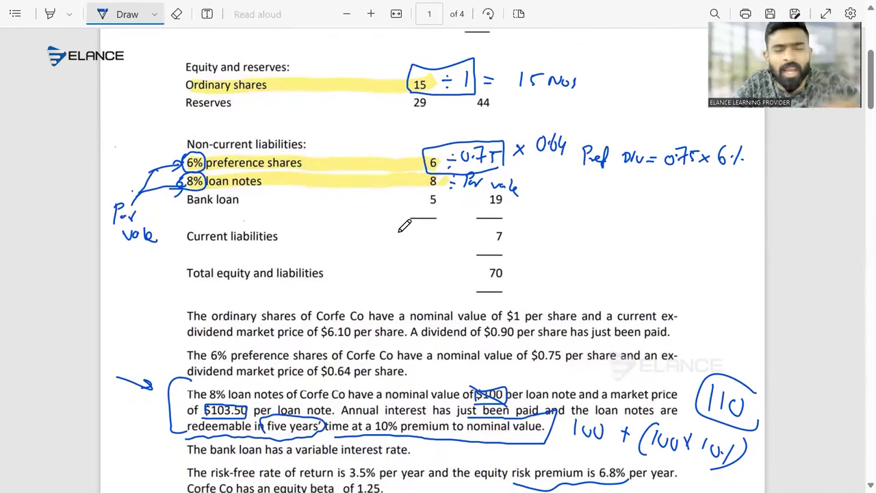
key(alt+Tab)
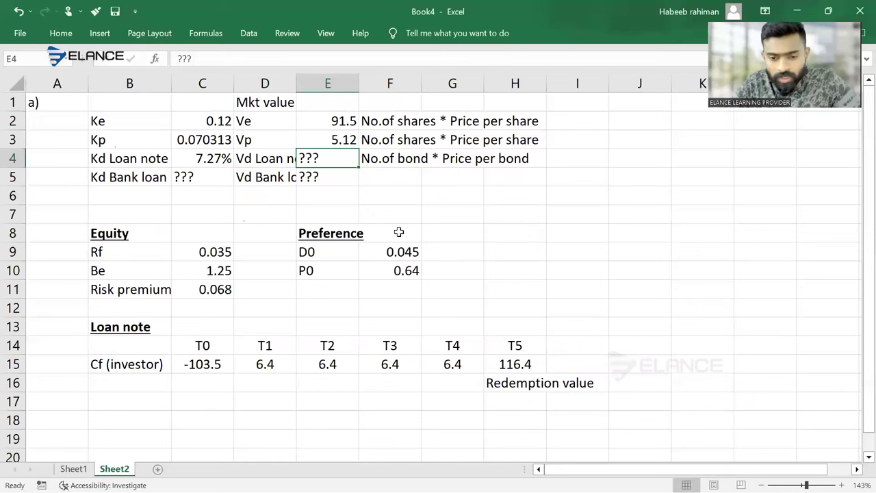
text(=)
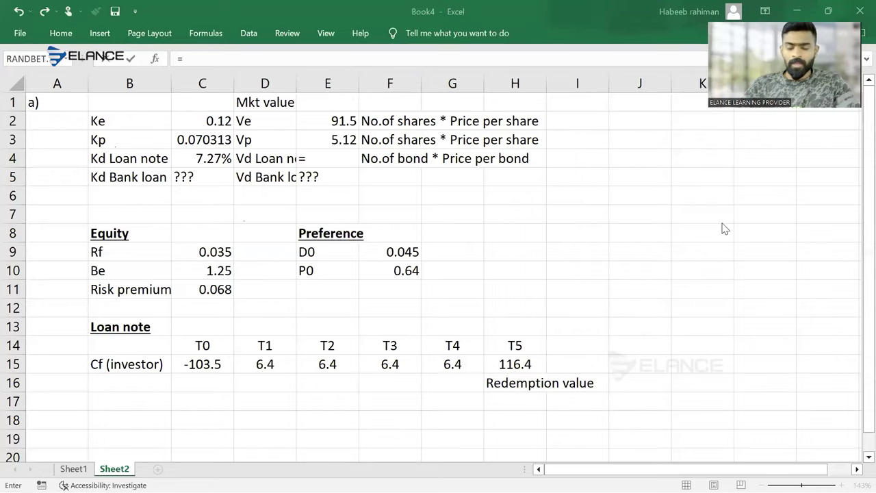
- Switch to the question PDF, box the loan notes balance of 8 and replace the handwritten par value divisor with 100
key(alt+Tab)
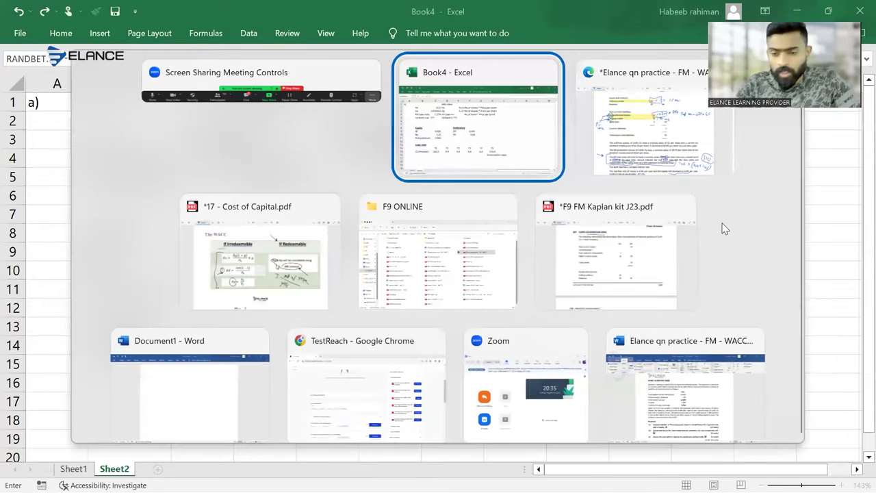
key(alt+Tab)
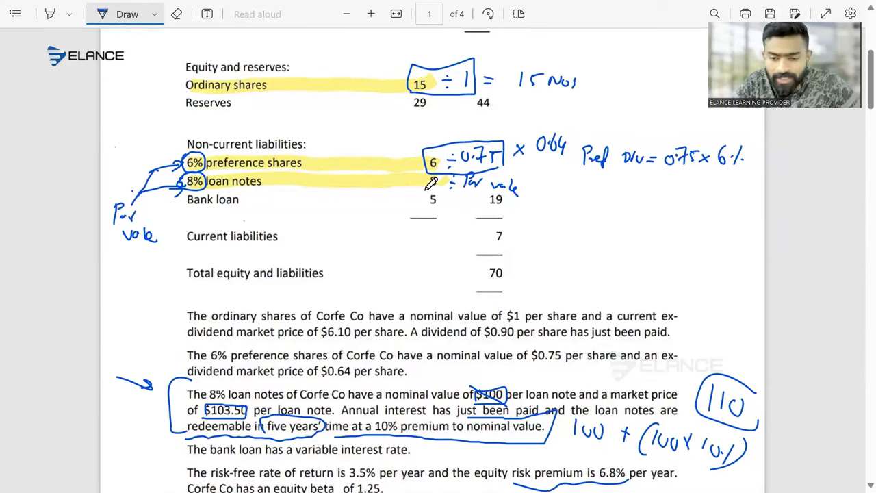
drag(427, 180, 436, 175)
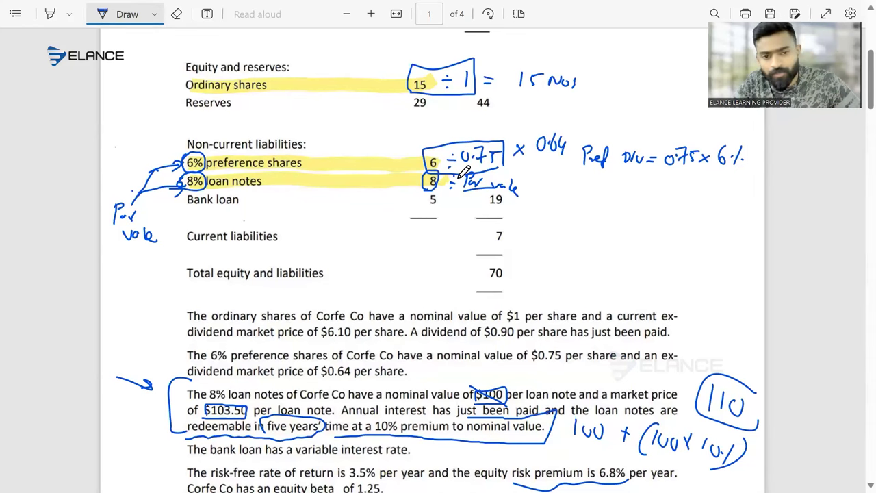
drag(515, 188, 463, 175)
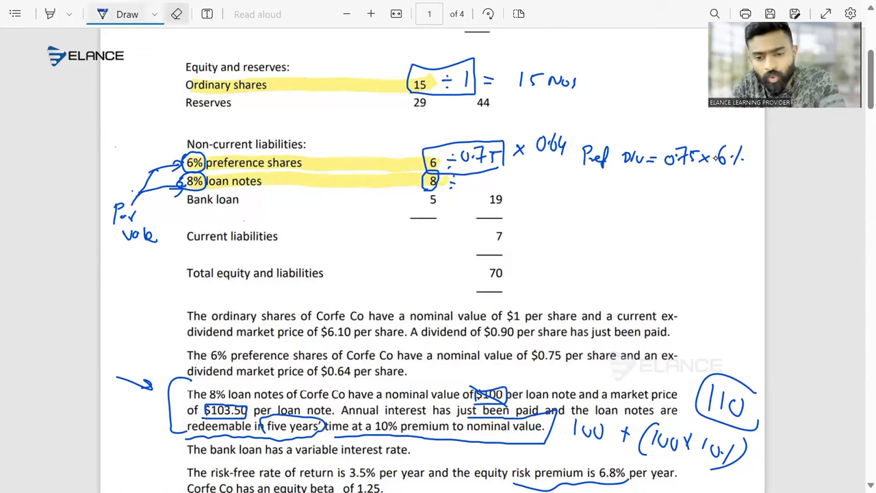
click(126, 14)
mouse_move(472, 177)
mouse_down()
mouse_move(473, 189)
mouse_move(489, 177)
mouse_move(482, 188)
mouse_move(442, 195)
mouse_move(414, 171)
mouse_move(496, 169)
mouse_up()
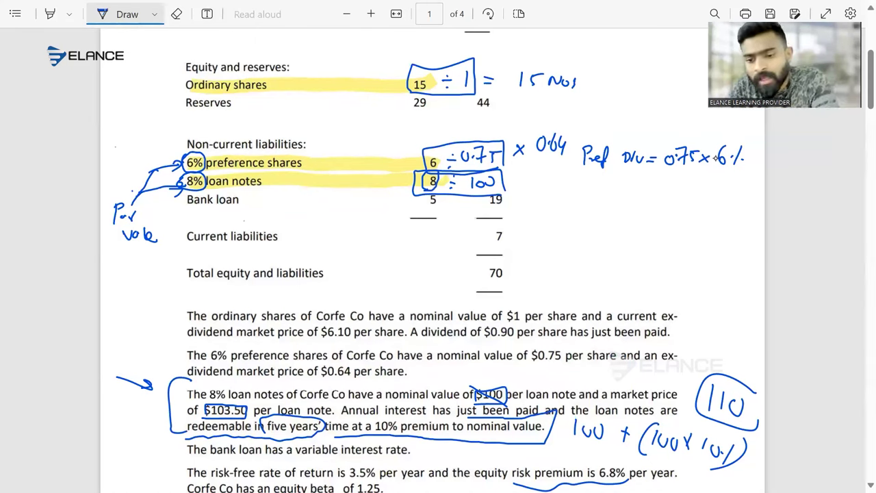
- Handwrite × 103.5 after the loan notes' 8 ÷ 100 and mark the $103.50 market price with an arrow
mouse_move(516, 176)
mouse_down()
mouse_move(526, 189)
mouse_move(512, 188)
mouse_up()
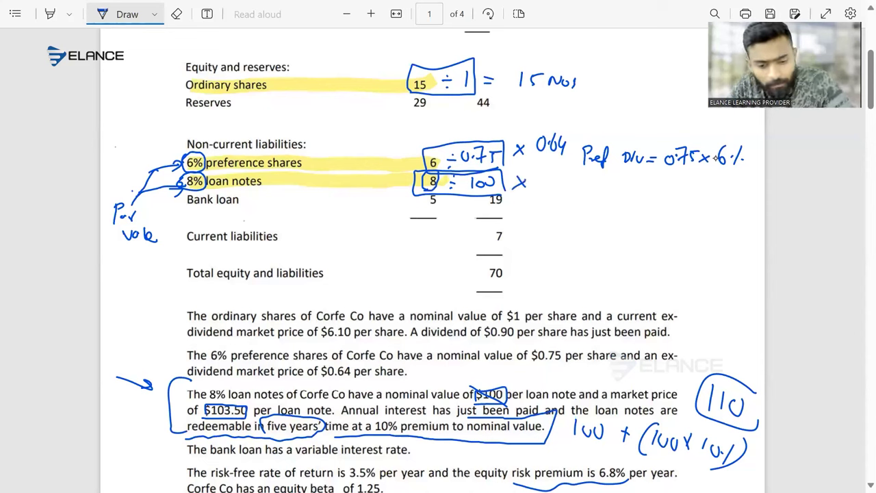
drag(175, 386, 204, 413)
drag(538, 172, 538, 194)
drag(546, 180, 551, 187)
mouse_move(556, 176)
mouse_down()
mouse_move(557, 189)
mouse_move(566, 189)
mouse_up()
mouse_move(574, 177)
mouse_down()
mouse_move(573, 187)
mouse_move(589, 175)
mouse_up()
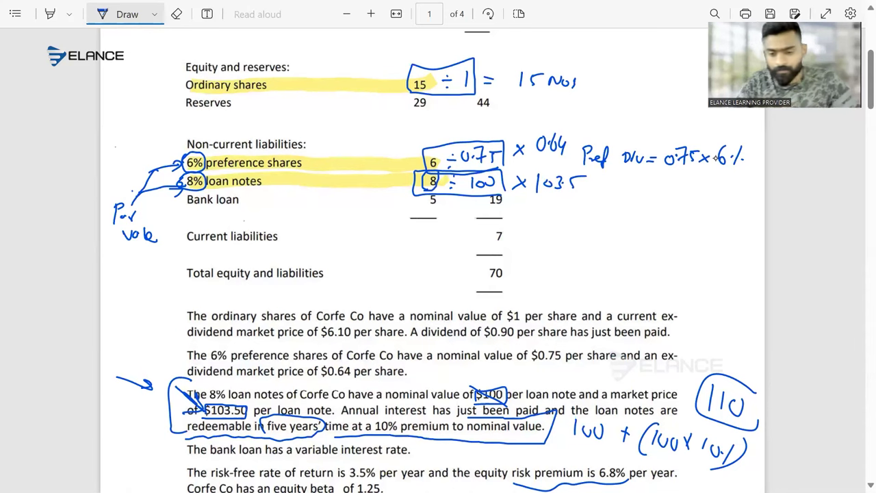
- Switch back to the Excel workbook and complete the Vd Loan note formula in E4 as =8/100*103.5
key(alt+Tab)
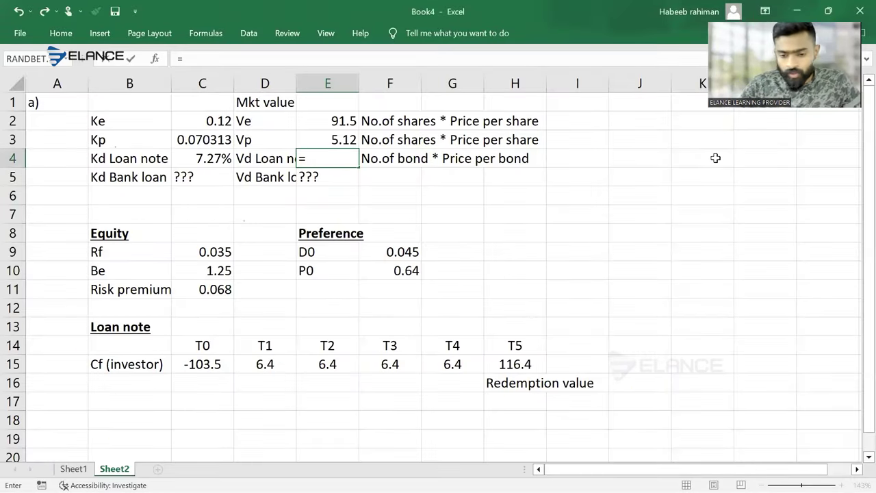
text(8)
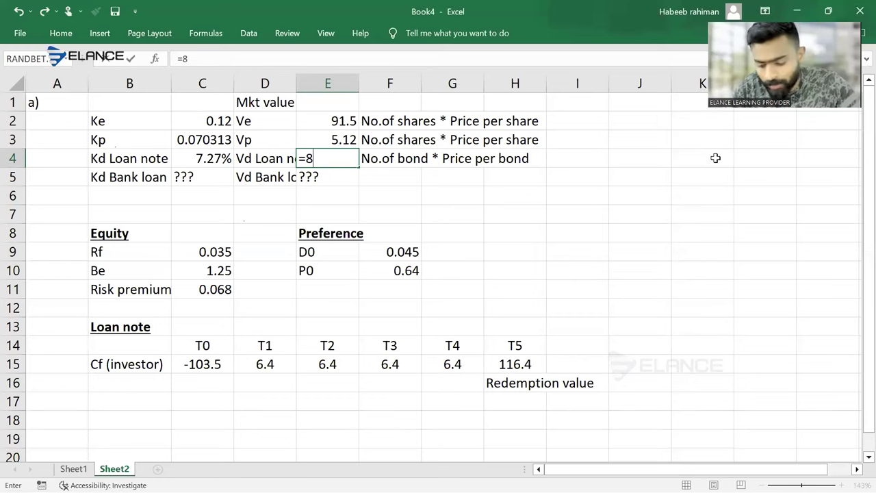
text(/103.5)
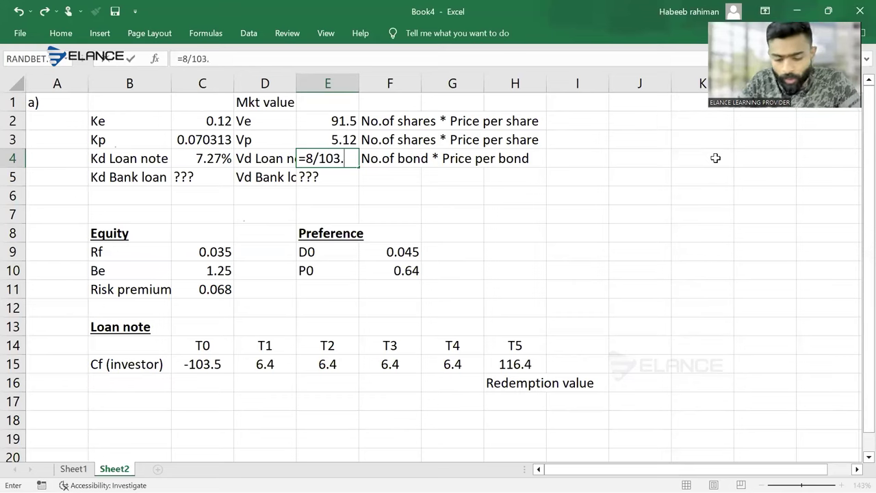
key(BackSpace)
key(BackSpace)
key(BackSpace)
text(0)
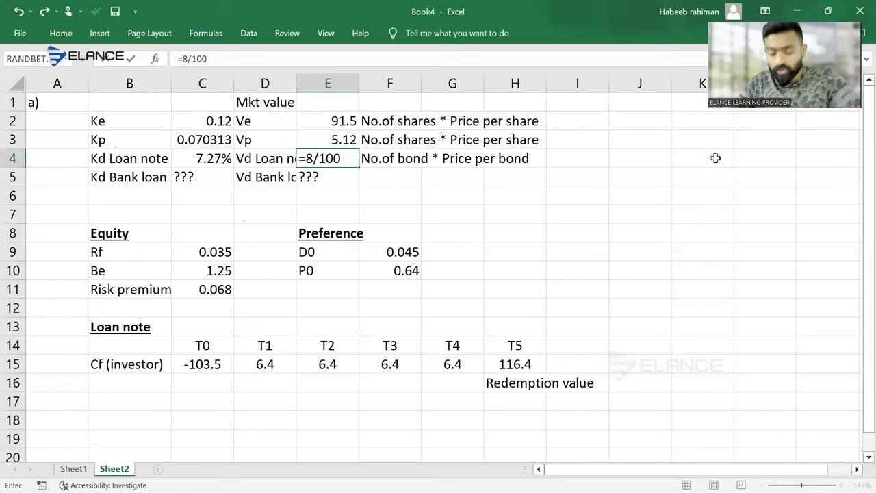
text(*)
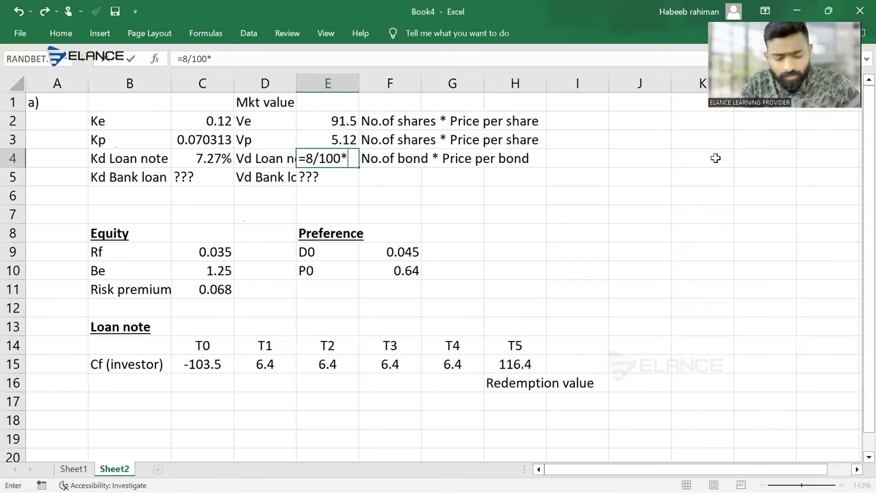
key(alt+Tab)
key(alt+Tab)
text(103.5)
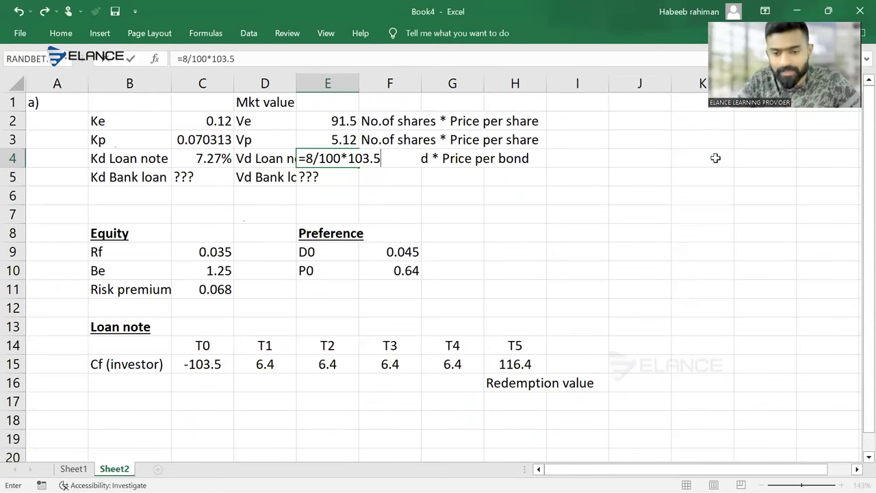
key(Return)
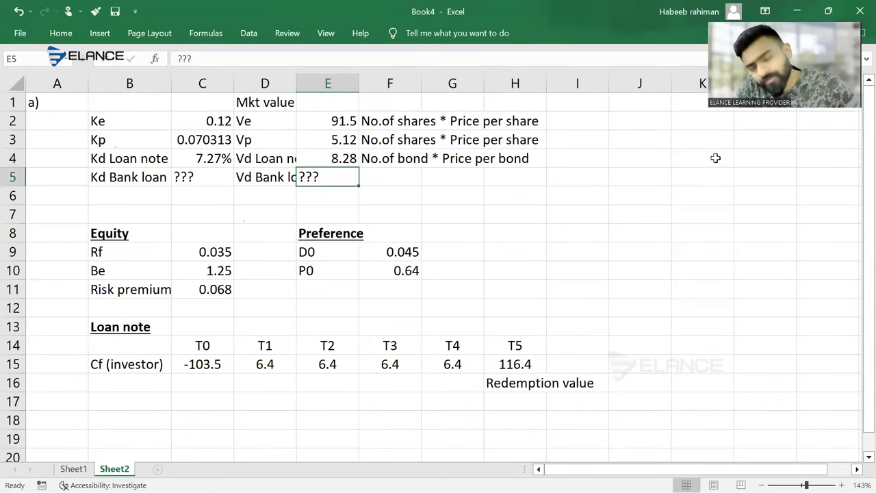
- Clear the ??? placeholders for Kd Bank loan in C5 and Vd Bank loan in E5
key(Left)
key(Left)
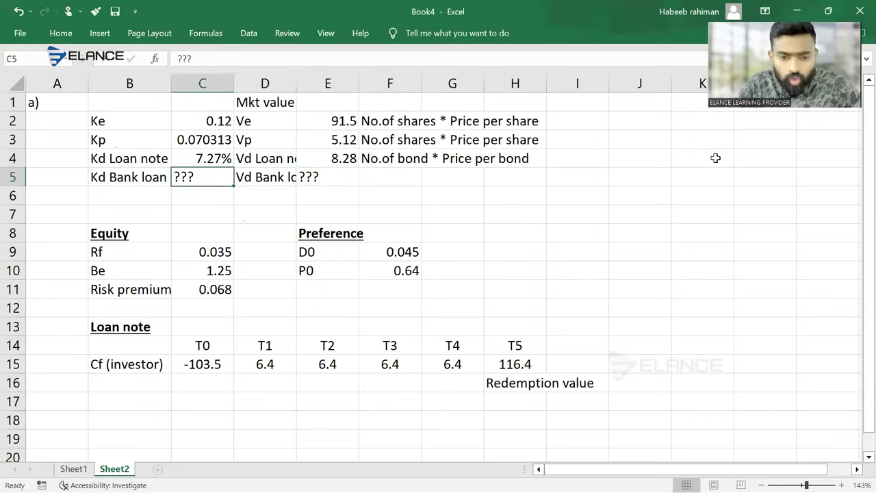
key(Delete)
key(Right)
key(Right)
key(Delete)
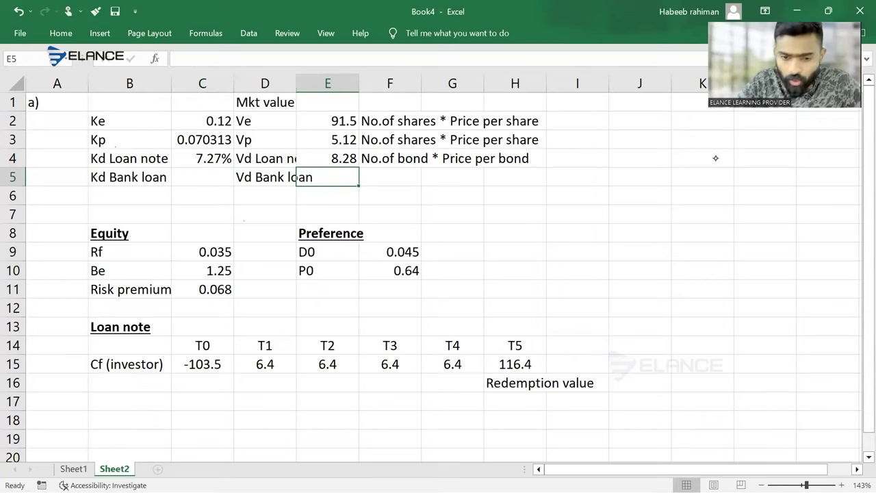
- Widen column D to fit its labels and make the Mkt value heading bold
double_click(296, 83)
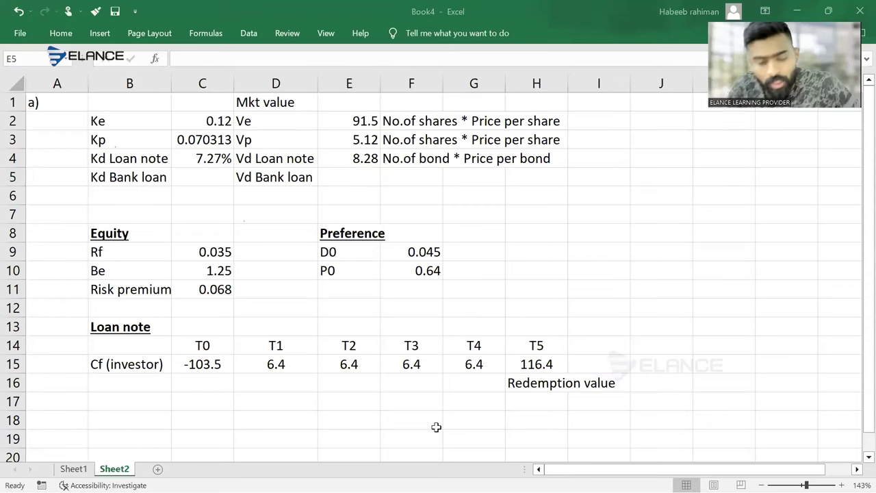
click(280, 99)
key(ctrl+b)
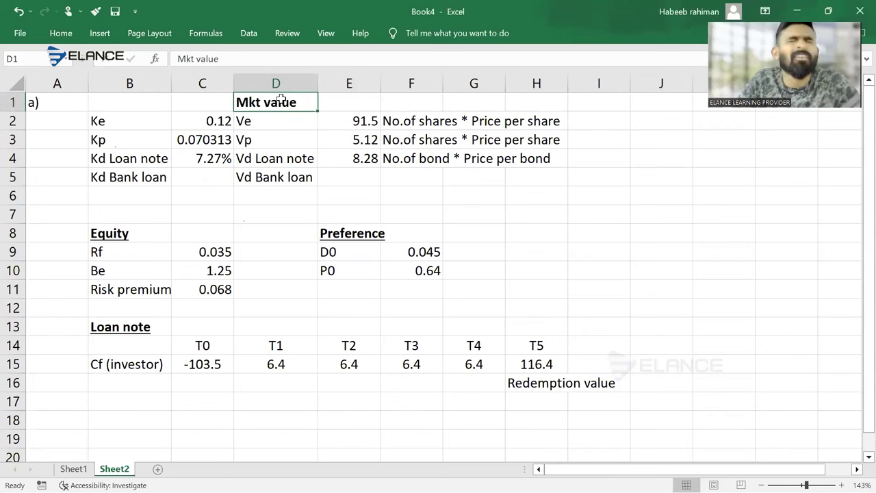
- Circle the bank loan balance of 5 in the question PDF, return to Excel and enter 5 for Vd Bank loan in E5
key(alt+Tab)
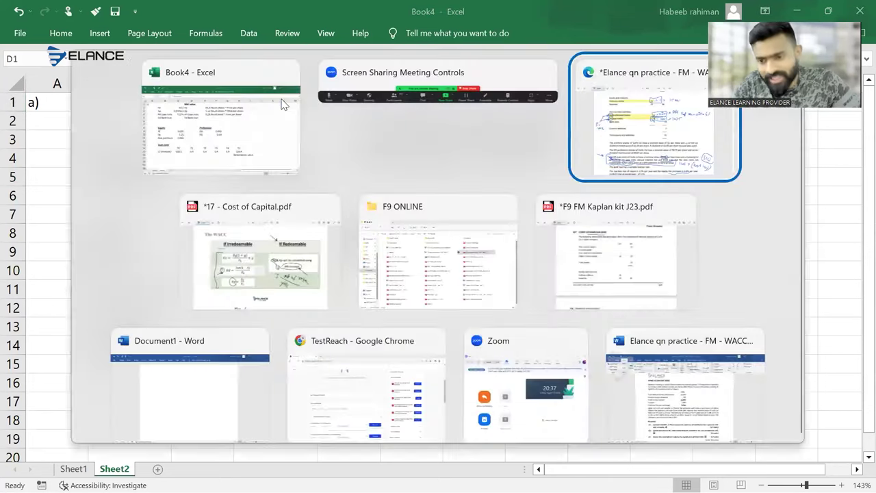
mouse_move(448, 208)
mouse_down()
mouse_move(414, 211)
mouse_move(409, 190)
mouse_move(450, 205)
mouse_move(424, 211)
mouse_move(441, 212)
mouse_move(434, 202)
mouse_up()
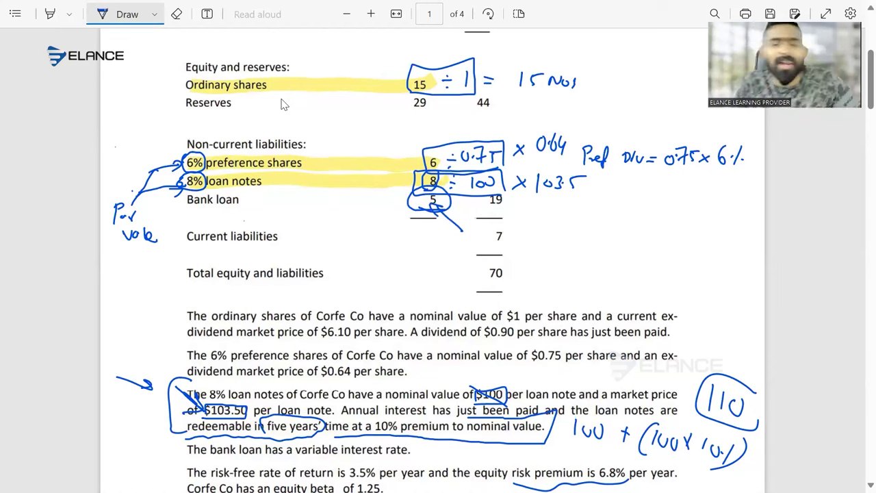
key(alt+Tab)
key(Down)
key(Right)
key(Down)
key(Down)
key(Down)
text(5)
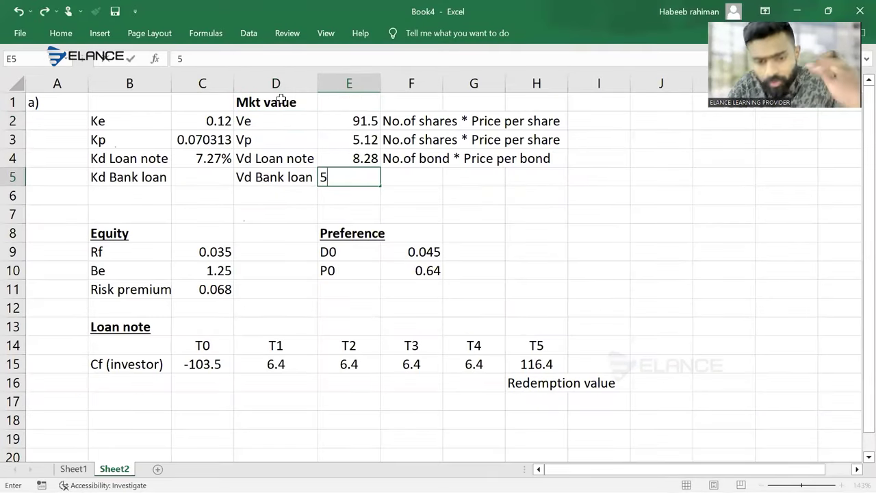
key(Return)
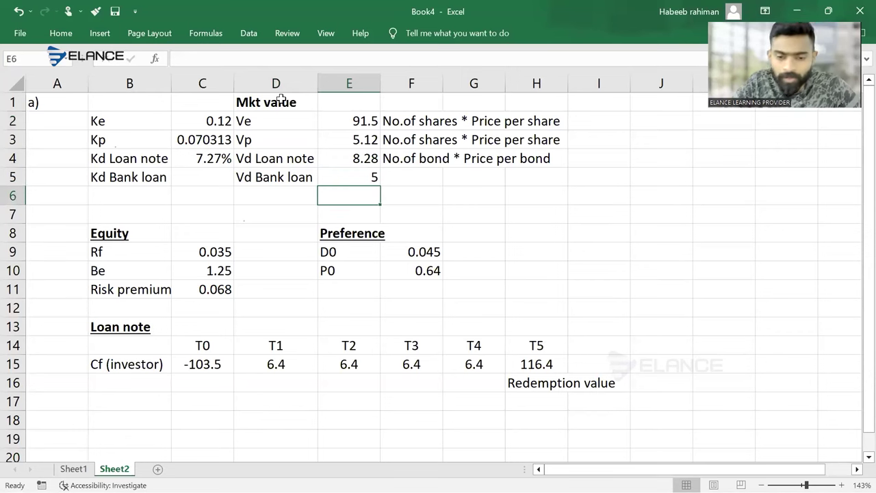
- Switch to the question PDF and handwrite 7% × 80% (1-t) beside Bank loan, circling 7% and labelling it Kd
key(Up)
key(Left)
key(shift+Right)
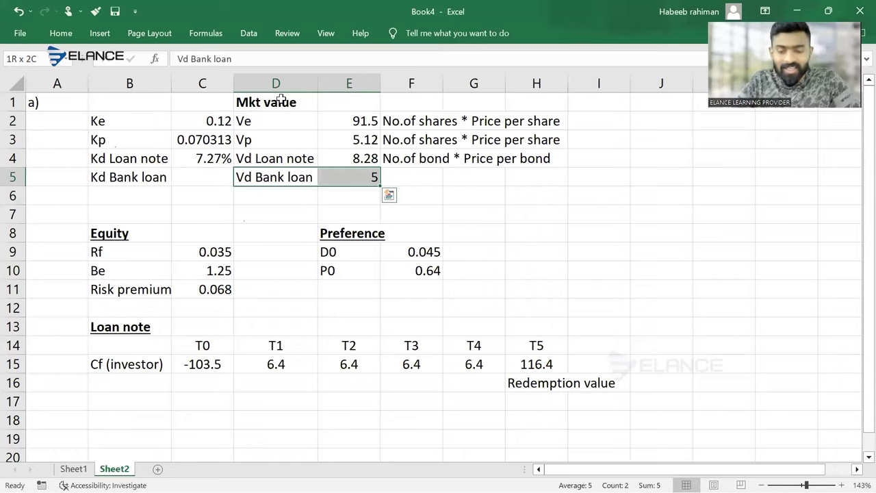
key(alt+Tab)
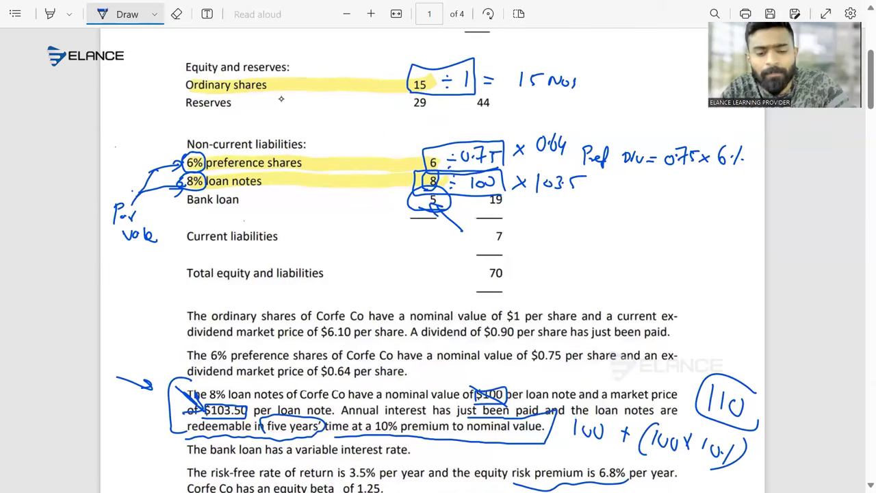
drag(237, 198, 278, 211)
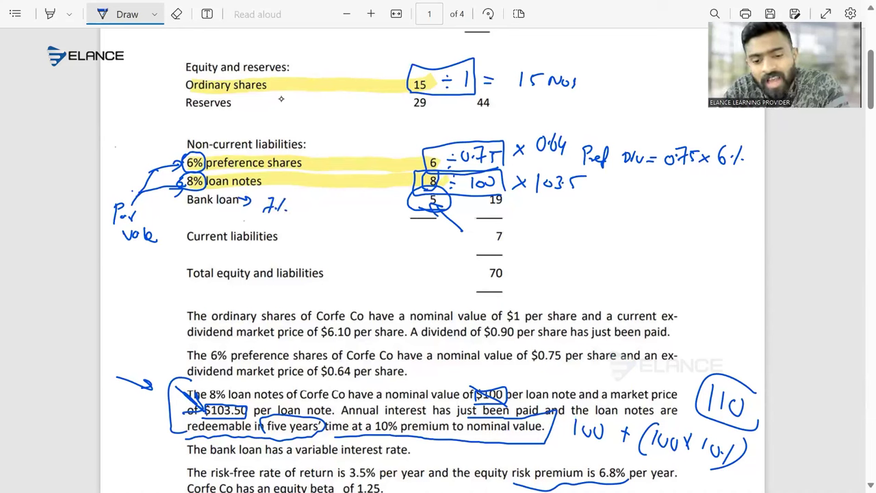
drag(301, 201, 306, 212)
mouse_move(306, 201)
mouse_down()
mouse_move(295, 213)
mouse_move(322, 214)
mouse_move(330, 204)
mouse_move(338, 214)
mouse_up()
drag(347, 203, 345, 212)
mouse_move(306, 226)
mouse_down()
mouse_move(315, 219)
mouse_move(306, 236)
mouse_move(315, 234)
mouse_up()
drag(321, 230, 334, 236)
drag(328, 228, 342, 237)
mouse_move(221, 209)
mouse_down()
mouse_move(221, 222)
mouse_move(228, 213)
mouse_up()
drag(233, 218, 234, 223)
mouse_move(245, 223)
mouse_down()
mouse_move(288, 197)
mouse_move(259, 208)
mouse_up()
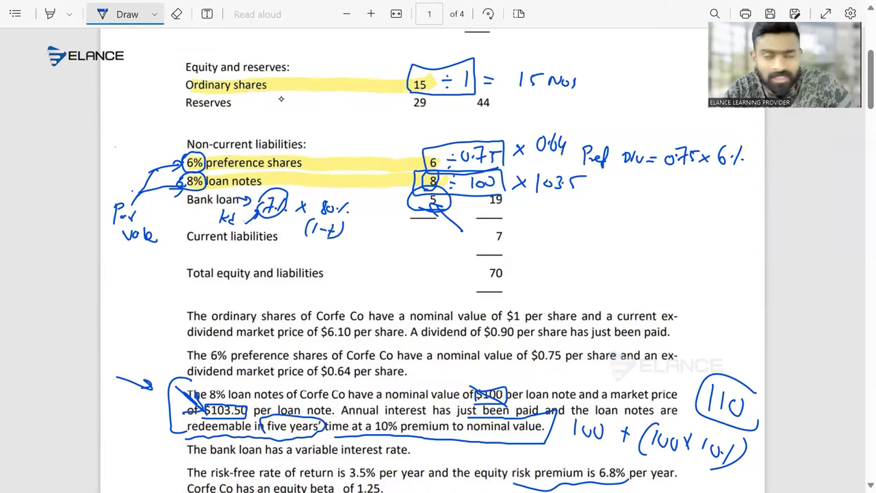
- Underline "variable interest rate" in the question PDF, return to Excel and enter =C4 for Kd Bank loan in C5
scroll(281, 98, down, 3)
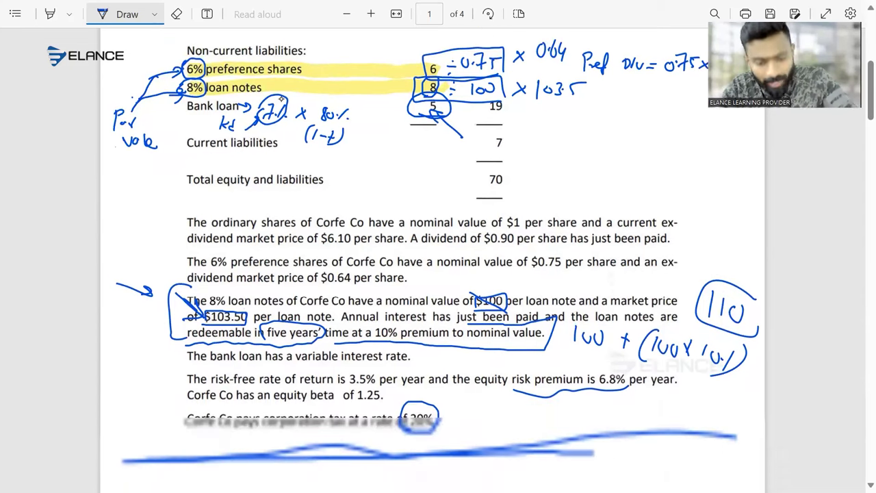
drag(299, 263, 410, 258)
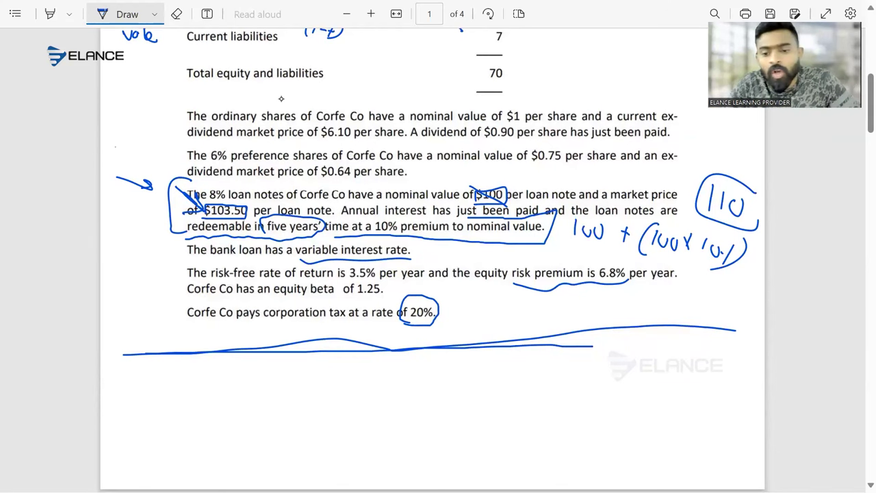
key(alt+Tab)
key(Left)
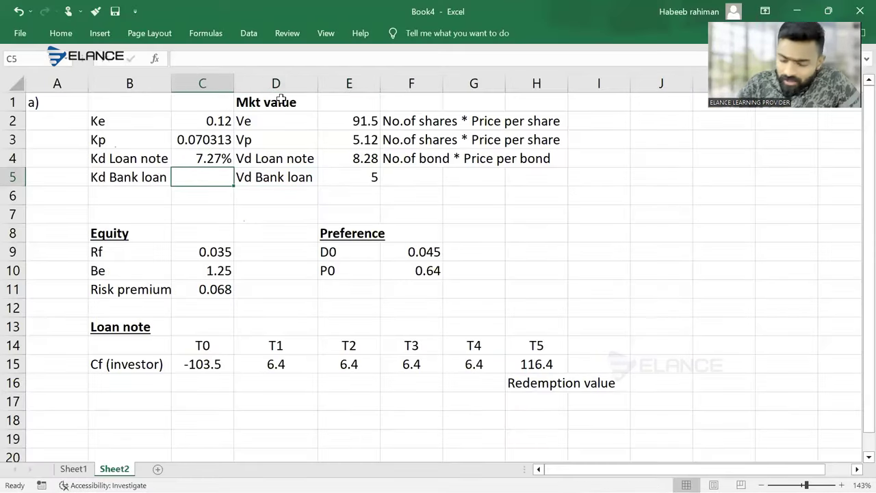
text(=)
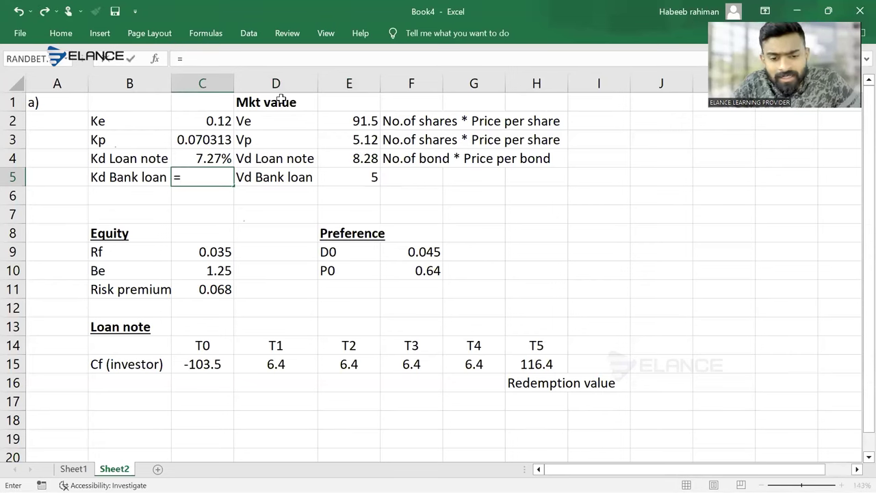
key(Up)
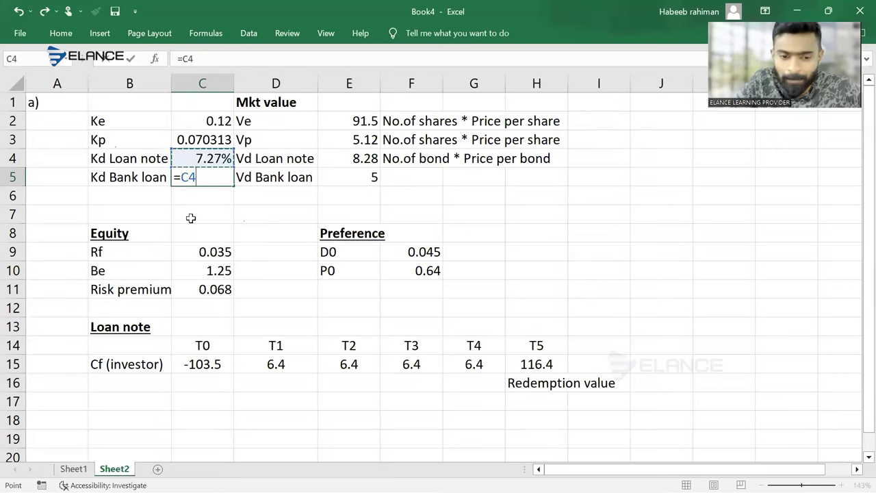
key(Return)
key(Up)
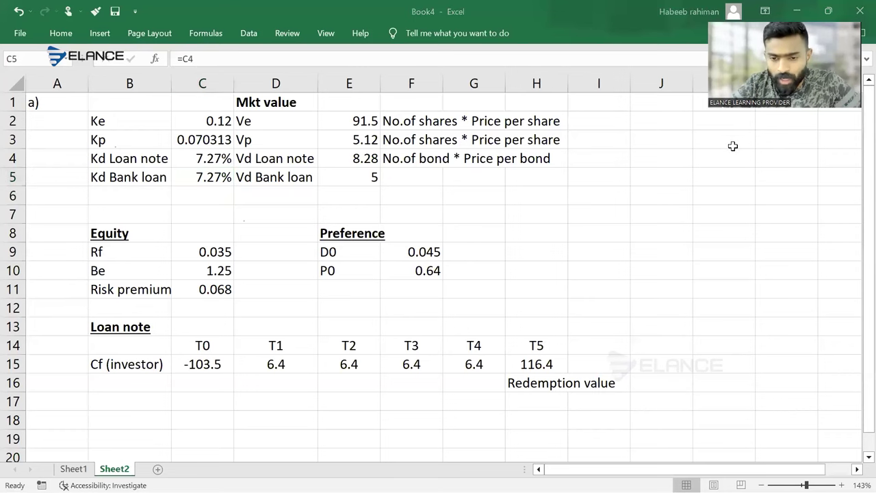
- Delete the number-times-price explanatory notes in F2:F4 beside the market values
drag(402, 120, 404, 158)
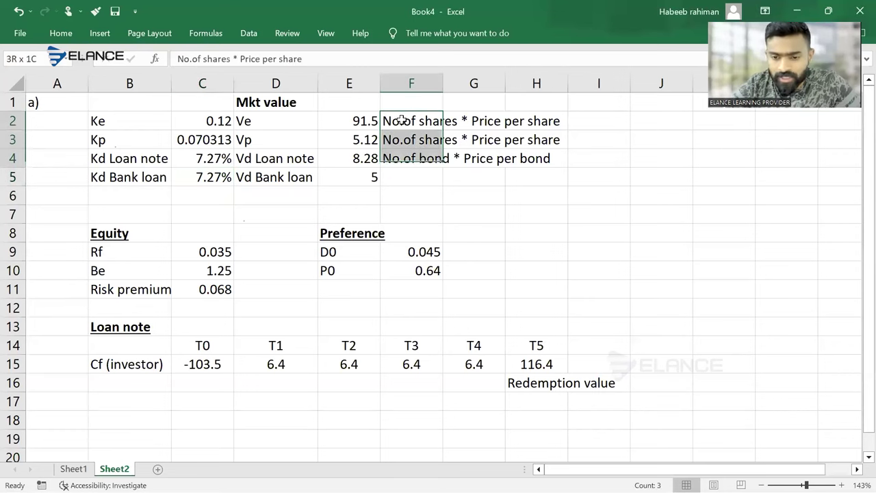
key(Delete)
- Review the block of capital costs and market values in B2:E5
key(Left)
key(Left)
key(Left)
key(Left)
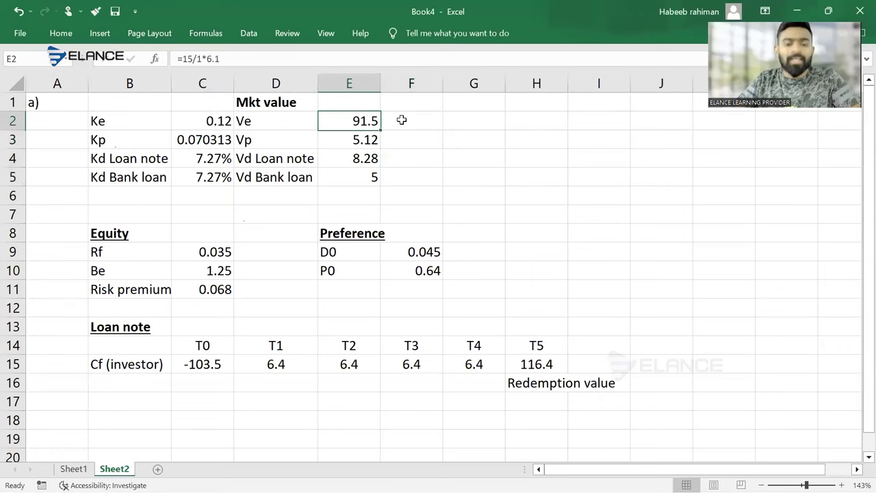
key(shift+Right)
key(shift+Right)
key(shift+Right)
key(shift+Down)
key(shift+Down)
key(shift+Down)
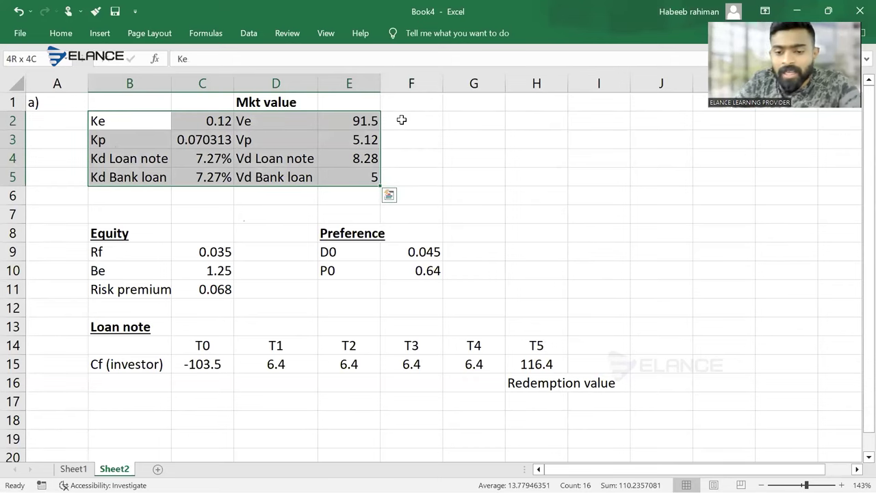
click(402, 120)
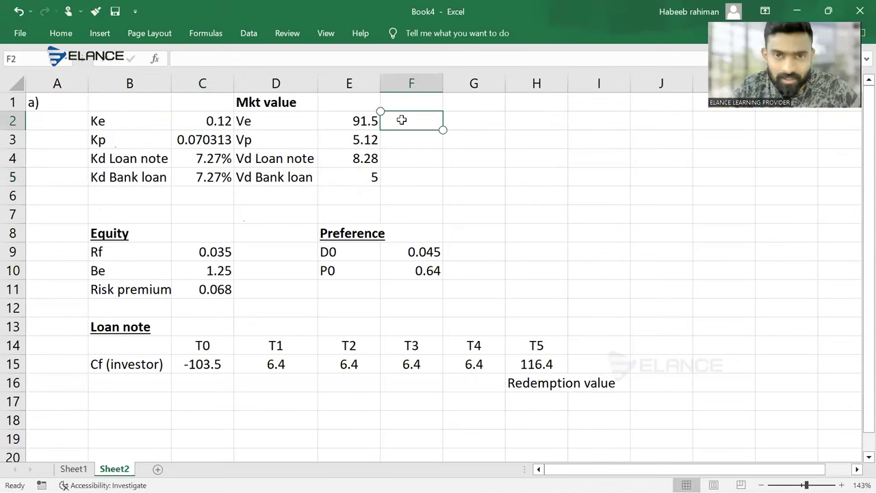
scroll(402, 120, up, 3)
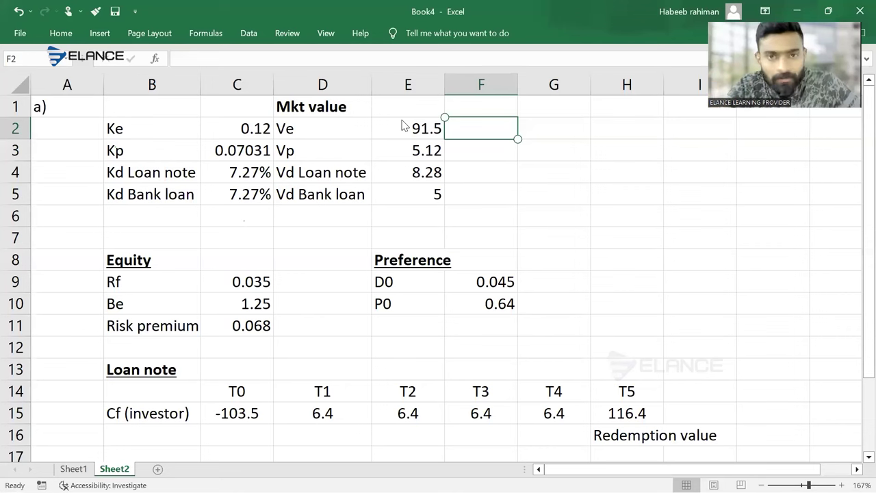
- Switch to the question PDF and handwrite the WACC equity term [Ke × Ve/(Ve+Vp+Vd+Vd)] below the tax rate sentence
key(alt+Tab)
key(alt+Tab)
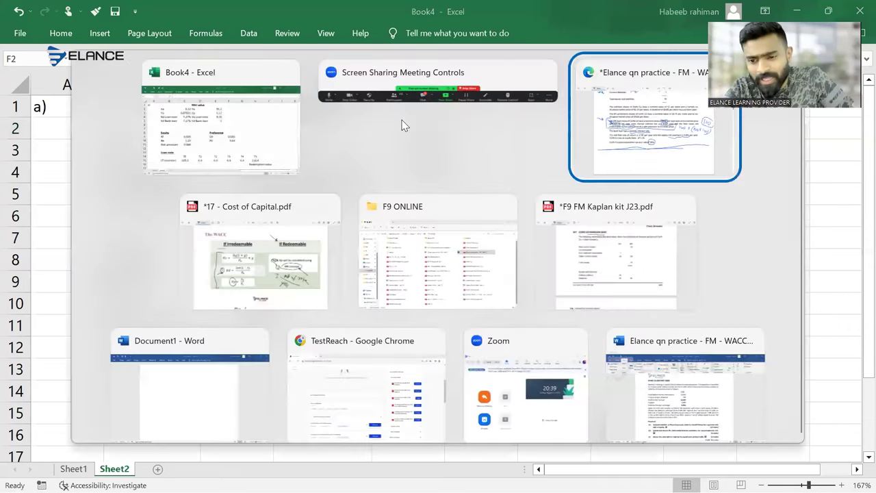
scroll(404, 126, down, 3)
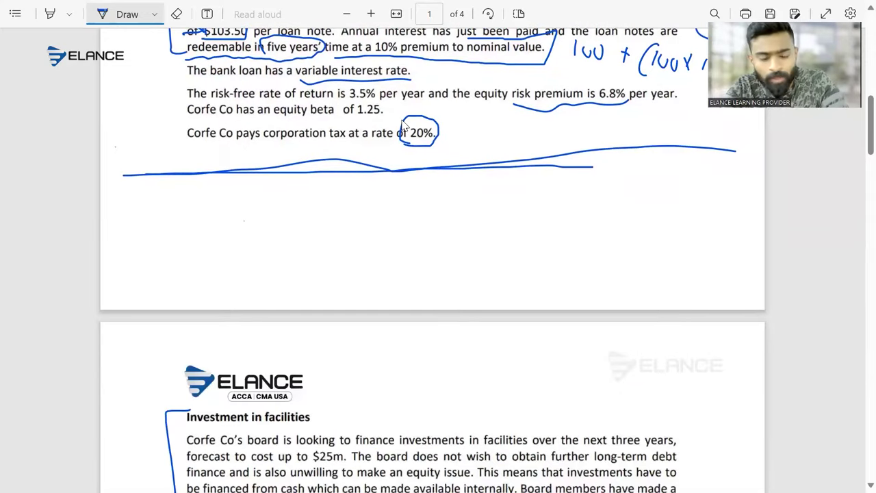
drag(150, 214, 156, 214)
mouse_move(177, 199)
mouse_down()
mouse_move(176, 221)
mouse_move(186, 217)
mouse_up()
mouse_move(199, 208)
mouse_down()
mouse_move(209, 219)
mouse_move(200, 219)
mouse_up()
drag(266, 192, 282, 200)
drag(223, 201, 301, 205)
drag(228, 223, 264, 223)
mouse_move(258, 218)
mouse_down()
mouse_move(258, 234)
mouse_move(290, 228)
mouse_up()
mouse_move(286, 222)
mouse_down()
mouse_move(286, 236)
mouse_move(302, 223)
mouse_move(298, 234)
mouse_up()
mouse_move(309, 228)
mouse_down()
mouse_move(319, 228)
mouse_move(315, 235)
mouse_up()
drag(326, 226, 330, 237)
drag(230, 212, 227, 234)
drag(341, 214, 343, 236)
mouse_move(182, 183)
mouse_down()
mouse_move(162, 241)
mouse_move(182, 243)
mouse_up()
mouse_move(333, 185)
mouse_down()
mouse_move(347, 186)
mouse_move(351, 233)
mouse_move(336, 245)
mouse_up()
- Add the preference share term + Kp × [Vp/(Ve+Vp+Vd+Vd)] to the handwritten WACC formula
drag(367, 217, 376, 216)
drag(371, 210, 371, 225)
drag(419, 199, 419, 218)
drag(420, 207, 430, 217)
mouse_move(427, 204)
mouse_down()
mouse_move(425, 229)
mouse_move(436, 211)
mouse_up()
mouse_move(454, 205)
mouse_down()
mouse_move(463, 215)
mouse_move(453, 215)
mouse_up()
mouse_move(512, 184)
mouse_down()
mouse_move(517, 197)
mouse_move(522, 182)
mouse_up()
mouse_move(524, 203)
mouse_down()
mouse_move(532, 181)
mouse_move(525, 196)
mouse_up()
drag(469, 202, 565, 209)
drag(482, 222, 497, 222)
drag(504, 225, 508, 232)
mouse_move(514, 225)
mouse_down()
mouse_move(523, 224)
mouse_move(521, 239)
mouse_up()
drag(522, 224, 540, 227)
drag(538, 222, 537, 234)
mouse_move(543, 226)
mouse_down()
mouse_move(552, 226)
mouse_move(552, 242)
mouse_move(575, 227)
mouse_up()
drag(578, 226, 580, 242)
mouse_move(482, 166)
mouse_down()
mouse_move(464, 226)
mouse_move(503, 255)
mouse_up()
mouse_move(583, 175)
mouse_down()
mouse_move(607, 205)
mouse_move(604, 260)
mouse_up()
- Extend the handwritten WACC formula with two more added terms, drawn as empty brackets
mouse_move(621, 214)
mouse_down()
mouse_move(634, 214)
mouse_move(627, 223)
mouse_up()
mouse_move(682, 184)
mouse_down()
mouse_move(654, 253)
mouse_move(681, 249)
mouse_up()
mouse_move(720, 187)
mouse_down()
mouse_move(737, 226)
mouse_move(713, 251)
mouse_up()
mouse_move(605, 283)
mouse_down()
mouse_move(617, 284)
mouse_move(615, 293)
mouse_up()
mouse_move(659, 264)
mouse_down()
mouse_move(637, 291)
mouse_move(659, 301)
mouse_up()
drag(702, 268, 692, 298)
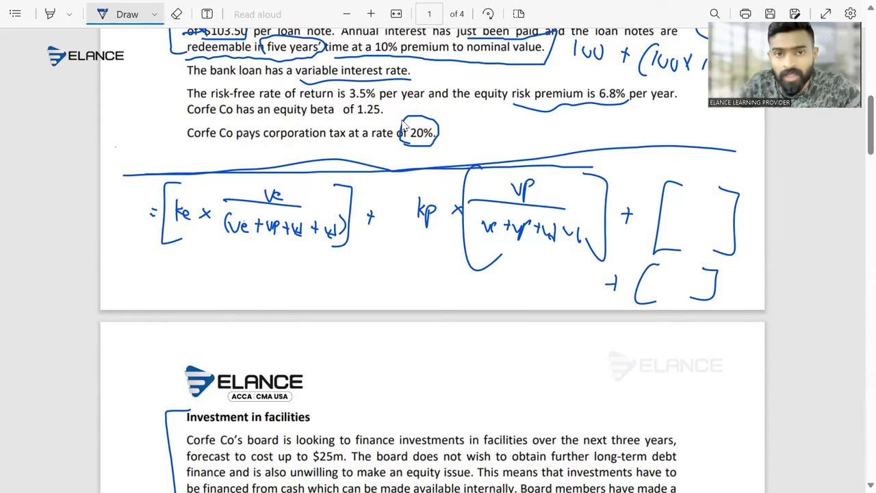
- Switch to Excel, handwrite Ke × Ve in red beside row 2, and circle the Ke and Ve values
key(alt+Tab)
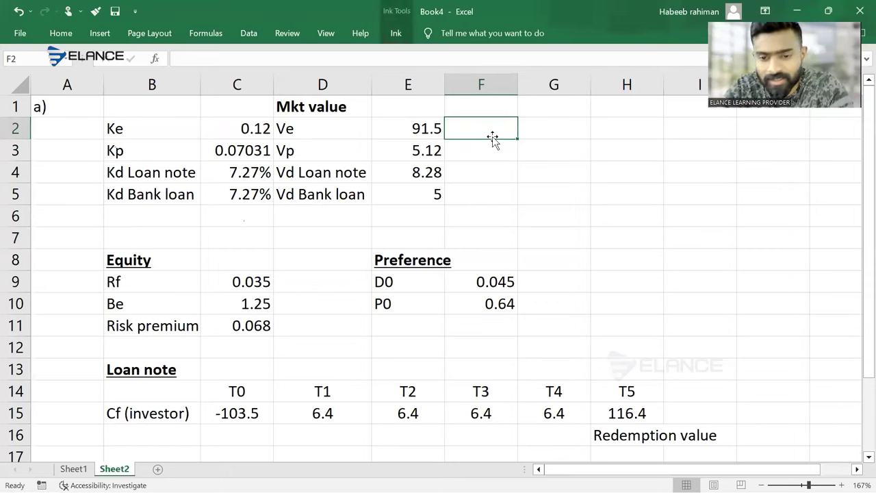
click(395, 33)
click(193, 61)
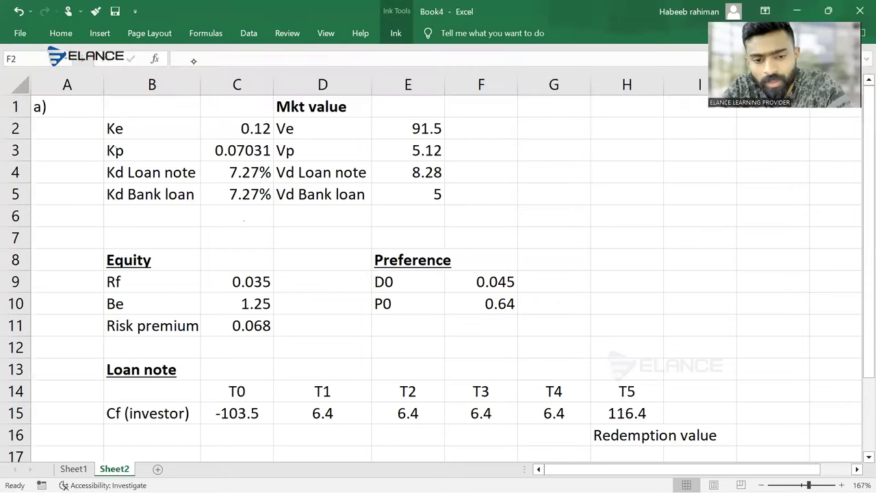
mouse_move(538, 121)
mouse_down()
mouse_move(583, 128)
mouse_move(573, 121)
mouse_up()
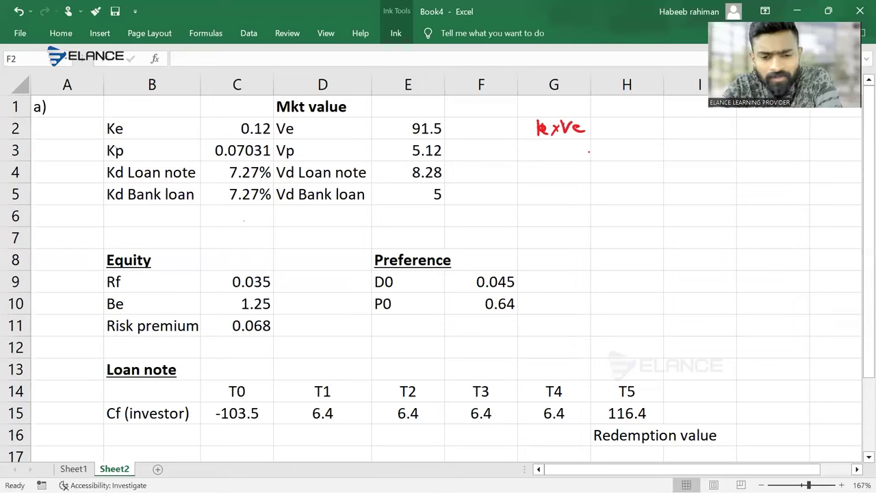
mouse_move(240, 128)
mouse_down()
mouse_move(245, 119)
mouse_move(236, 134)
mouse_move(254, 115)
mouse_up()
mouse_move(404, 130)
mouse_down()
mouse_move(443, 116)
mouse_move(404, 127)
mouse_up()
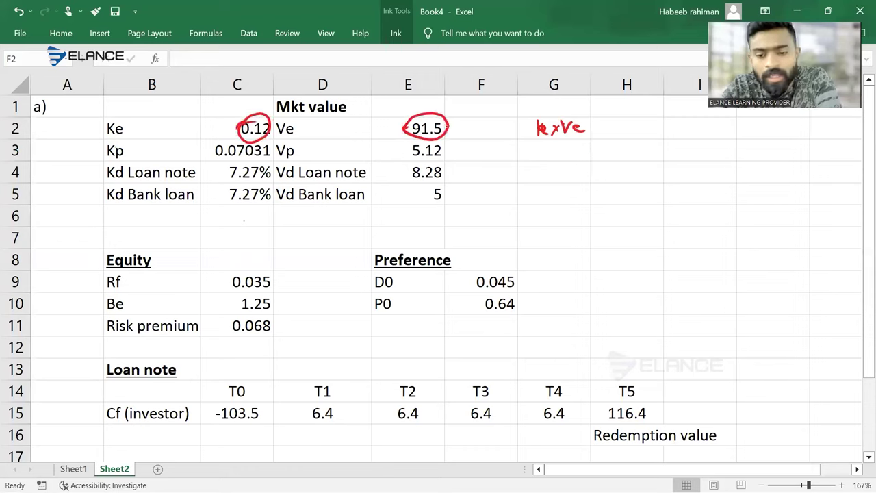
- Handwrite Kp × Vp, Kd × Vd and Kd × Vd in red beside rows 3 to 5
mouse_move(534, 145)
mouse_down()
mouse_move(542, 156)
mouse_move(588, 149)
mouse_up()
mouse_move(535, 163)
mouse_down()
mouse_move(536, 176)
mouse_move(549, 181)
mouse_up()
mouse_move(560, 170)
mouse_down()
mouse_move(560, 178)
mouse_move(583, 171)
mouse_move(595, 182)
mouse_up()
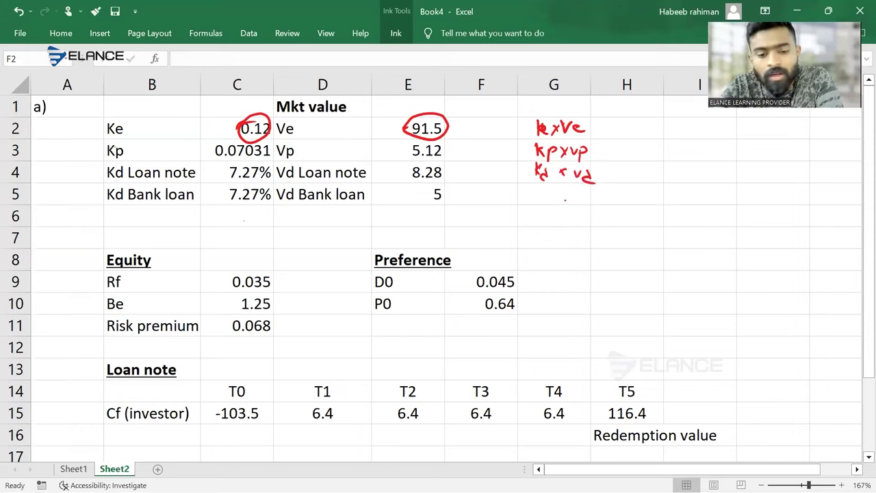
mouse_move(535, 184)
mouse_down()
mouse_move(535, 199)
mouse_move(556, 197)
mouse_up()
drag(564, 189, 579, 199)
drag(581, 194, 588, 200)
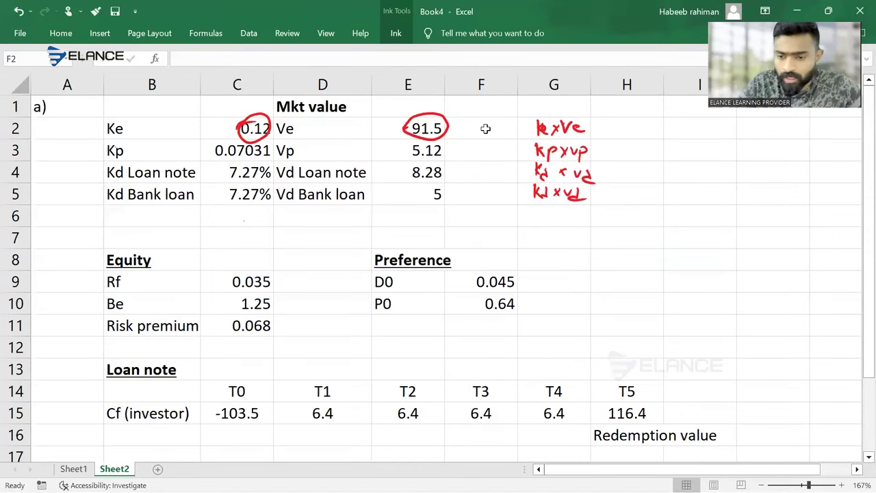
- Start a formula with = in F2 and delete the red ink circles around the Ke and Ve values
click(485, 128)
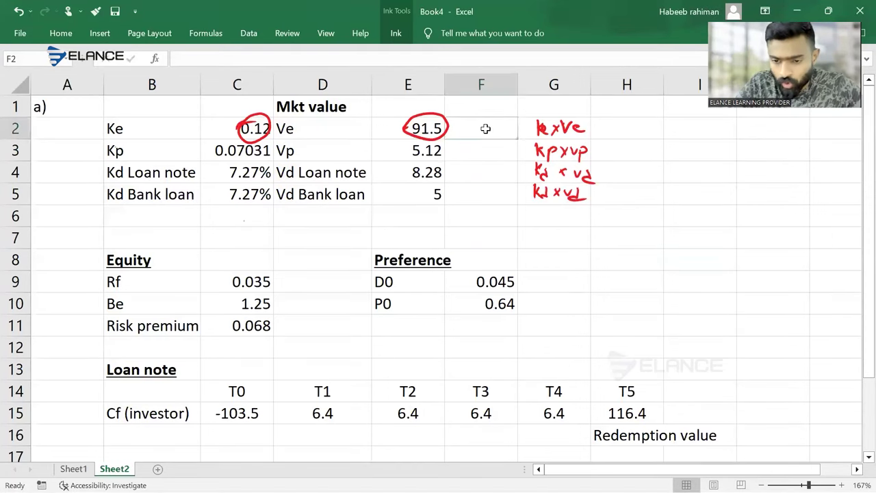
text(=)
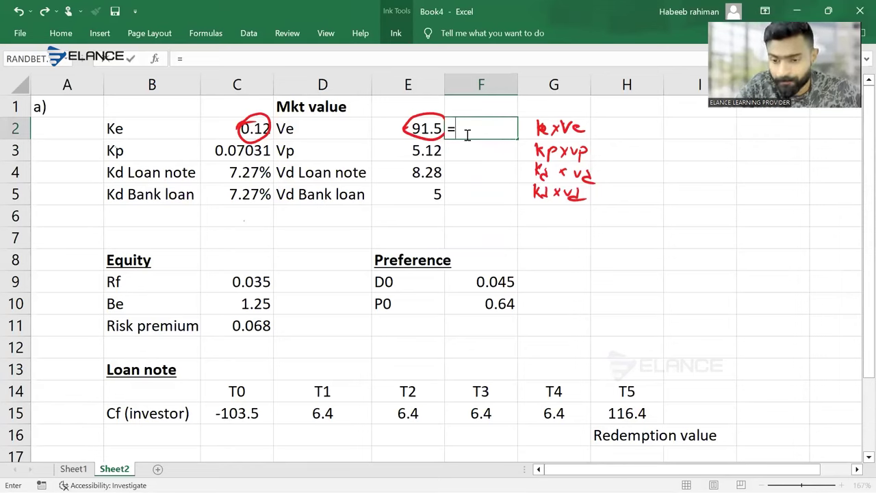
click(254, 130)
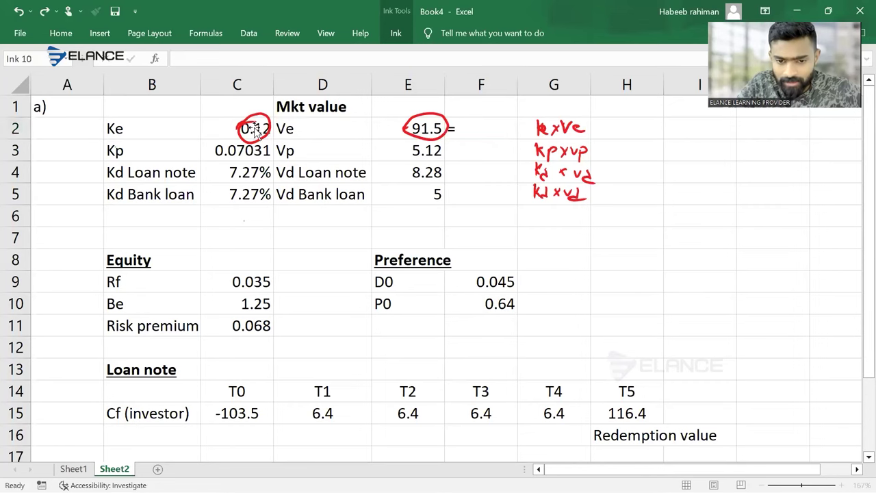
key(Delete)
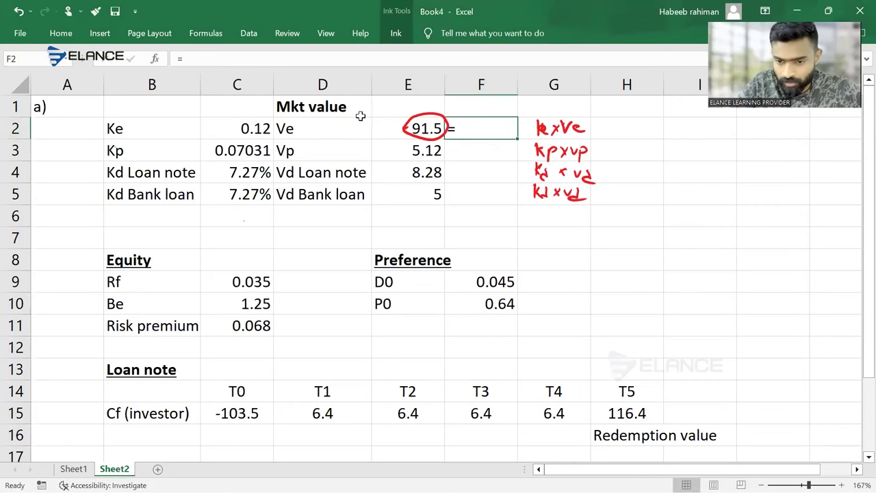
click(435, 118)
key(Delete)
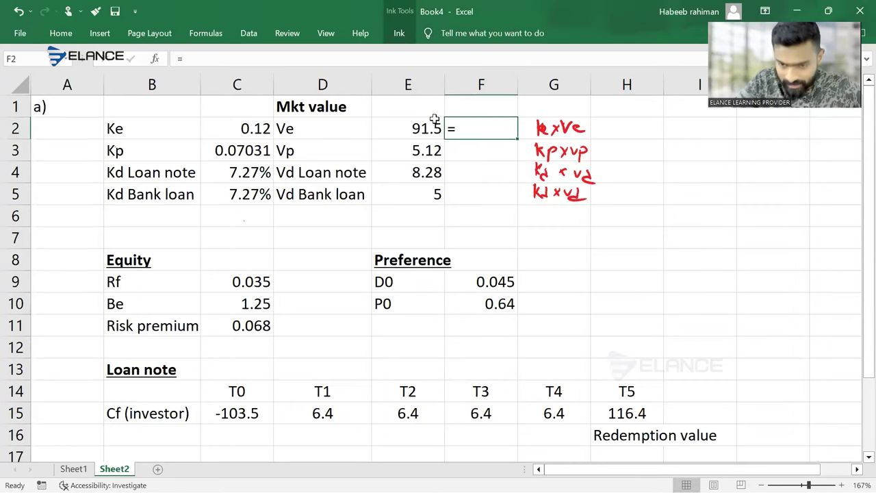
- Complete the formula in F2 as =C2*E2 to multiply Ke by Ve
double_click(475, 126)
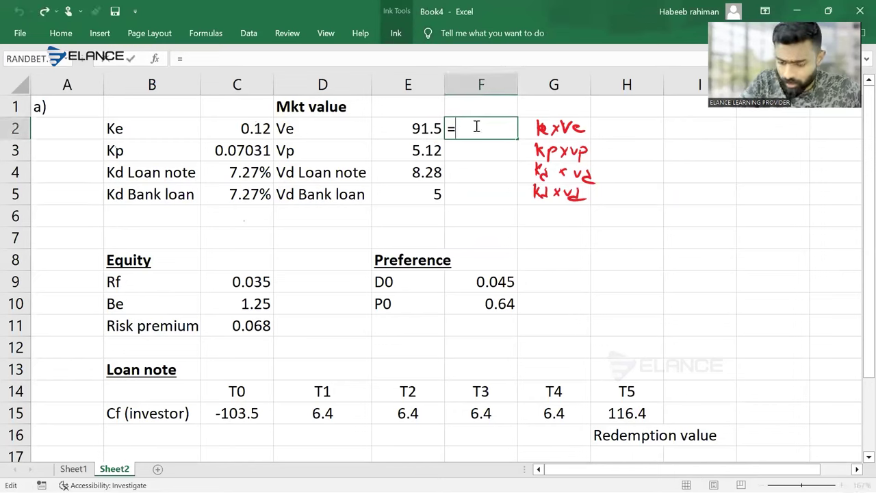
click(247, 129)
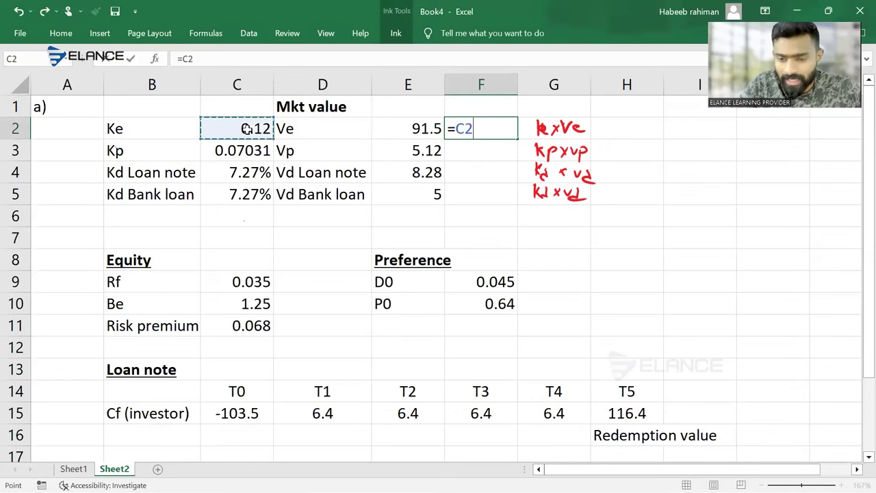
text(*)
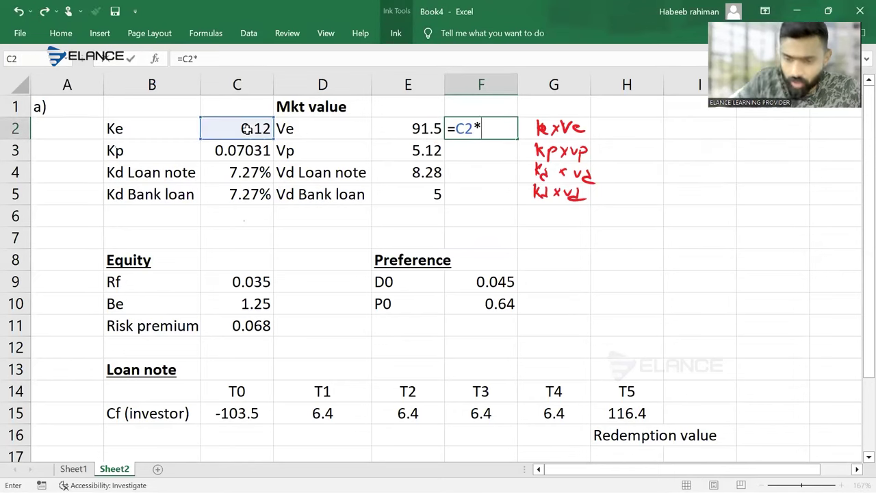
click(403, 129)
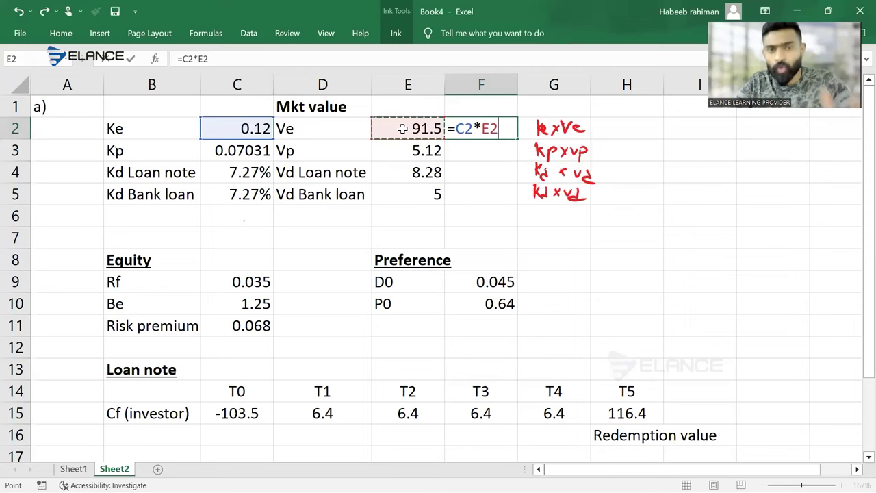
key(ctrl+Return)
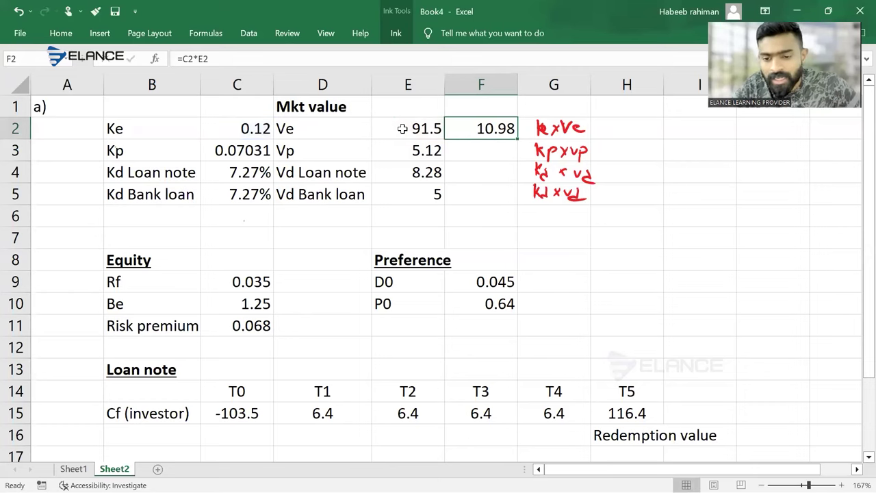
key(ctrl+c)
key(Escape)
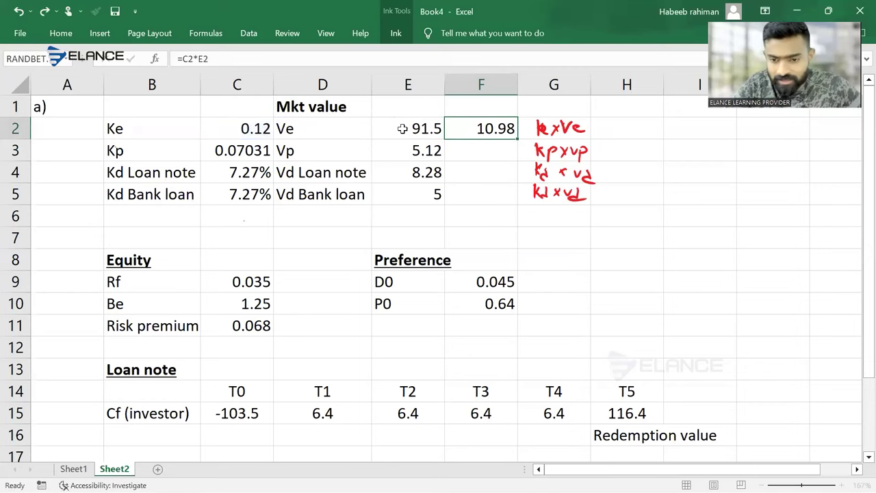
- Fill the F2 product formula down to F5 and inspect the copied formulas in F3, F4 and F5
drag(519, 138, 522, 196)
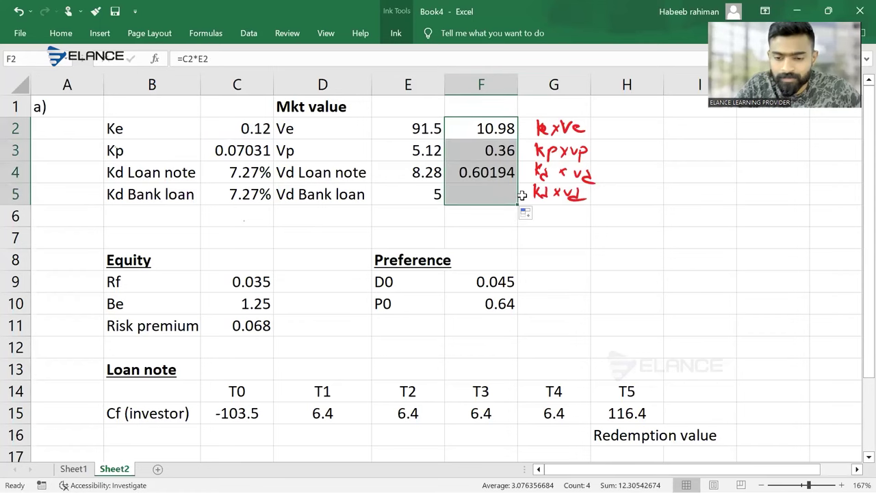
key(Down)
key(F2)
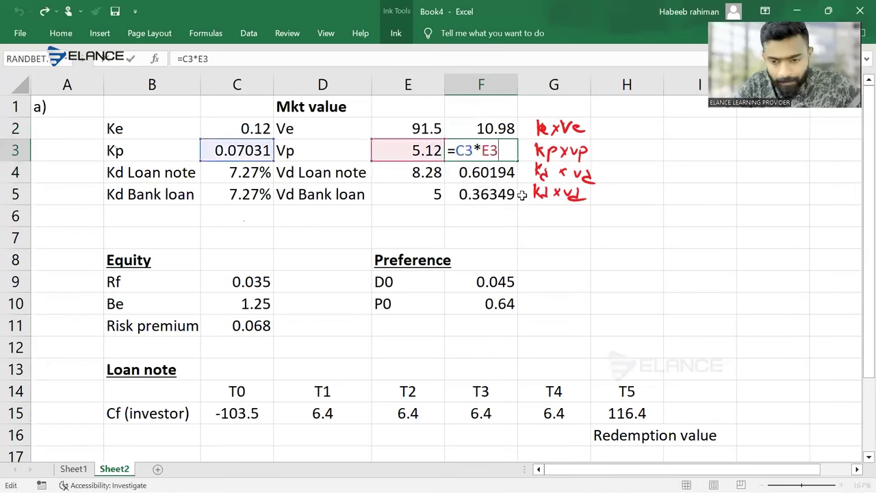
key(Return)
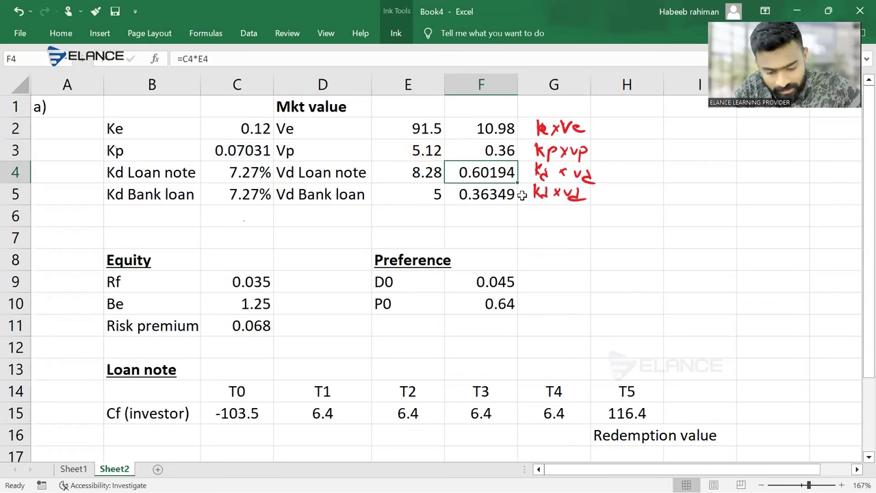
key(F2)
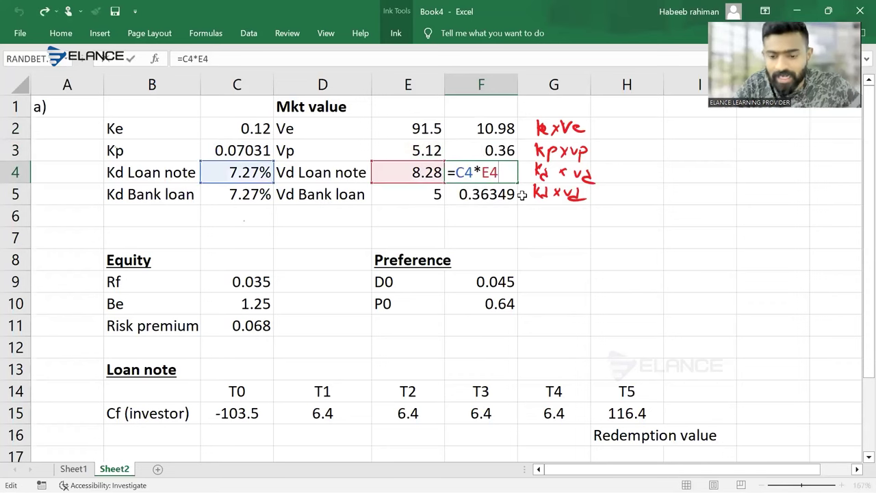
key(Return)
key(F2)
key(Return)
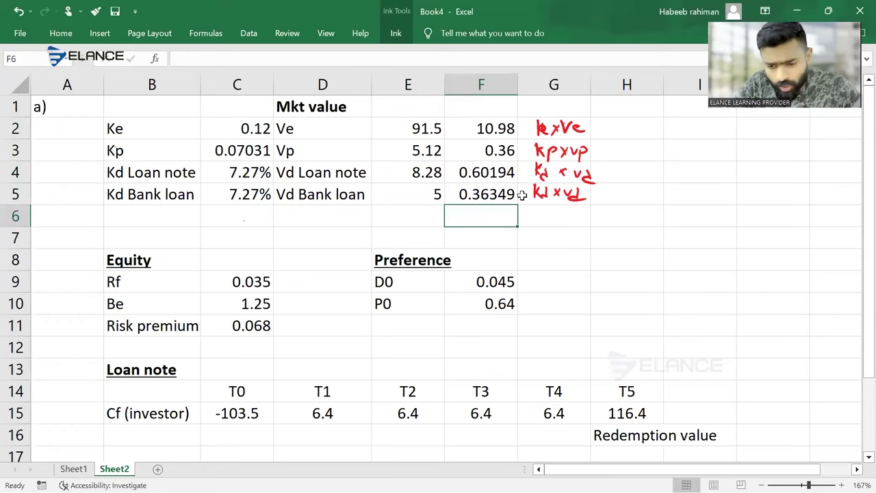
key(Left)
key(shift+Right)
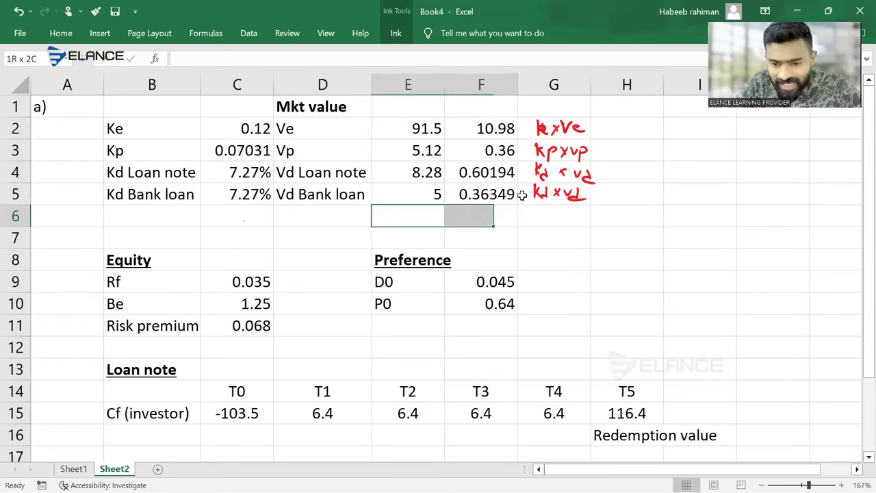
key(shift+Up)
key(shift+Up)
key(shift+Up)
key(shift+Up)
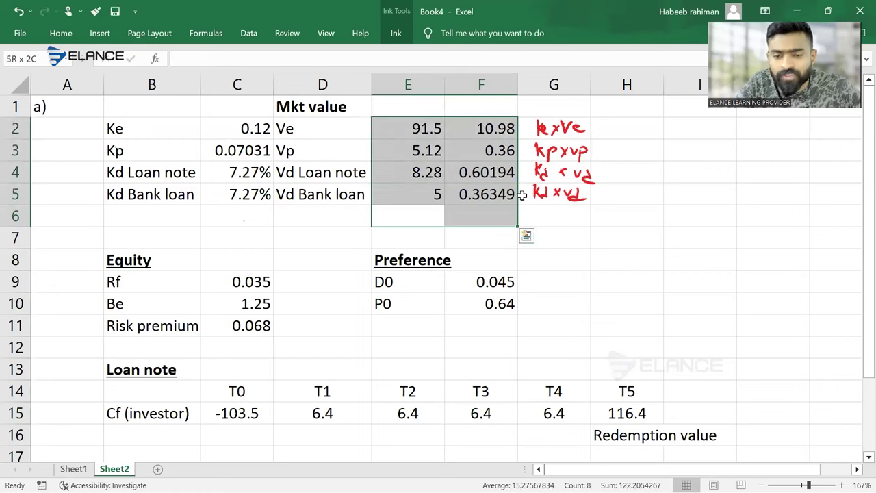
key(shift+Down)
key(shift+Down)
key(shift+Down)
key(shift+Down)
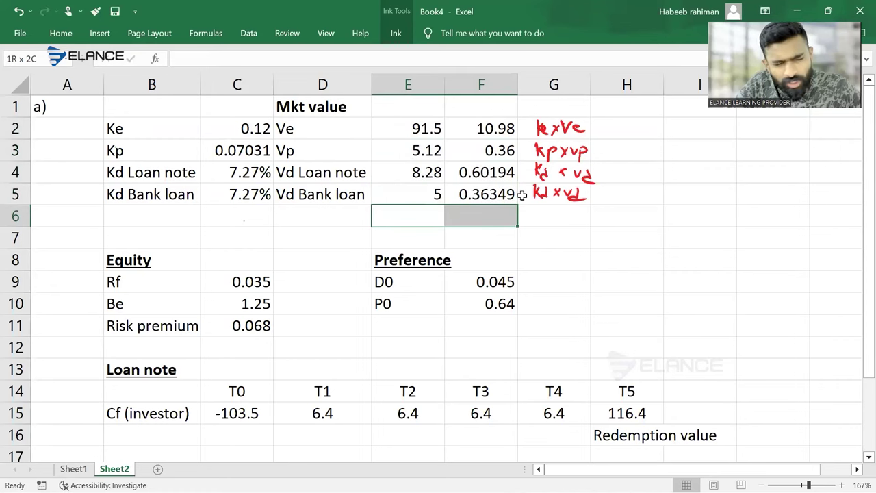
key(shift+Up)
key(shift+Up)
key(shift+Up)
key(shift+Up)
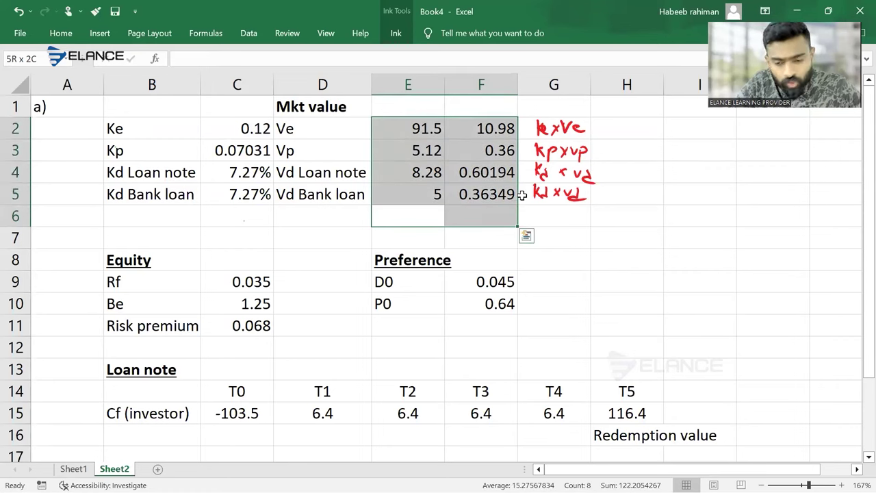
- Write the formula =SUM(E2:E5) in E6 to total the market values
key(Down)
key(Down)
key(Up)
key(Up)
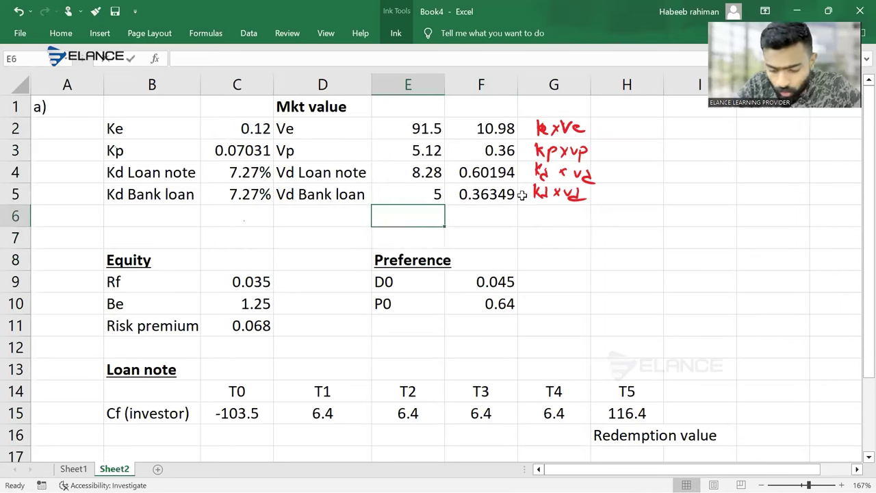
text(=sum()
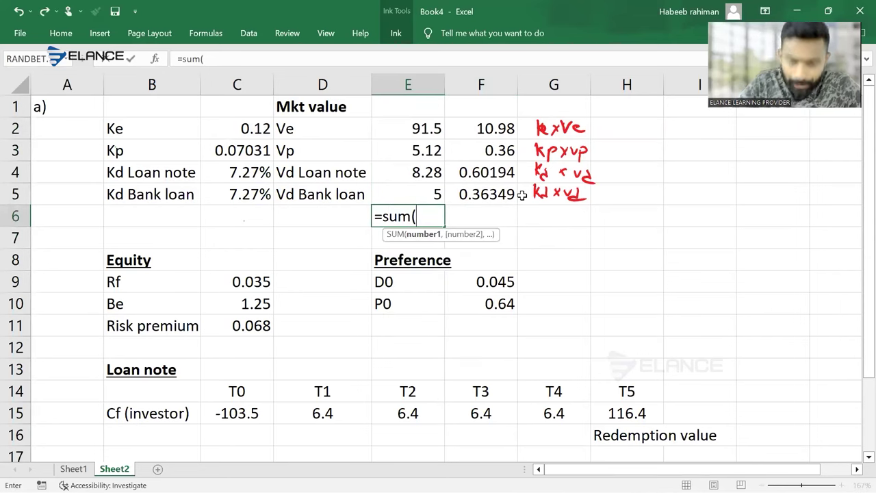
key(Up)
key(shift+Up)
key(shift+Up)
key(shift+Up)
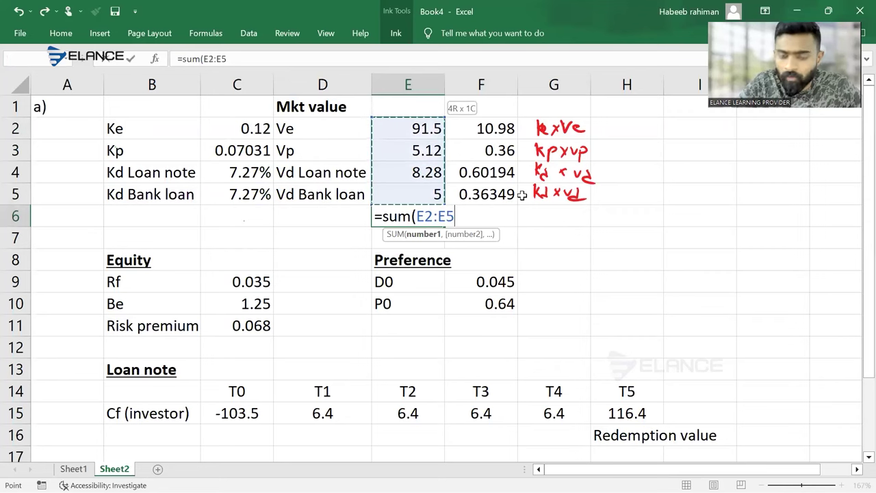
text())
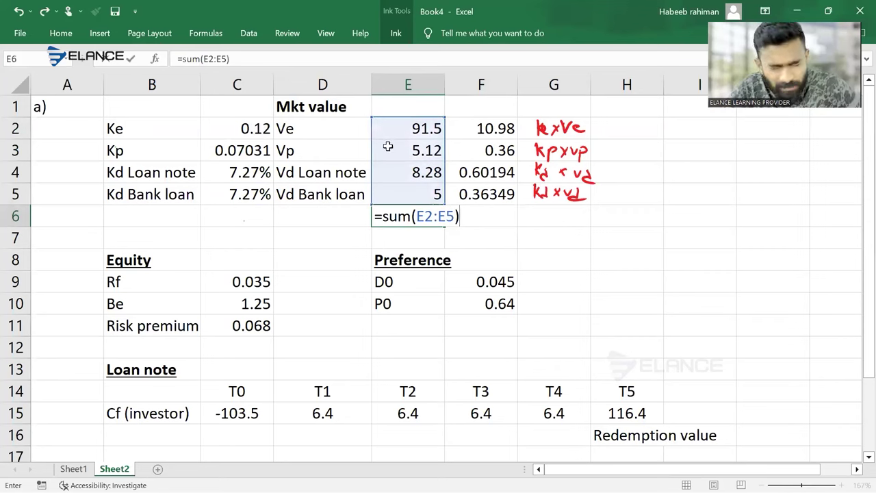
- Switch to the WACC question PDF, outline each term's denominator in red, and write D under a red fraction line
key(alt+Tab)
key(alt+Tab)
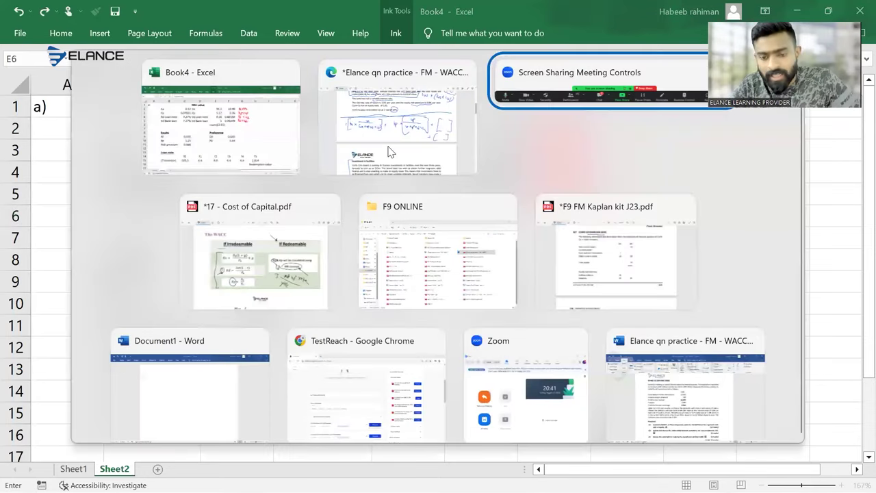
click(391, 152)
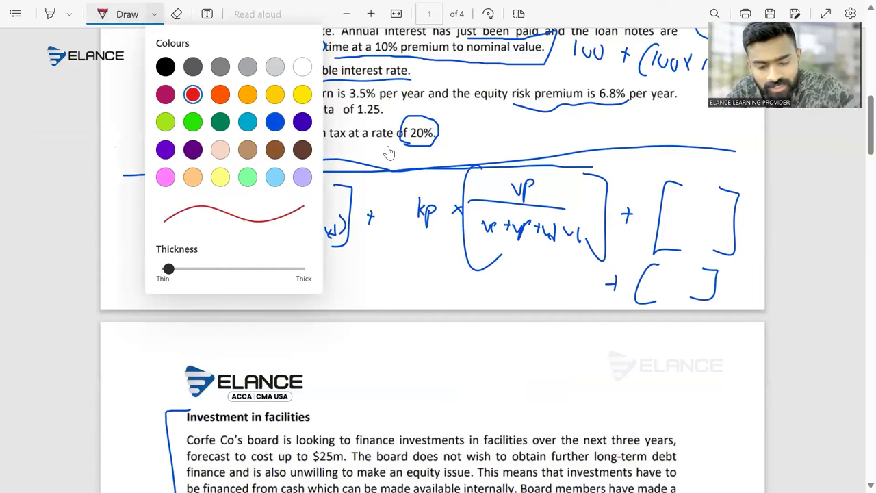
click(389, 152)
mouse_move(335, 247)
mouse_down()
mouse_move(222, 226)
mouse_move(305, 210)
mouse_move(346, 236)
mouse_up()
mouse_move(581, 251)
mouse_down()
mouse_move(487, 237)
mouse_move(524, 206)
mouse_move(590, 245)
mouse_up()
drag(280, 262, 281, 258)
mouse_move(424, 281)
mouse_down()
mouse_move(346, 279)
mouse_move(376, 297)
mouse_up()
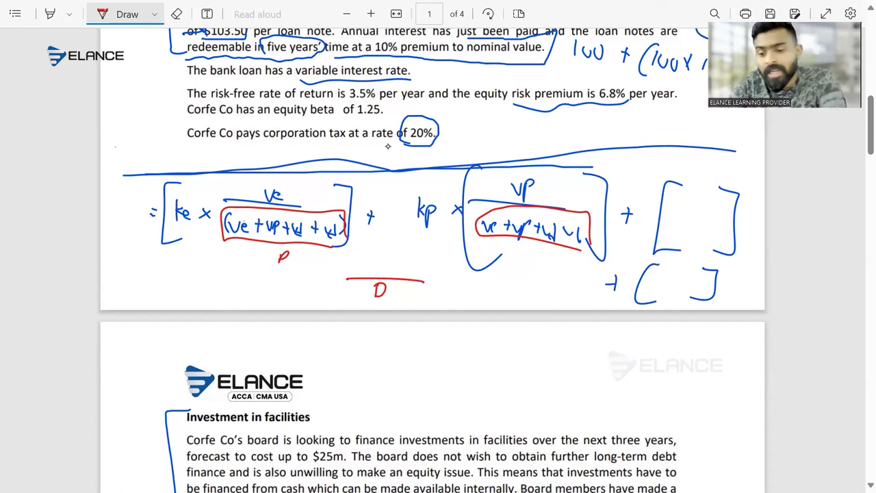
drag(723, 227, 738, 237)
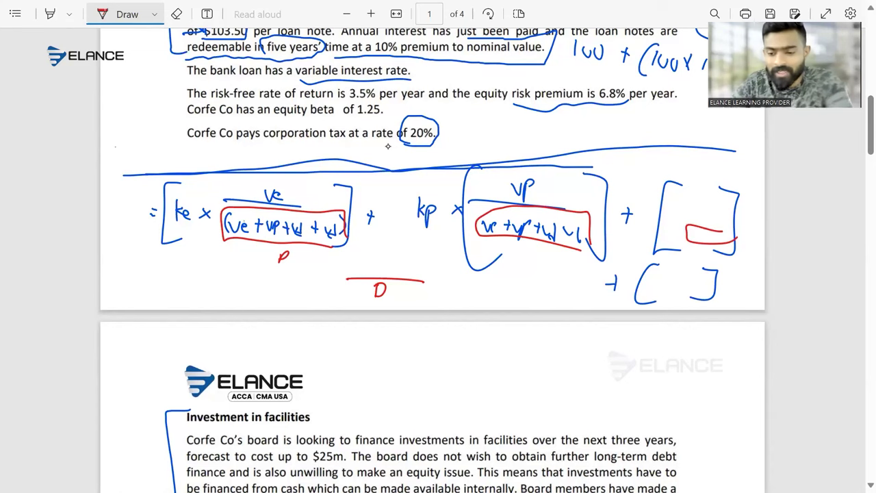
drag(696, 283, 704, 282)
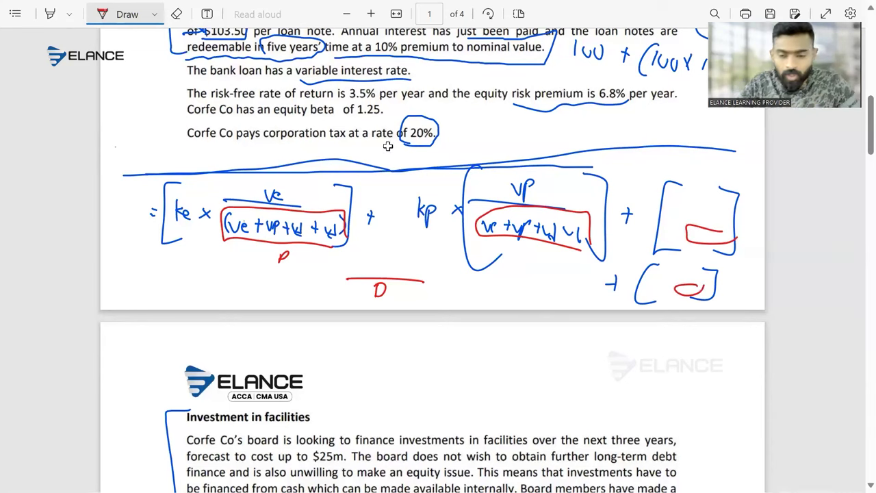
- Switch back to Excel, commit the market value total in E6 and make it bold
key(alt+Tab)
key(Return)
key(Up)
key(ctrl+b)
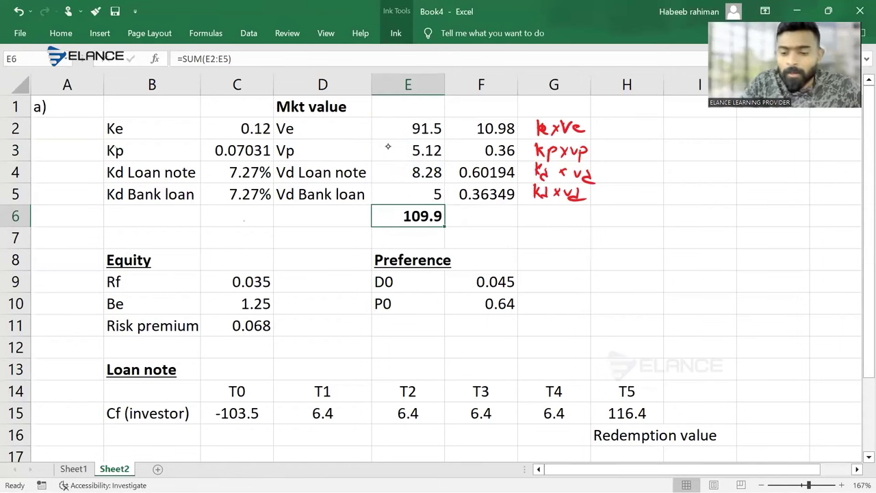
- Total the cost-times-value products in F6 with =SUM(F2:F5) and make the total bold
key(Right)
scroll(388, 147, up, 1)
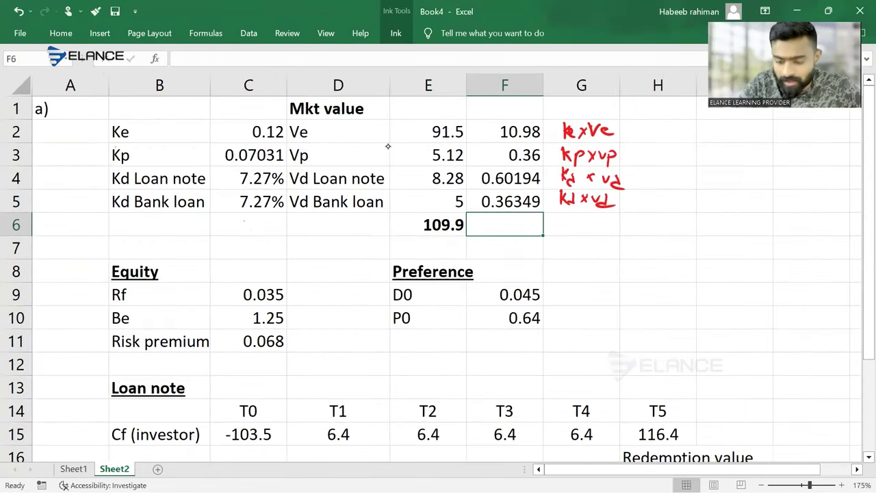
text(=sum)
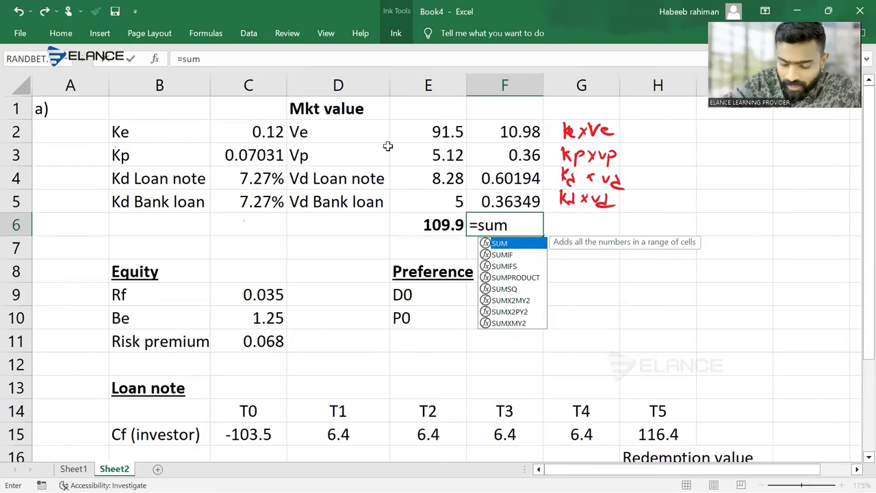
text(()
key(Up)
key(shift+Up)
key(shift+Up)
key(shift+Up)
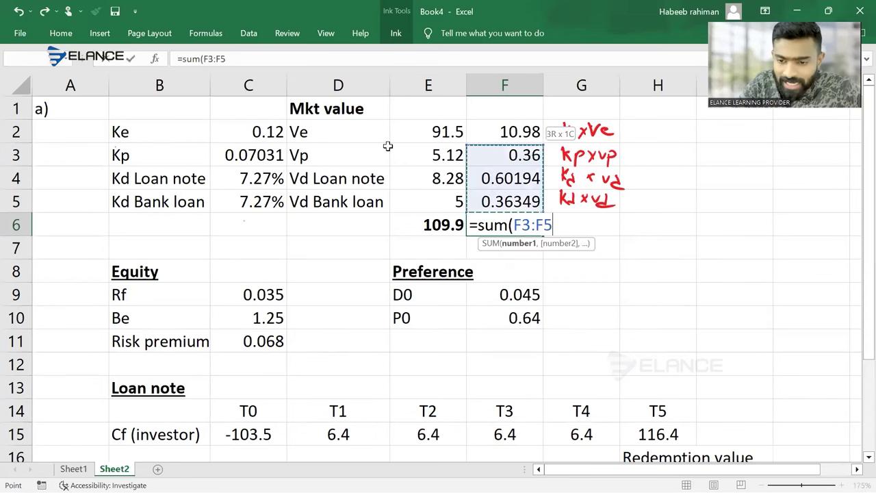
key(Return)
key(Up)
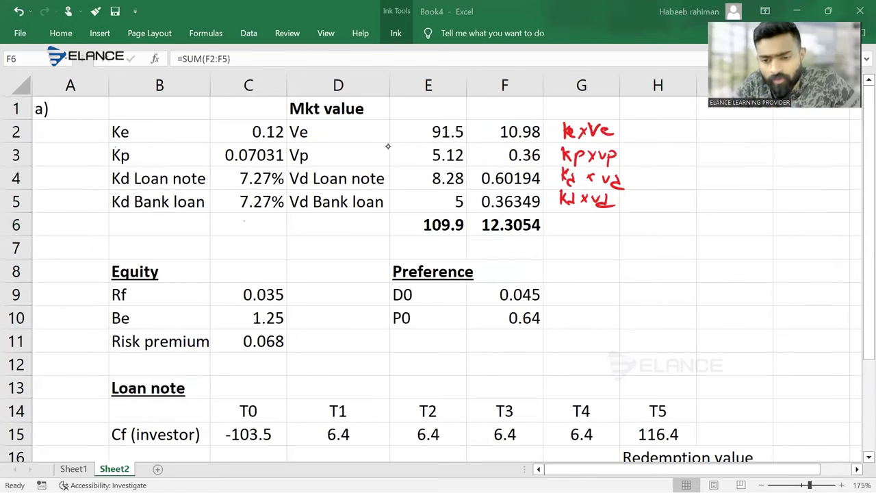
- Switch to the WACC question PDF, change the pen colour to green, and mark the terms' numerators and the space above the red fraction line
key(alt+Tab)
click(154, 13)
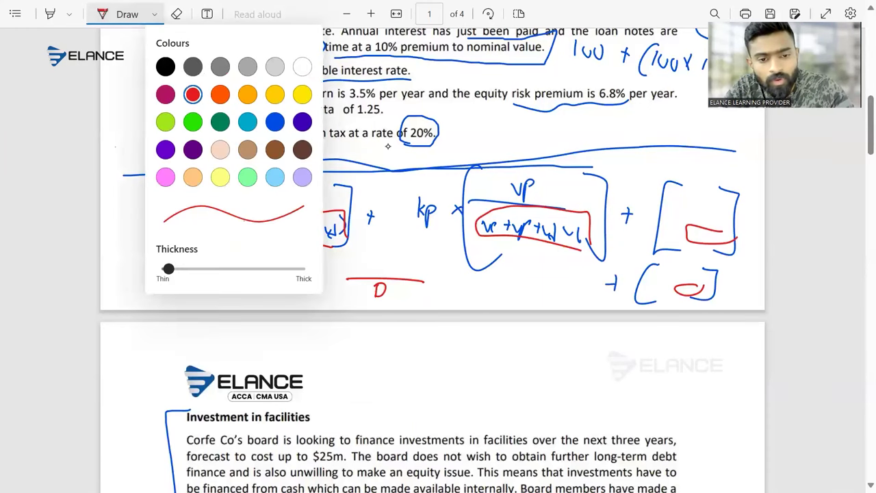
click(220, 122)
click(389, 152)
mouse_move(294, 195)
mouse_down()
mouse_move(208, 216)
mouse_move(202, 191)
mouse_move(285, 191)
mouse_up()
mouse_move(547, 184)
mouse_down()
mouse_move(504, 207)
mouse_move(406, 217)
mouse_move(487, 171)
mouse_up()
mouse_move(718, 209)
mouse_down()
mouse_move(643, 230)
mouse_move(723, 200)
mouse_up()
drag(374, 270, 390, 256)
- Switch to Excel, label G6 as WACC, and calculate it in H6 with =F6/E6
key(alt+Tab)
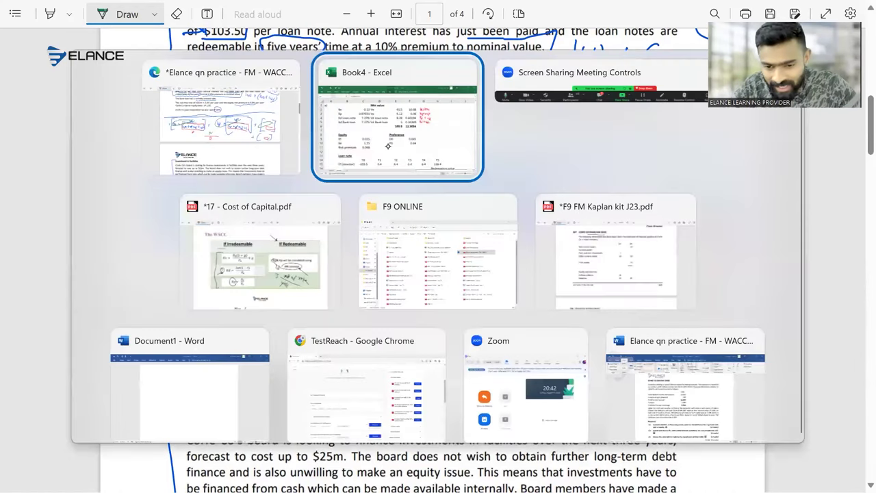
key(Right)
text(WACC)
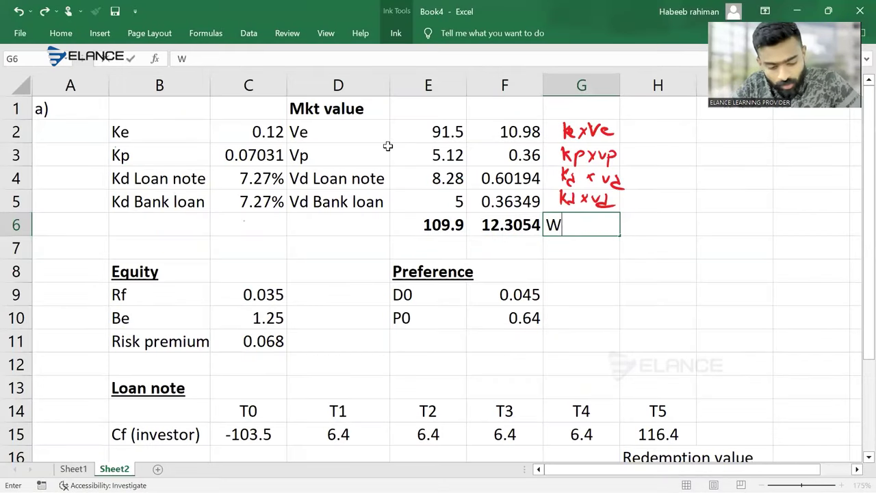
key(Right)
text(=)
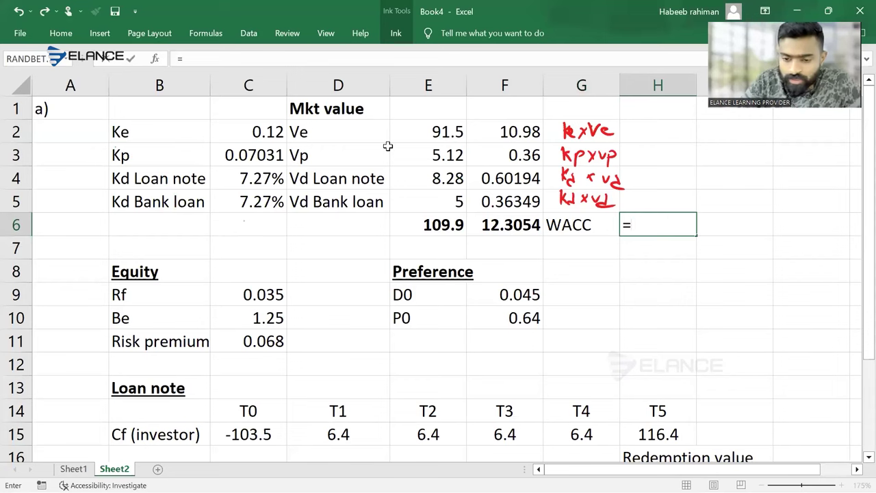
key(Left)
key(Left)
text(/)
key(Left)
key(Left)
key(Left)
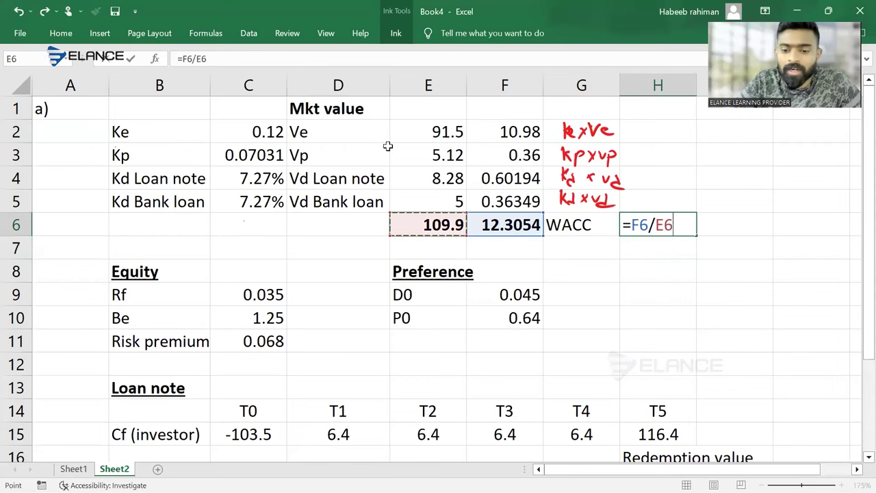
key(Return)
- Make the WACC label and result in G6:H6 bold and fill both cells yellow
key(Up)
key(Left)
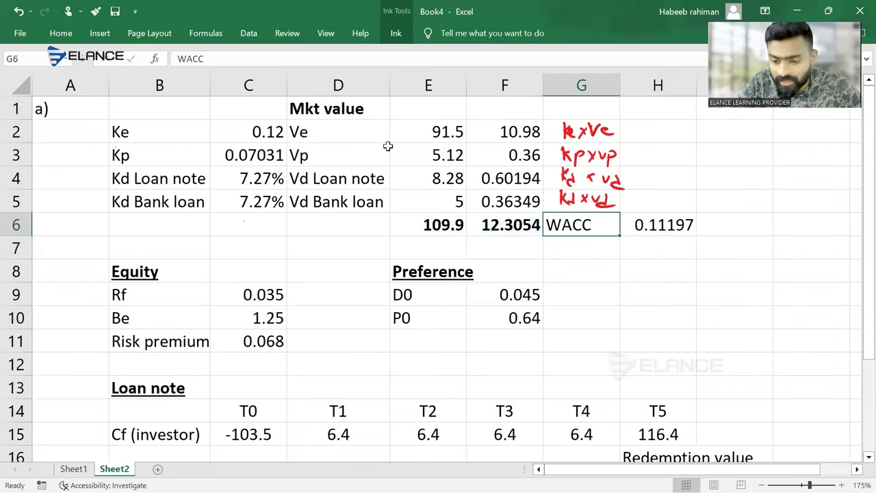
key(shift+Right)
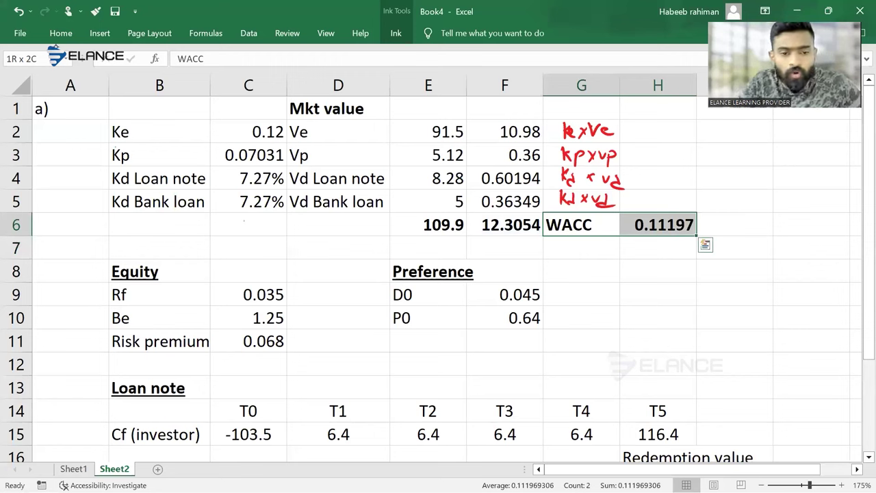
click(61, 33)
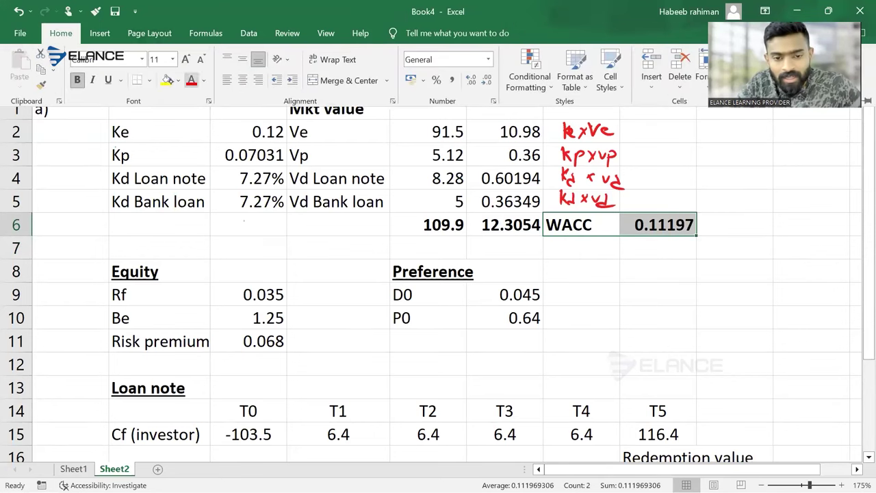
click(166, 79)
click(621, 264)
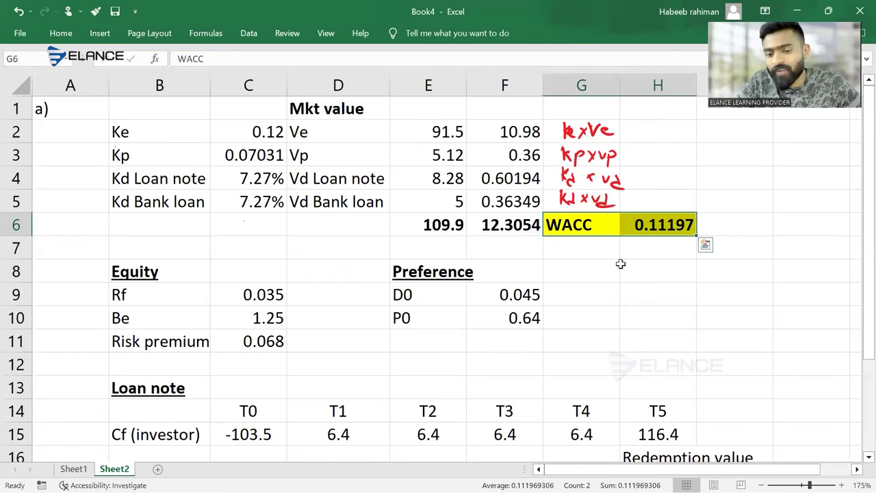
- Clear the contents of E6:H6, removing both totals, the WACC label and its result
key(Down)
key(Up)
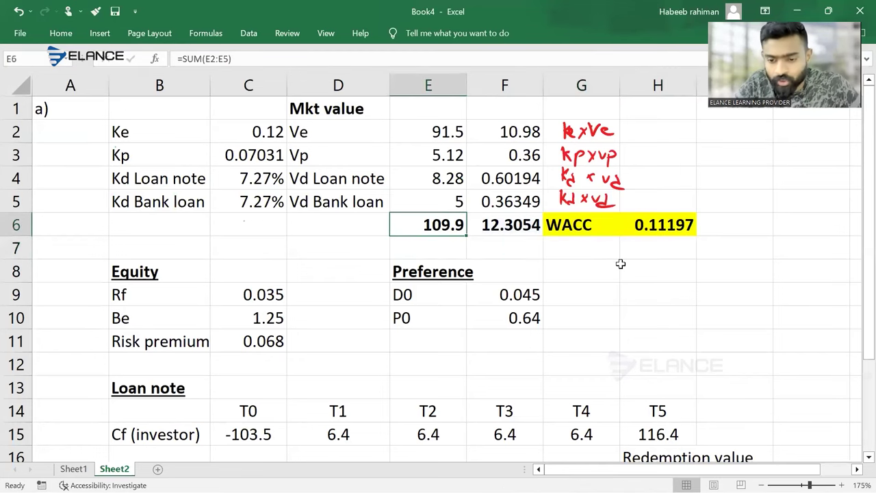
key(shift+Right)
key(shift+Right)
key(shift+Right)
key(Delete)
key(Right)
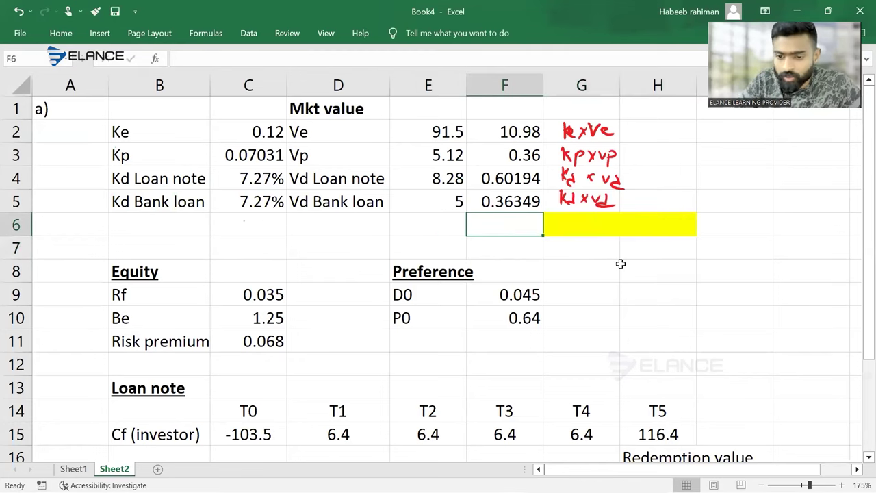
- Clear the four cost-times-value products in F2:F5
key(Up)
key(shift+Up)
key(shift+Up)
key(shift+Up)
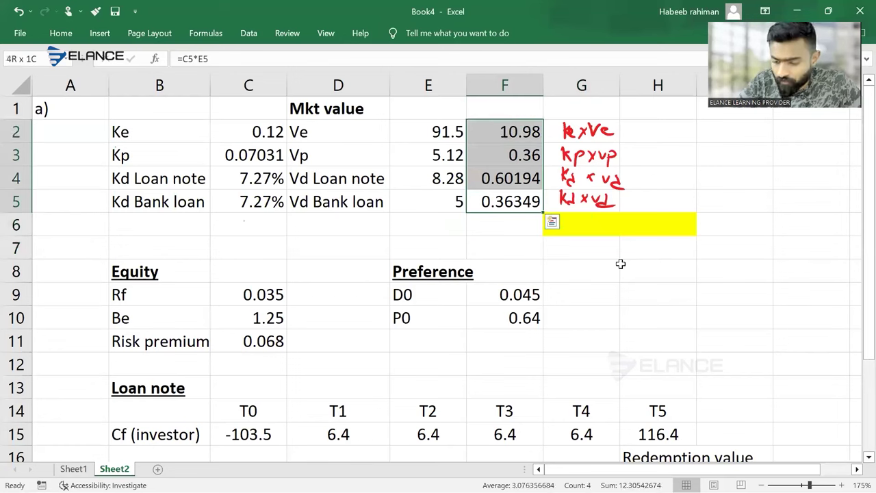
key(Delete)
- Select B2:E5 to review the costs of capital alongside their market values
key(Left)
key(Left)
key(Left)
key(Left)
key(Up)
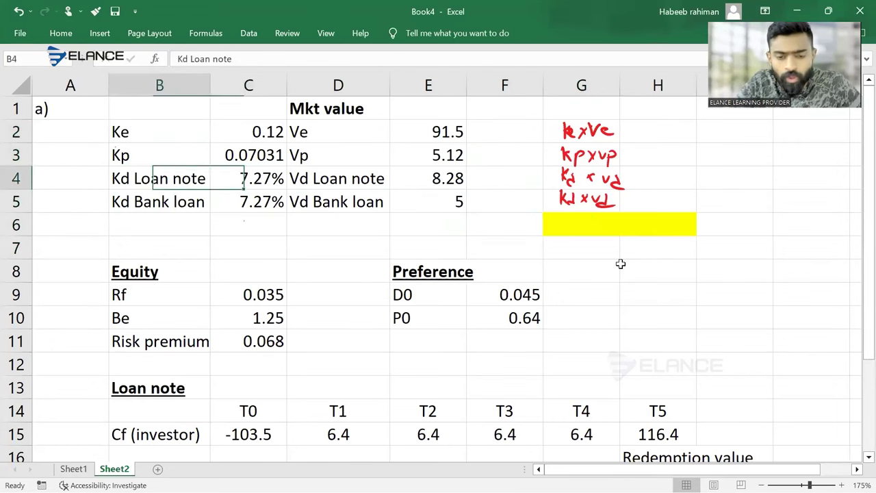
key(Up)
key(Up)
key(shift+Right)
key(shift+Right)
key(shift+Right)
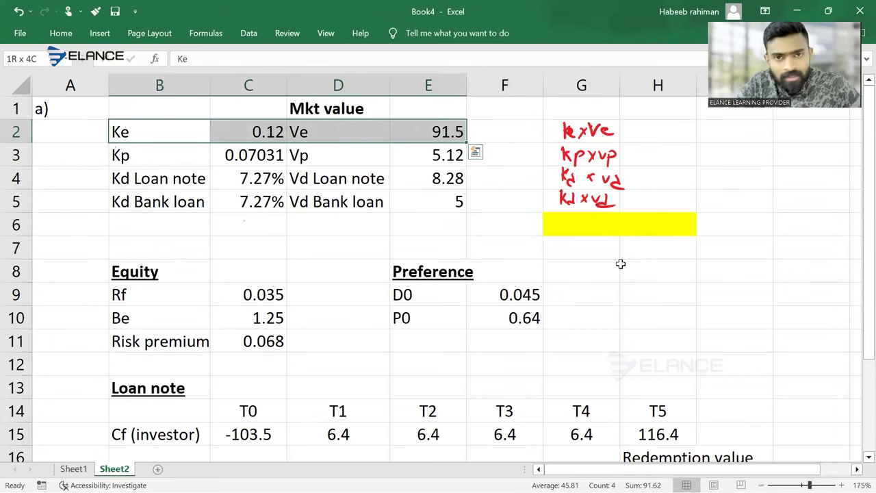
key(shift+Down)
key(shift+Down)
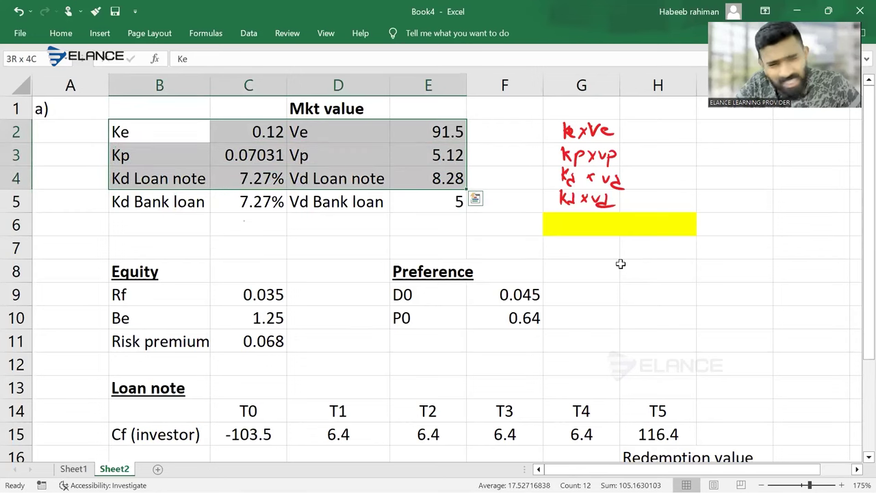
key(shift+Down)
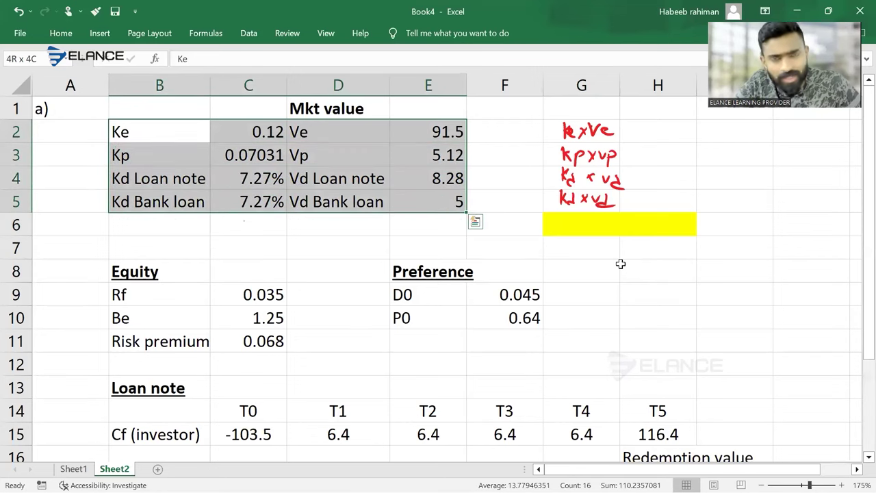
- Calculate the equity product in F2 with =C2*E2
key(Right)
key(Right)
key(Right)
key(Right)
text(=)
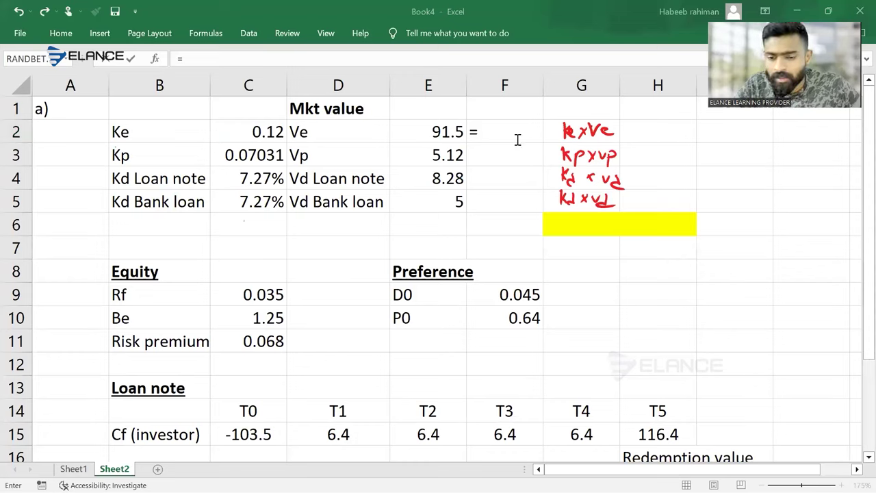
click(276, 135)
text(*)
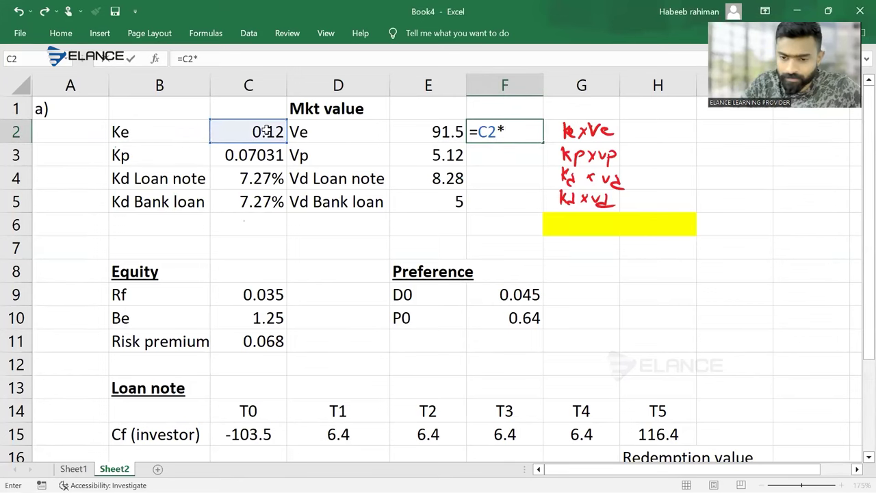
click(437, 141)
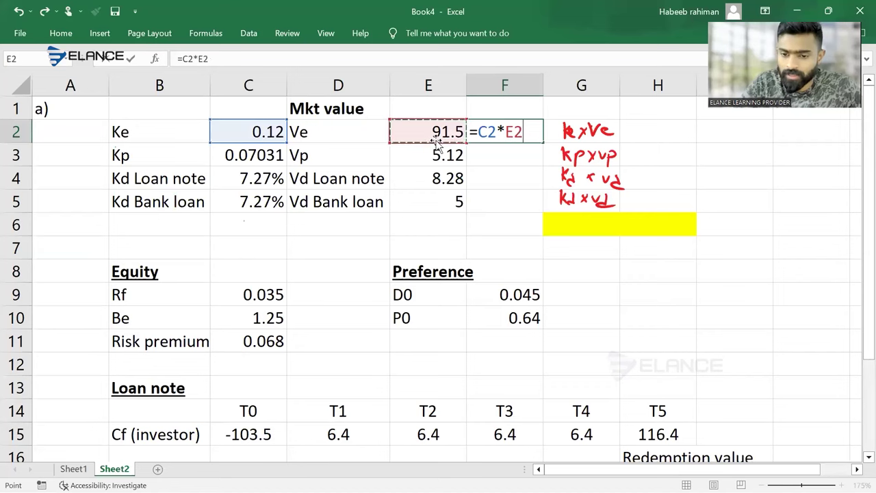
key(ctrl+Return)
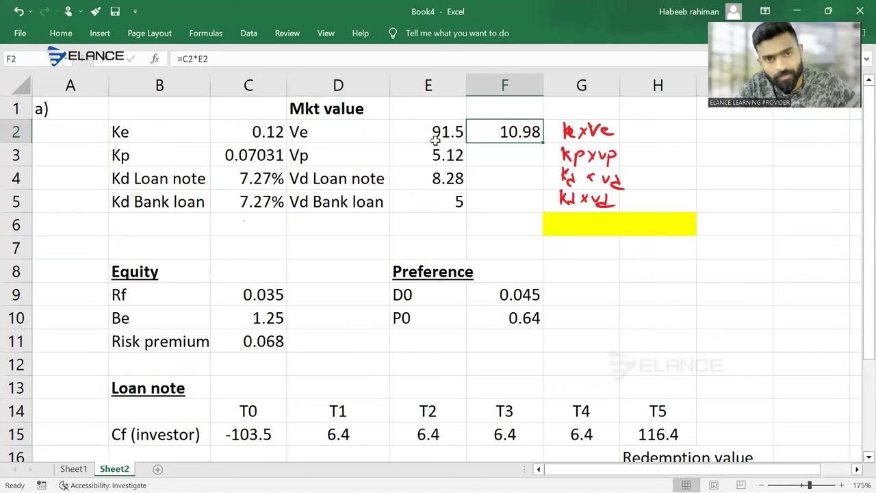
- Copy the product formula from F2 into F3:F5 for the preference shares, loan note and bank loan
key(ctrl+c)
key(Down)
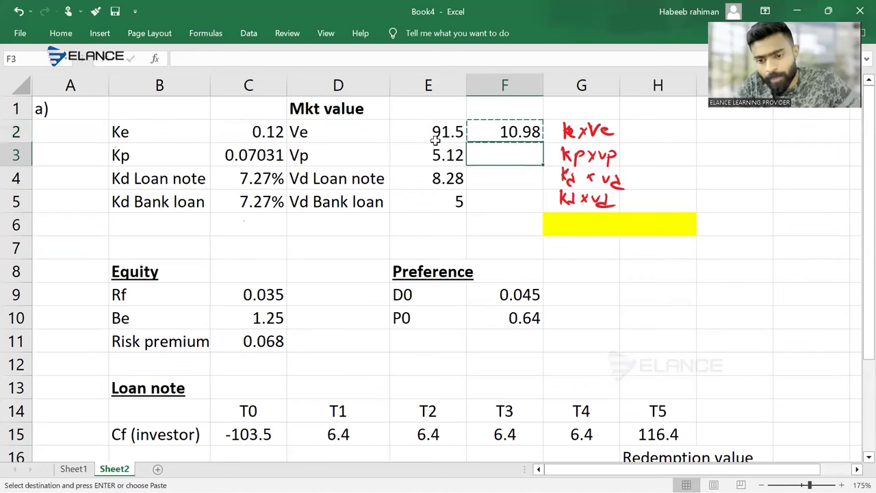
key(shift+Down)
key(shift+Down)
key(ctrl+v)
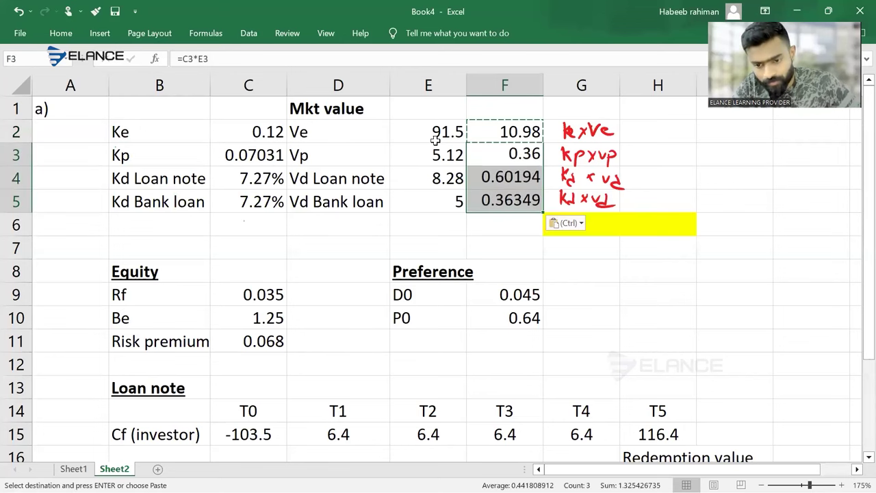
- Enter the formula =SUM(E2:E5) in E6 to total the market values
key(Down)
key(Down)
key(Down)
key(Left)
key(Escape)
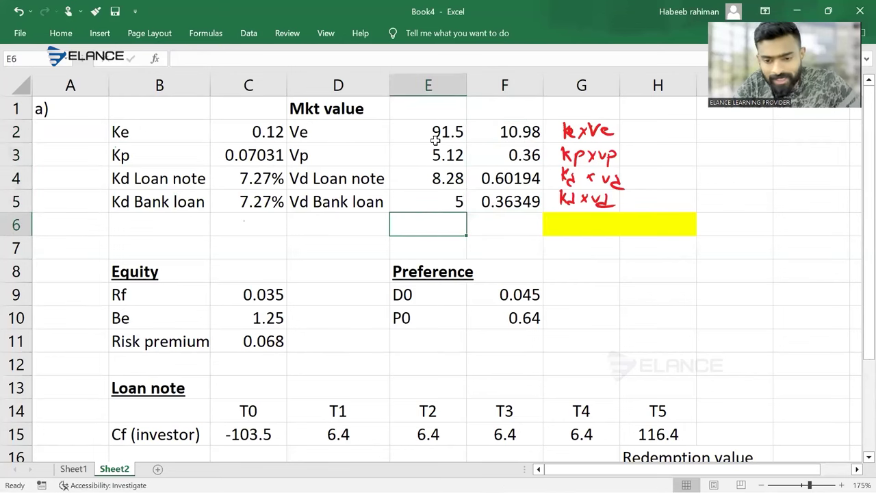
key(shift+Right)
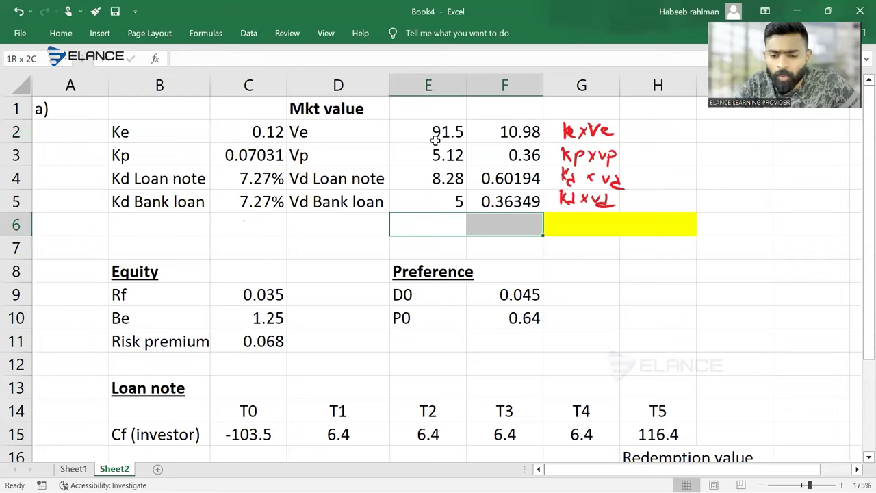
key(Left)
key(Right)
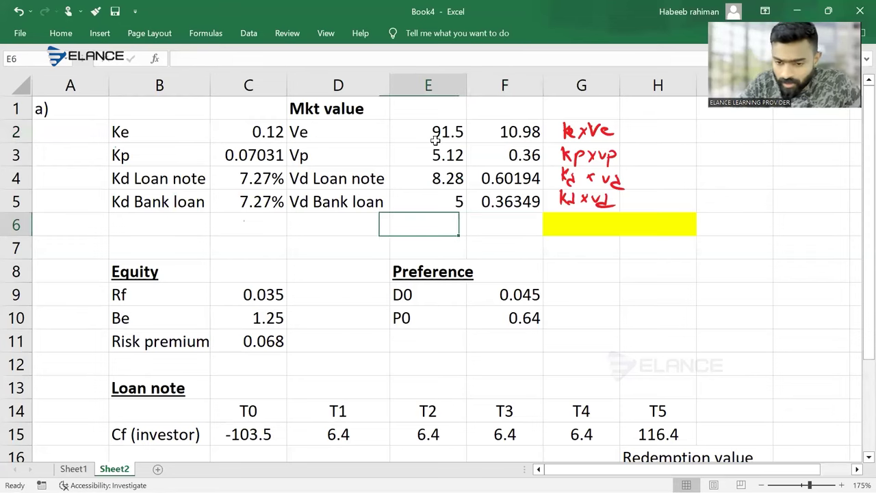
text(=sum()
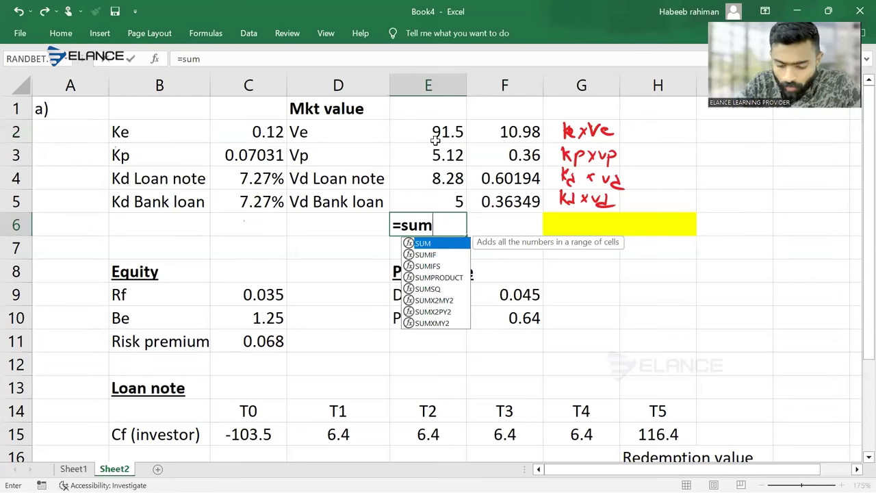
key(Up)
key(shift+Up)
key(shift+Up)
key(shift+Up)
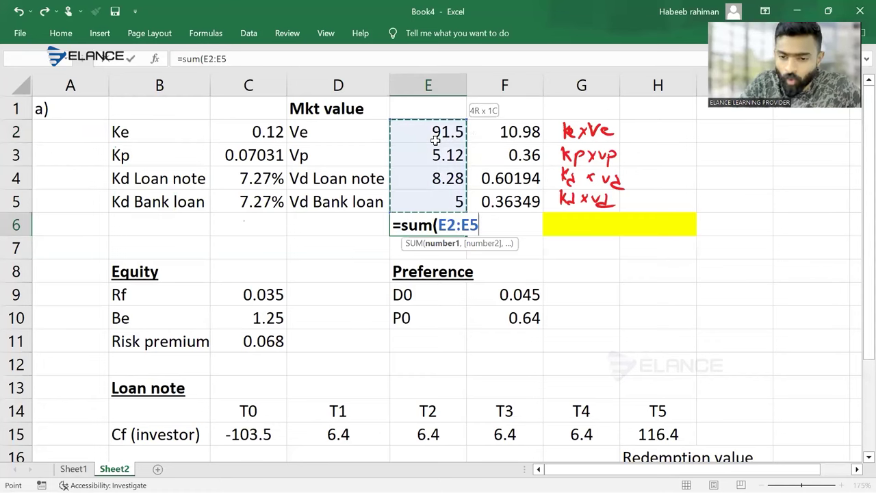
text())
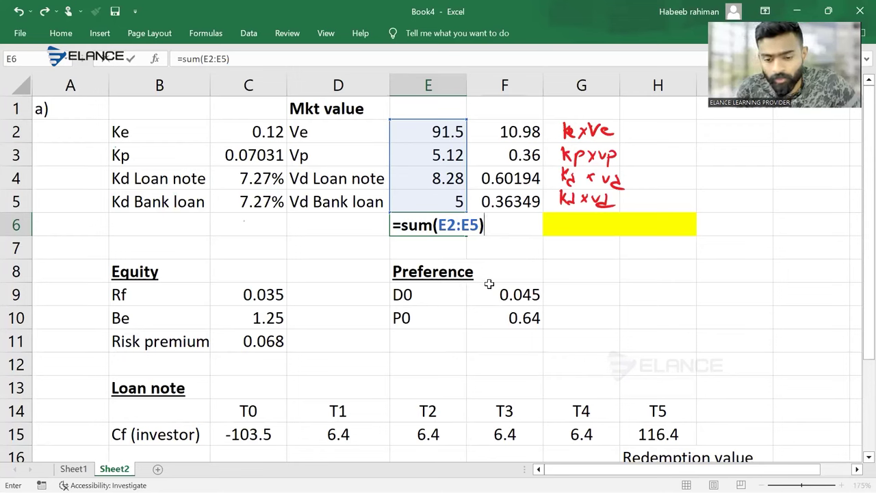
- Switch to the WACC question PDF, draw a green line linking the first term's denominator to the fraction's D, and return to Excel
key(Return)
key(alt+Tab)
key(Tab)
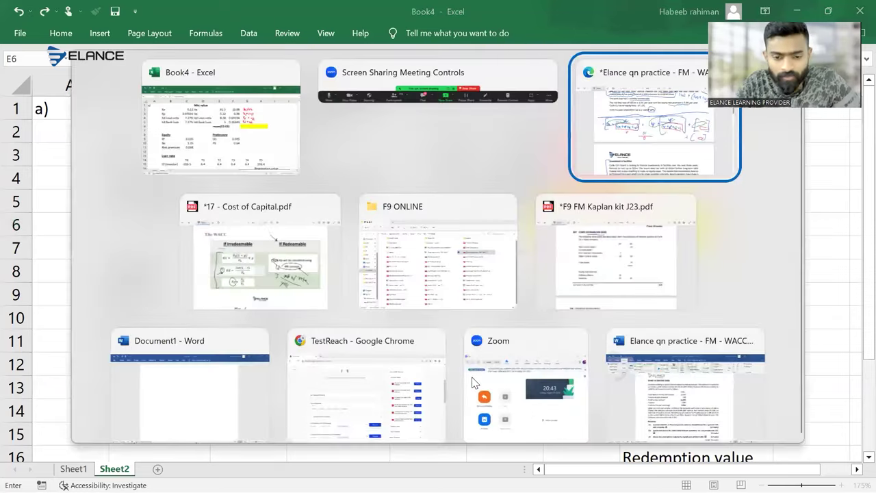
drag(287, 263, 361, 294)
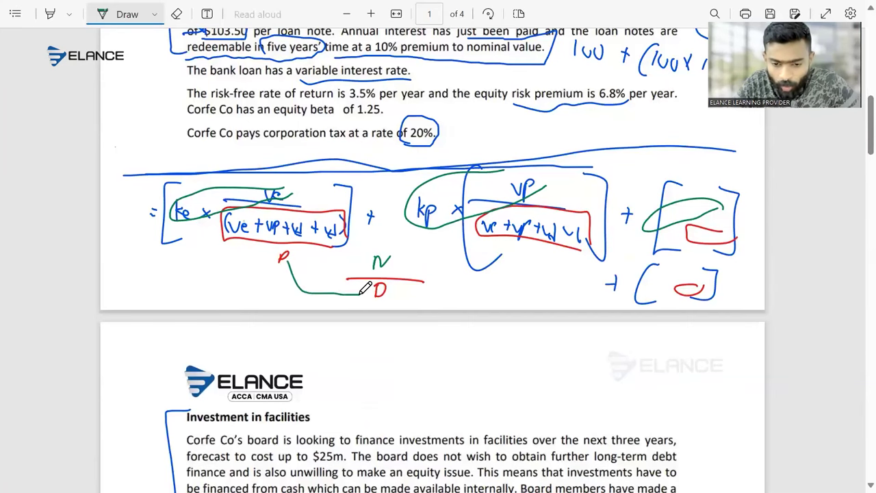
key(alt+Tab)
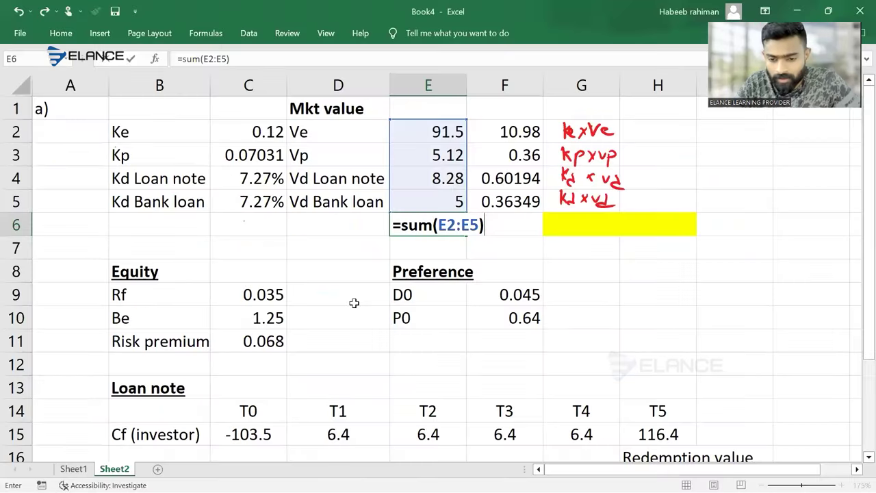
- Complete the market value total in E6 and copy its formula to F6 to sum the products
key(ctrl+Return)
key(ctrl+c)
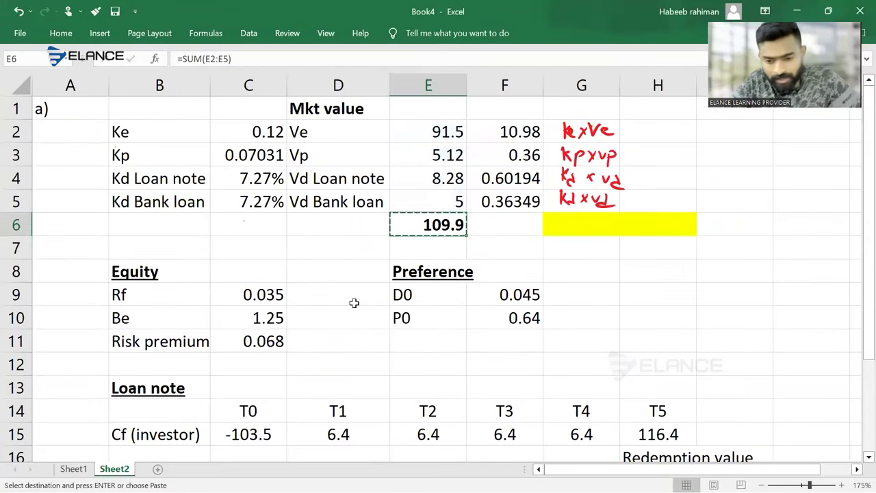
key(Right)
key(ctrl+v)
key(Escape)
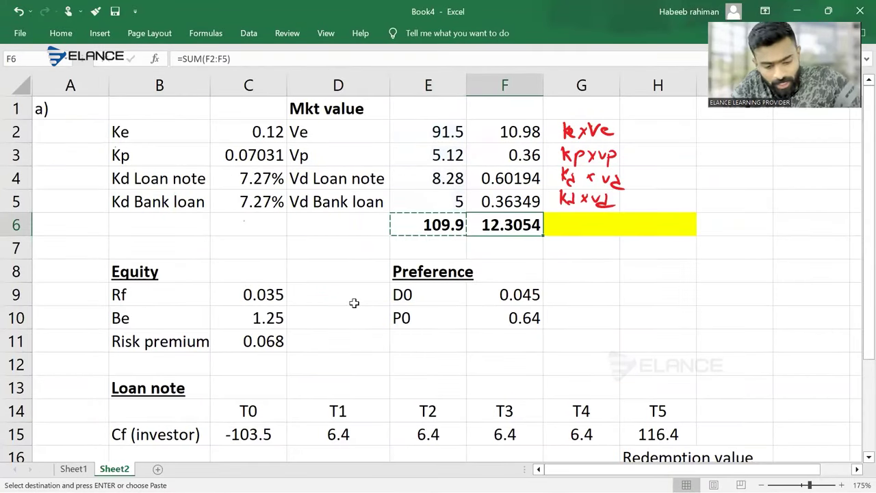
key(F2)
key(Return)
key(Right)
key(Up)
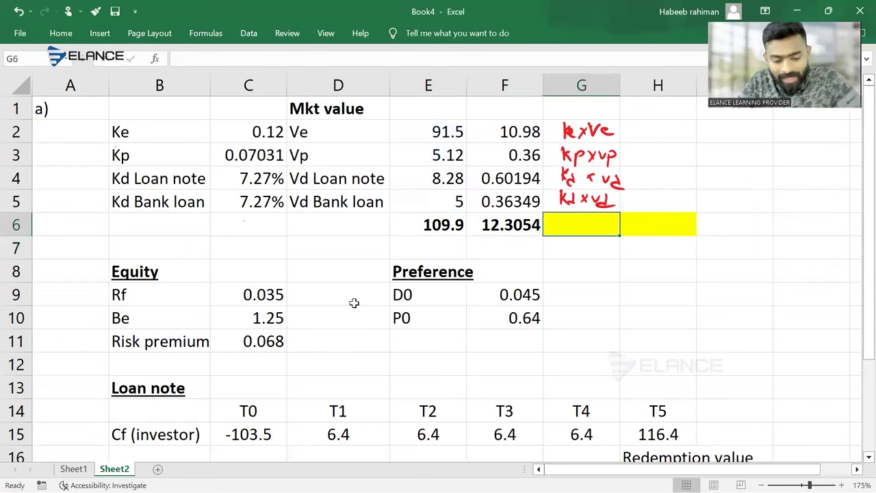
- Label G6 as WACC and calculate it in H6 with =F6/E6
text(WACC)
key(Tab)
text(=)
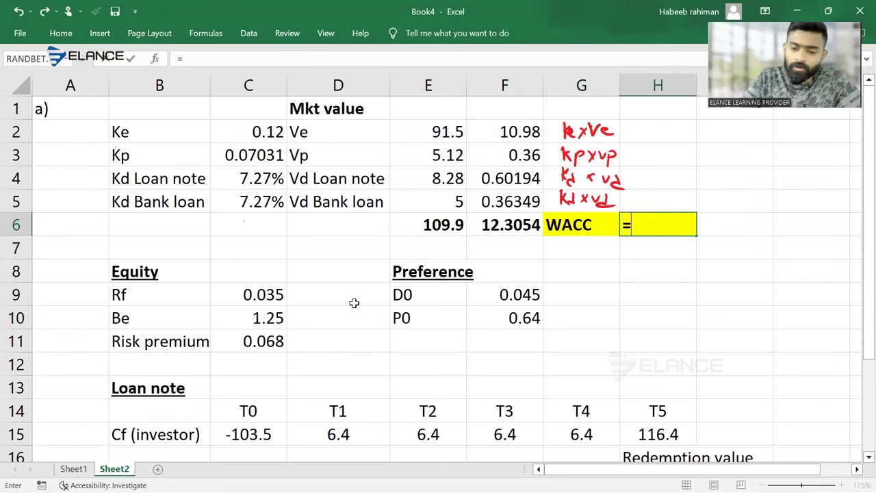
key(Left)
key(Left)
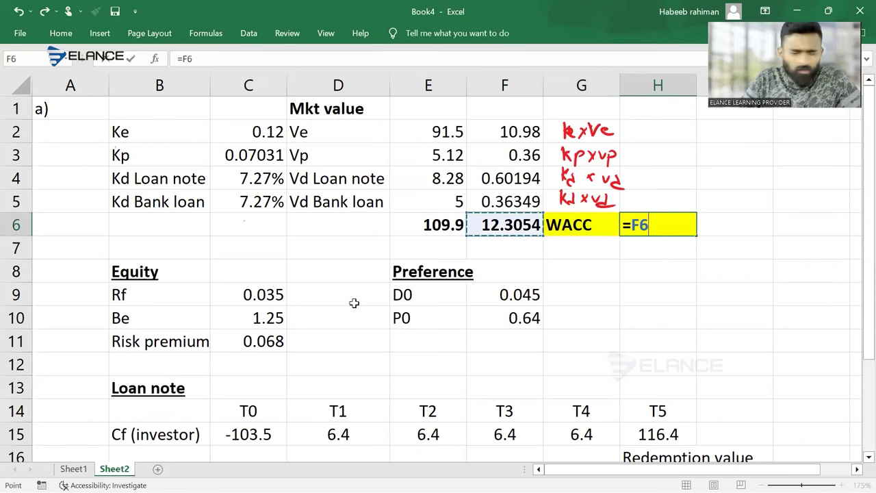
text(/)
key(Left)
key(Left)
key(Left)
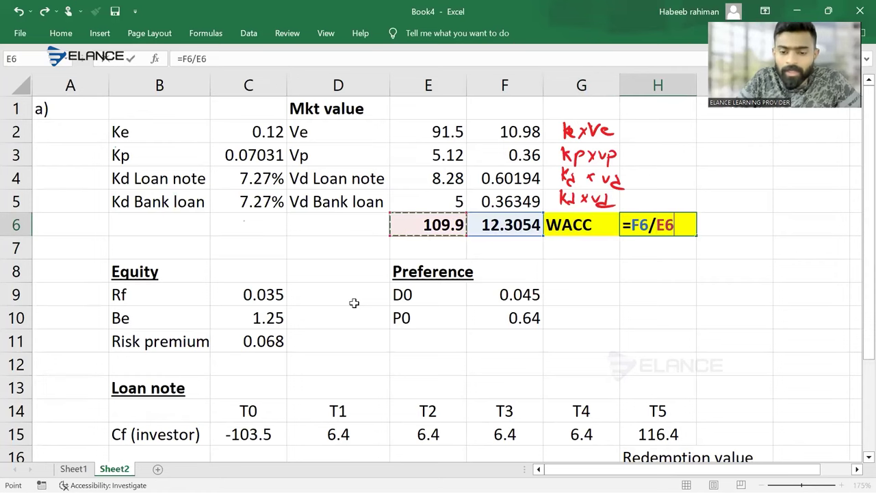
key(Return)
key(Up)
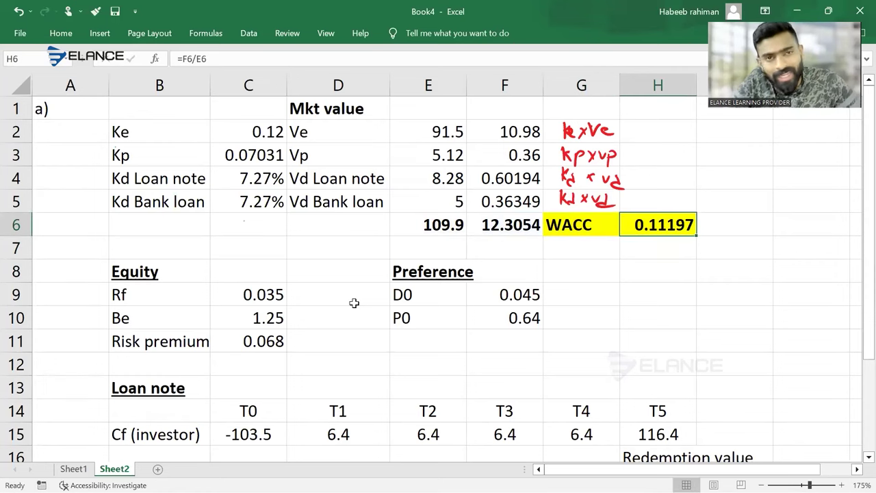
- Format the WACC result in H6 as a percentage with two decimal places
click(60, 35)
click(436, 80)
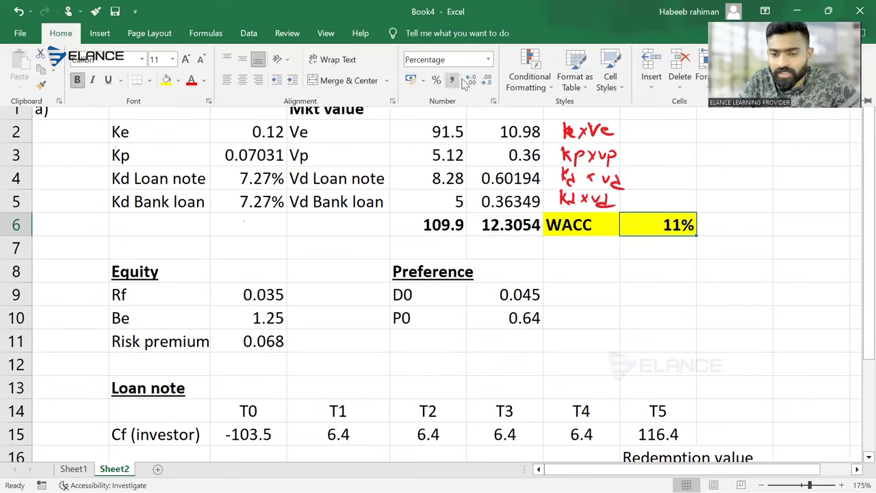
click(471, 81)
click(471, 81)
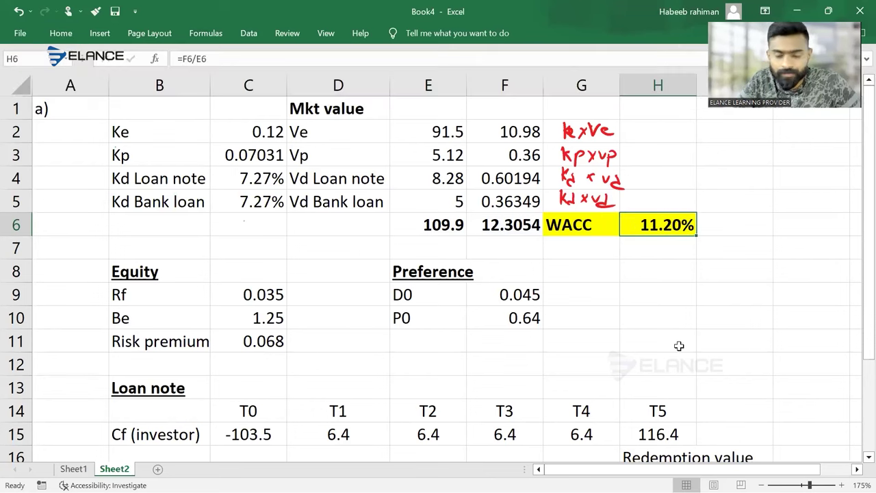
key(Return)
- Switch to the WACC question PDF and add a green tick beside the 11 marks of requirement (a)
scroll(679, 345, down, 3)
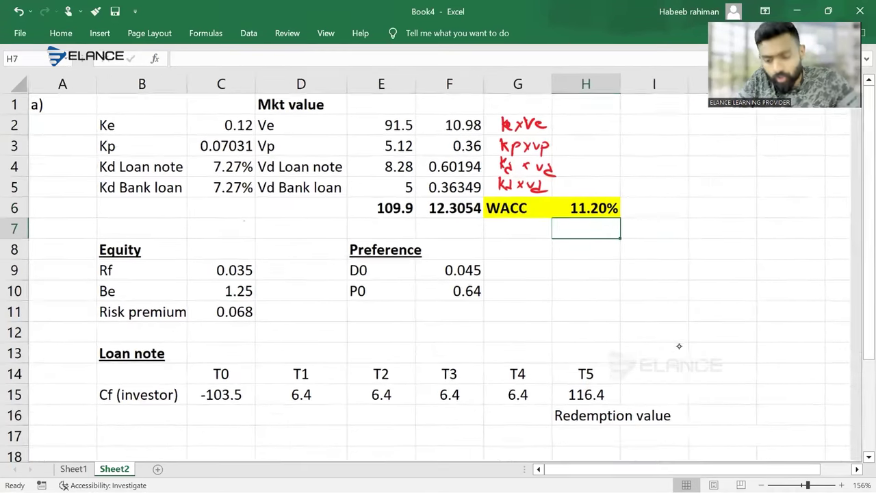
key(alt+Tab)
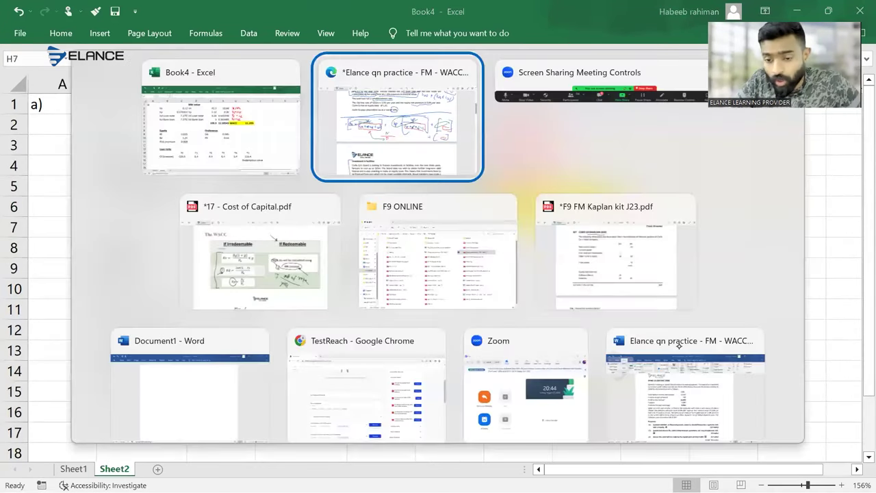
scroll(659, 375, down, 6)
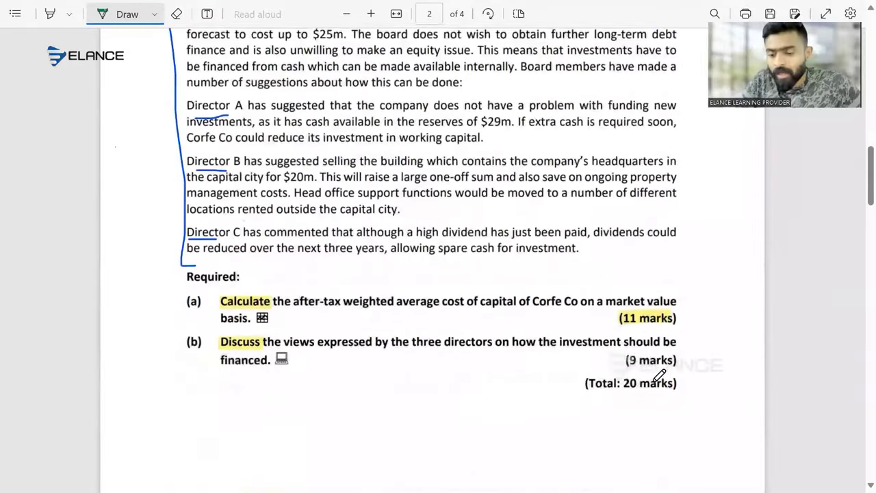
scroll(659, 375, down, 2)
drag(661, 183, 682, 173)
scroll(688, 166, down, 4)
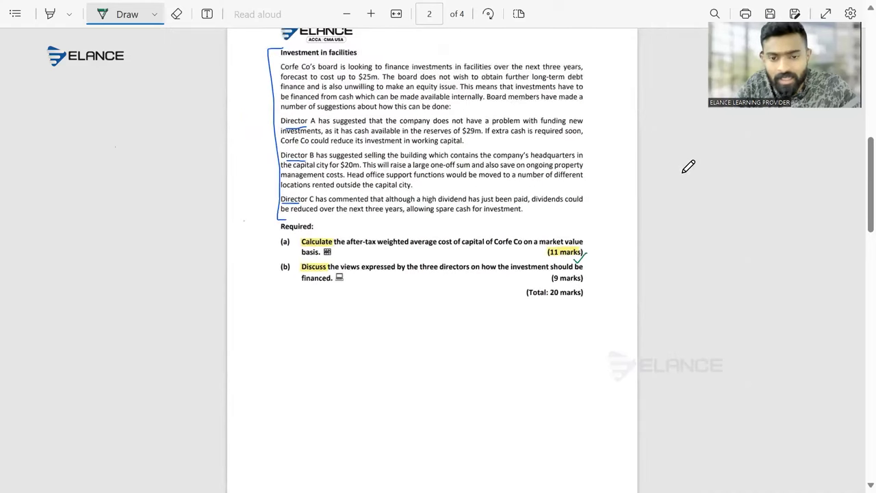
scroll(688, 166, up, 6)
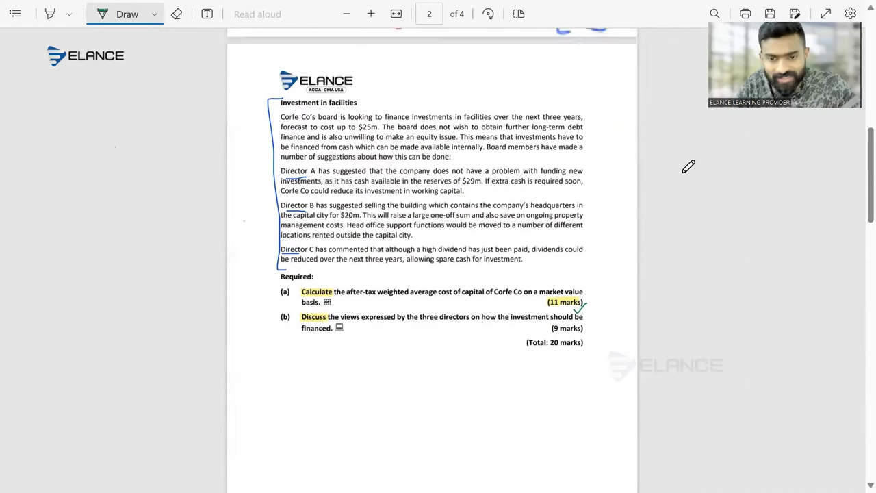
scroll(688, 166, down, 4)
scroll(687, 166, down, 5)
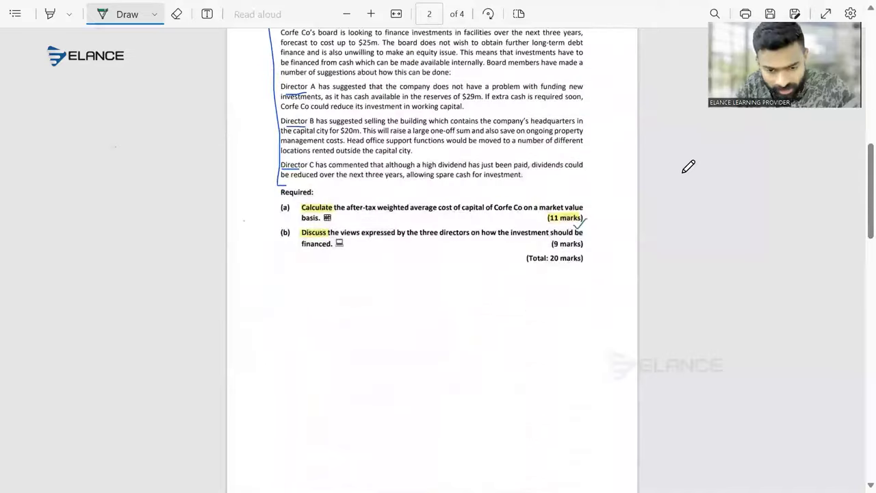
scroll(688, 166, up, 2)
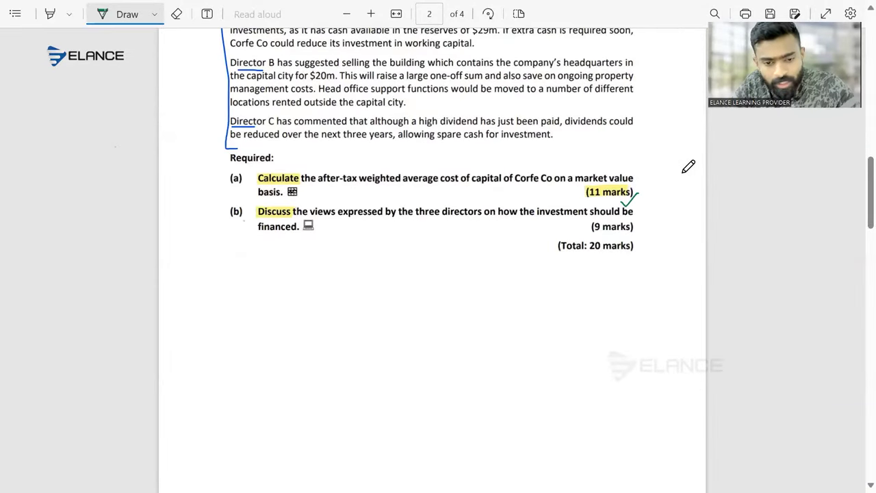
scroll(688, 167, down, 2)
scroll(688, 167, up, 5)
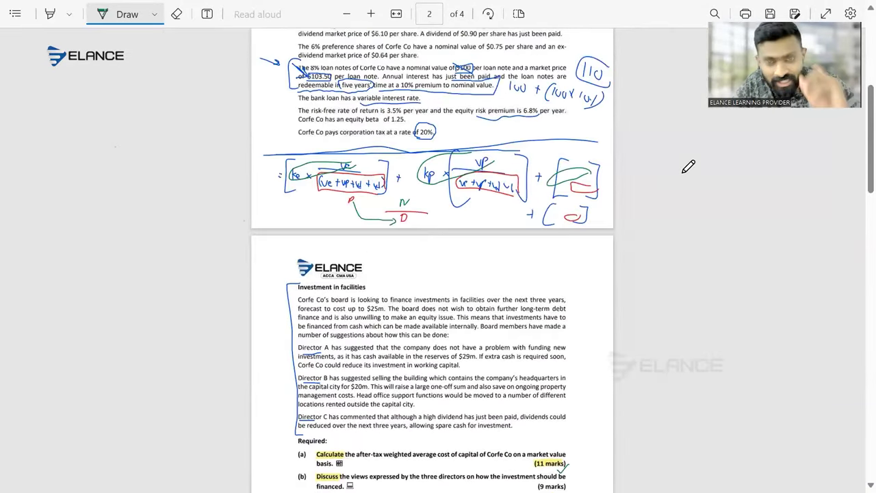
scroll(688, 166, up, 5)
scroll(688, 166, down, 2)
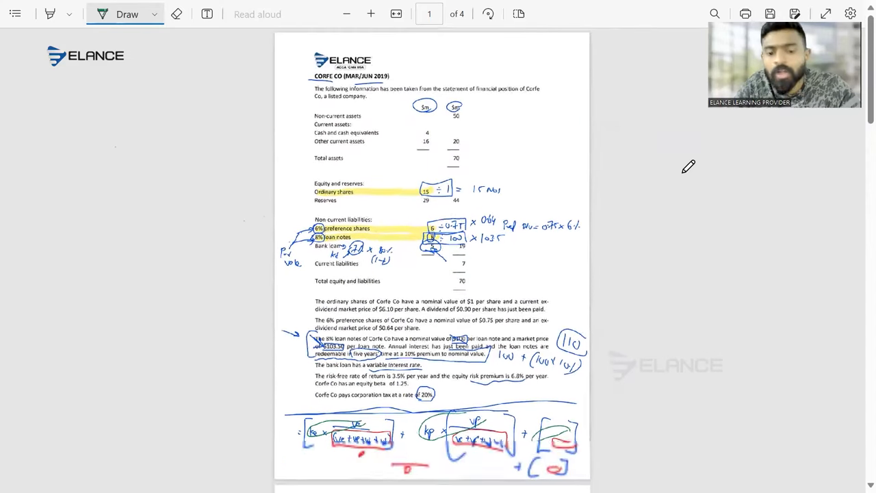
scroll(688, 166, down, 5)
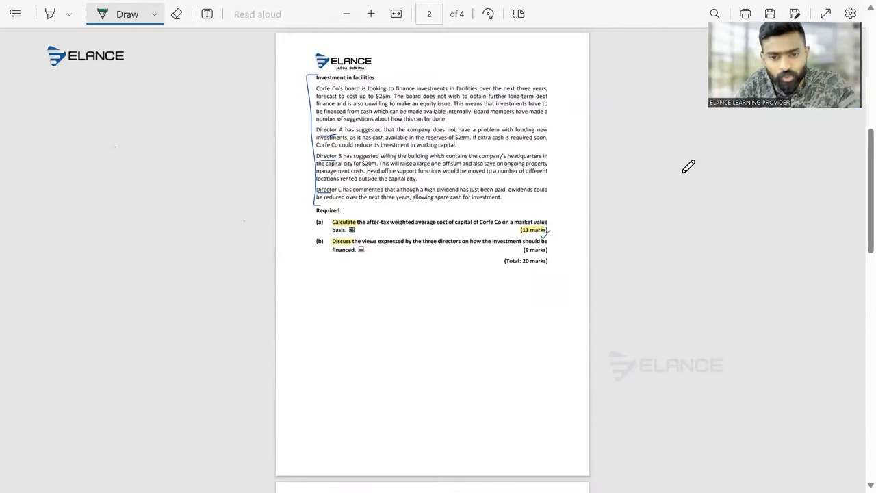
scroll(688, 166, up, 5)
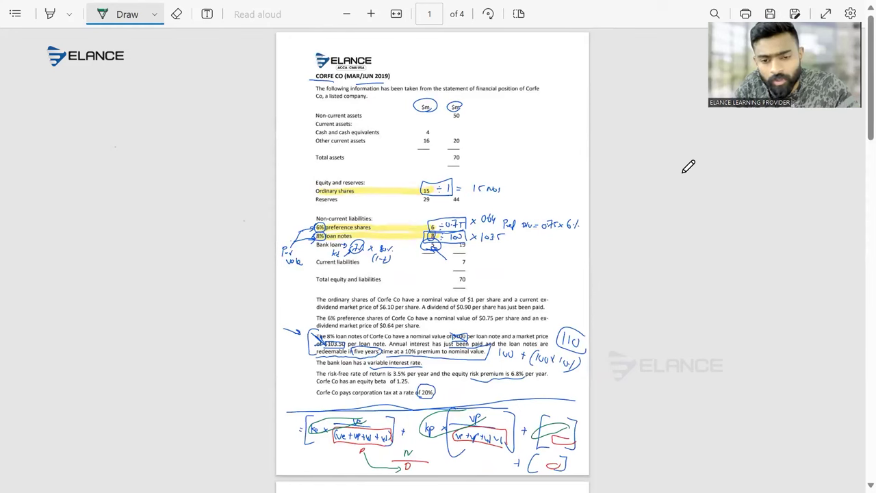
- Switch to the F9 FM Kaplan kit PDF and look through the questions that follow 307 Corfe Co
key(alt+Tab)
key(alt+Tab)
key(alt+Tab)
key(alt+Tab)
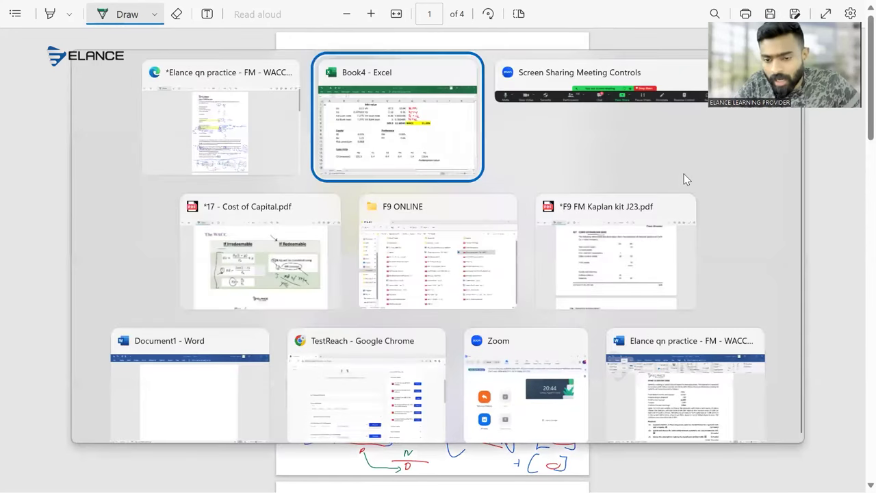
key(alt+Tab)
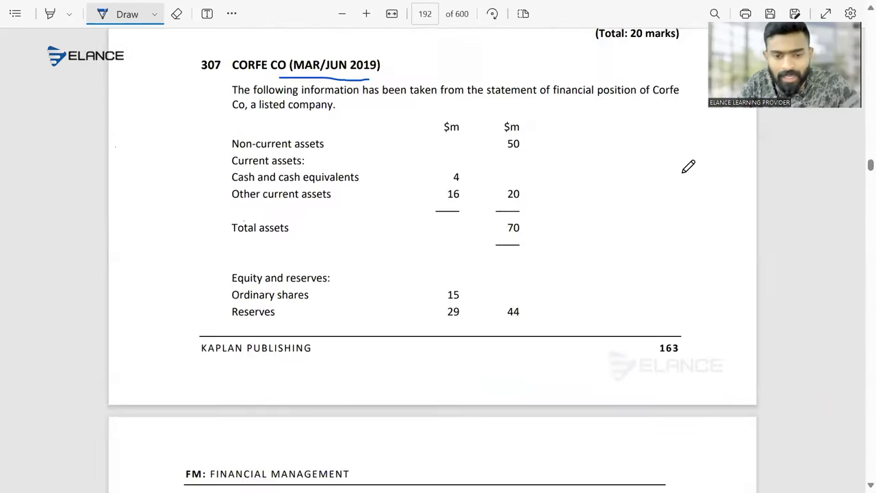
scroll(686, 164, up, 2)
key(ctrl+minus)
scroll(688, 166, down, 10)
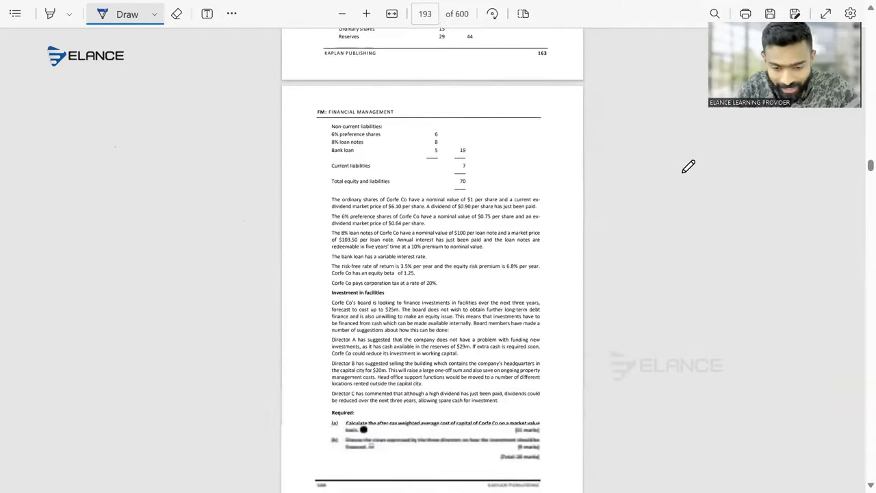
scroll(688, 166, down, 4)
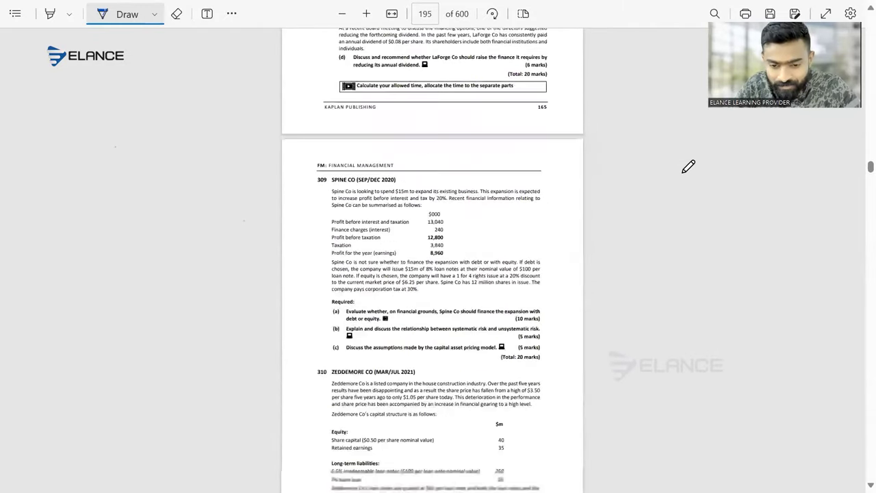
scroll(687, 167, down, 5)
scroll(687, 167, up, 4)
- Go back to question 305 Tufa Co (Sep/Dec 2017) and circle its heading in blue
scroll(687, 166, up, 12)
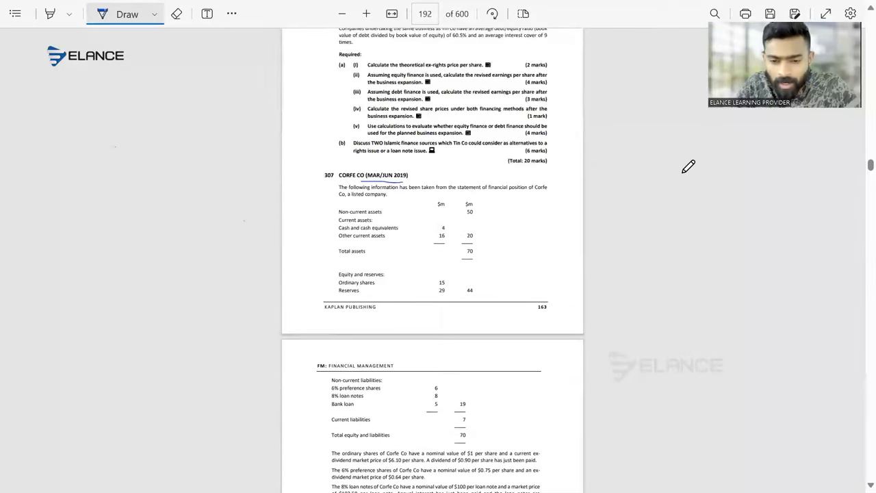
scroll(688, 166, up, 3)
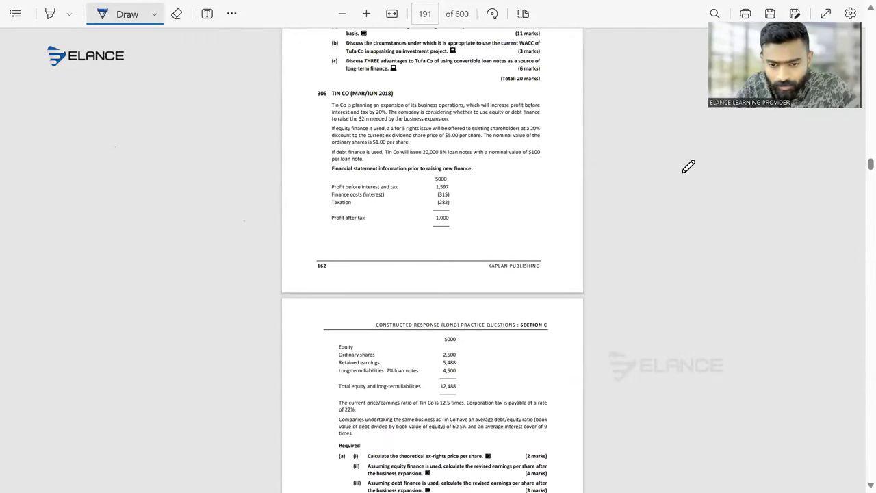
scroll(688, 166, up, 1)
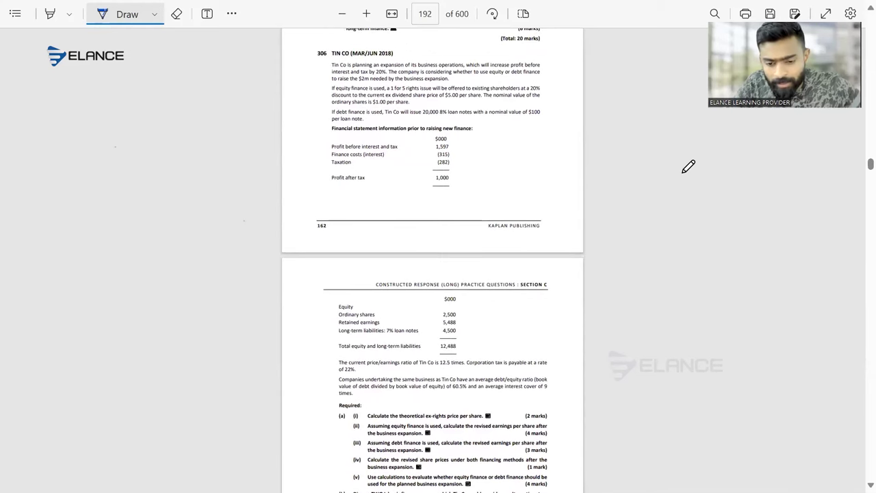
scroll(688, 166, up, 9)
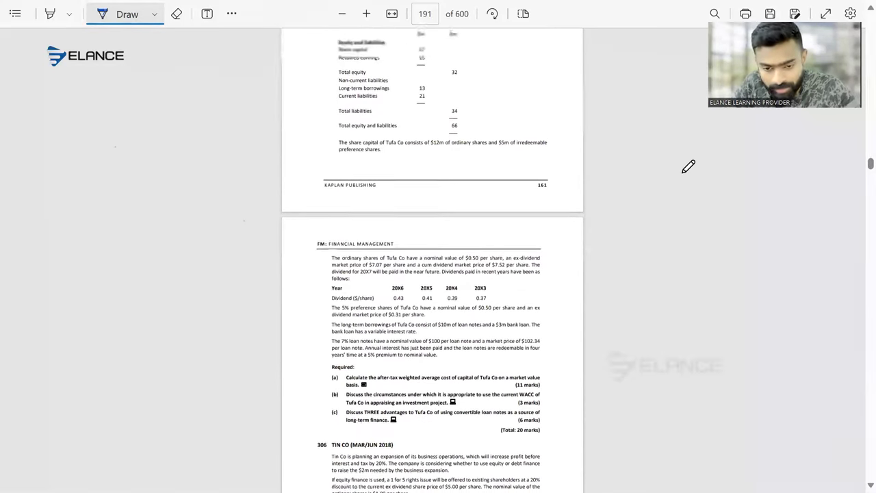
scroll(687, 166, up, 1)
key(ctrl+plus)
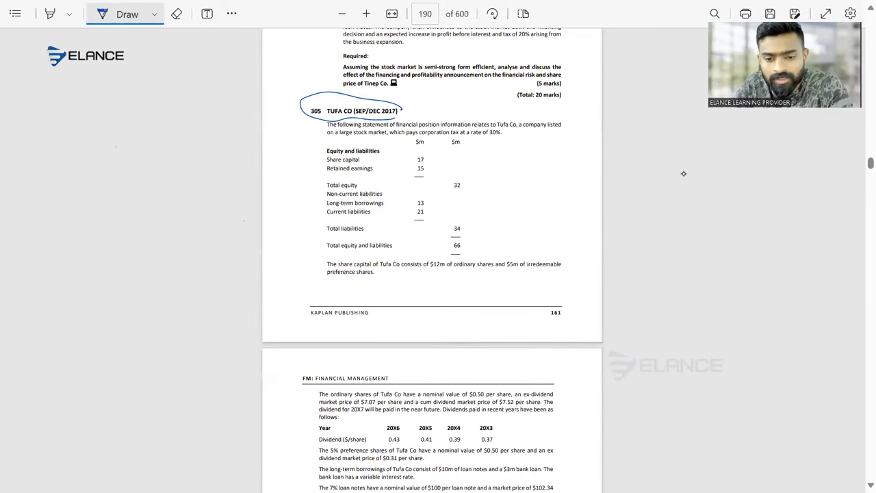
key(ctrl+plus)
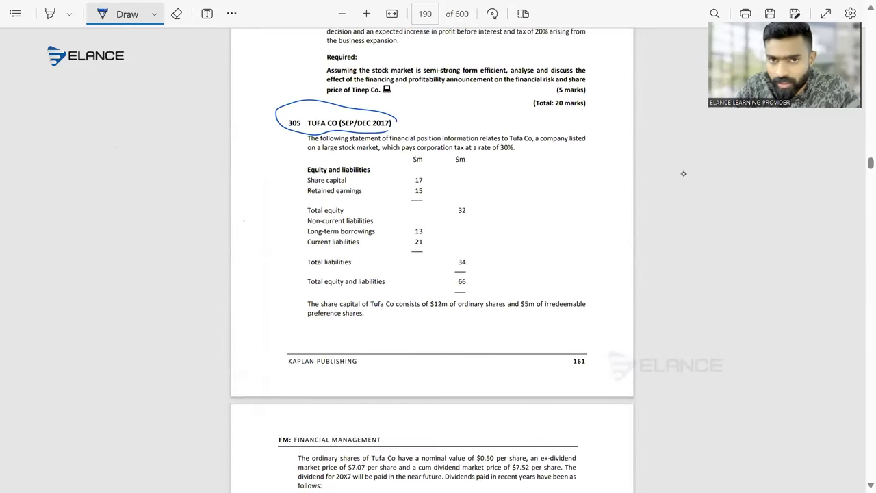
- Circle the heading of question 304 Tinep Co (Dec 14 – Modified) in blue
scroll(683, 173, up, 4)
scroll(683, 173, up, 5)
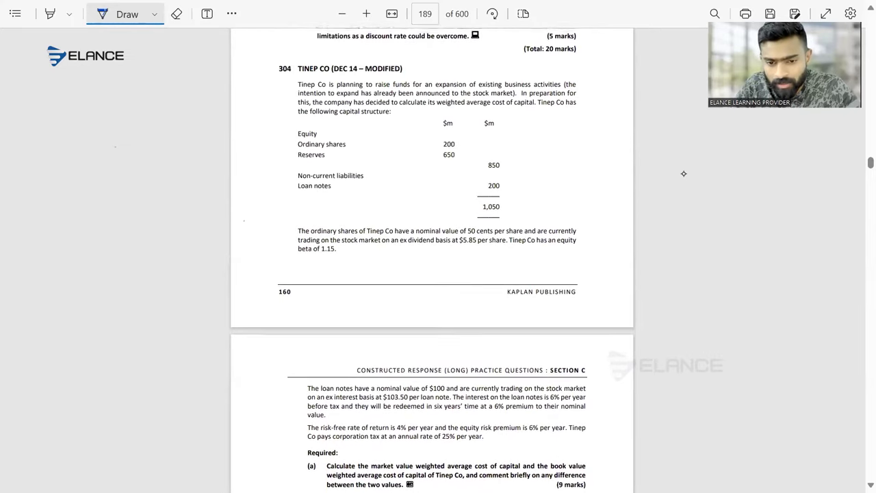
scroll(683, 173, down, 1)
drag(356, 72, 239, 41)
- Circle the heading of question 303 Dinla Co (Mar 16 – Modified) in blue
scroll(683, 173, up, 10)
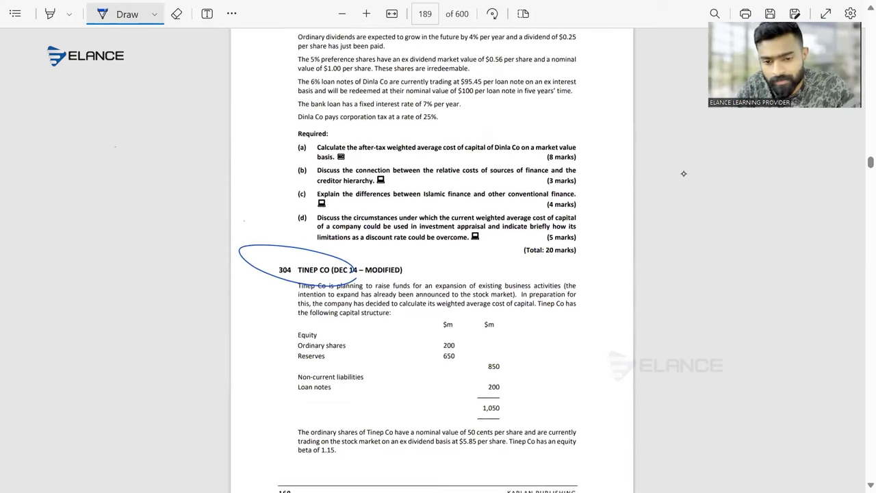
scroll(683, 173, down, 1)
scroll(683, 173, up, 2)
scroll(683, 173, up, 2)
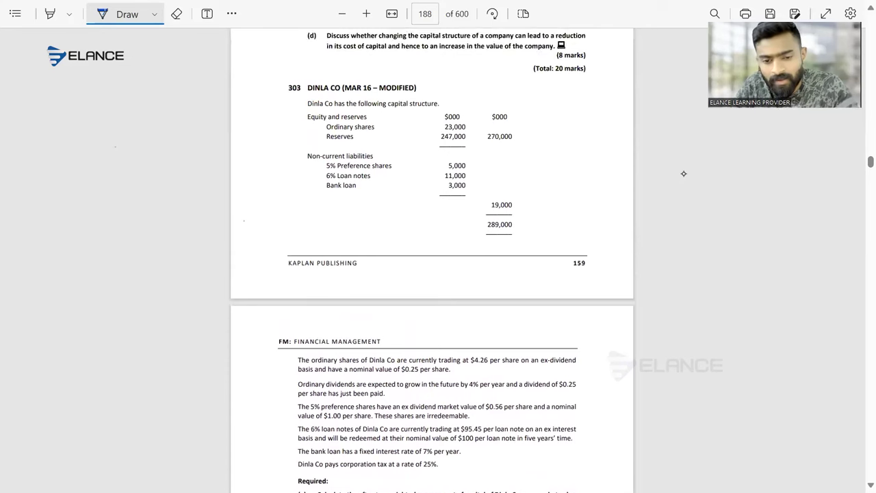
scroll(683, 173, up, 10)
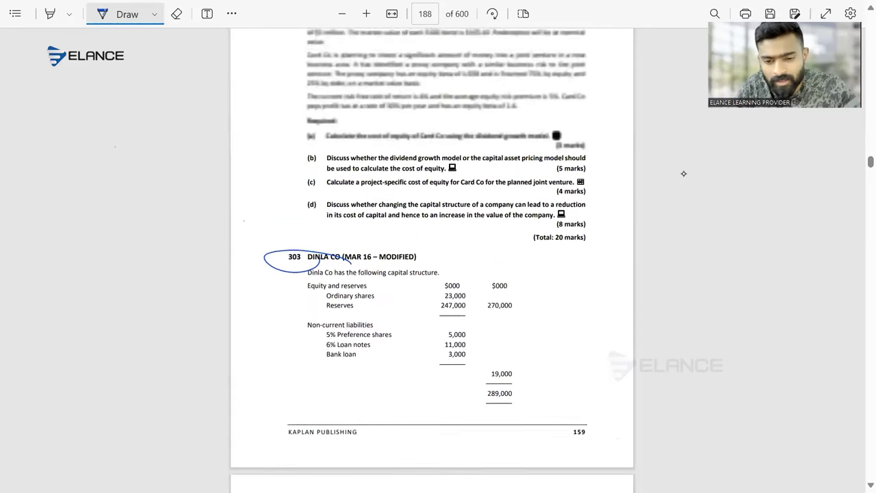
- Find question 298 AMH Co (June 13 Modified) among the earlier questions and circle its heading in blue
scroll(683, 174, up, 12)
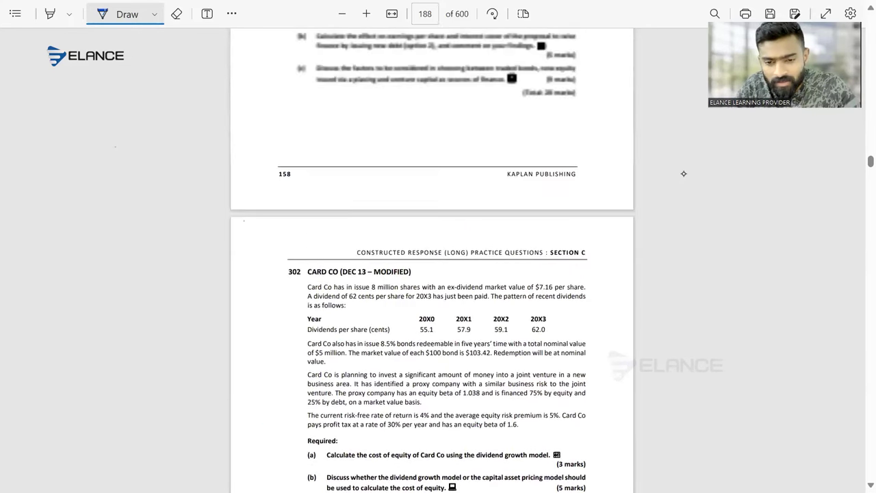
scroll(683, 173, up, 12)
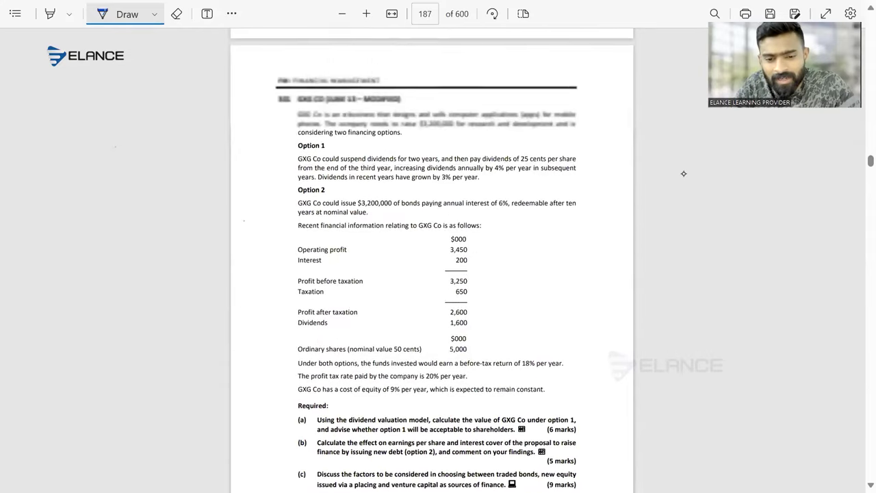
scroll(683, 173, up, 17)
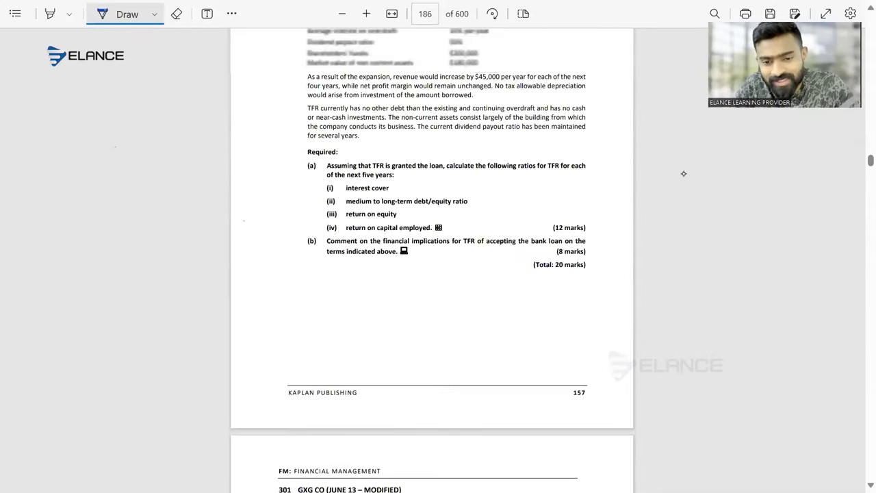
scroll(683, 173, up, 19)
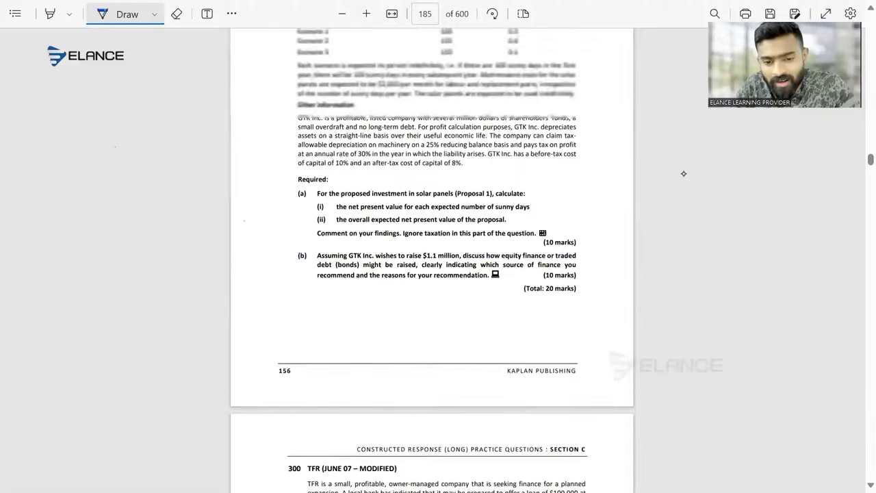
scroll(683, 173, up, 2)
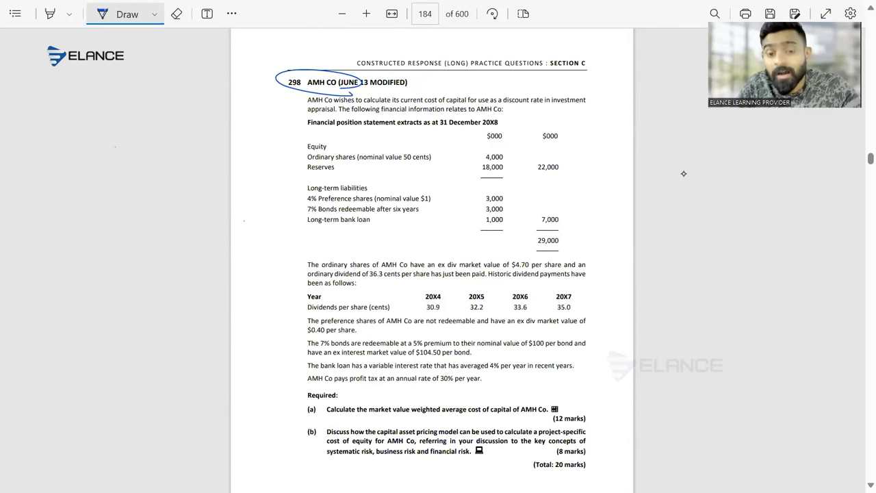
- Review the circled practice questions from 298 AMH Co forward to 305 Tufa Co
scroll(683, 174, down, 20)
scroll(683, 173, down, 20)
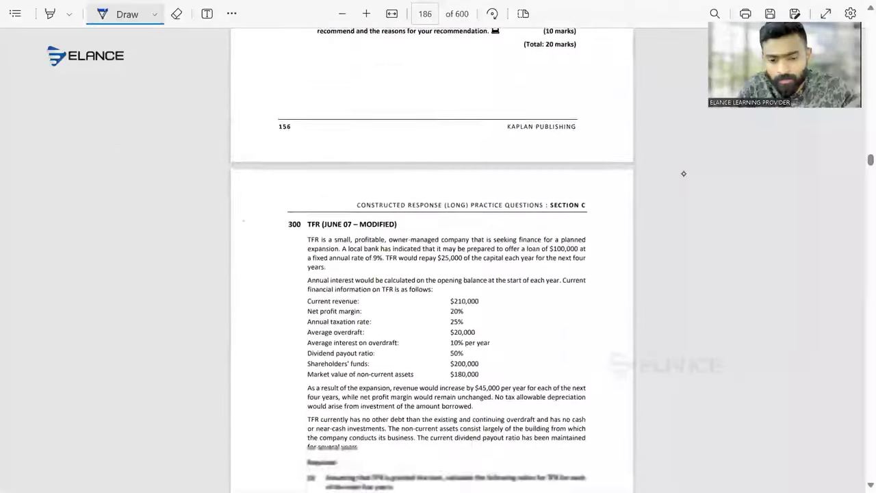
scroll(683, 173, down, 20)
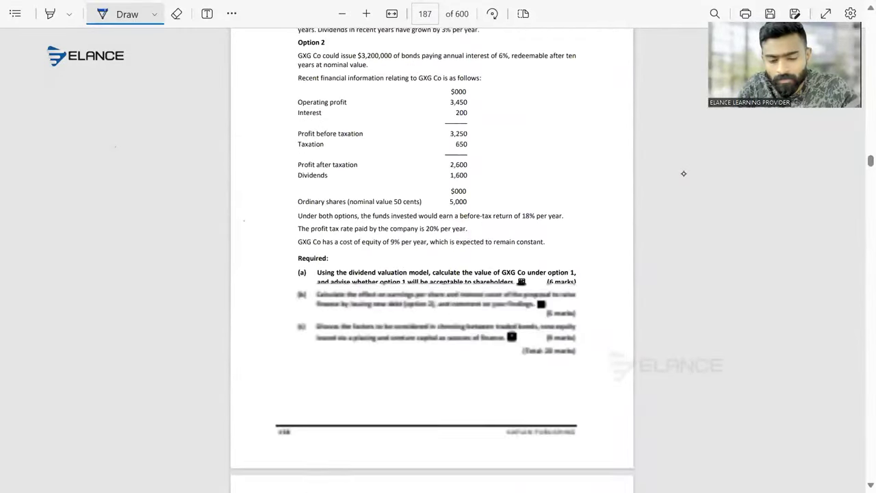
scroll(683, 173, down, 20)
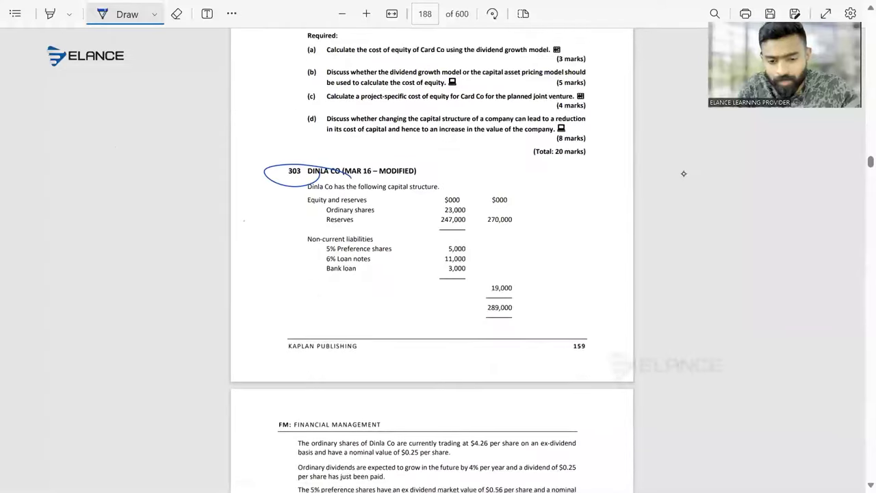
scroll(684, 174, down, 5)
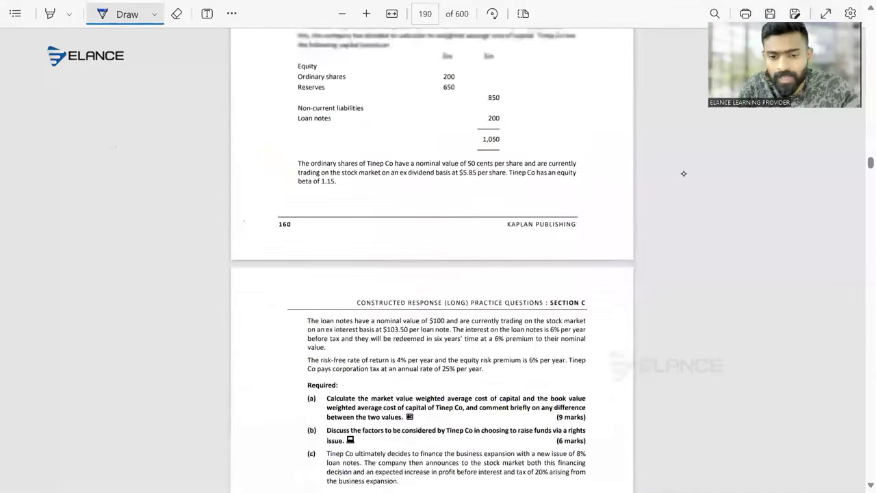
scroll(684, 174, up, 4)
scroll(683, 173, down, 20)
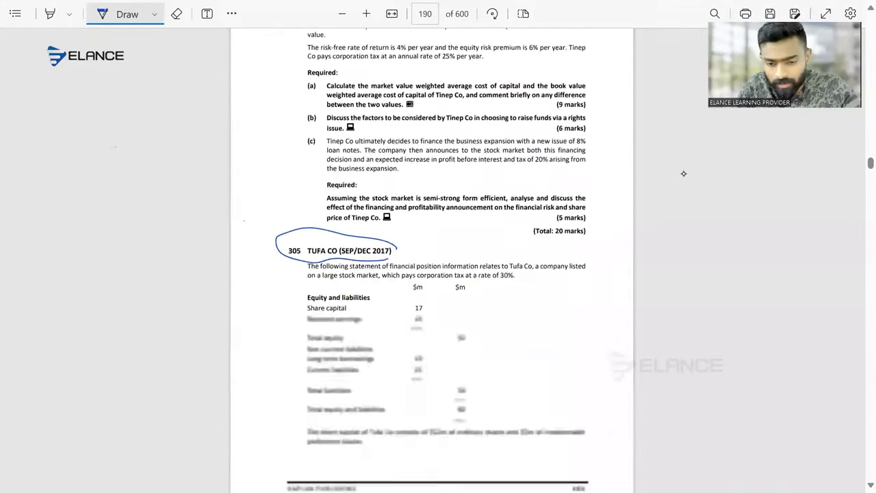
scroll(683, 173, down, 1)
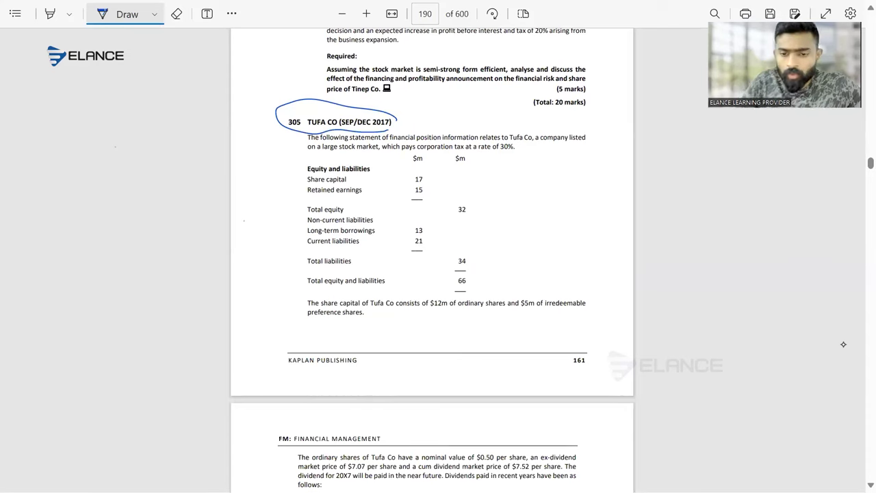
- Switch back to the WACC question PDF and examine the Investment in facilities text and requirement (b) at a larger size
key(alt+Tab)
scroll(843, 343, down, 15)
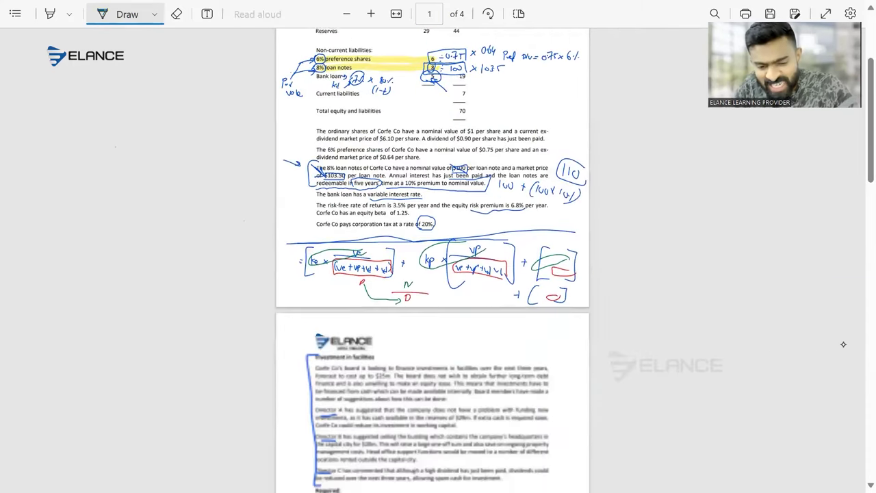
scroll(844, 344, up, 3)
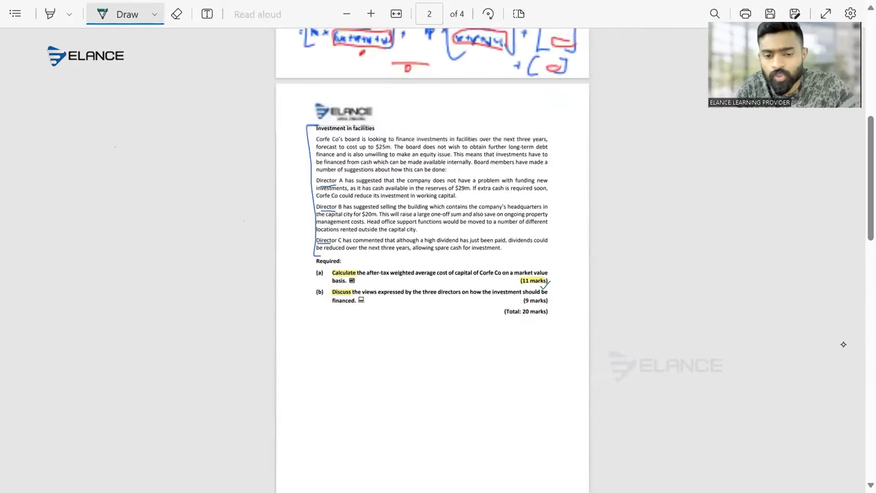
ctrl+scroll(843, 344, up, 1)
ctrl+scroll(843, 343, up, 1)
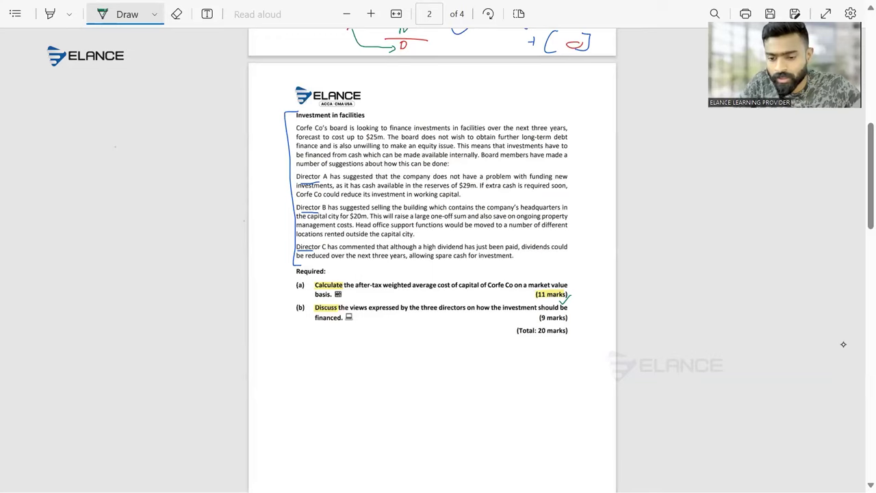
scroll(843, 344, up, 2)
scroll(843, 345, up, 2)
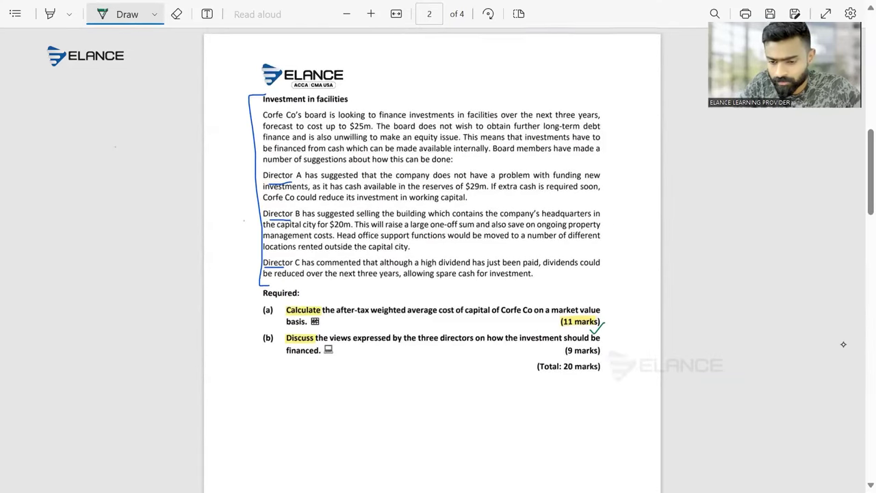
scroll(844, 344, up, 1)
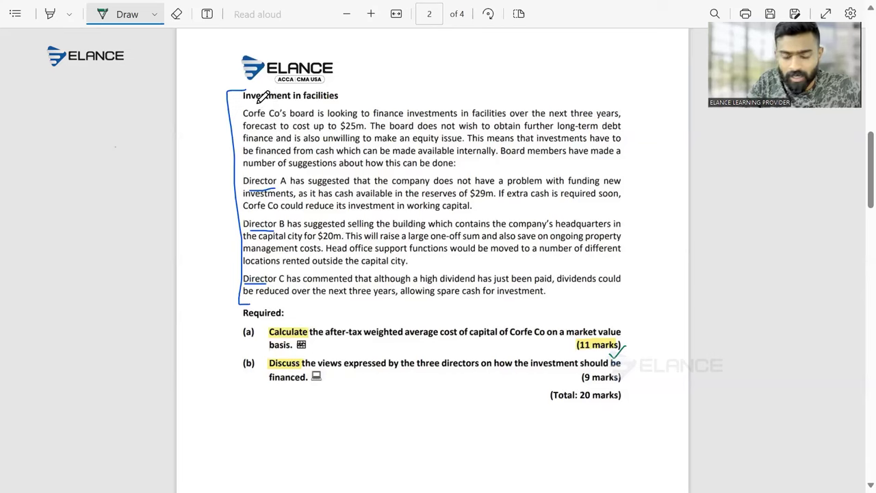
- Circle requirement (b) and underline "three directors" in its wording in green
mouse_move(245, 369)
mouse_down()
mouse_move(262, 368)
mouse_move(250, 354)
mouse_move(247, 380)
mouse_up()
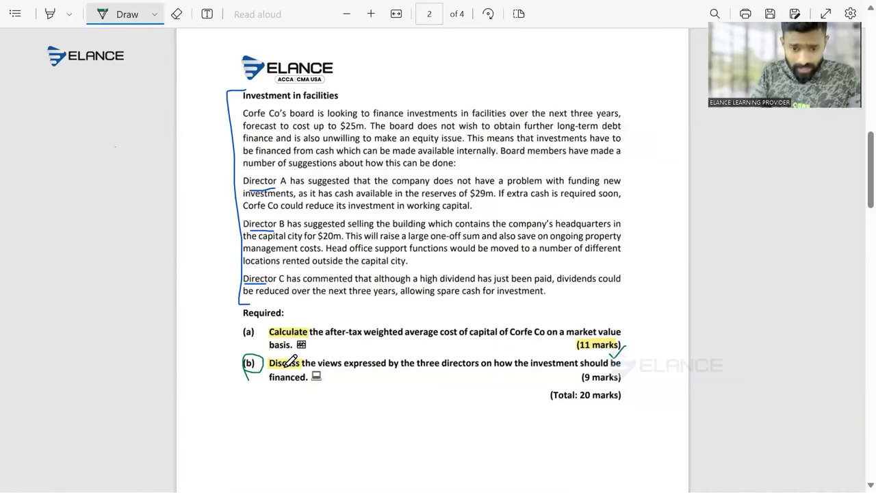
drag(423, 374, 454, 373)
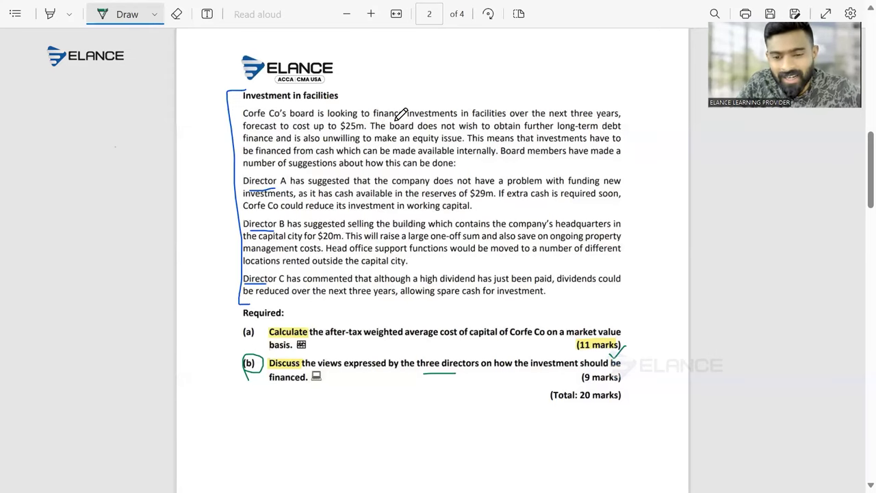
- Mark "finance investments", "$25m" and "available internally" in green in the Investment in facilities paragraph, striking out "long-term debt" and "equity issue"
mouse_move(375, 120)
mouse_down()
mouse_move(459, 116)
mouse_move(432, 100)
mouse_move(415, 101)
mouse_move(411, 122)
mouse_up()
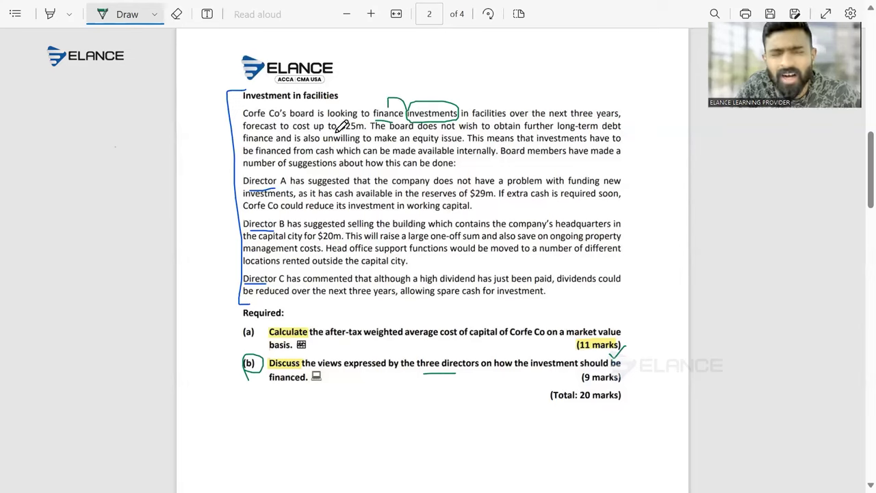
mouse_move(336, 132)
mouse_down()
mouse_move(367, 131)
mouse_move(361, 118)
mouse_move(336, 119)
mouse_move(336, 127)
mouse_up()
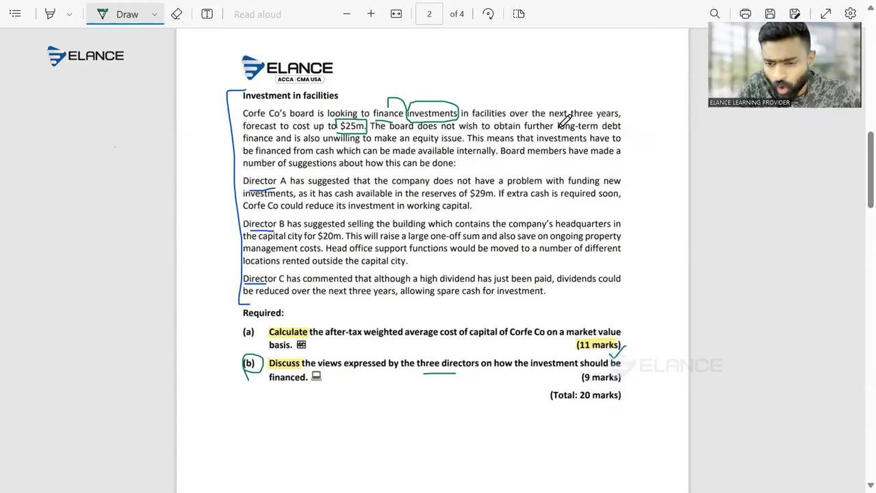
drag(559, 127, 620, 127)
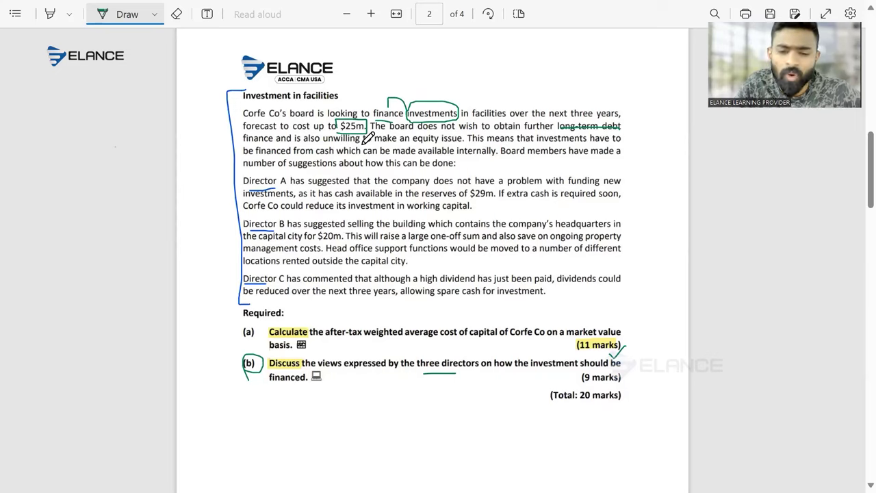
drag(413, 138, 462, 137)
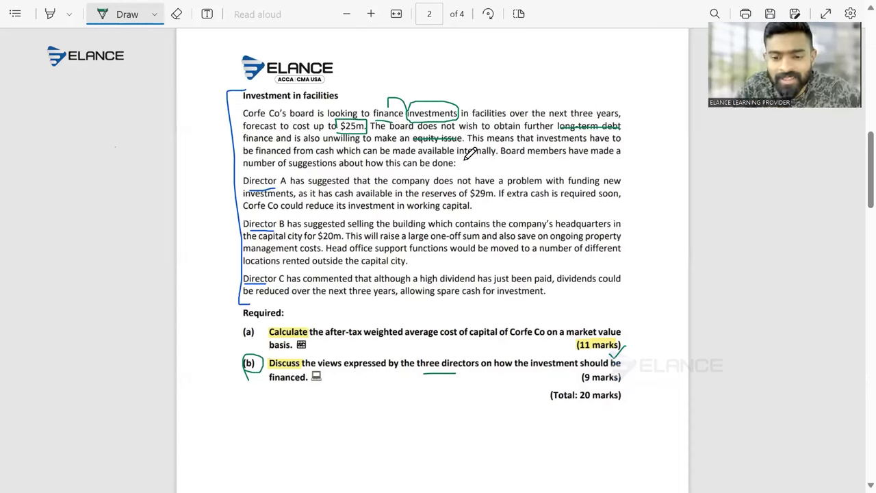
mouse_move(419, 161)
mouse_down()
mouse_move(508, 155)
mouse_move(506, 135)
mouse_move(435, 137)
mouse_up()
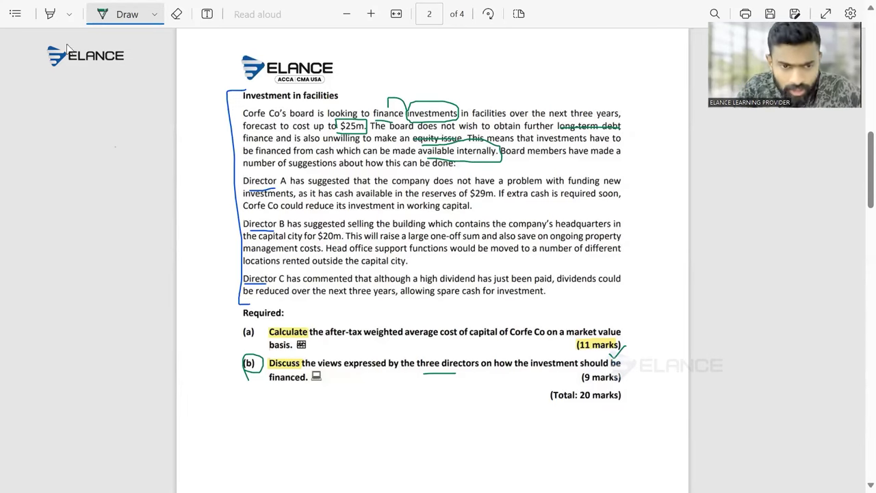
- Highlight the names Director A, Director B and Director C, "reserves of $29m" and the $25m cost in yellow
click(50, 14)
drag(244, 180, 286, 181)
drag(245, 223, 284, 224)
drag(248, 276, 283, 279)
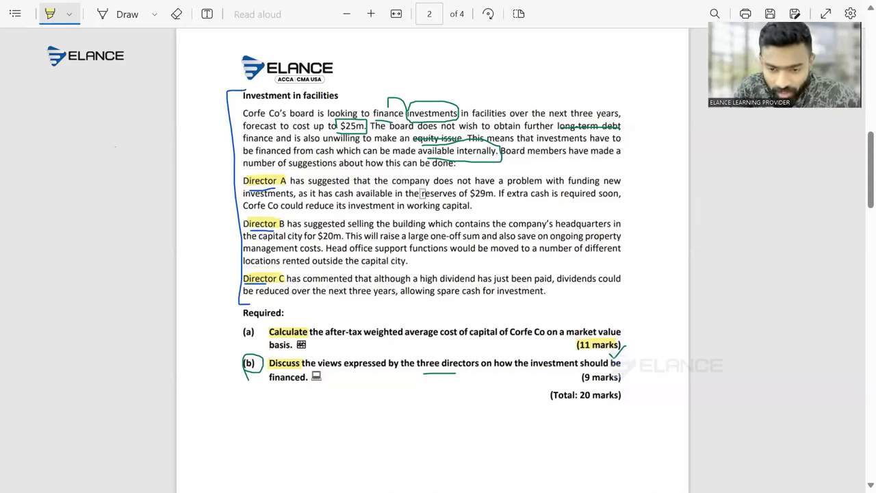
drag(422, 193, 493, 193)
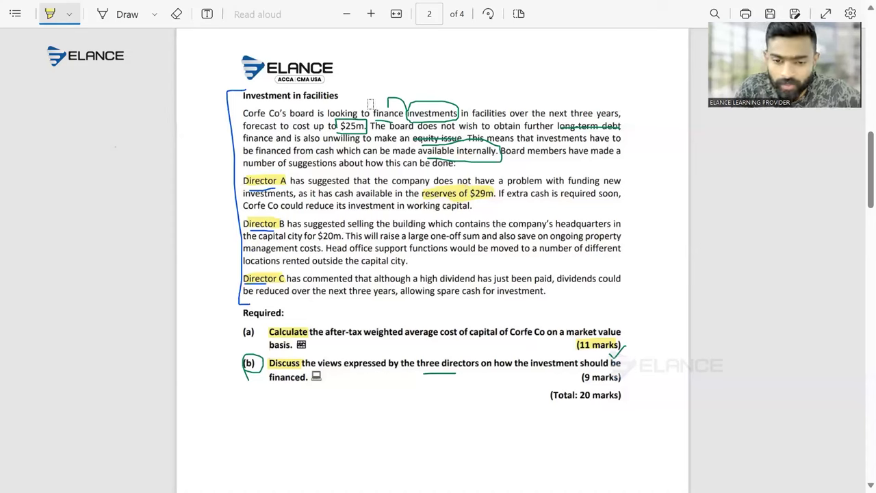
drag(341, 125, 356, 122)
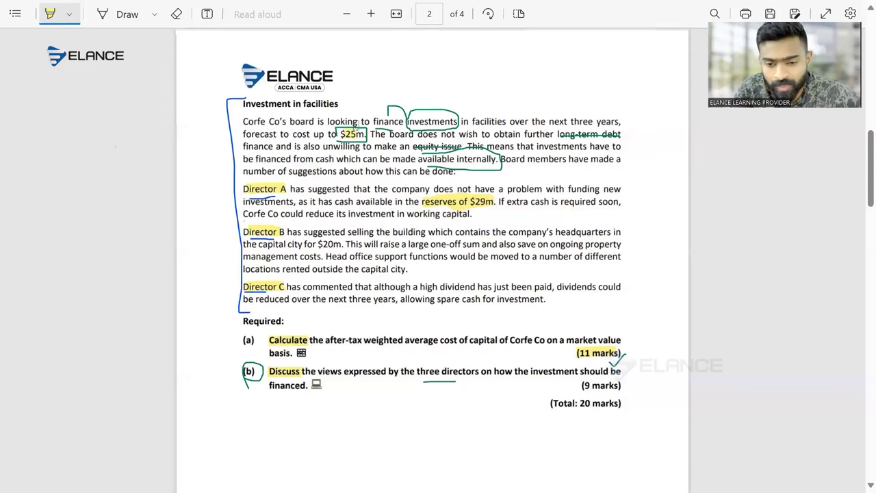
- Erase the yellow highlights and the main handwritten workings across the share and loan note rows in page 1's statement of financial position
scroll(355, 123, up, 3)
scroll(355, 125, up, 9)
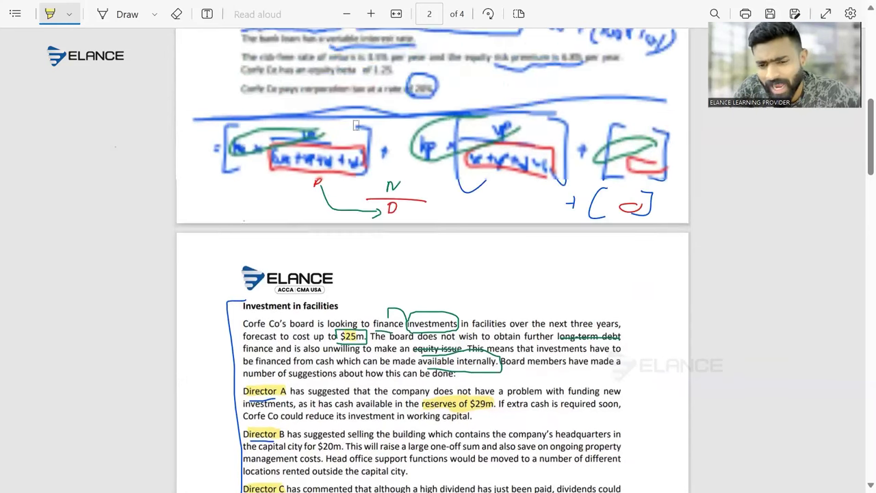
scroll(356, 125, up, 5)
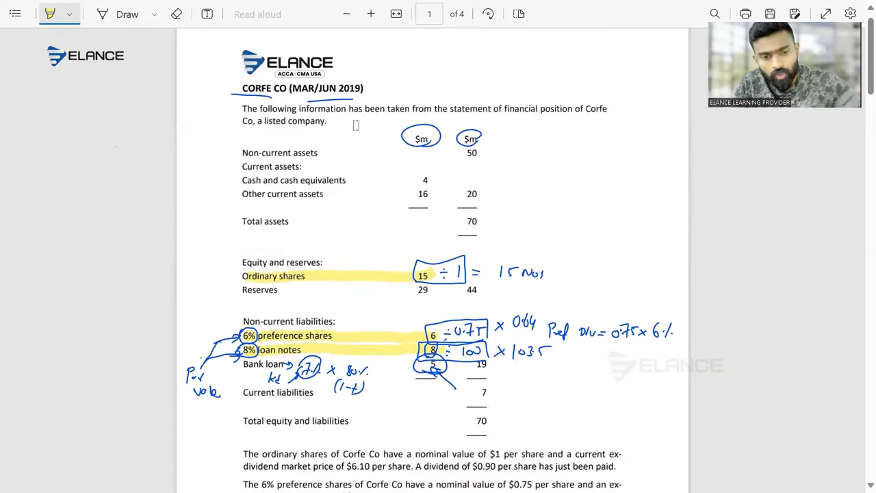
mouse_move(248, 334)
mouse_down()
mouse_move(247, 350)
mouse_move(331, 370)
mouse_up()
mouse_move(249, 276)
mouse_down()
mouse_move(520, 351)
mouse_move(657, 329)
mouse_up()
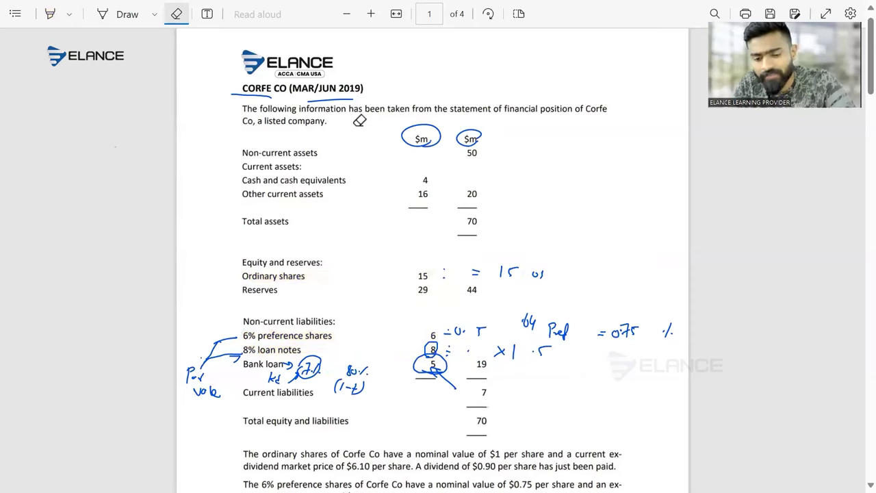
- Erase the par value note with its arrows, the circles around the 8 and 5, and the 7% note beside the bank loan
drag(438, 376, 356, 387)
drag(423, 342, 438, 357)
drag(205, 362, 238, 337)
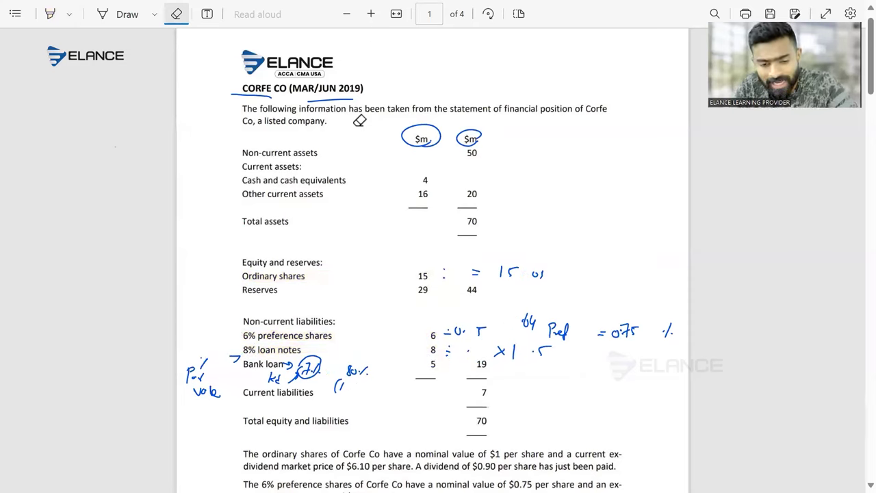
drag(322, 356, 289, 380)
mouse_move(195, 391)
mouse_down()
mouse_move(206, 390)
mouse_move(190, 370)
mouse_move(188, 383)
mouse_up()
drag(231, 357, 279, 383)
mouse_move(360, 367)
mouse_down()
mouse_move(367, 373)
mouse_move(357, 373)
mouse_up()
drag(291, 364, 284, 368)
drag(212, 387, 221, 396)
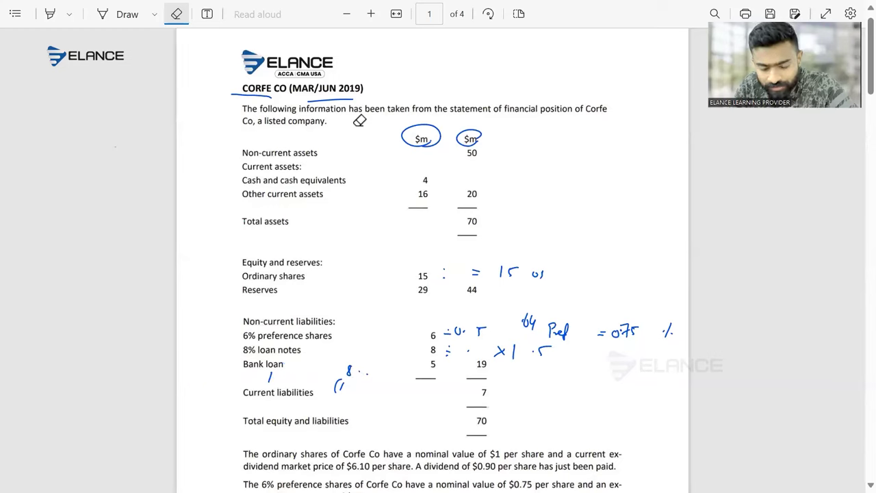
- Erase the leftover blue ink fragments beside the ordinary shares, preference shares, loan notes and bank loan
drag(501, 267, 502, 277)
drag(621, 325, 633, 334)
drag(663, 323, 670, 336)
drag(550, 324, 553, 338)
drag(523, 315, 536, 329)
drag(598, 333, 606, 335)
drag(541, 348, 550, 353)
drag(511, 266, 519, 271)
drag(610, 330, 630, 336)
drag(532, 272, 538, 278)
mouse_move(336, 380)
mouse_down()
mouse_move(338, 393)
mouse_move(351, 375)
mouse_move(343, 391)
mouse_up()
drag(442, 267, 445, 271)
drag(478, 327, 485, 335)
drag(539, 348, 542, 356)
drag(555, 325, 567, 338)
mouse_move(540, 271)
mouse_down()
mouse_move(542, 278)
mouse_move(510, 277)
mouse_up()
drag(495, 346, 514, 358)
drag(444, 333, 463, 329)
drag(448, 345, 449, 354)
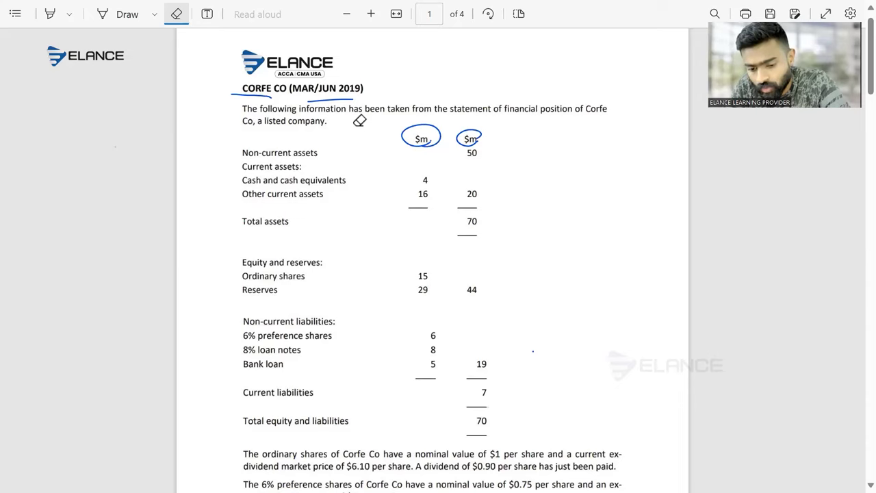